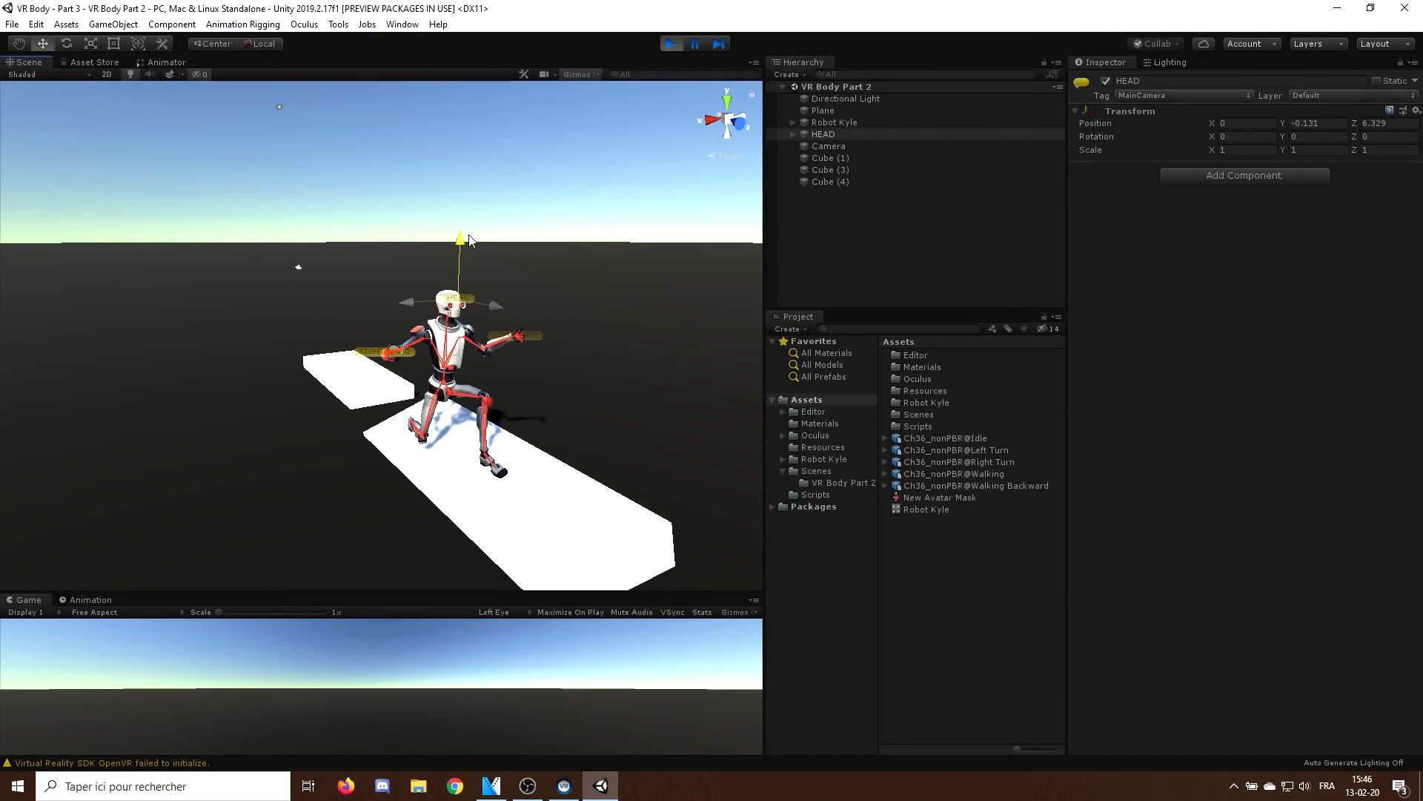
- Nudge the HEAD target in play mode, then look through the Idle, Walking Backward, Left Turn and Right Turn clips
mouse_move(467, 241)
left_mouse_down()
mouse_move(389, 301)
mouse_move(427, 298)
left_mouse_up()
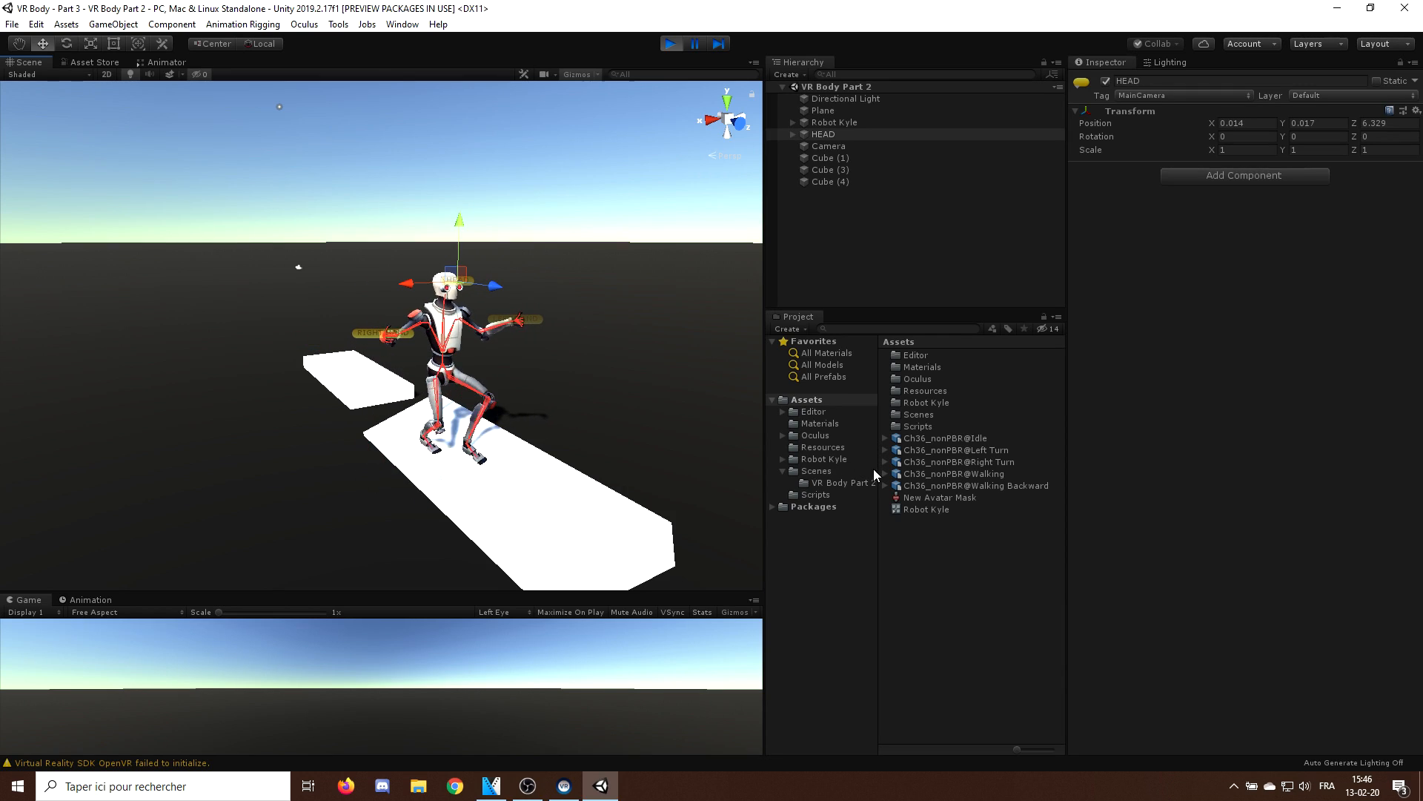
left_click(946, 437)
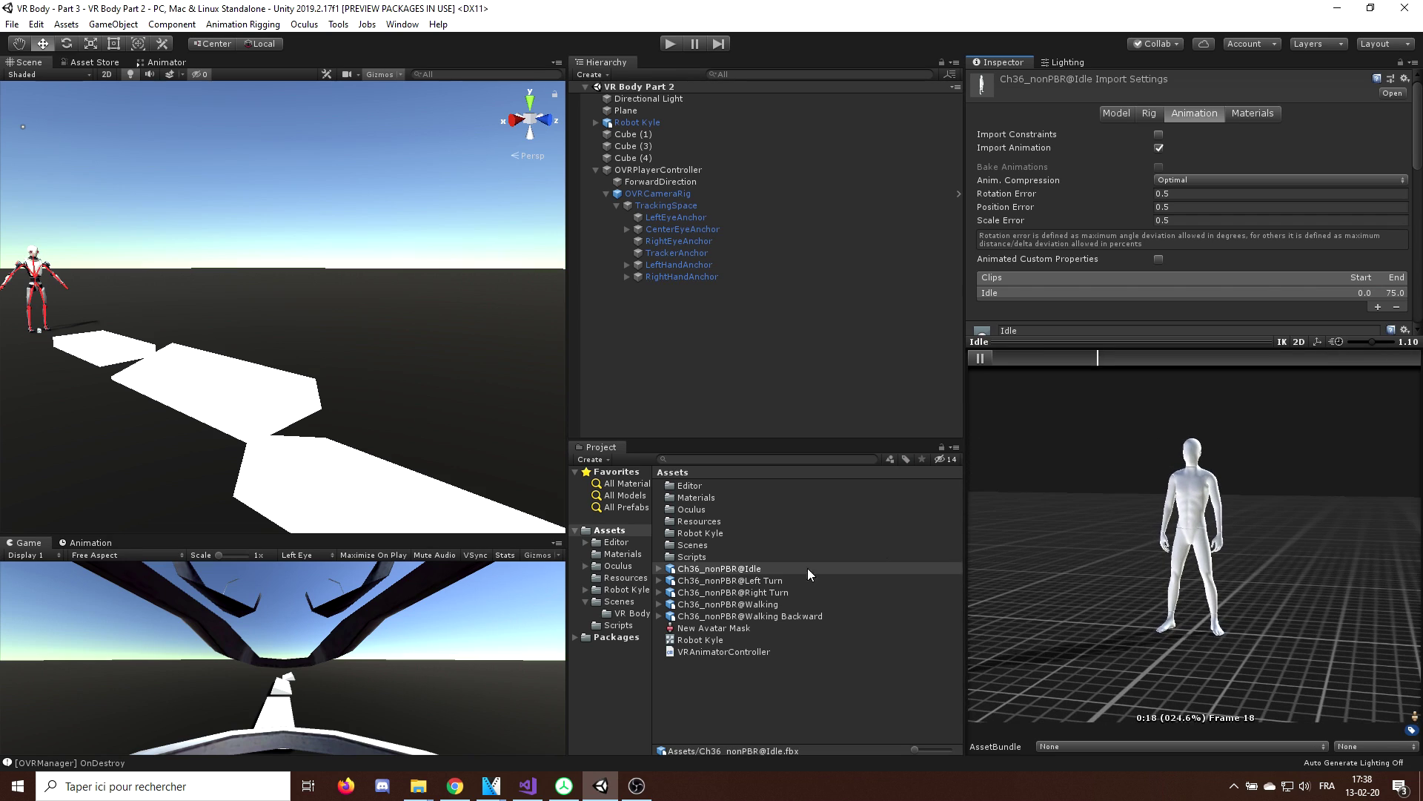
left_click(751, 614)
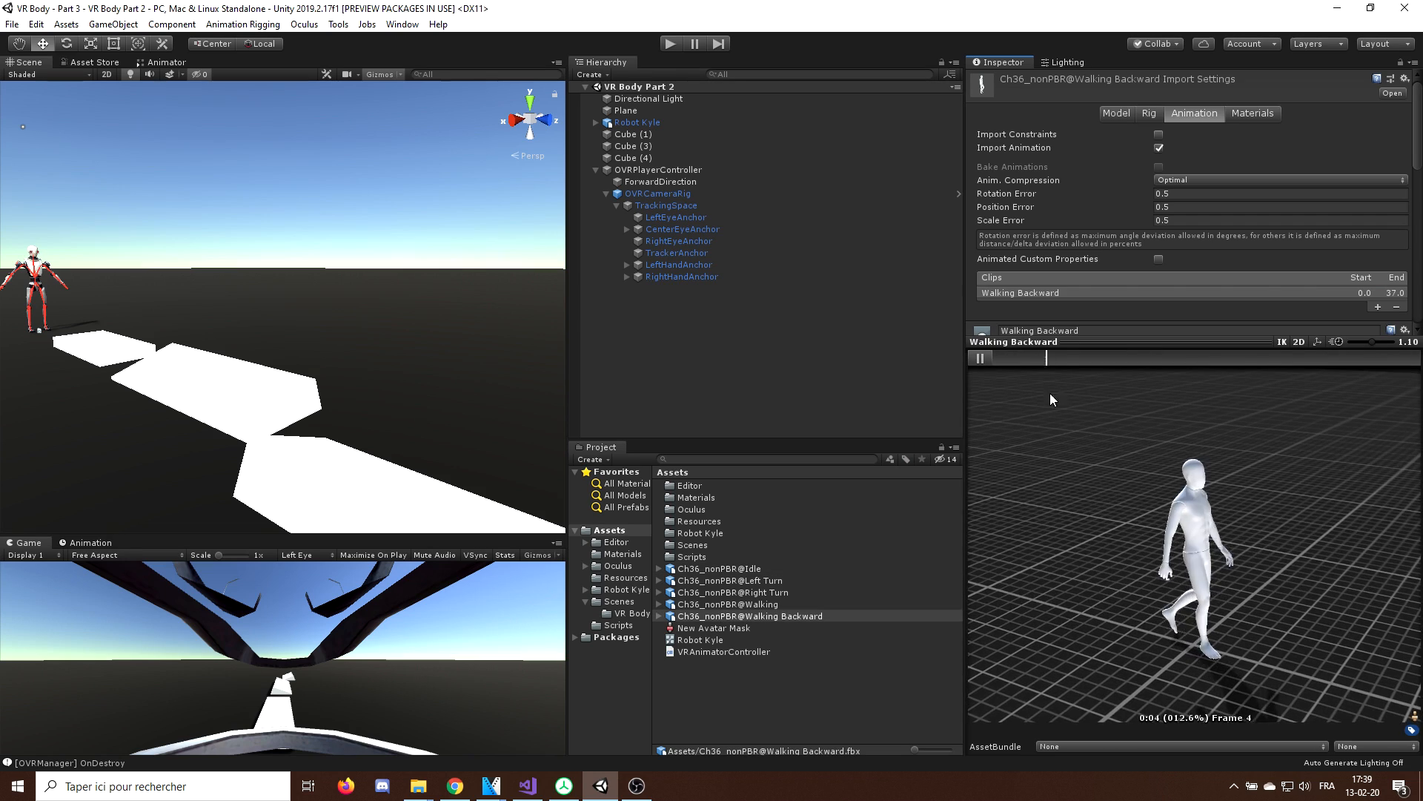
left_click(730, 582)
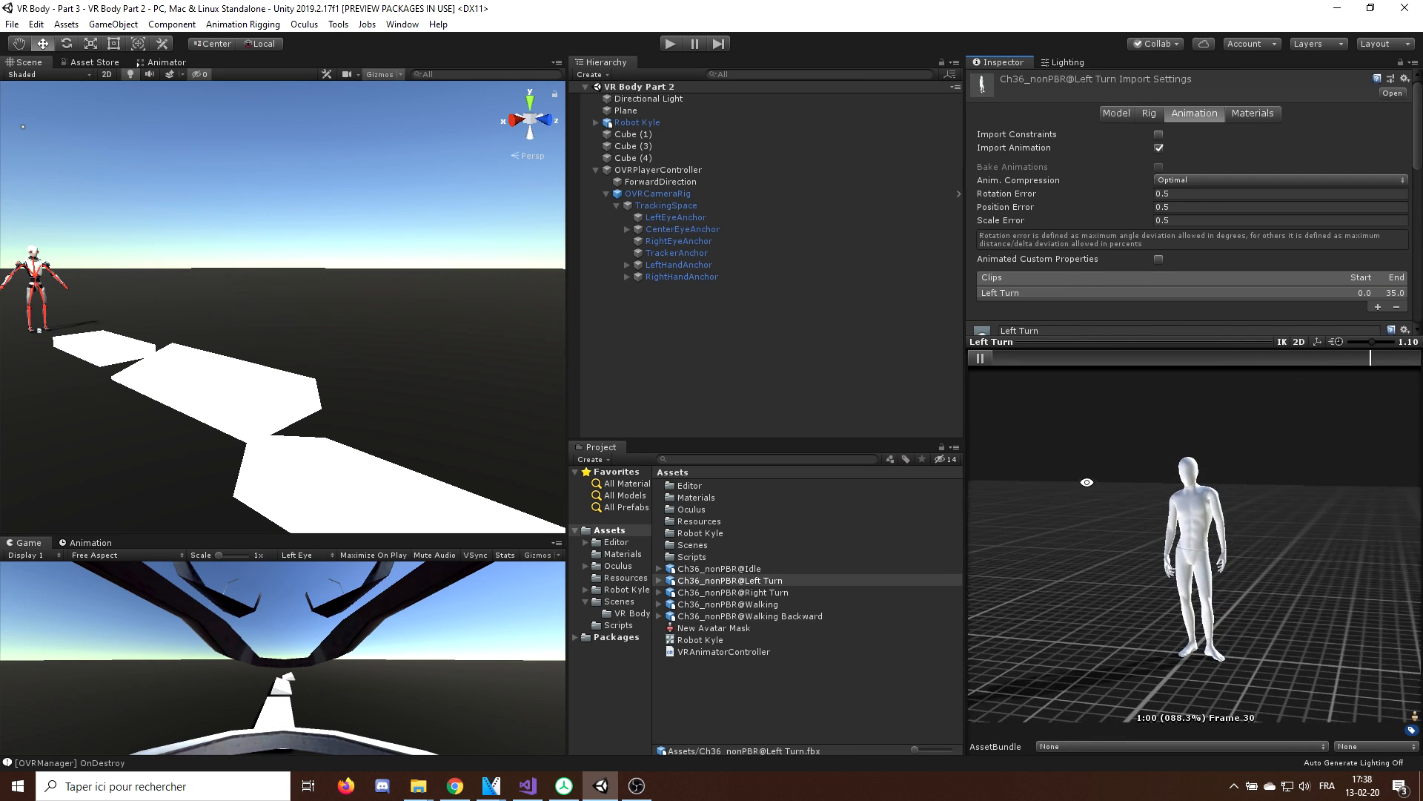
key("Down")
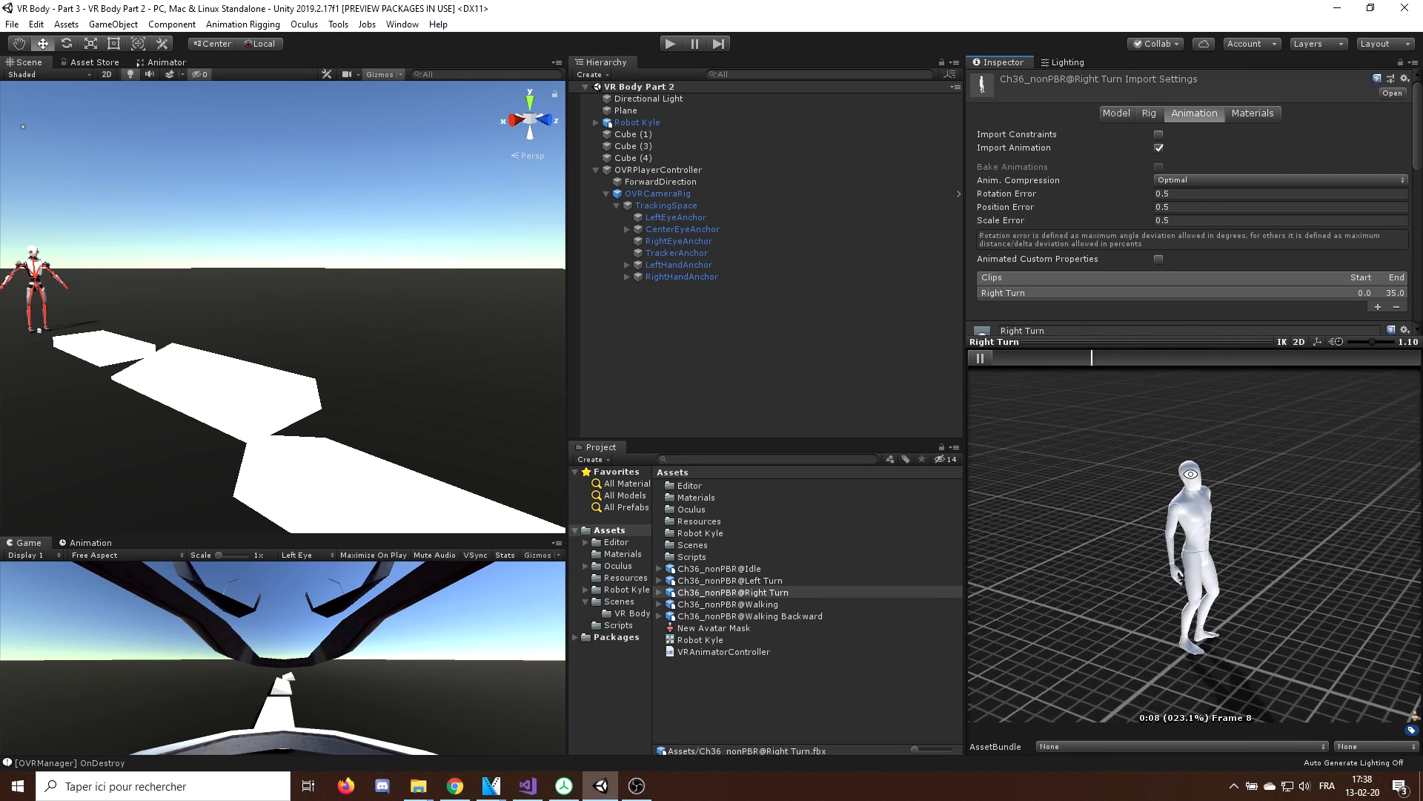
left_click(749, 615)
- Select all five Ch36 clips to confirm a Humanoid rig, then verify Idle's Loop Time is ticked
left_click(718, 568, "shift")
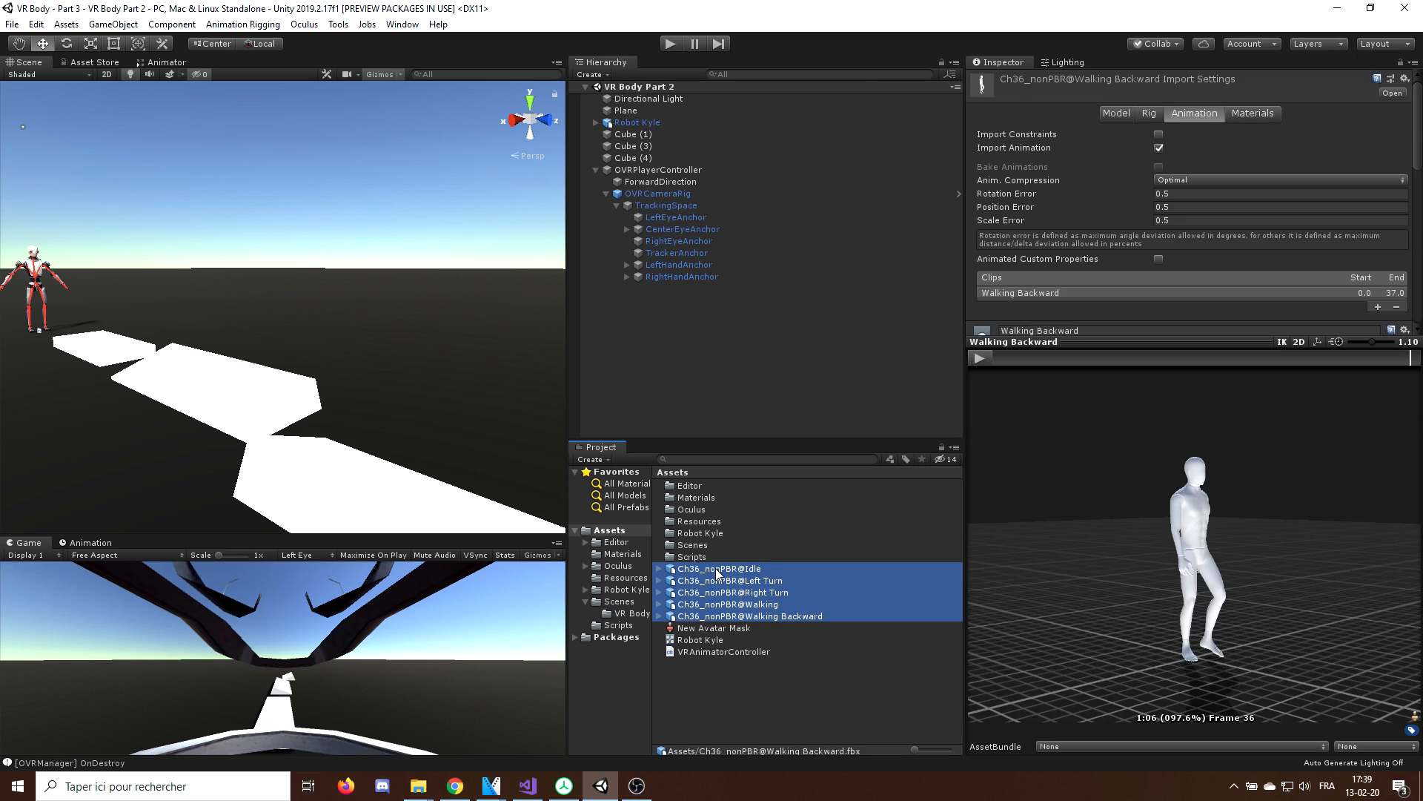
left_click(1148, 112)
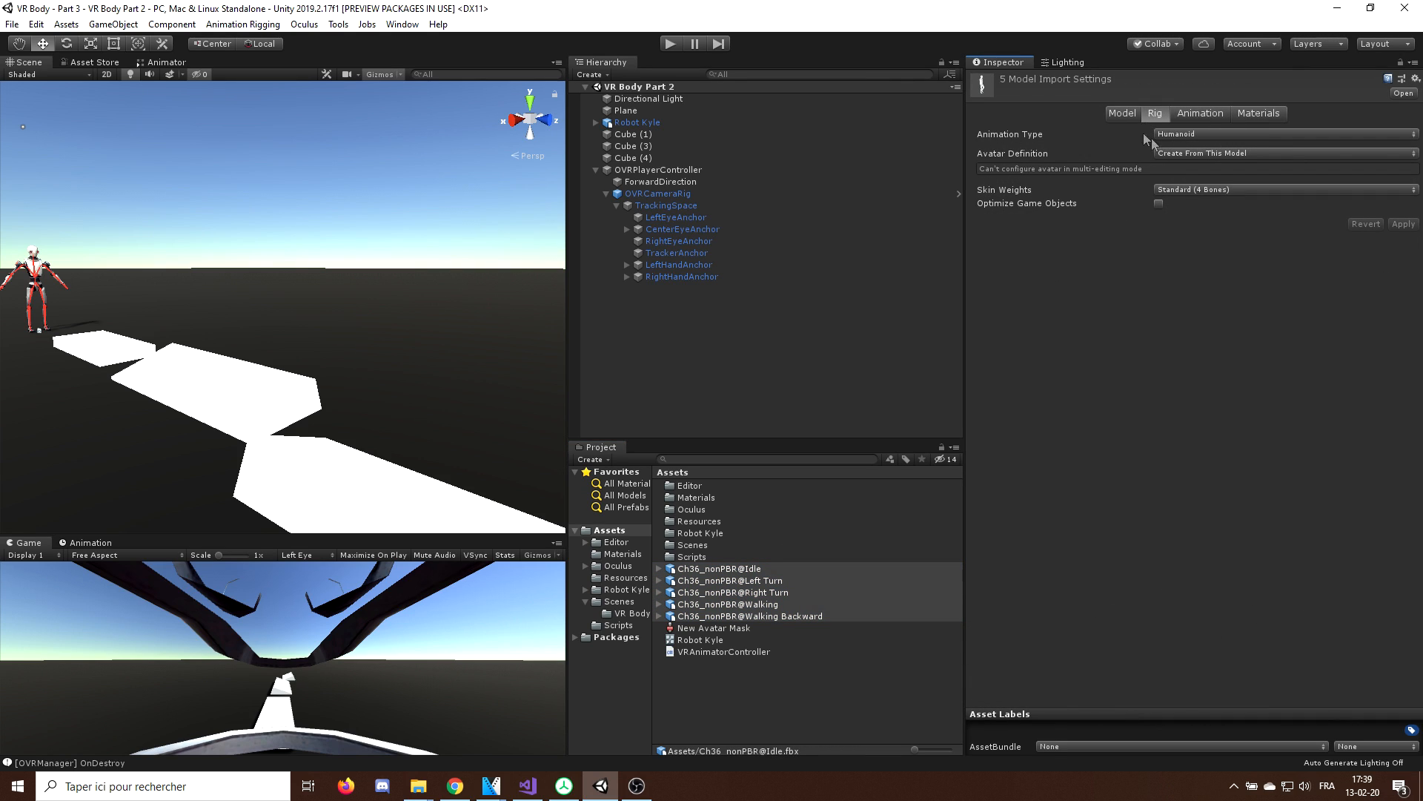
left_click(1200, 112)
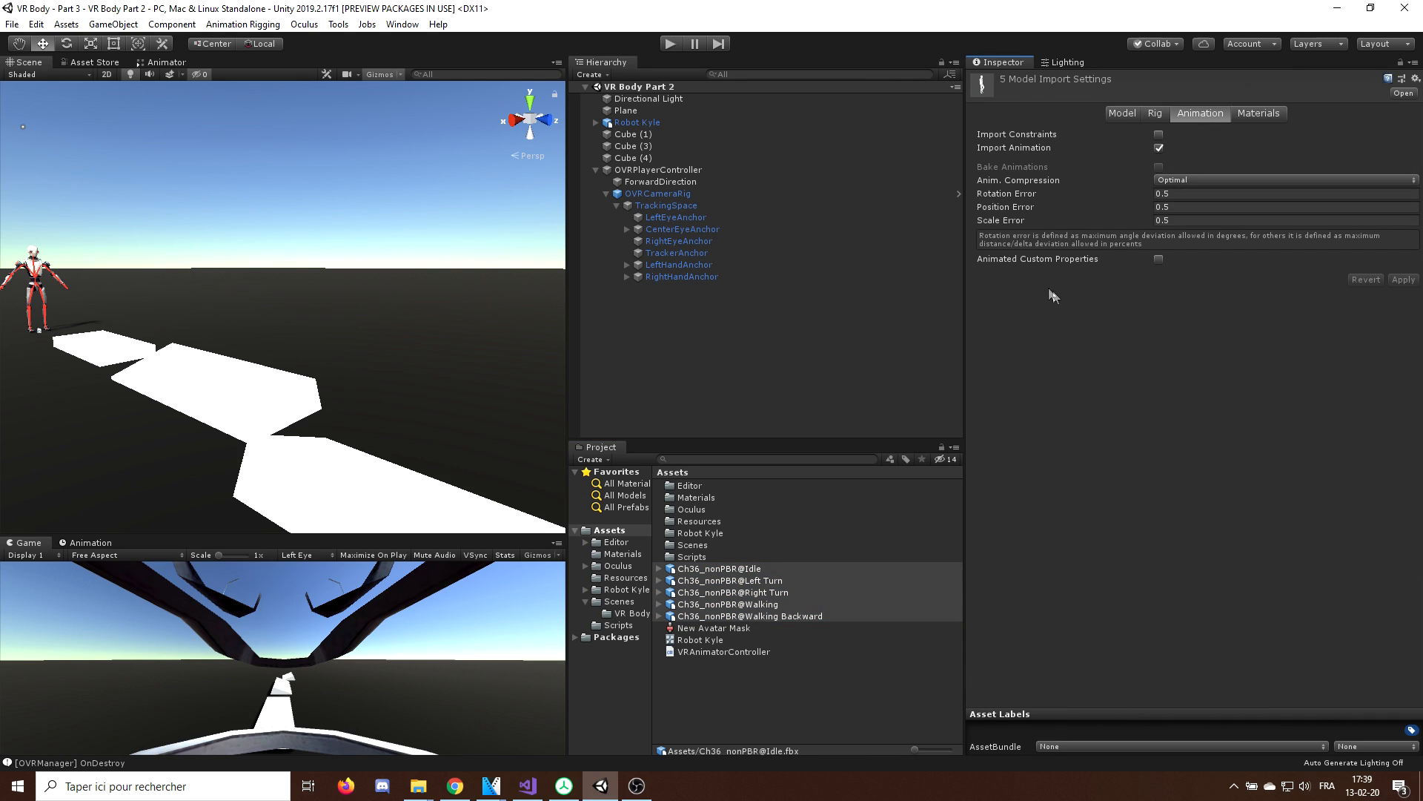
left_click(717, 568)
left_click(1011, 342)
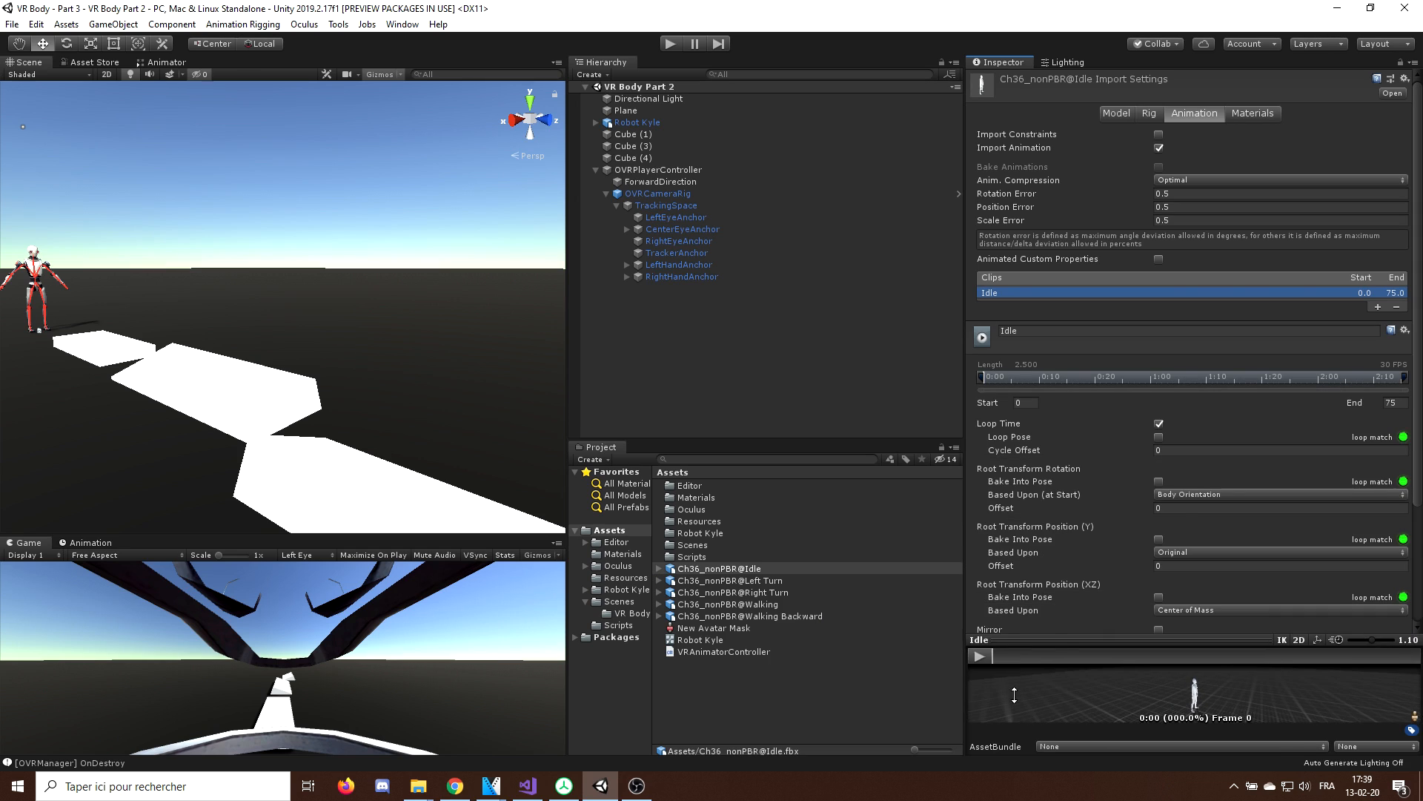
scroll(1144, 423, "down", 1)
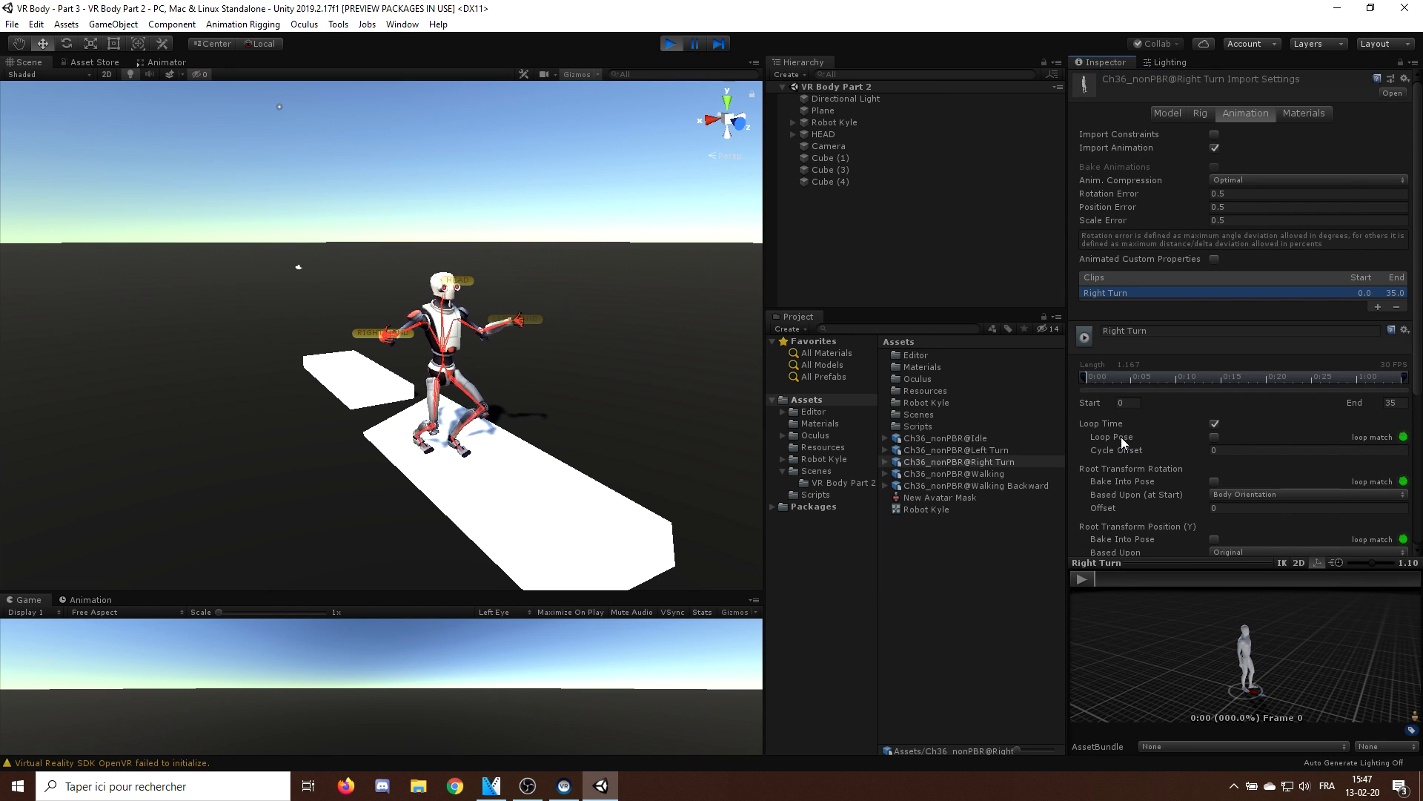
left_click(949, 563)
- Stop play, select Robot Kyle and delete the Walking (2) state from its Animator graph
left_click(673, 47)
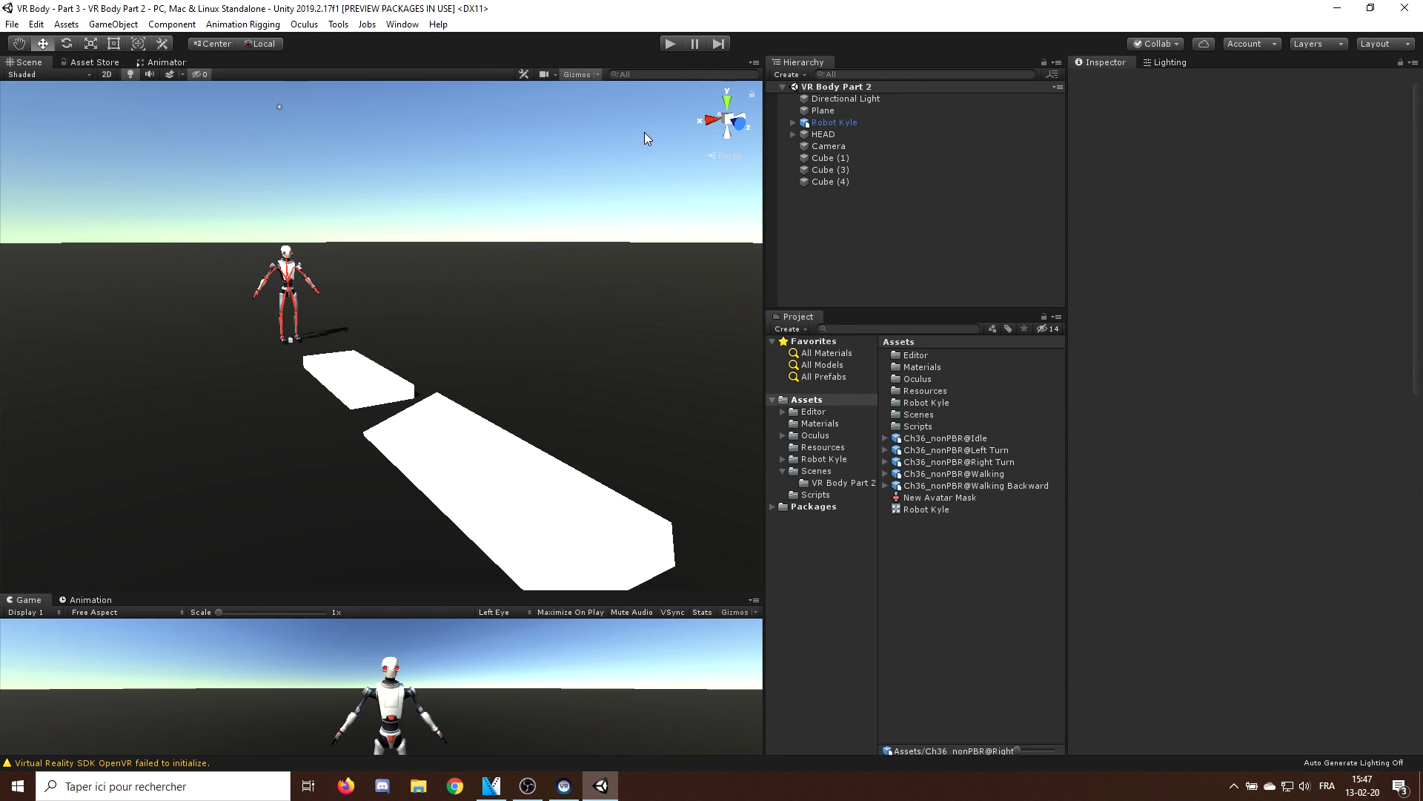
left_click_drag(183, 599, 183, 452)
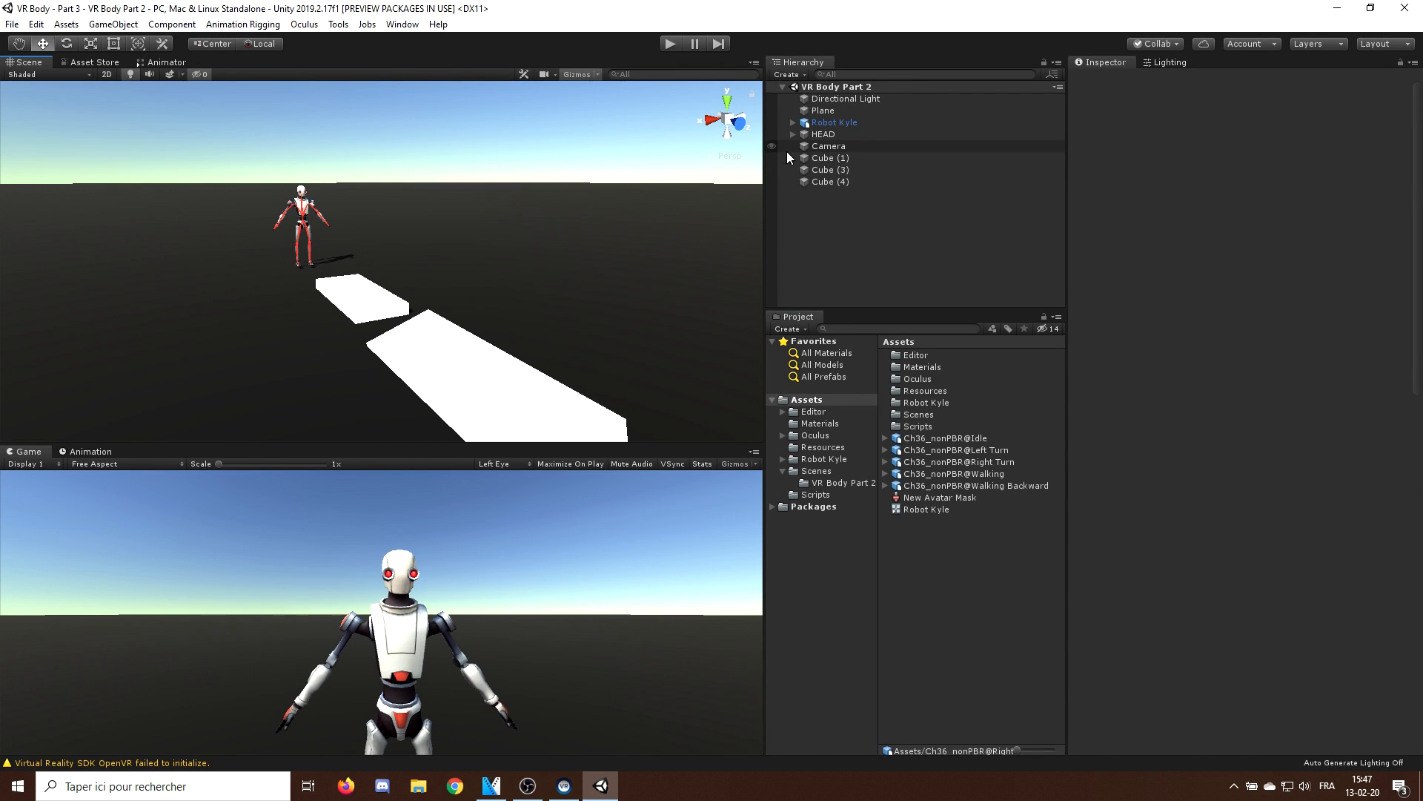
left_click(828, 122)
left_click(166, 63)
scroll(531, 233, "down", 3)
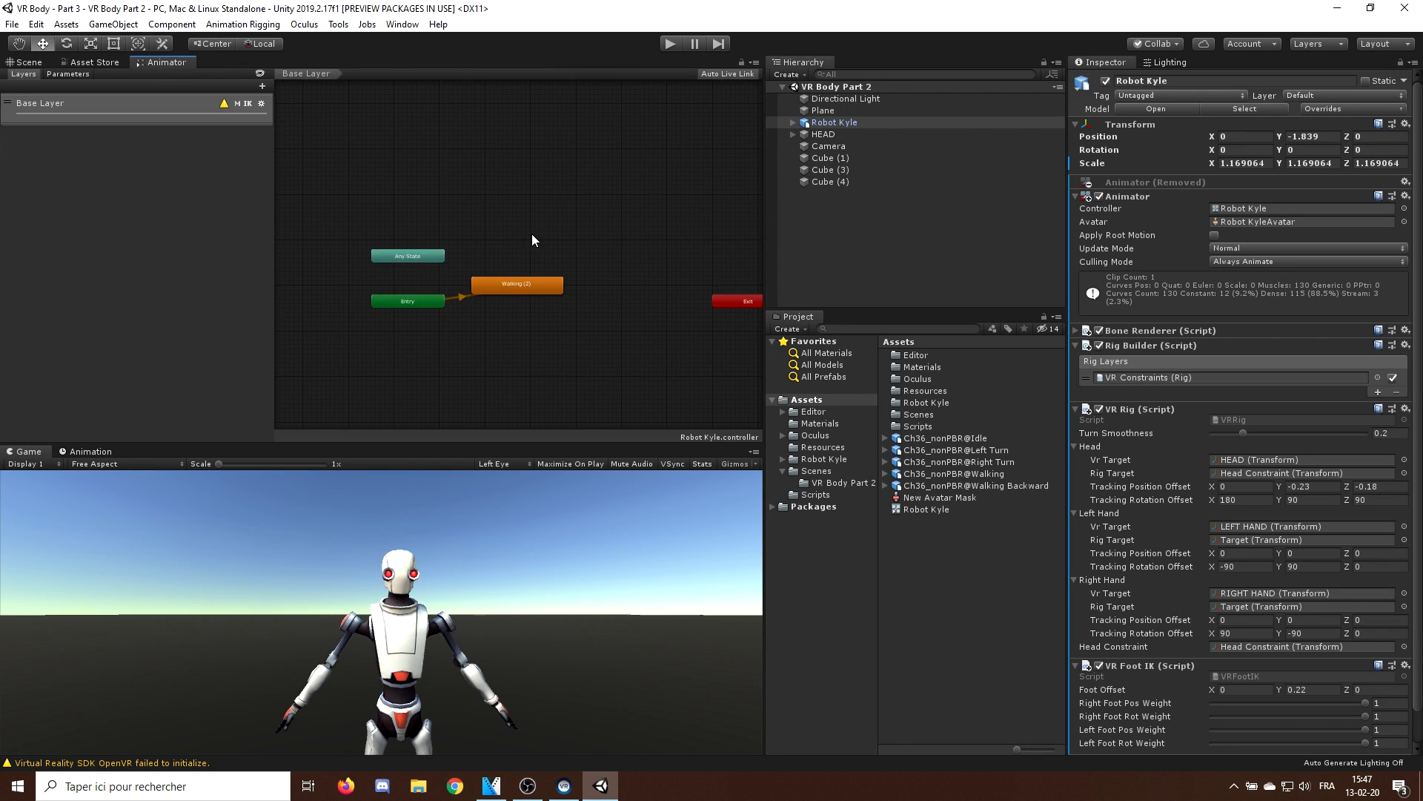
scroll(546, 208, "up", 2)
left_click(560, 251)
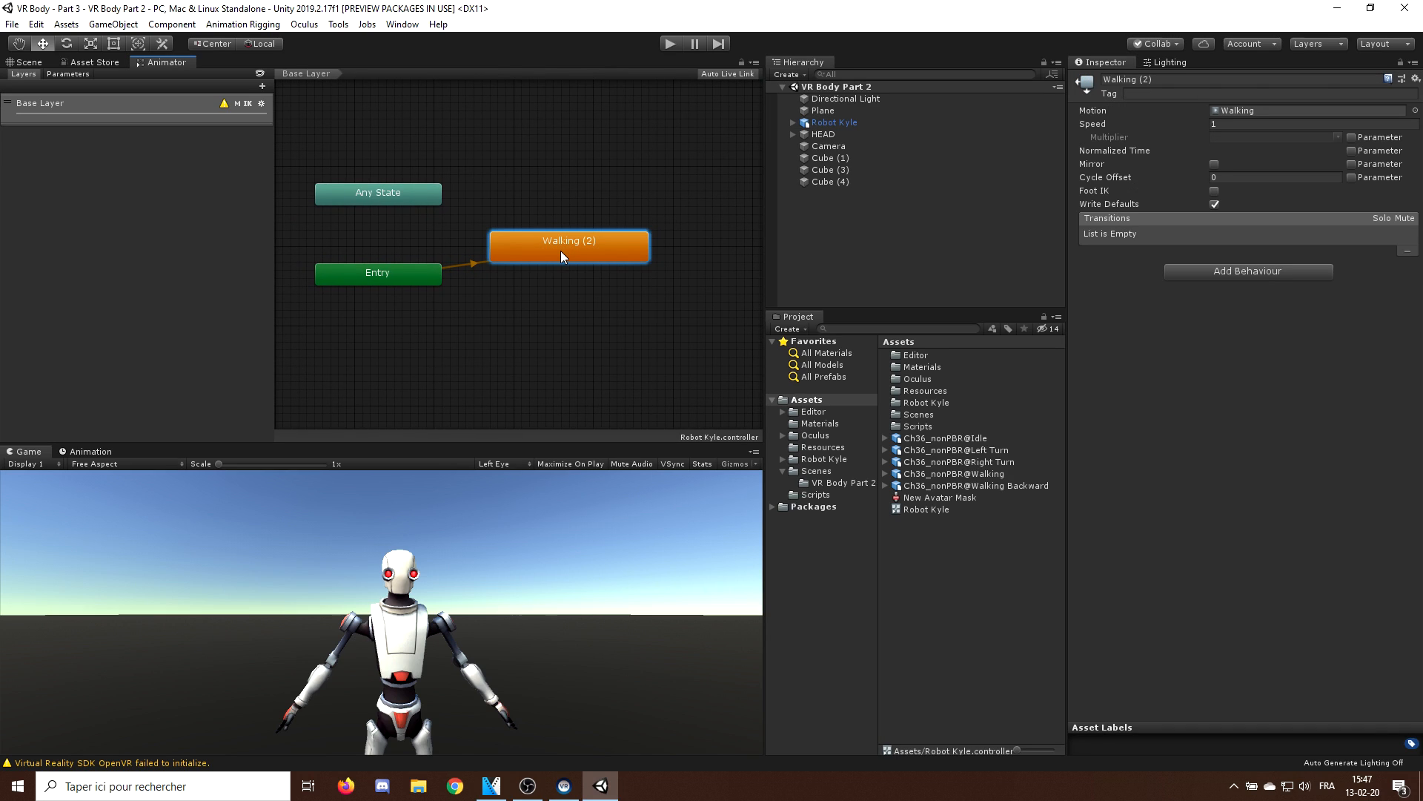
key("Delete")
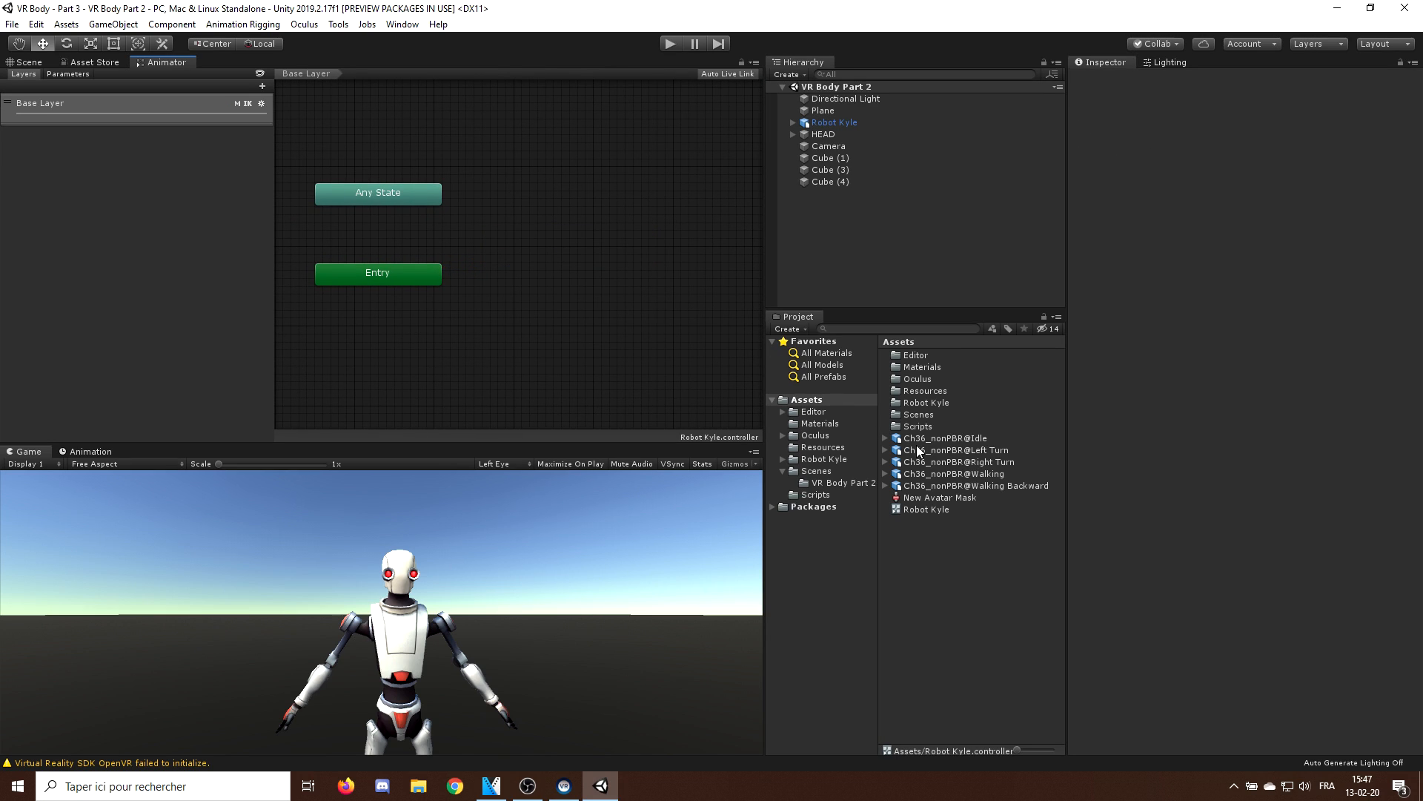
- Drag the Idle clip from Ch36_nonPBR@Idle into the graph as the default Idle state and tidy its position
left_click(885, 438)
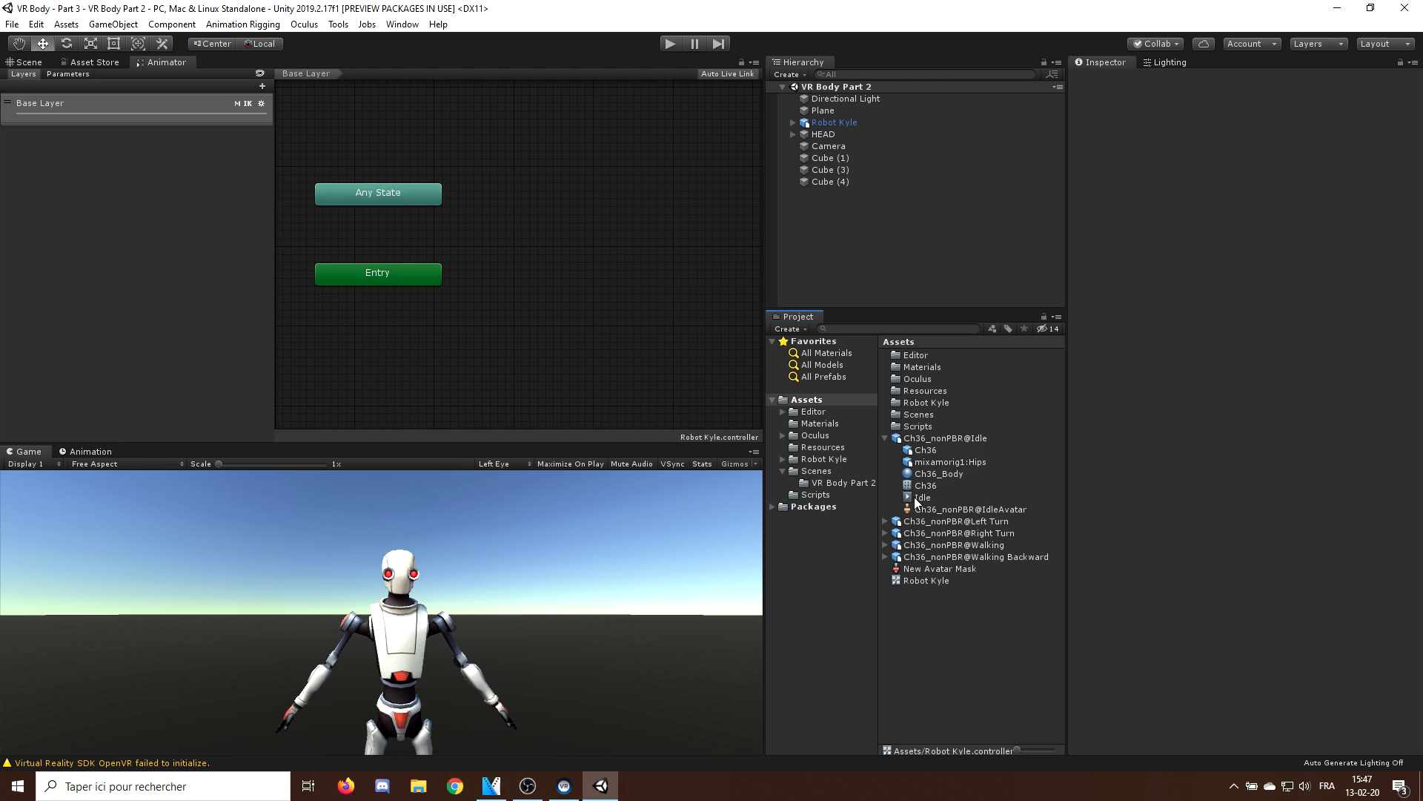
mouse_move(702, 355)
left_mouse_down()
mouse_move(678, 311)
mouse_move(557, 279)
left_mouse_up()
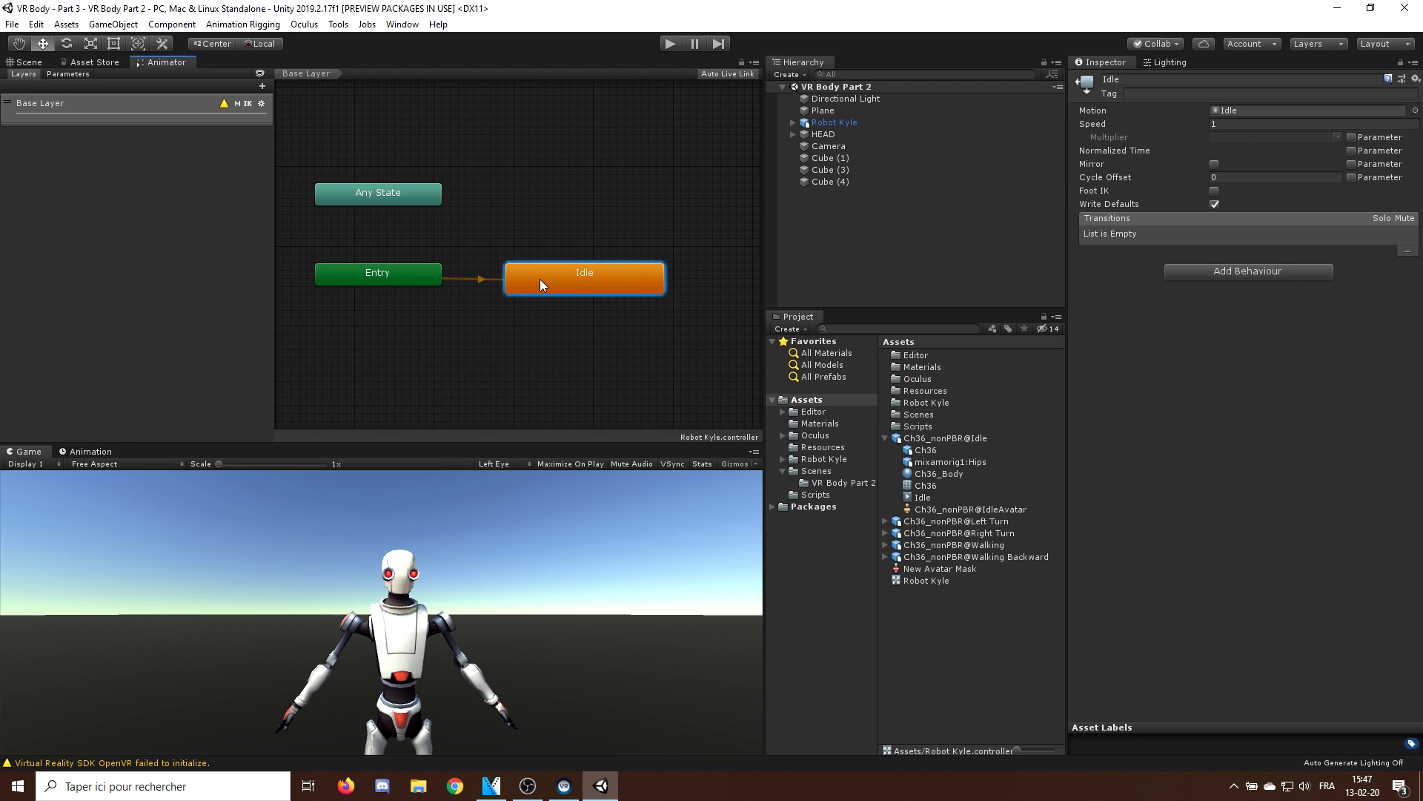
right_click(541, 281)
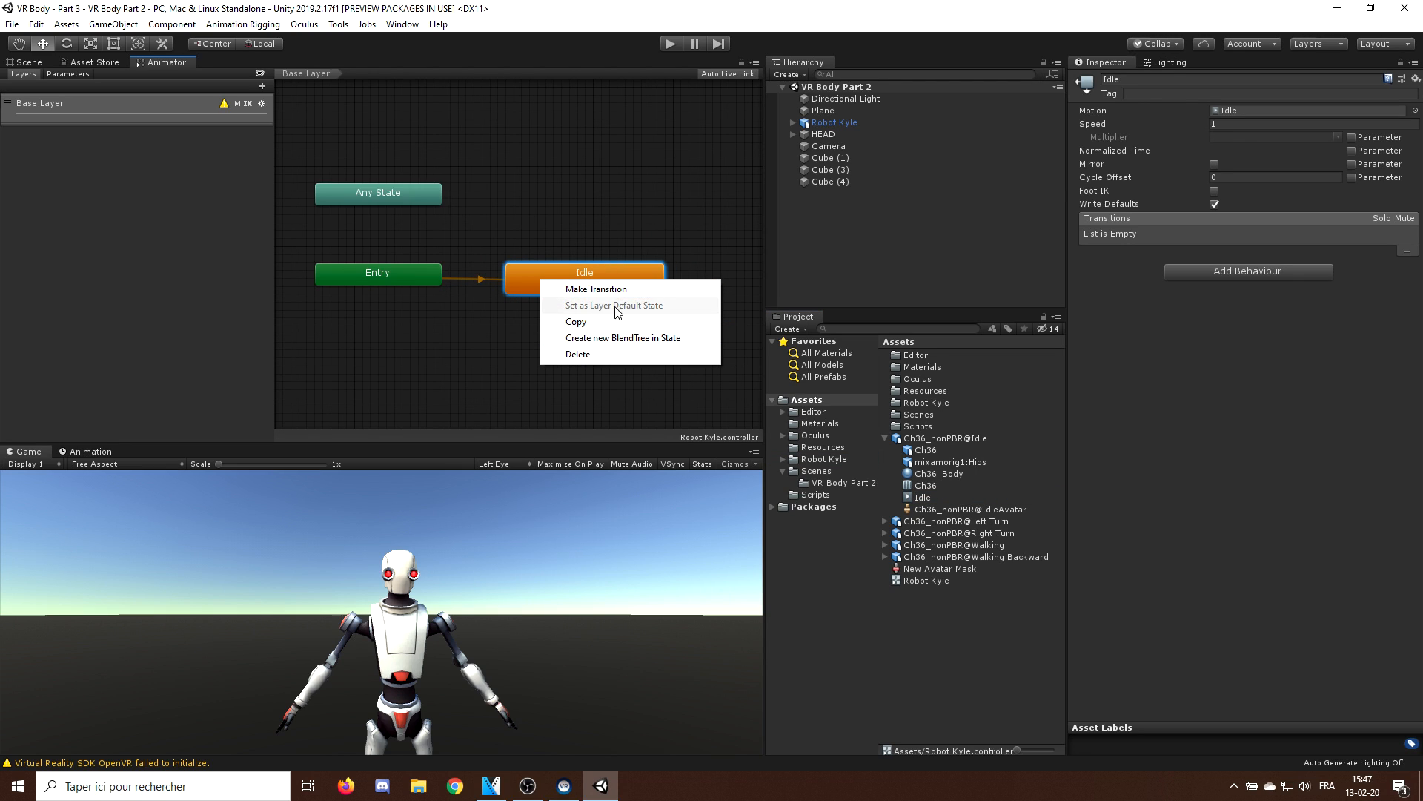
left_click(637, 229)
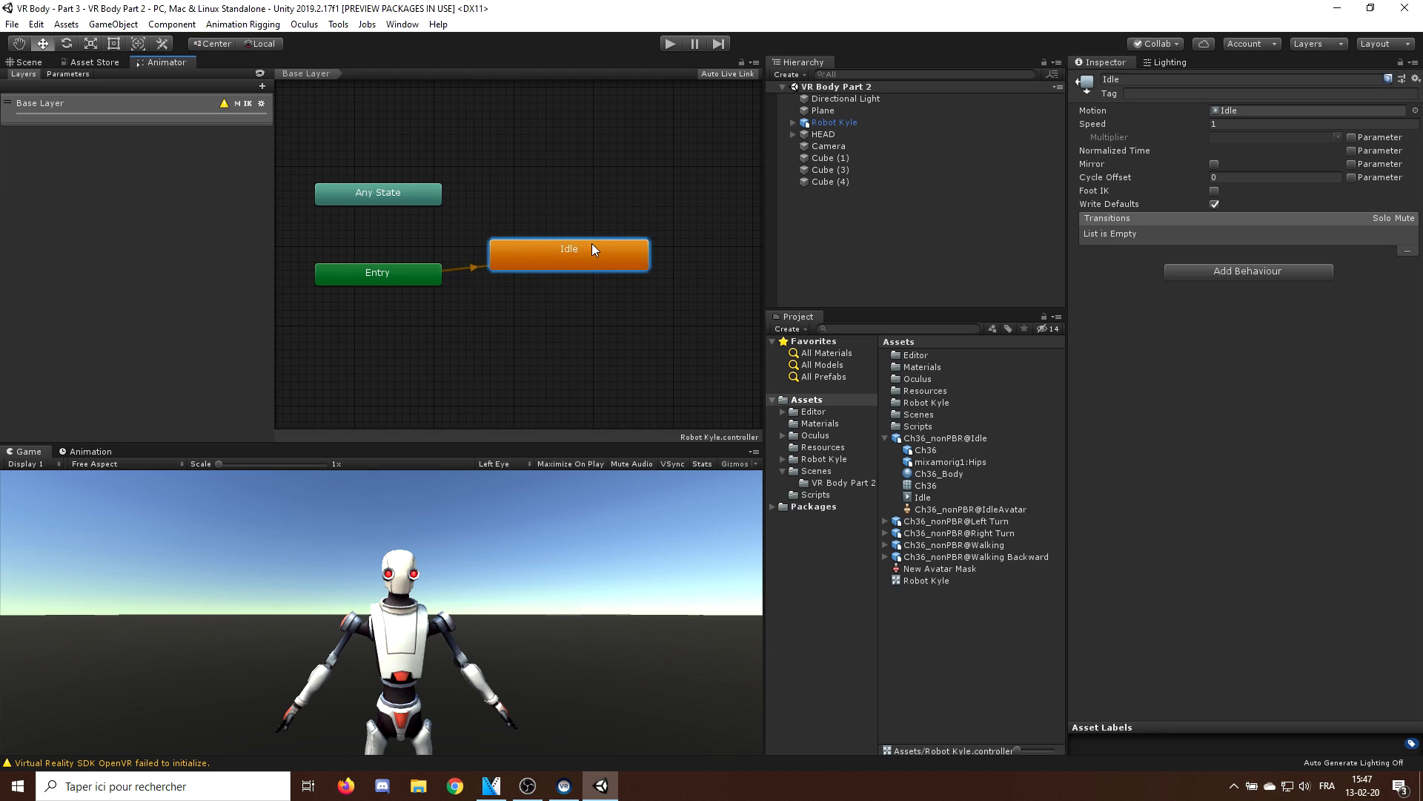
scroll(661, 217, "down", 3)
middle_click_drag(562, 244, 579, 233)
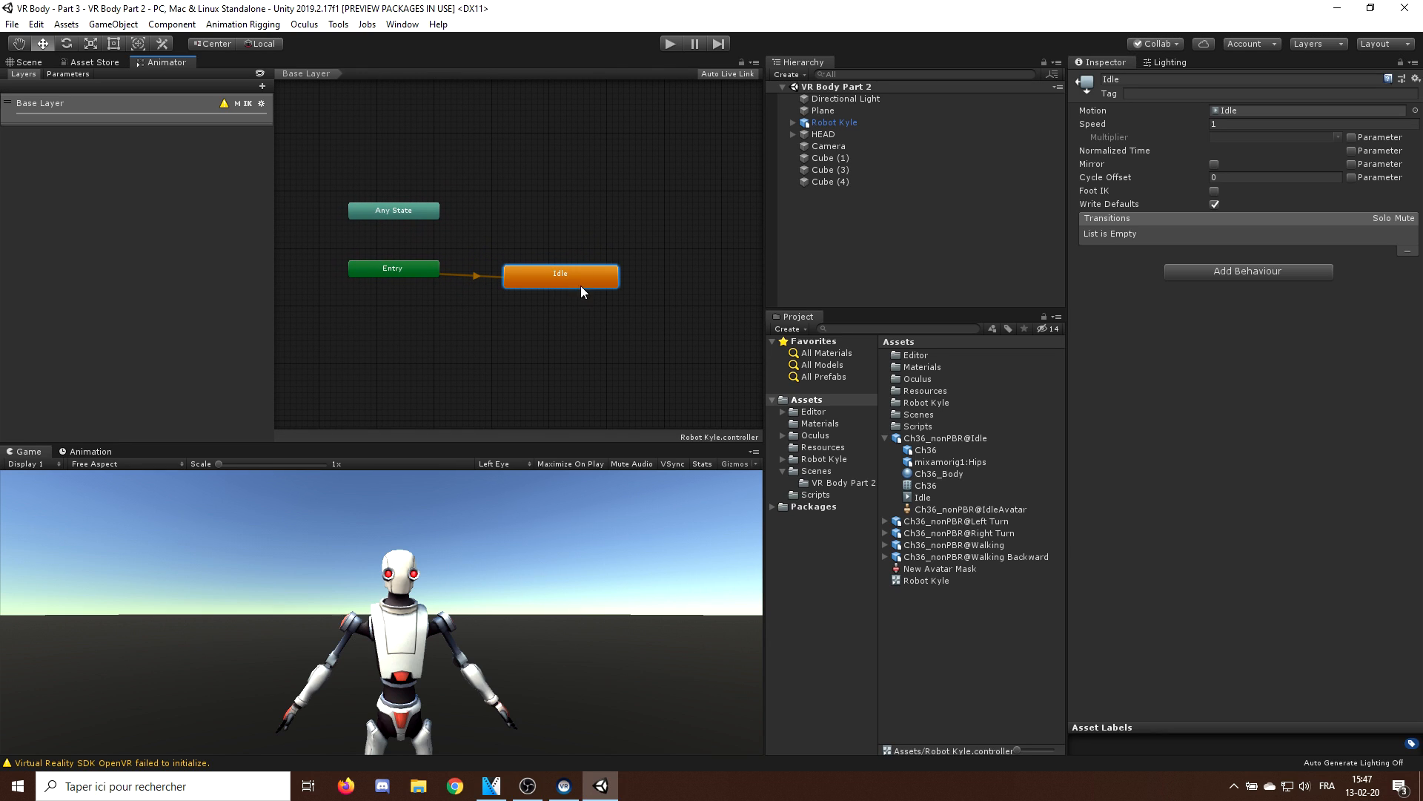
left_click(760, 297)
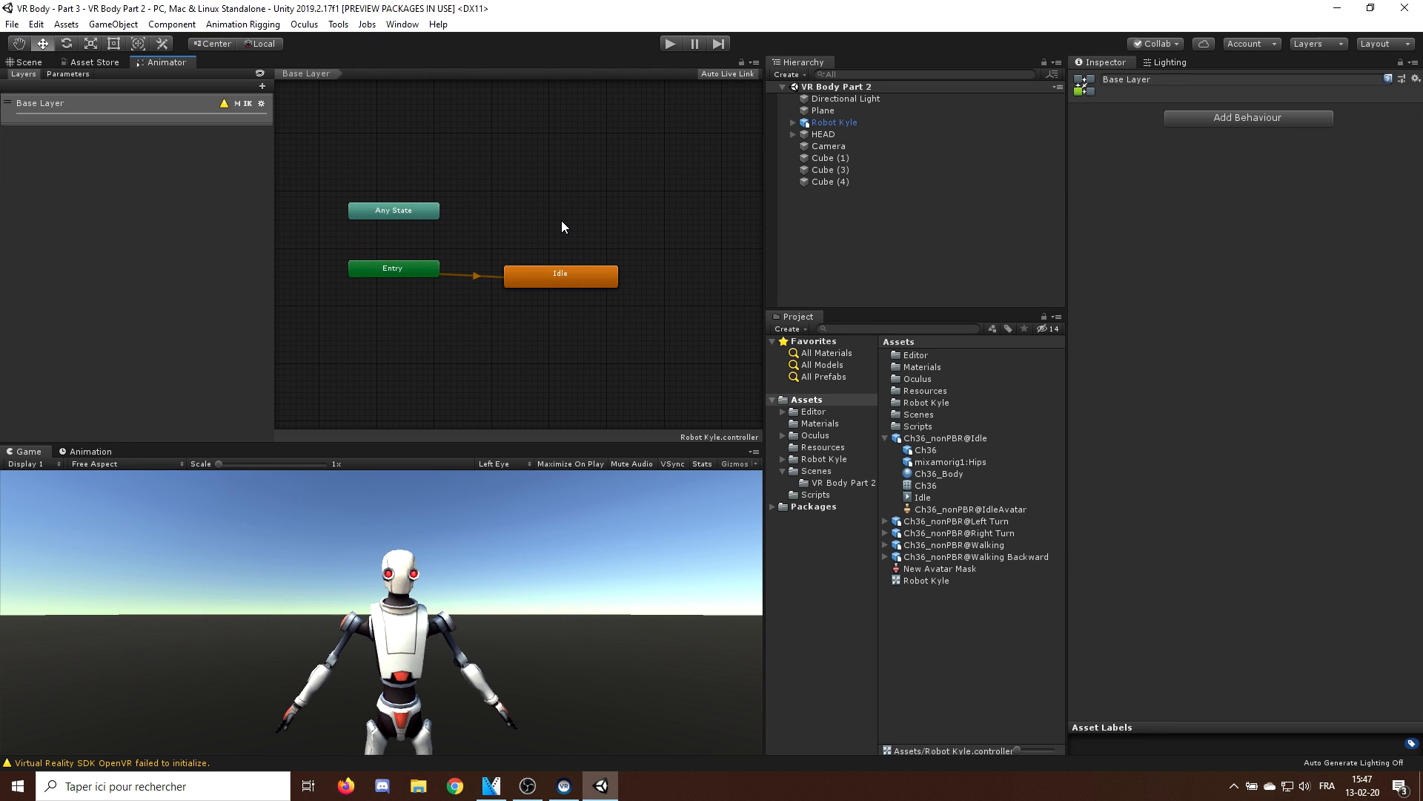
left_click_drag(562, 273, 564, 297)
- Create a state From New Blend Tree and wire transitions Idle→Blend Tree and Blend Tree→Idle
right_click(550, 247)
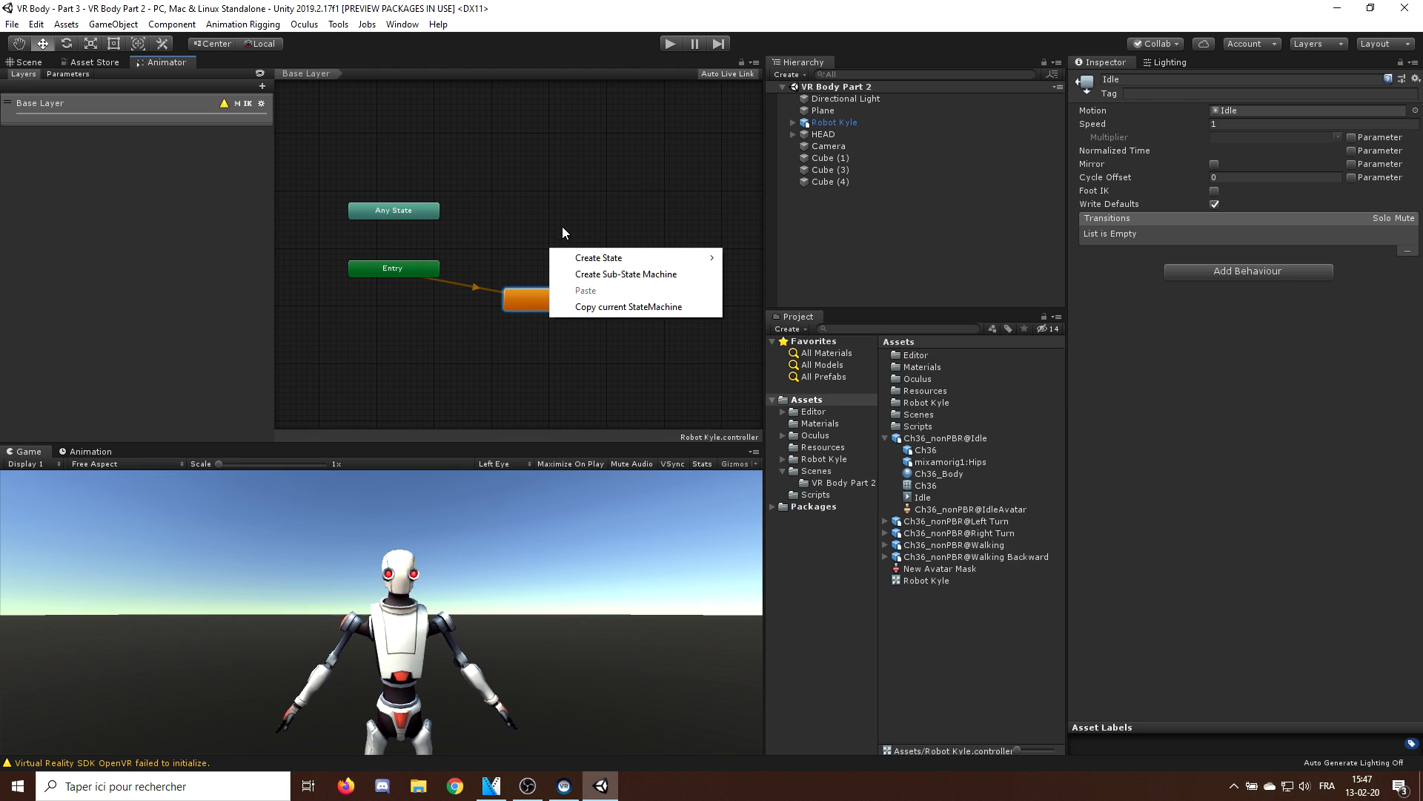
mouse_move(633, 259)
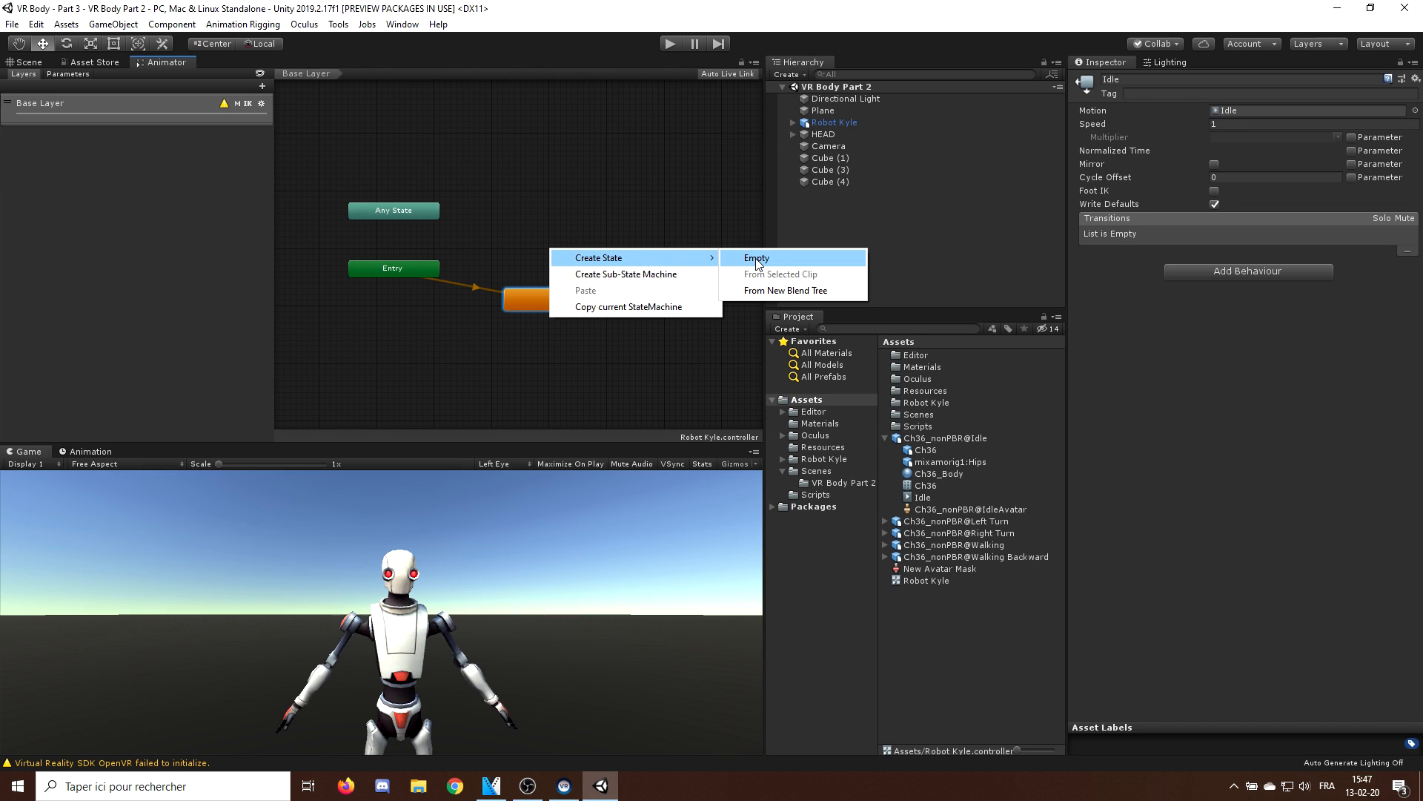
left_click(768, 294)
left_click(608, 258)
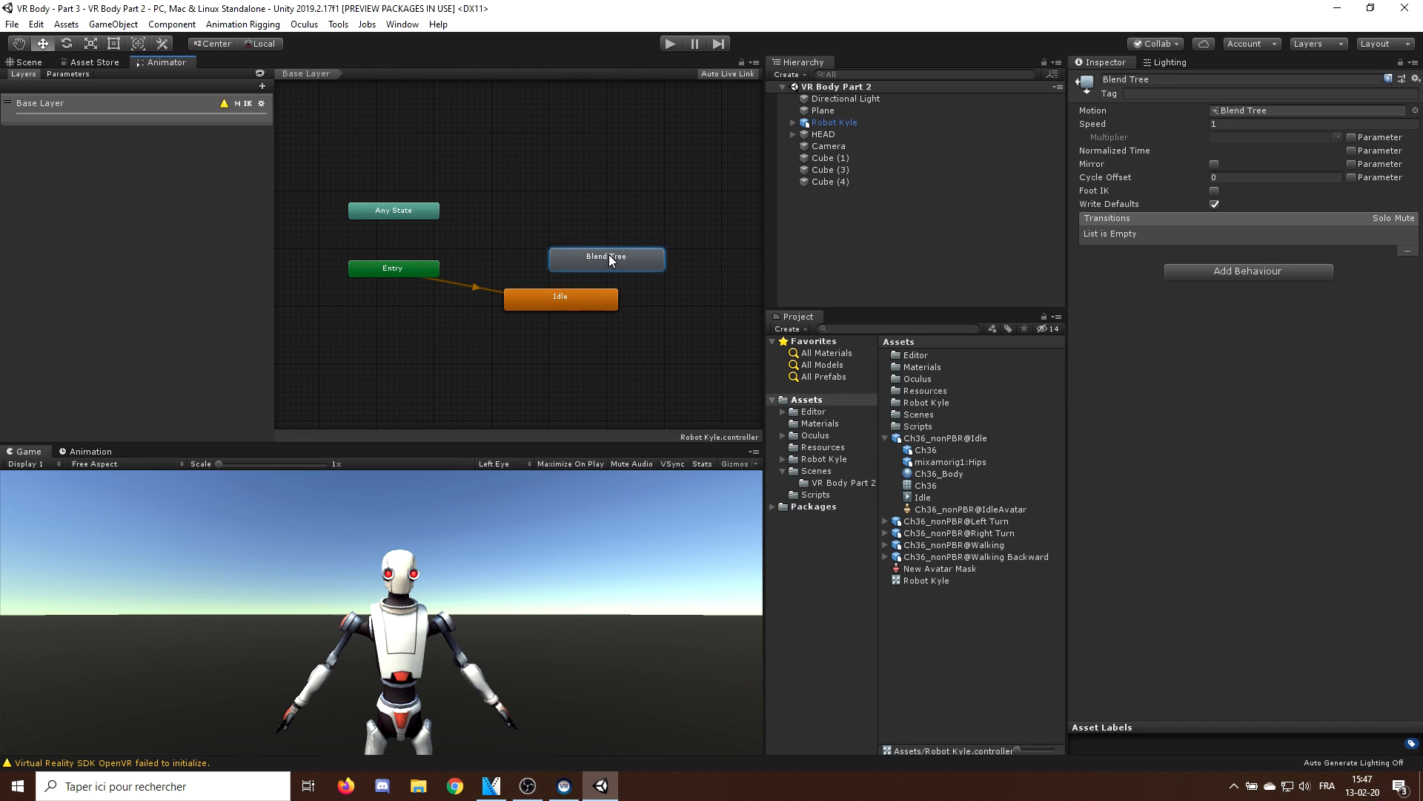
scroll(560, 285, "up", 2)
scroll(560, 311, "up", 2)
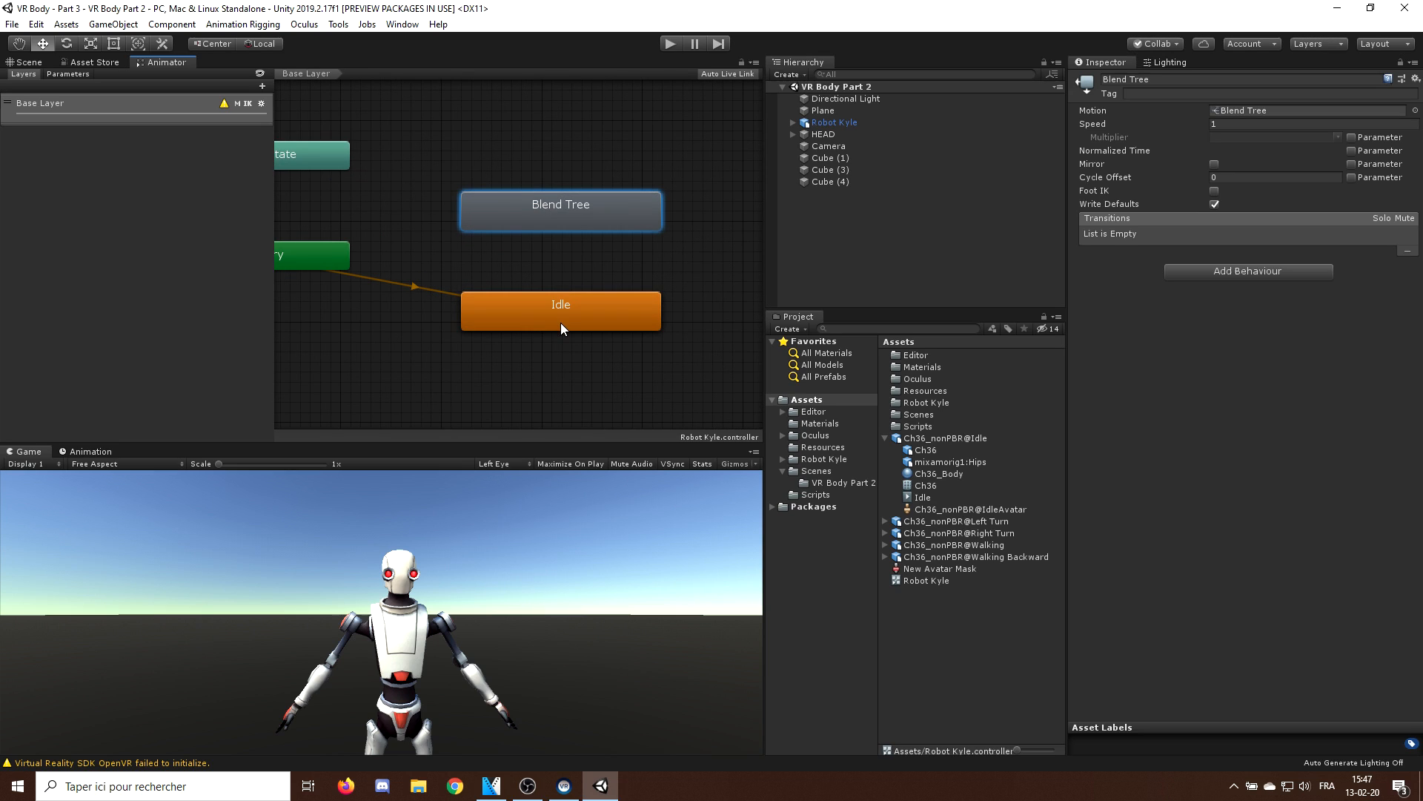
right_click(565, 317)
left_click(607, 323)
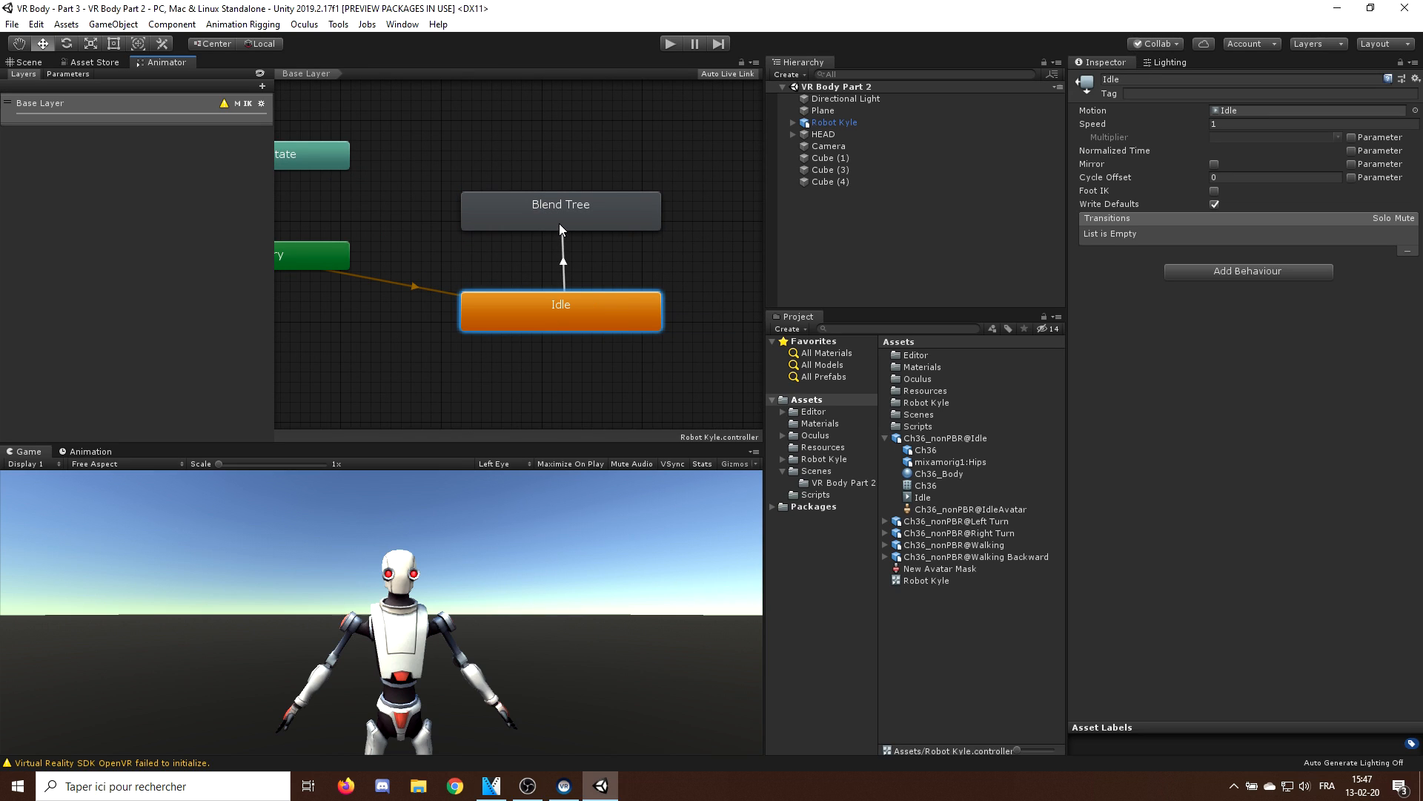
left_click(540, 210)
right_click(542, 209)
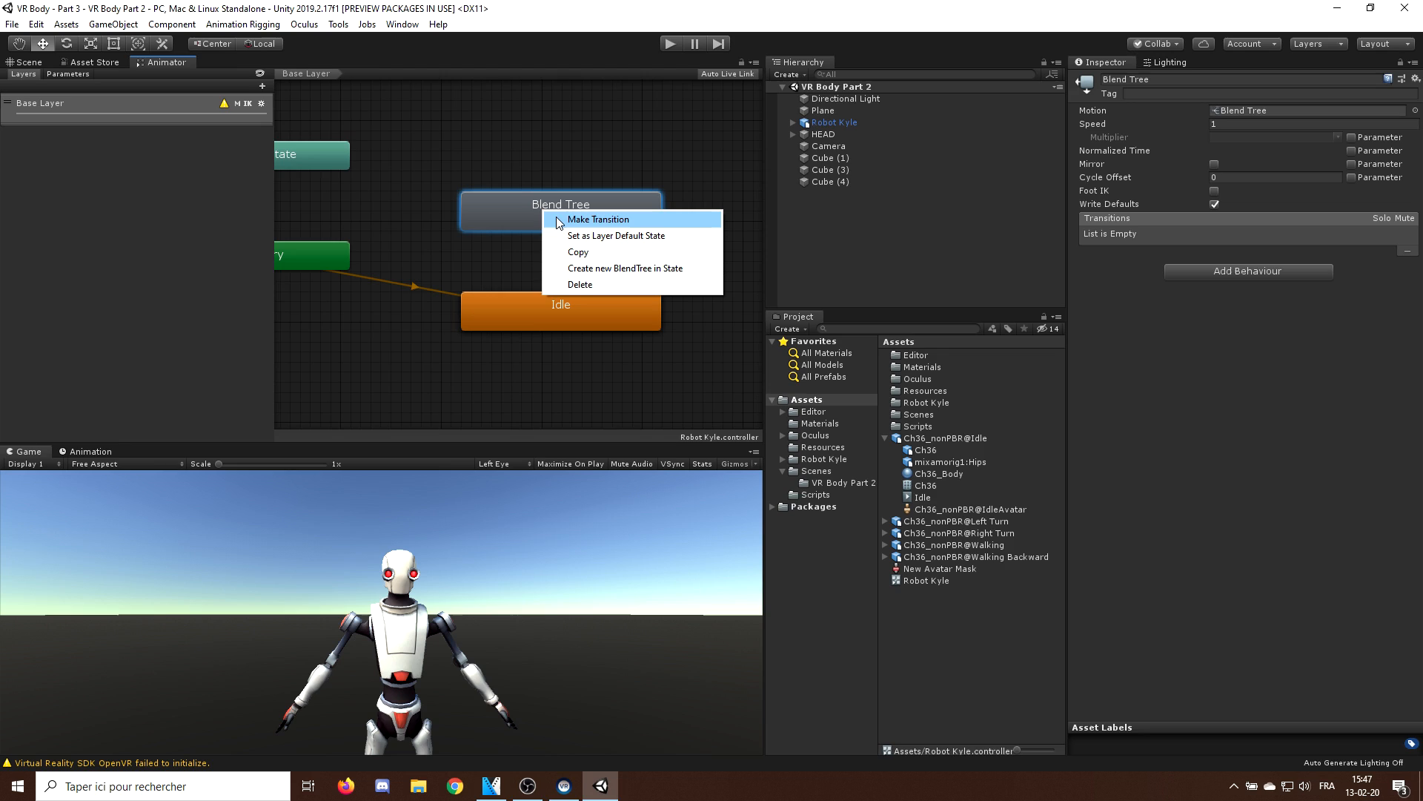
left_click(560, 220)
left_click(554, 305)
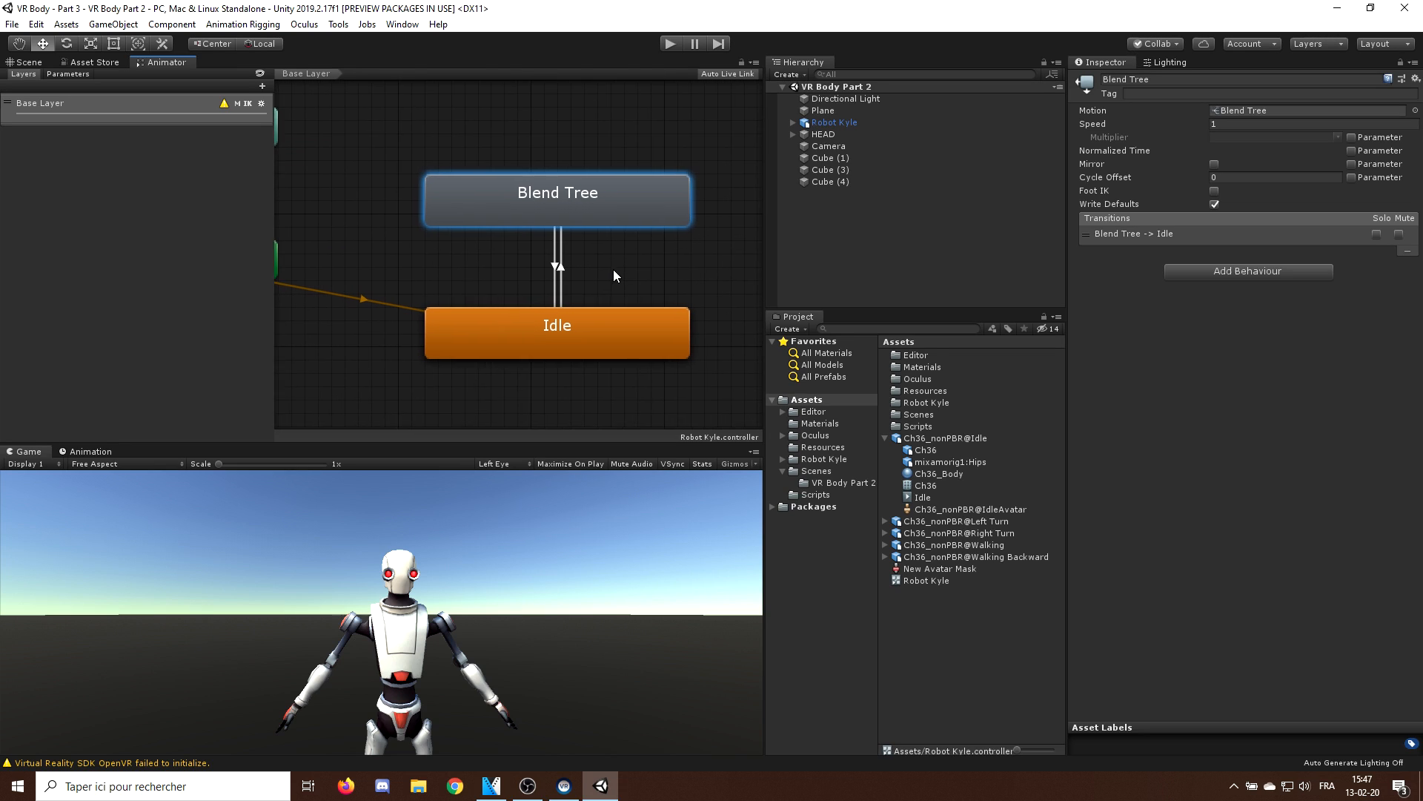
scroll(590, 270, "up", 1)
scroll(590, 246, "down", 1)
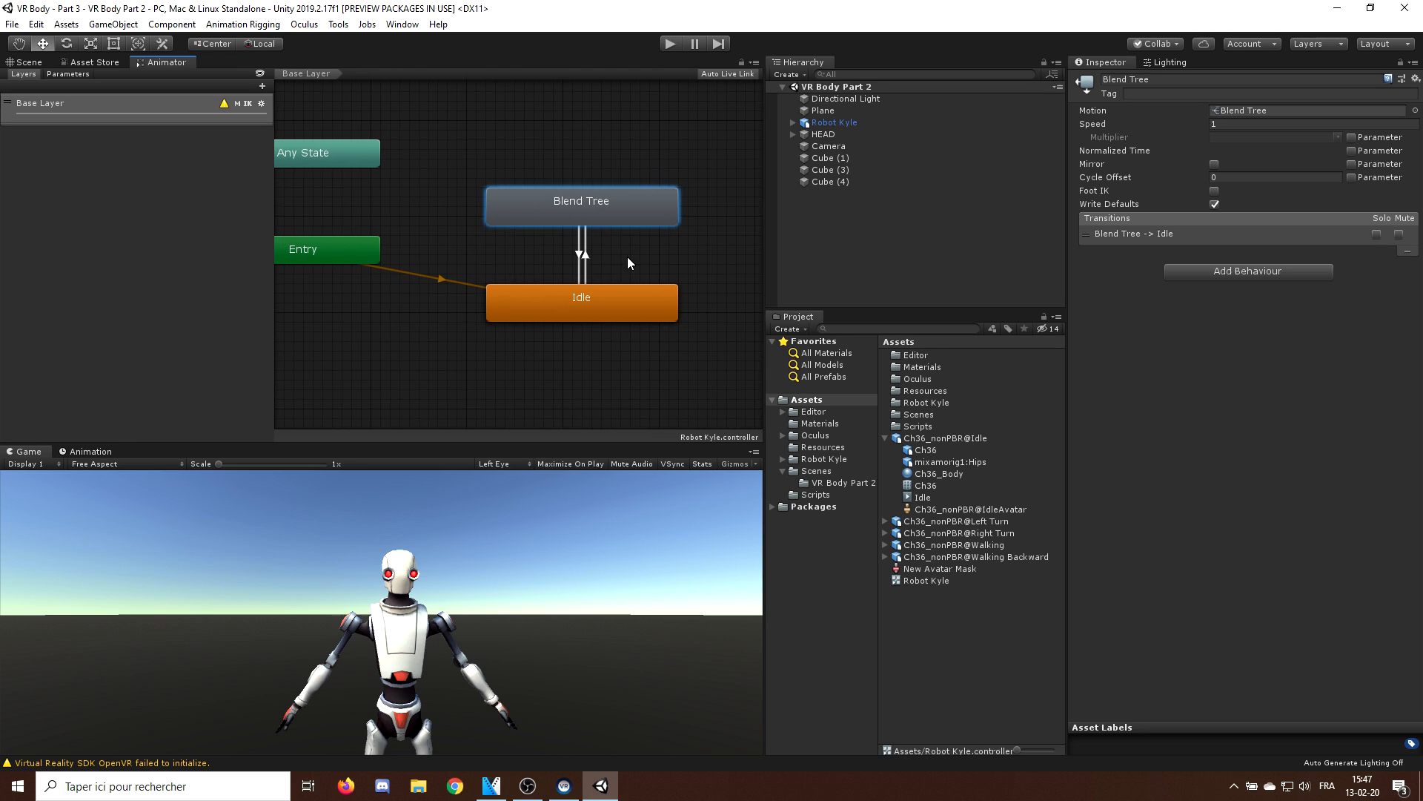
- Add a Bool parameter named isMoving to the animator's Parameters list
left_click(668, 367)
left_click(66, 73)
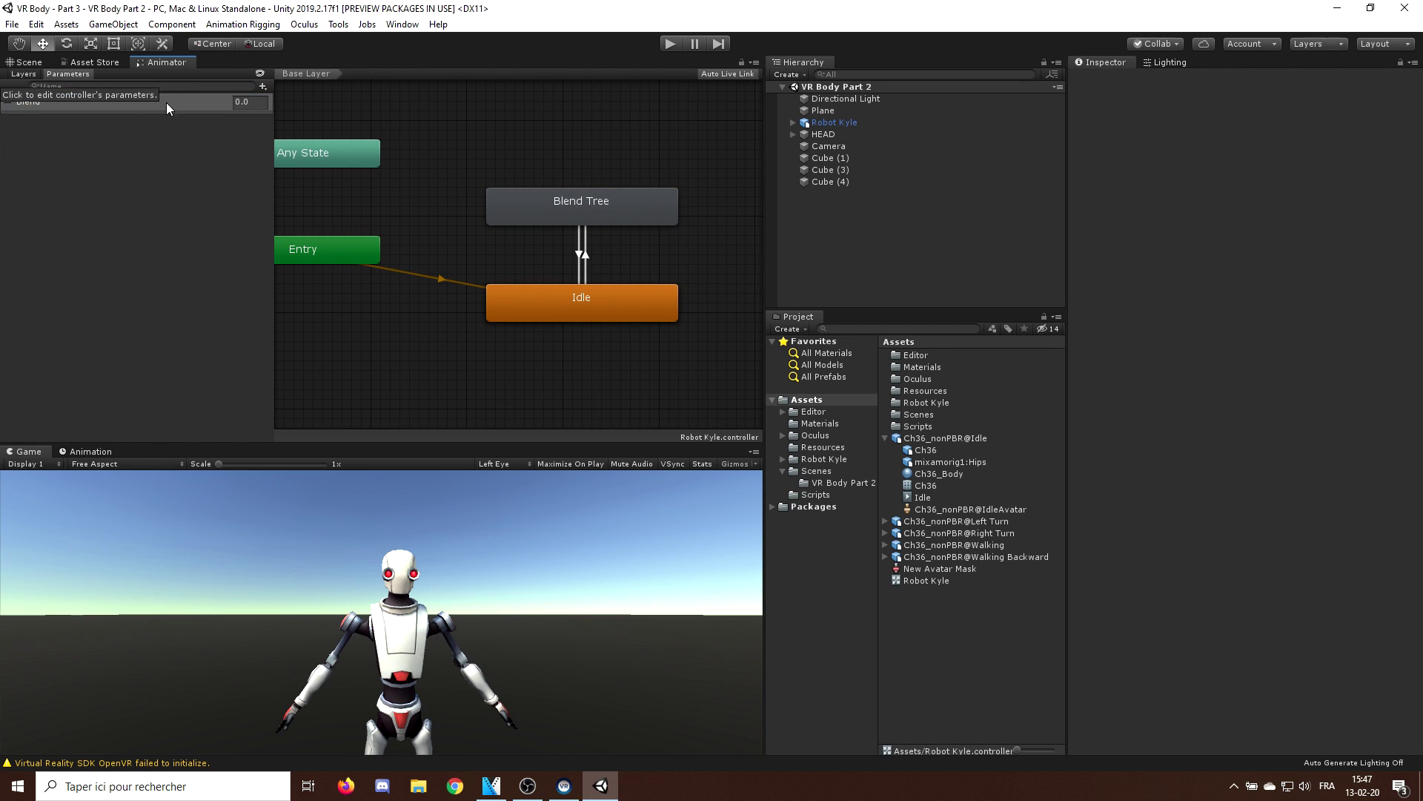
left_click(265, 90)
left_click(298, 137)
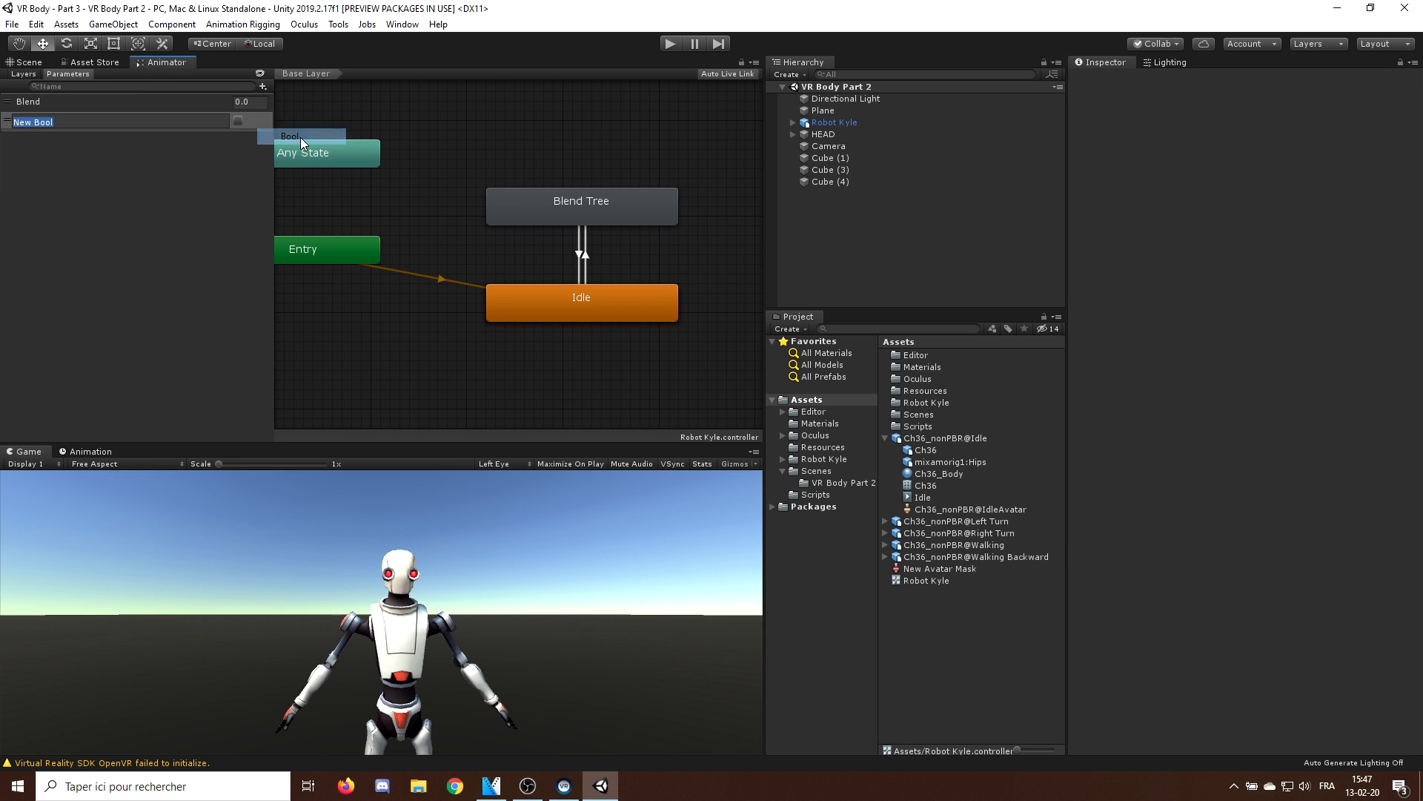
type("isMoving")
key("Return")
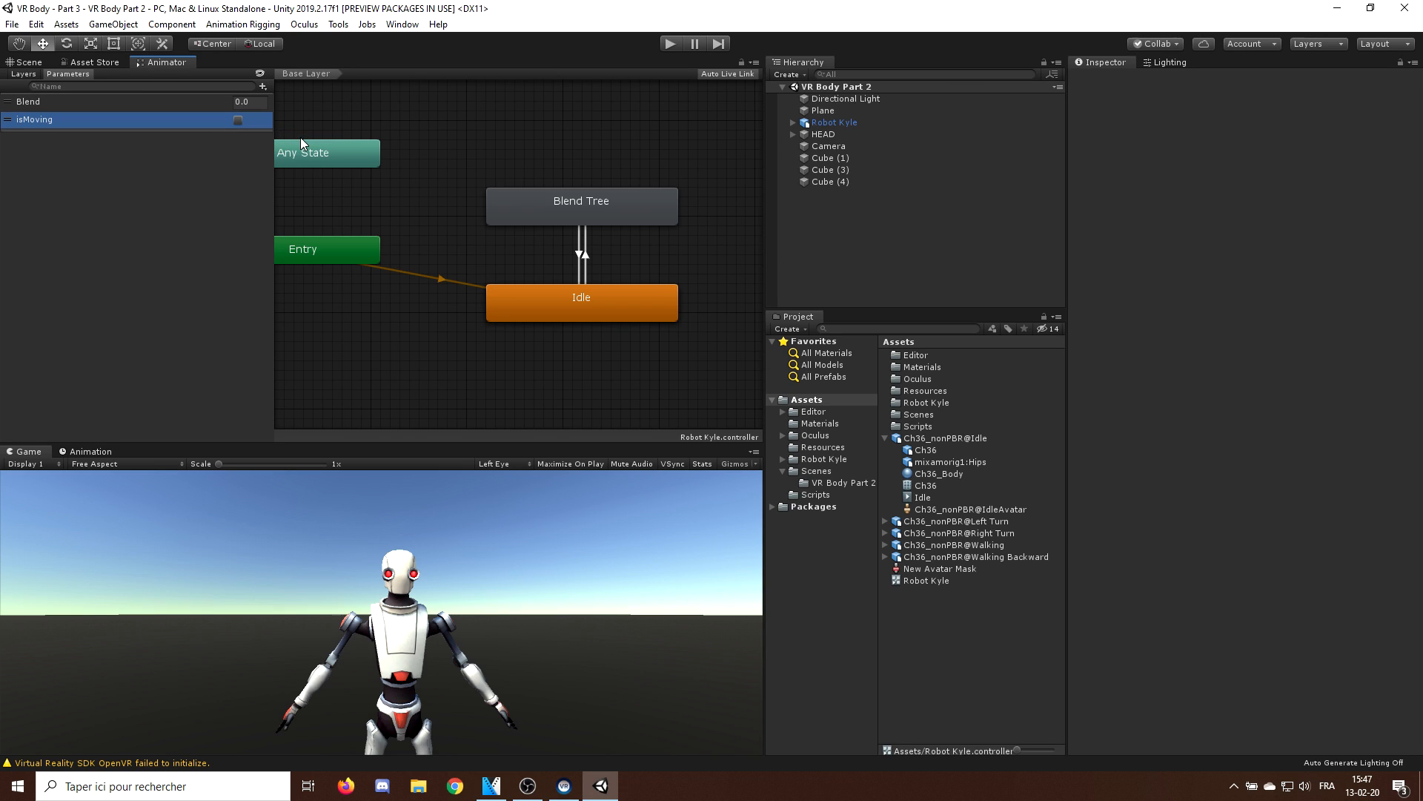
scroll(577, 192, "up", 1)
- Condition Idle→Blend Tree on isMoving true and Blend Tree→Idle on isMoving false
left_click(592, 268)
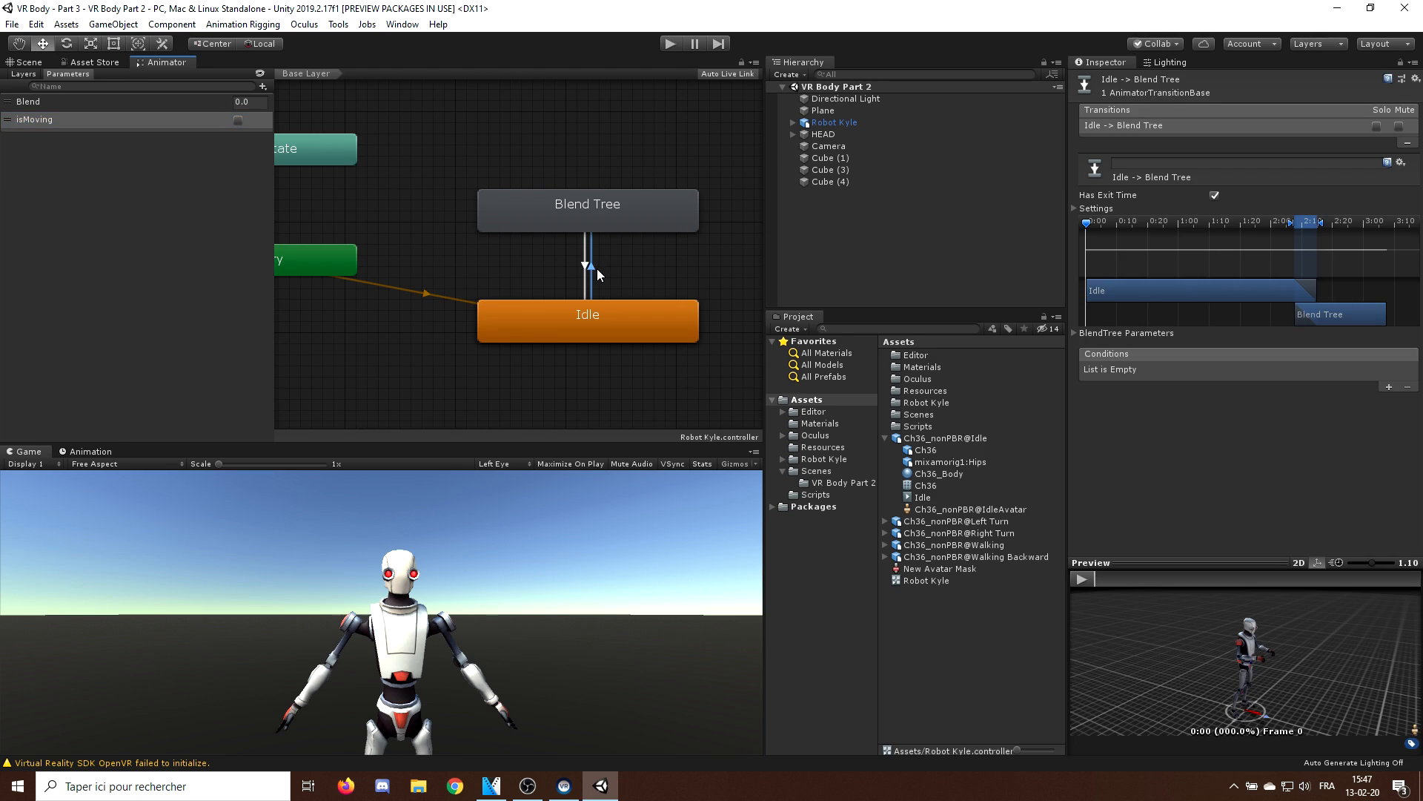
left_click(1389, 387)
left_click(1168, 370)
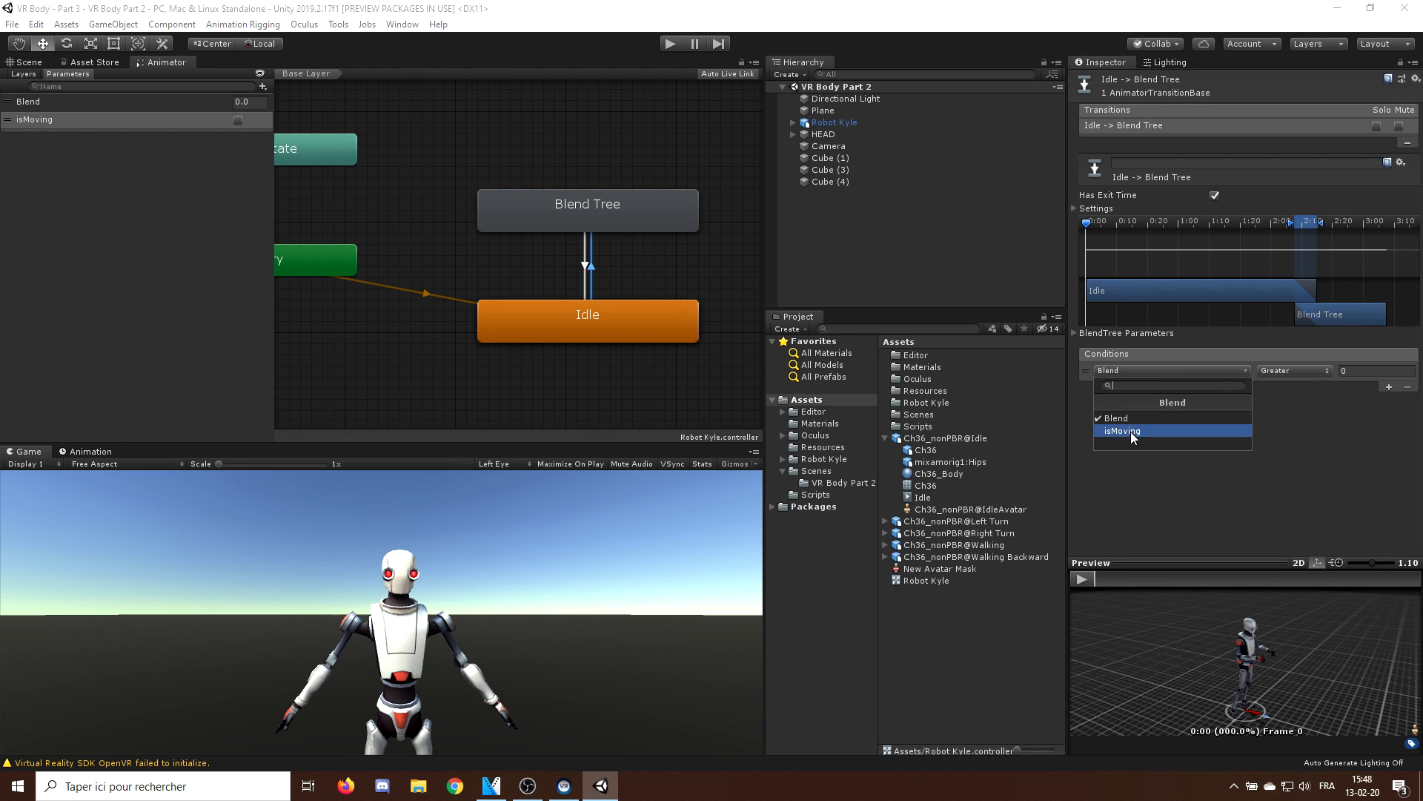
left_click(1131, 432)
left_click(585, 269)
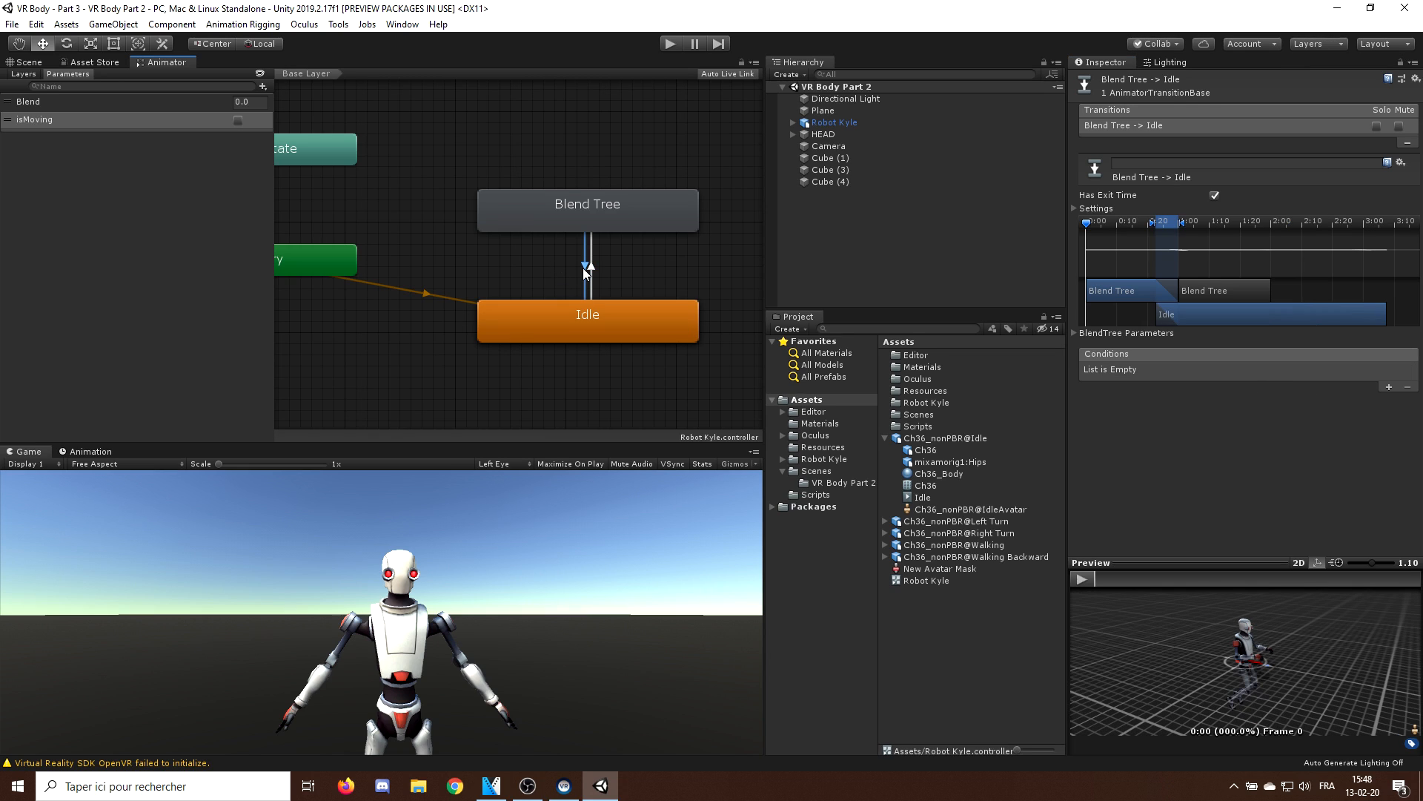
left_click(1203, 370)
left_click(1147, 426)
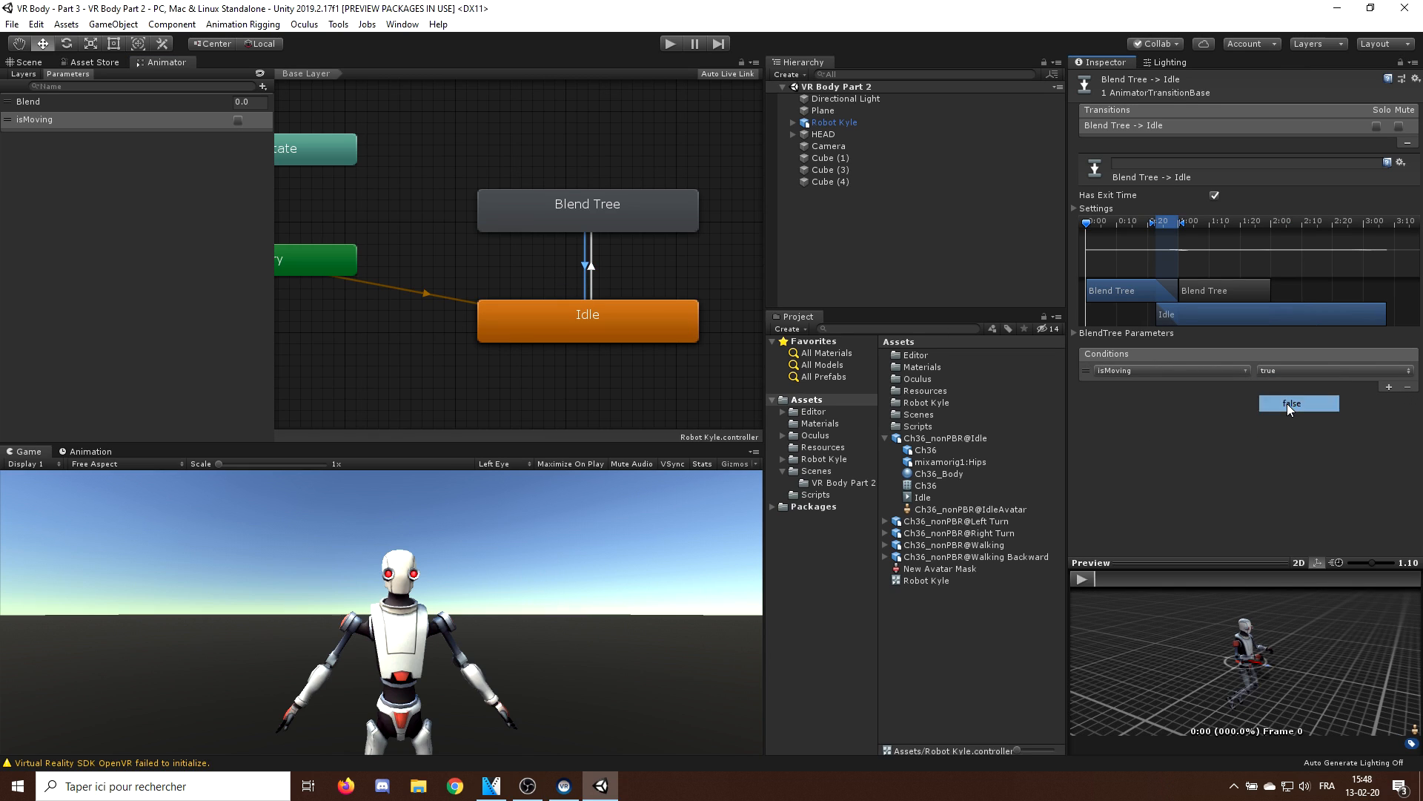
scroll(1267, 264, "down", 1)
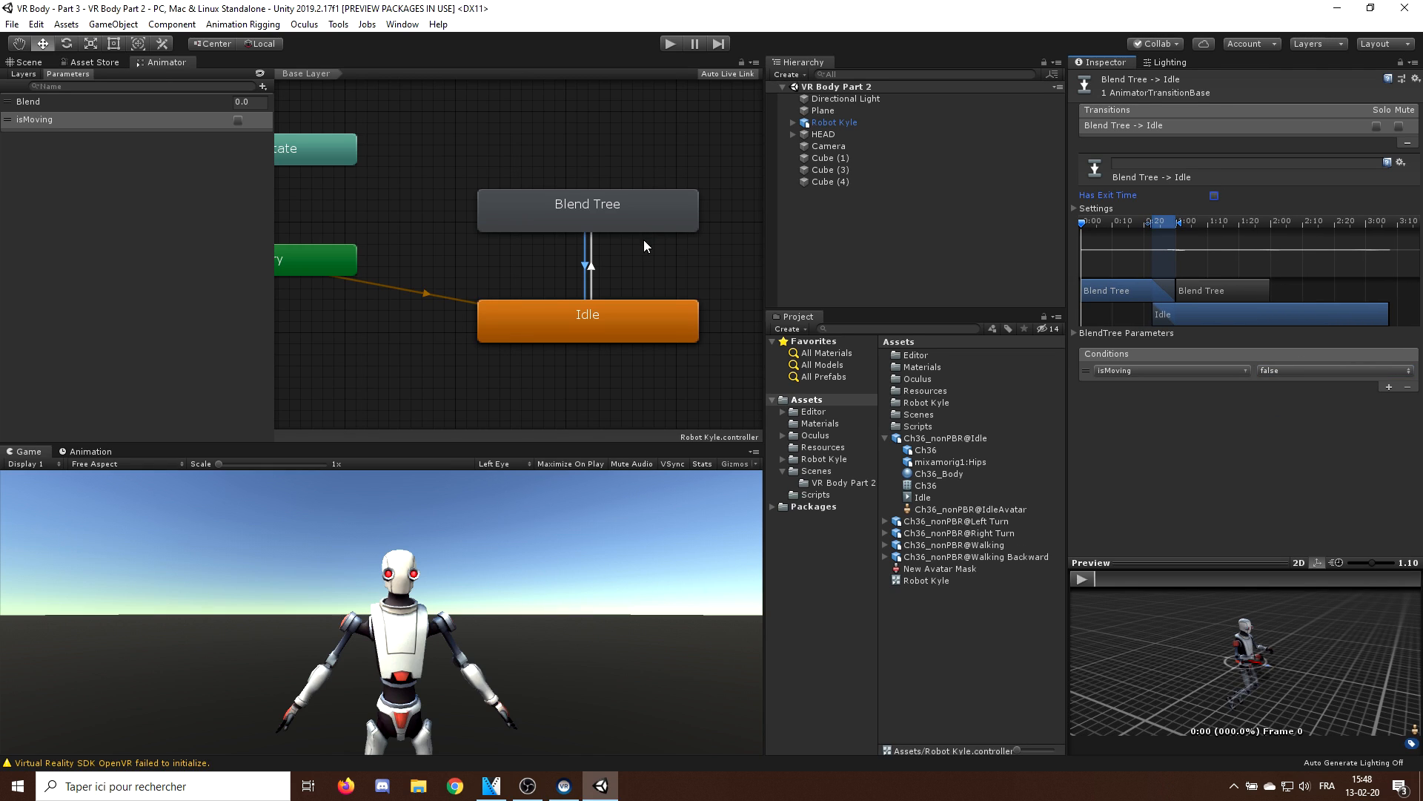
- Uncheck Has Exit Time on the Idle→Blend Tree transition
left_click(592, 268)
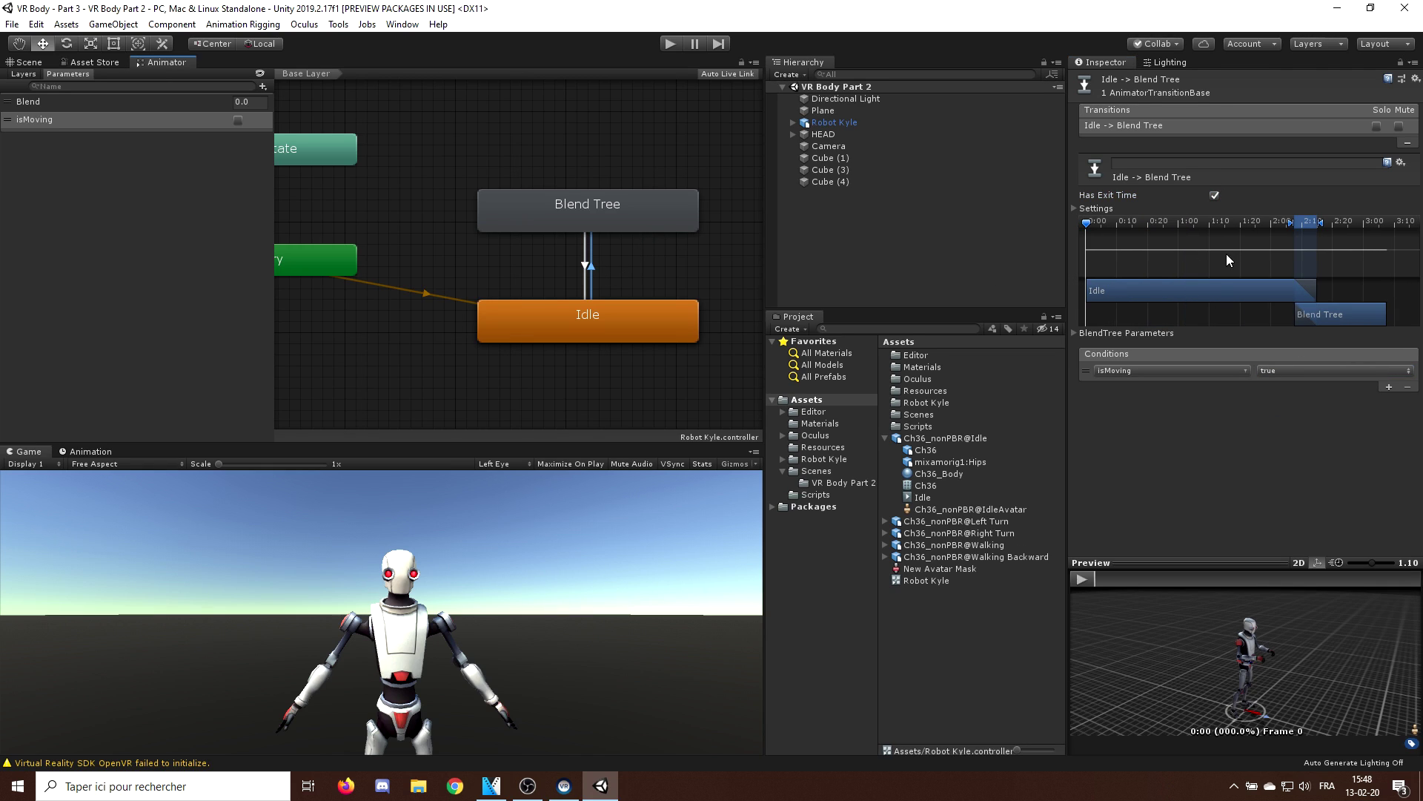
left_click(1214, 197)
scroll(636, 228, "down", 2)
middle_click_drag(637, 227, 605, 217)
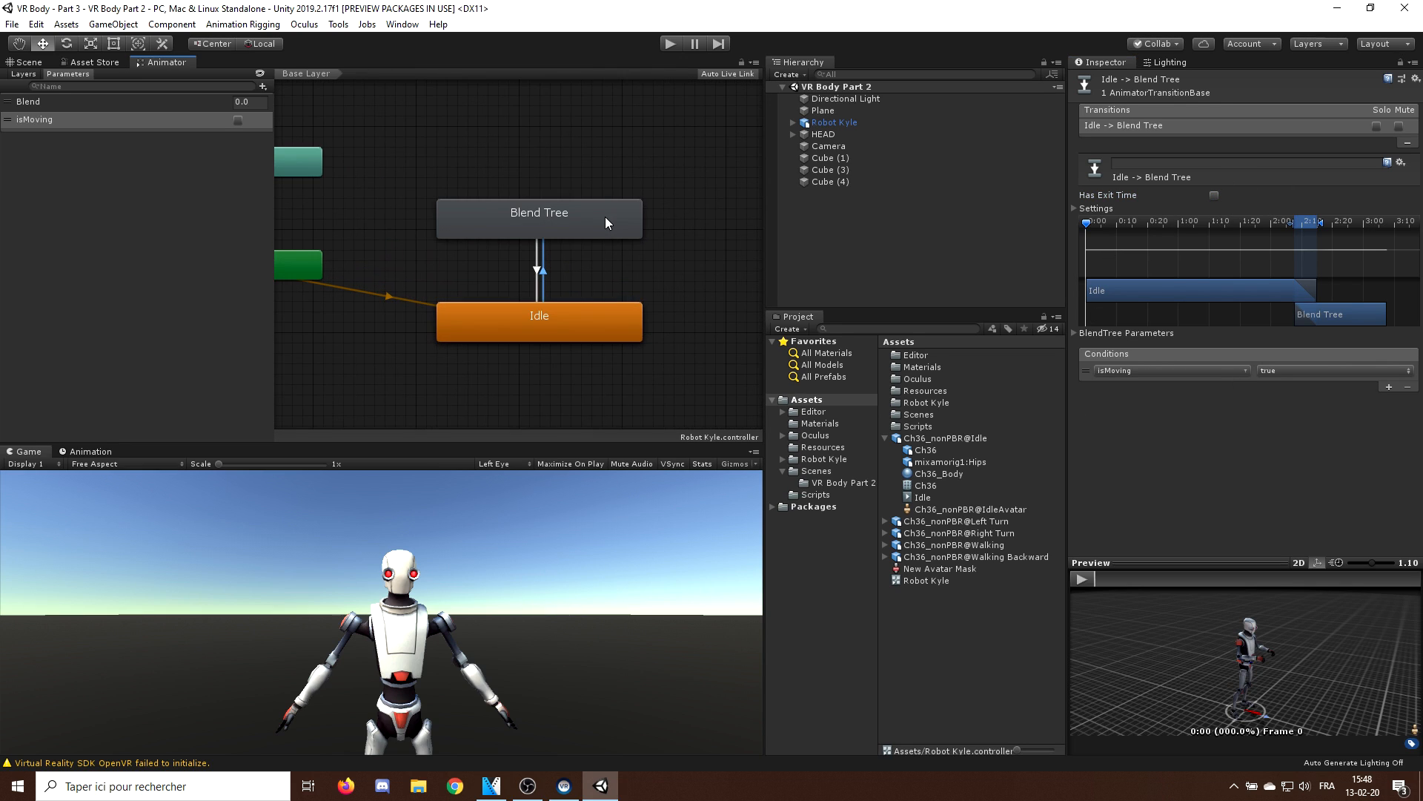
- Inside the Blend Tree, set Blend Type to 2D Simple Directional and add four motion fields
double_click(523, 215)
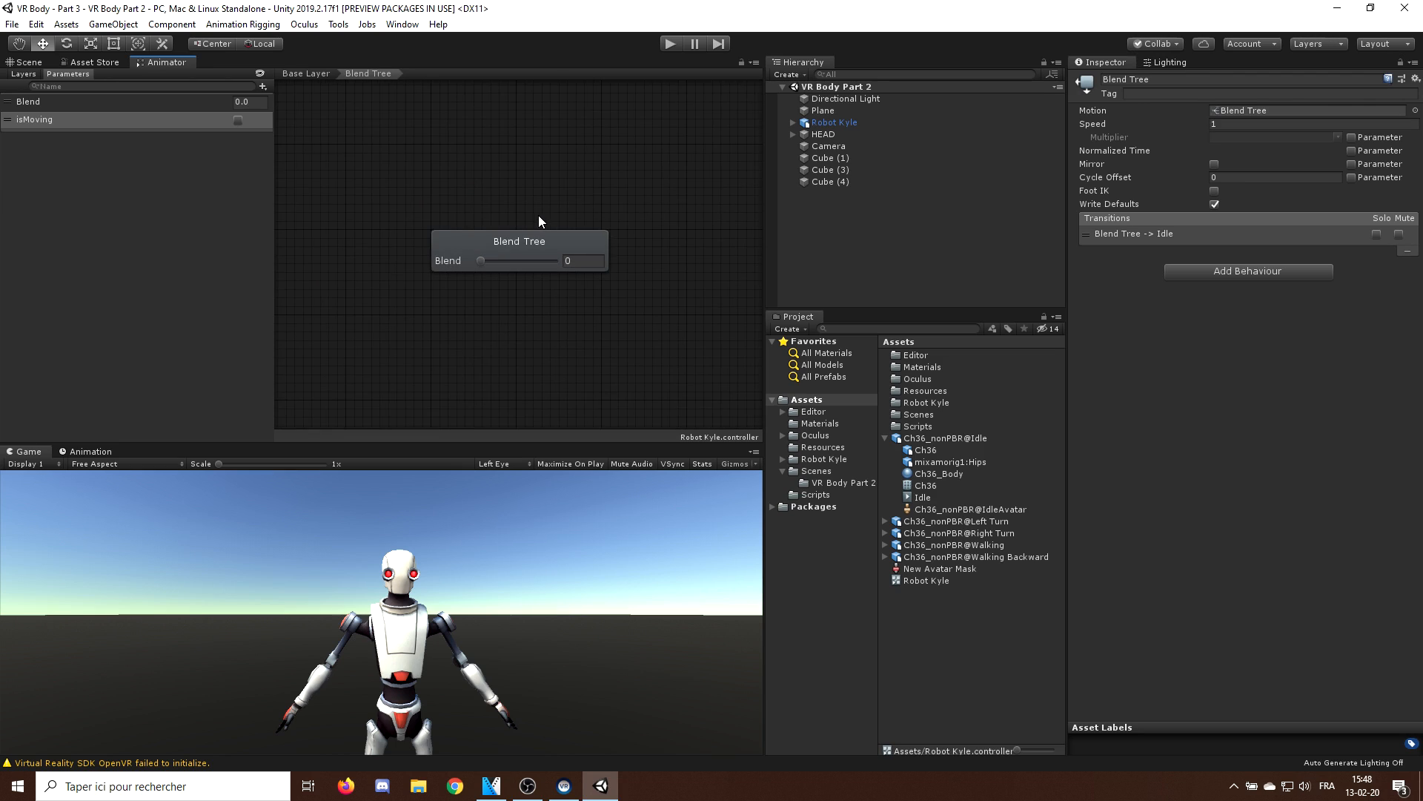
left_click(477, 240)
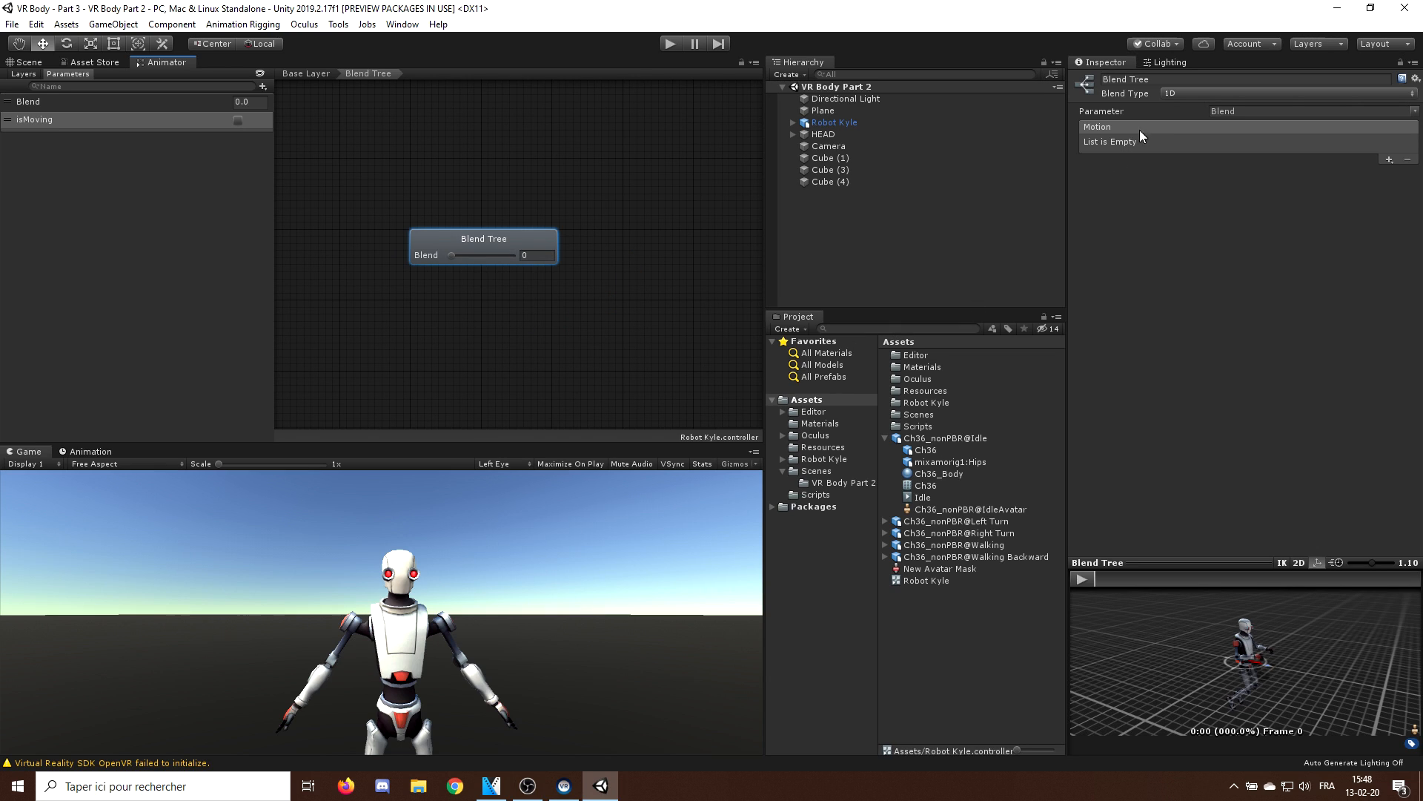
left_click(1191, 95)
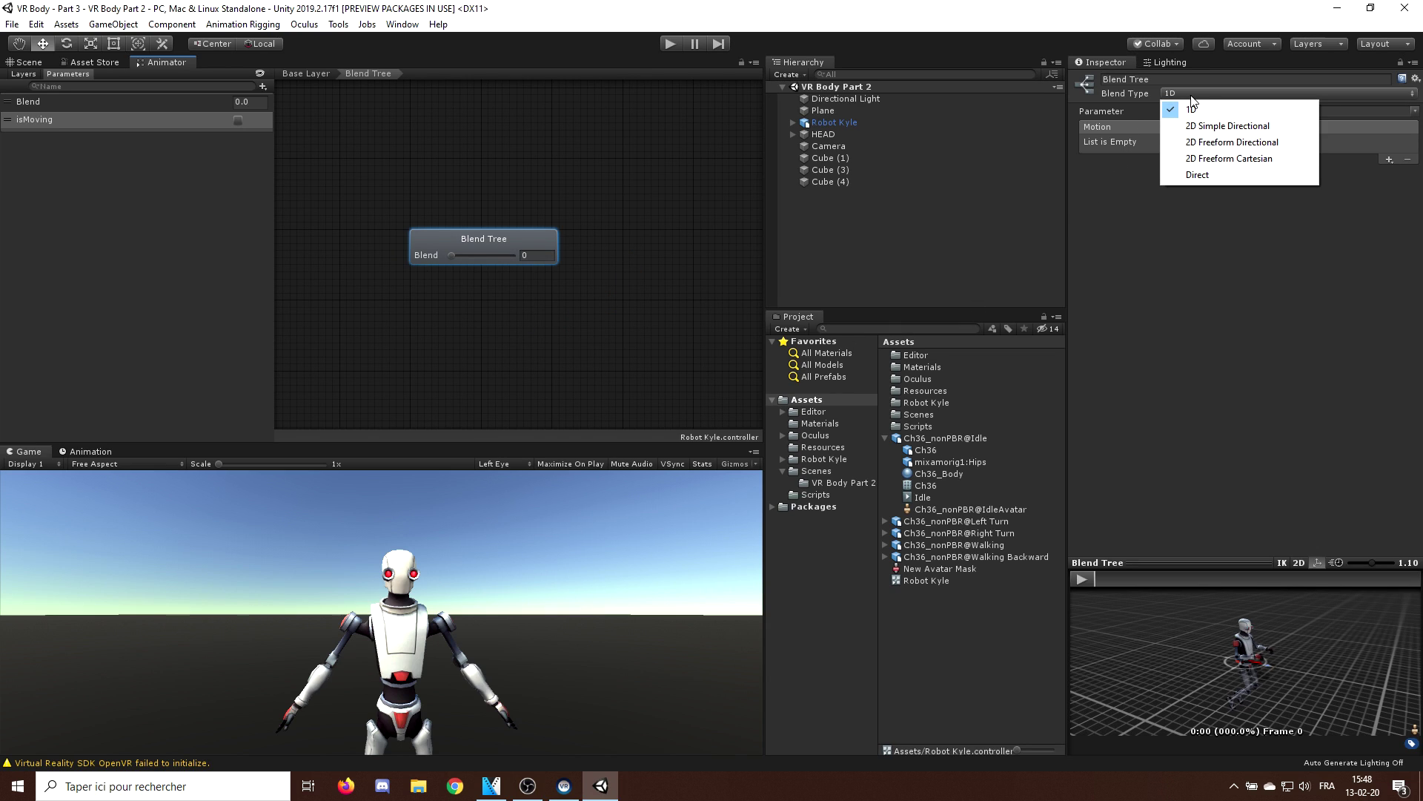
left_click(1222, 127)
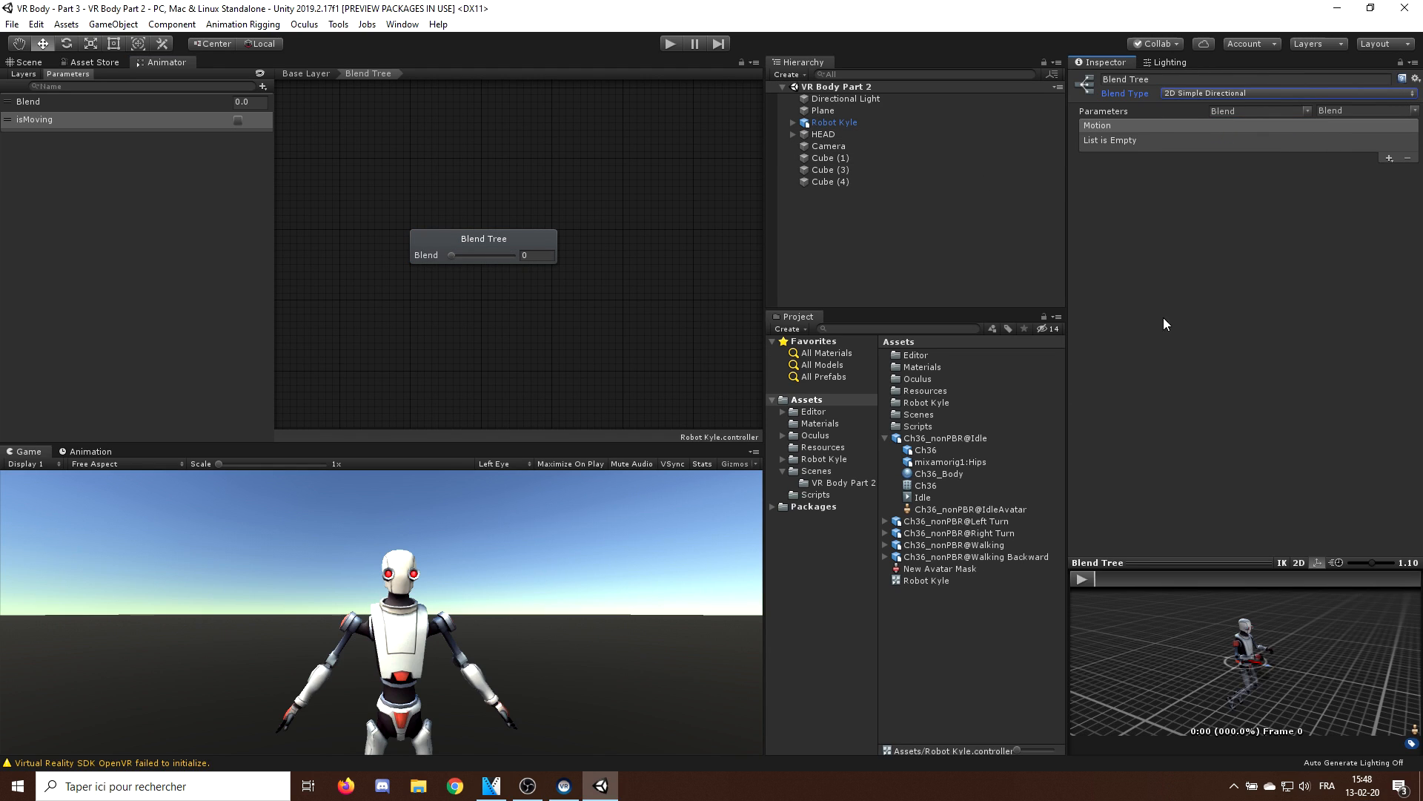
left_click(1390, 160)
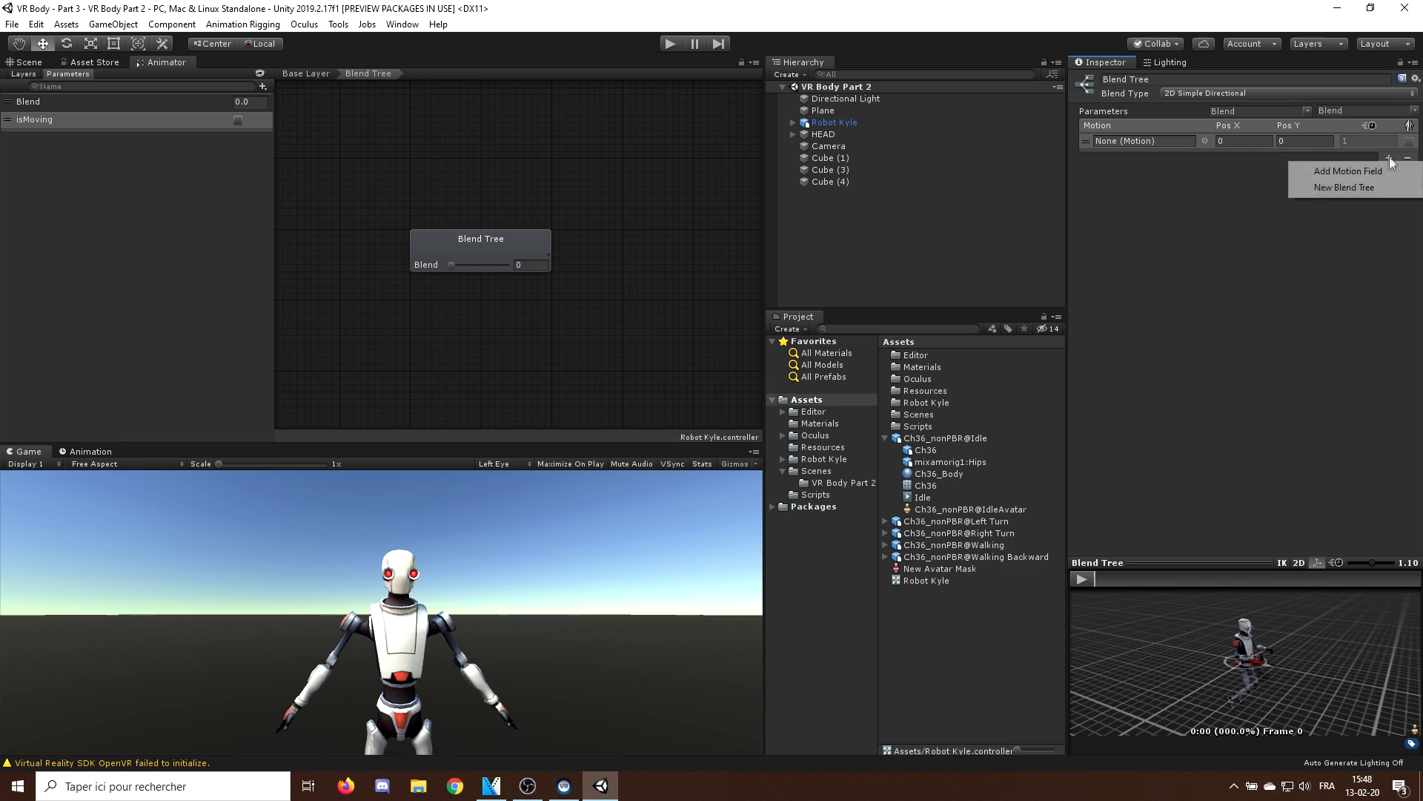
left_click(1347, 169)
left_click(1388, 346)
left_click(1346, 363)
left_click(1347, 380)
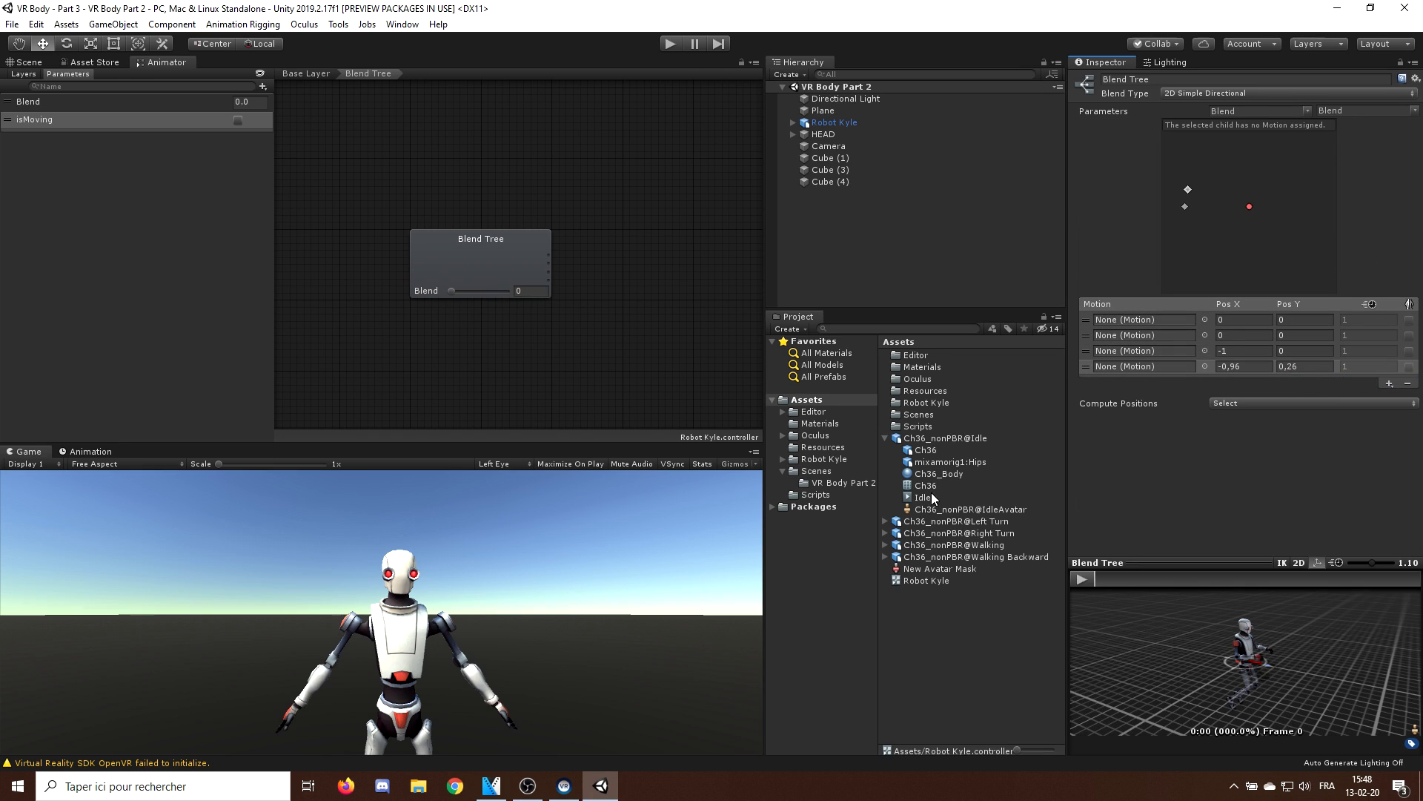
- Assign Walking, Walking Backward, Left Turn and Right Turn to the slots with compass Pos X/Y values
left_click(887, 545)
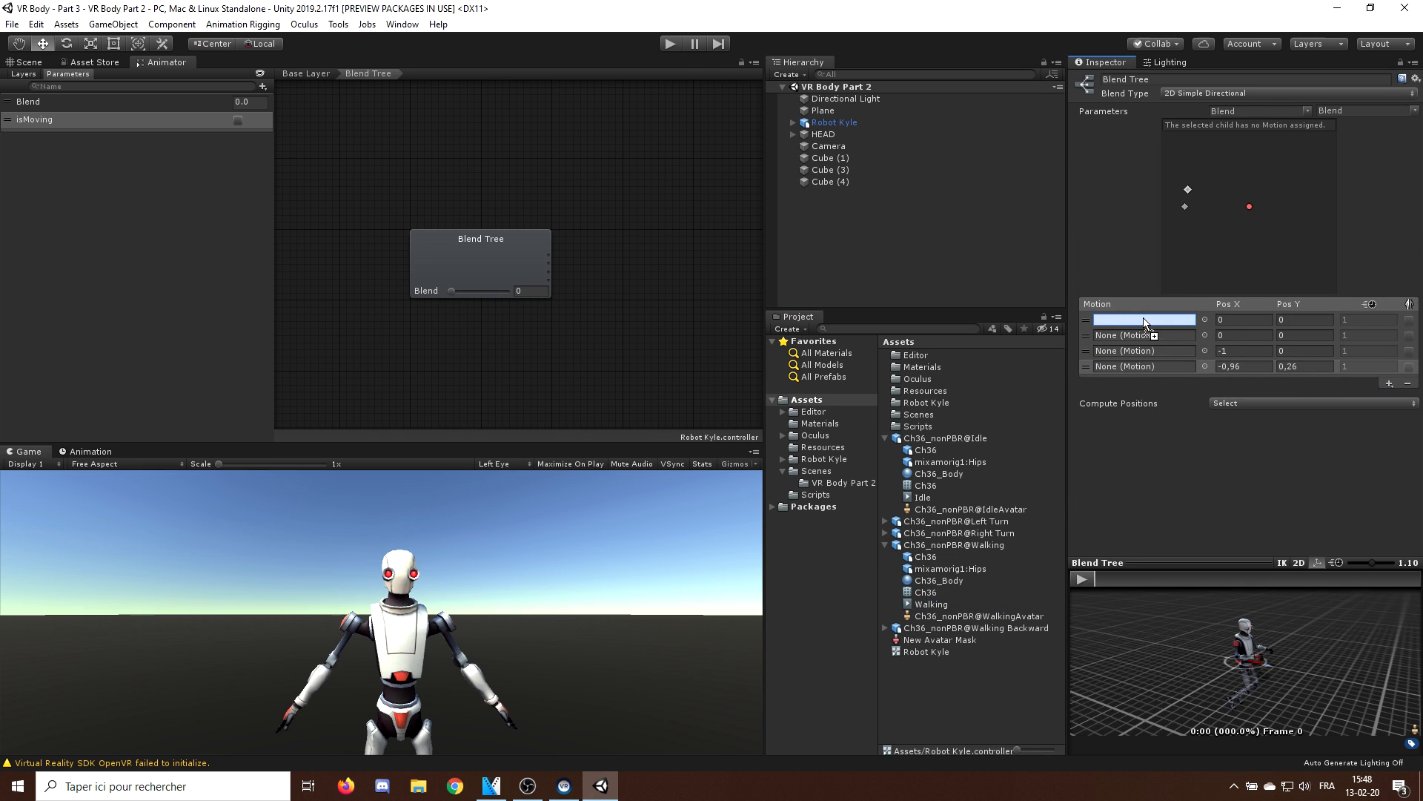
left_click_drag(931, 603, 1143, 321)
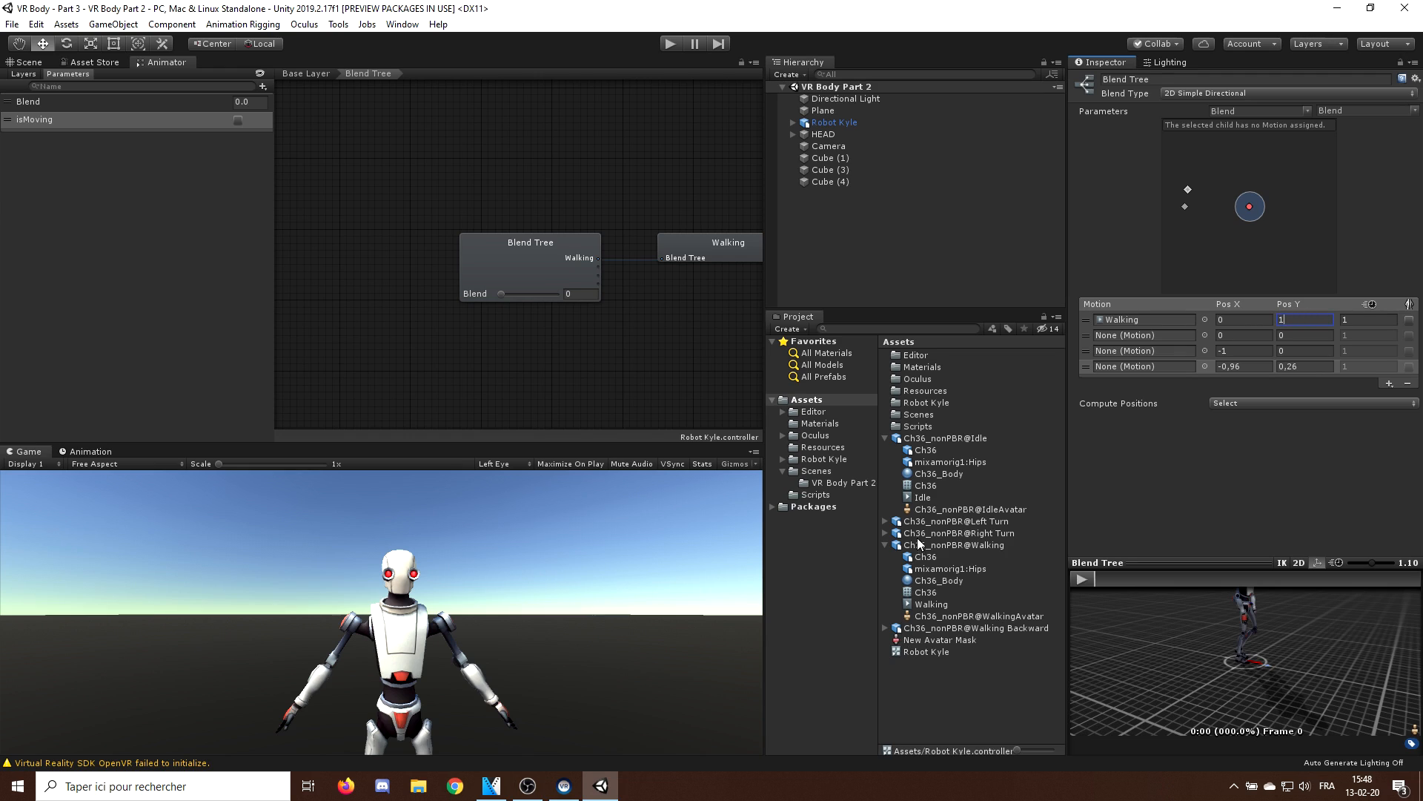
left_click(886, 628)
left_click_drag(1146, 358, 1143, 335)
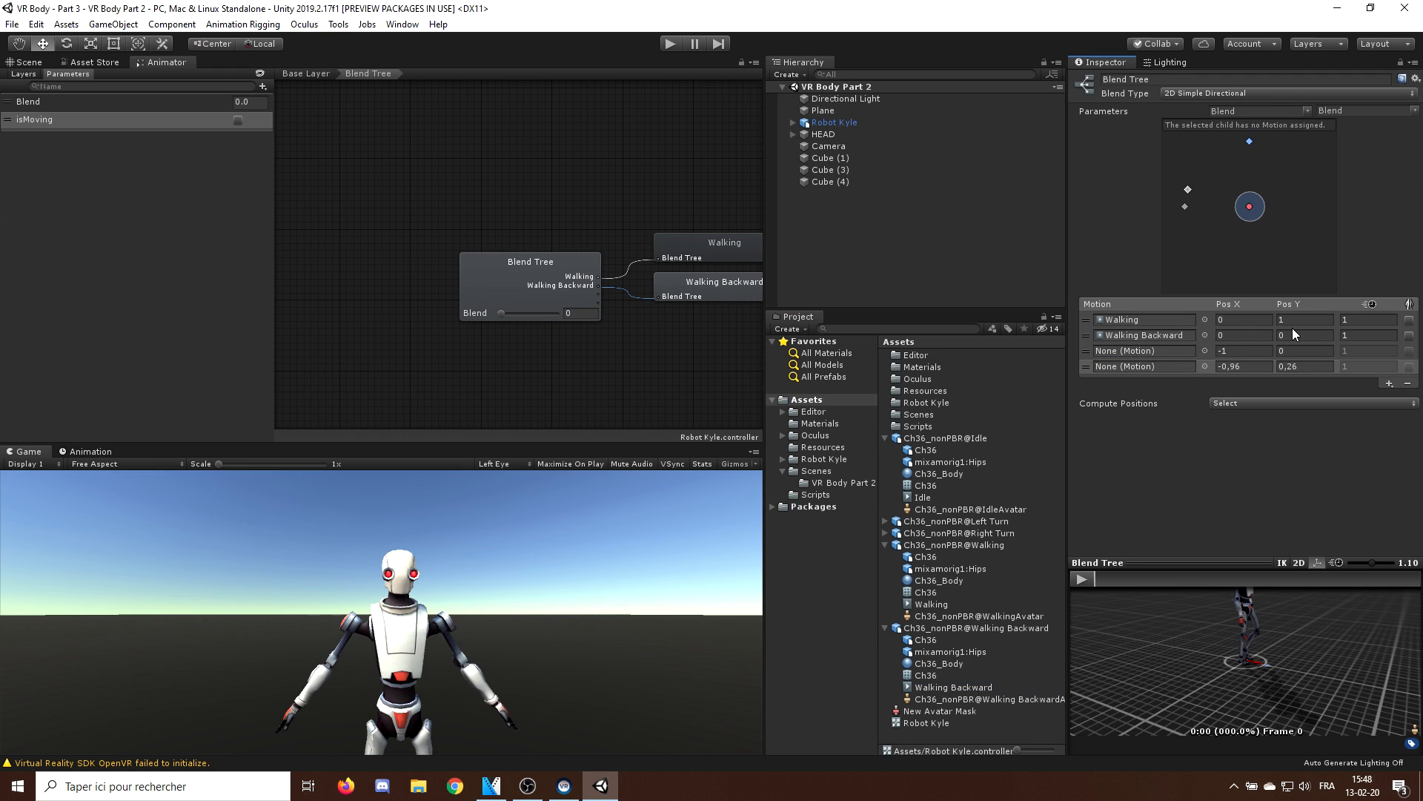
left_click(1292, 330)
type("-1")
left_click(885, 521)
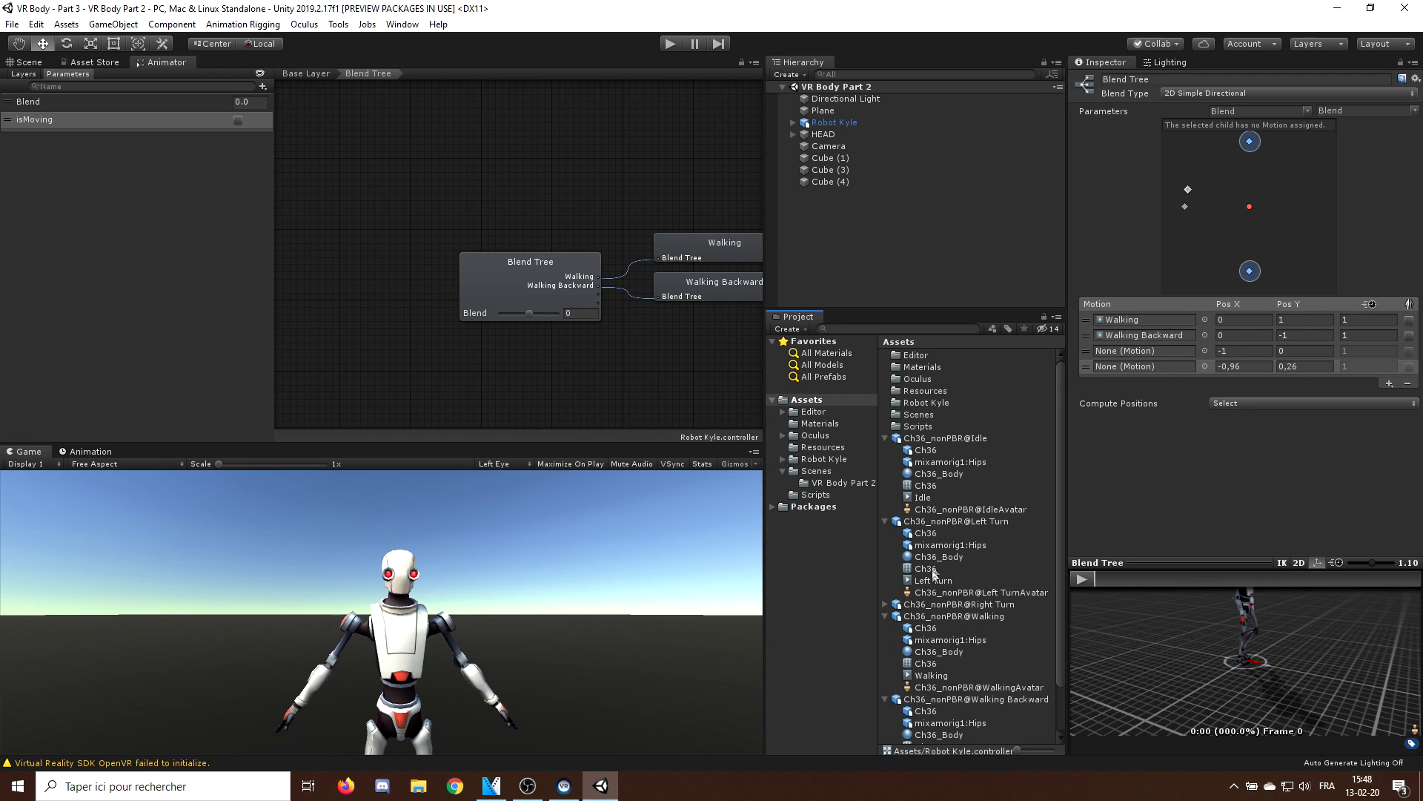
left_click_drag(933, 579, 1146, 352)
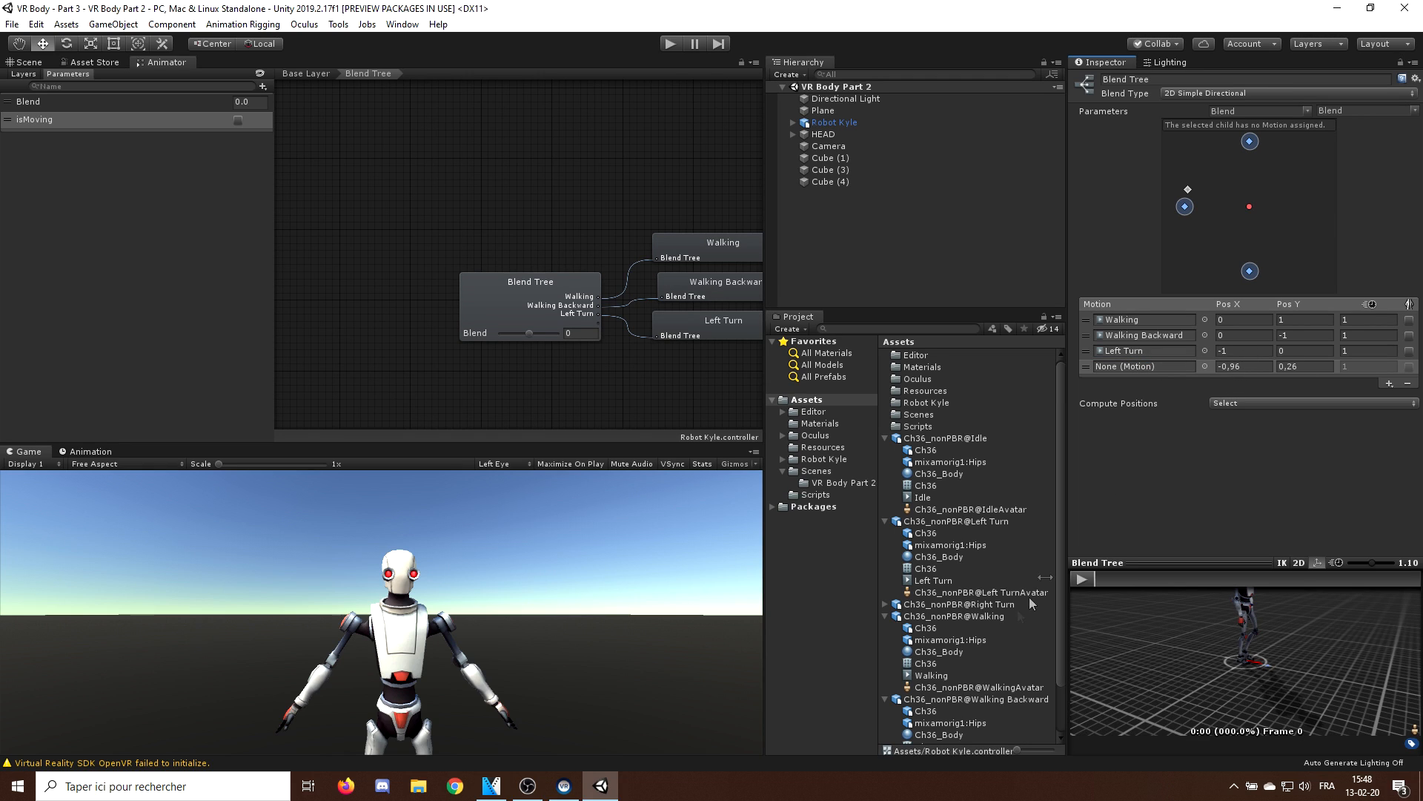
left_click(893, 606)
left_click(576, 317)
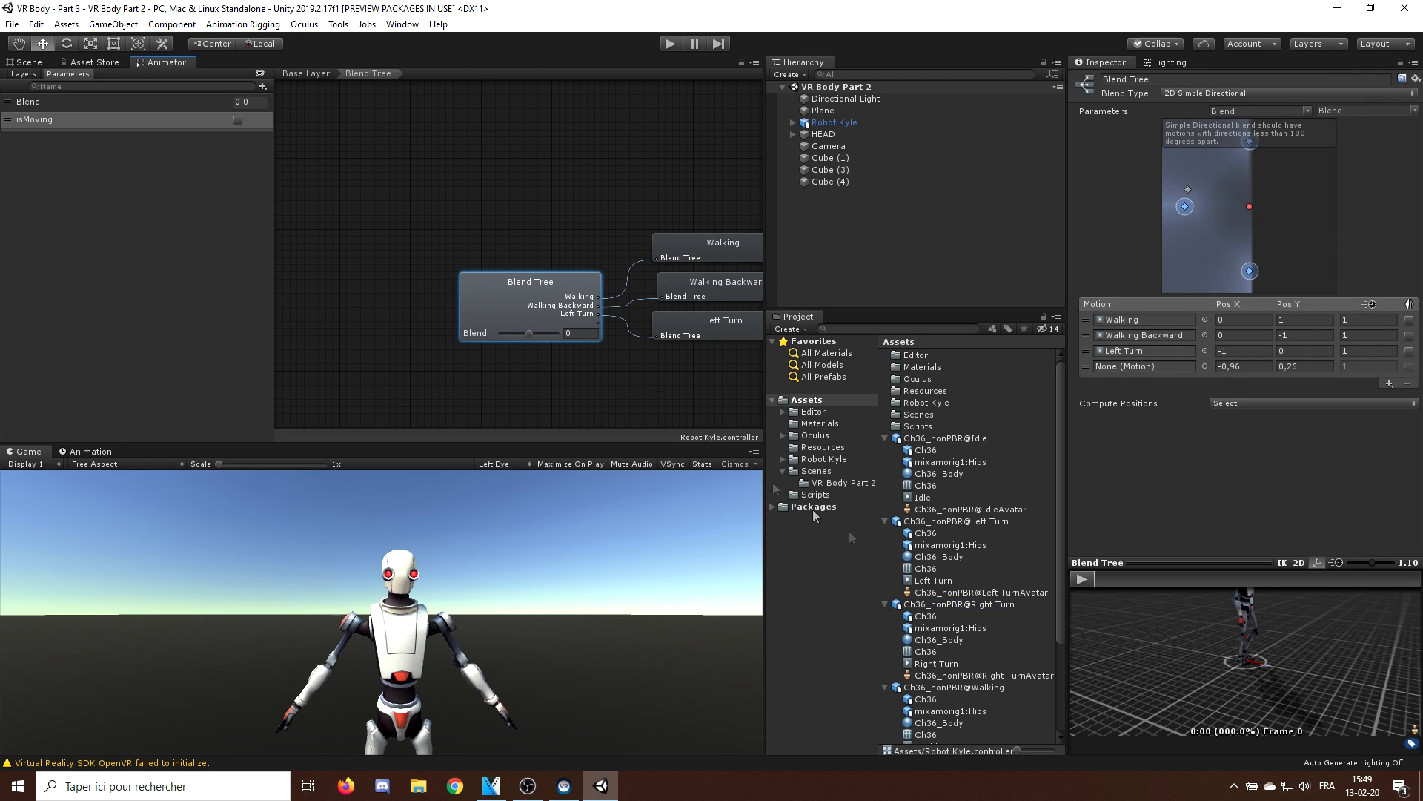
left_click_drag(935, 662, 1145, 366)
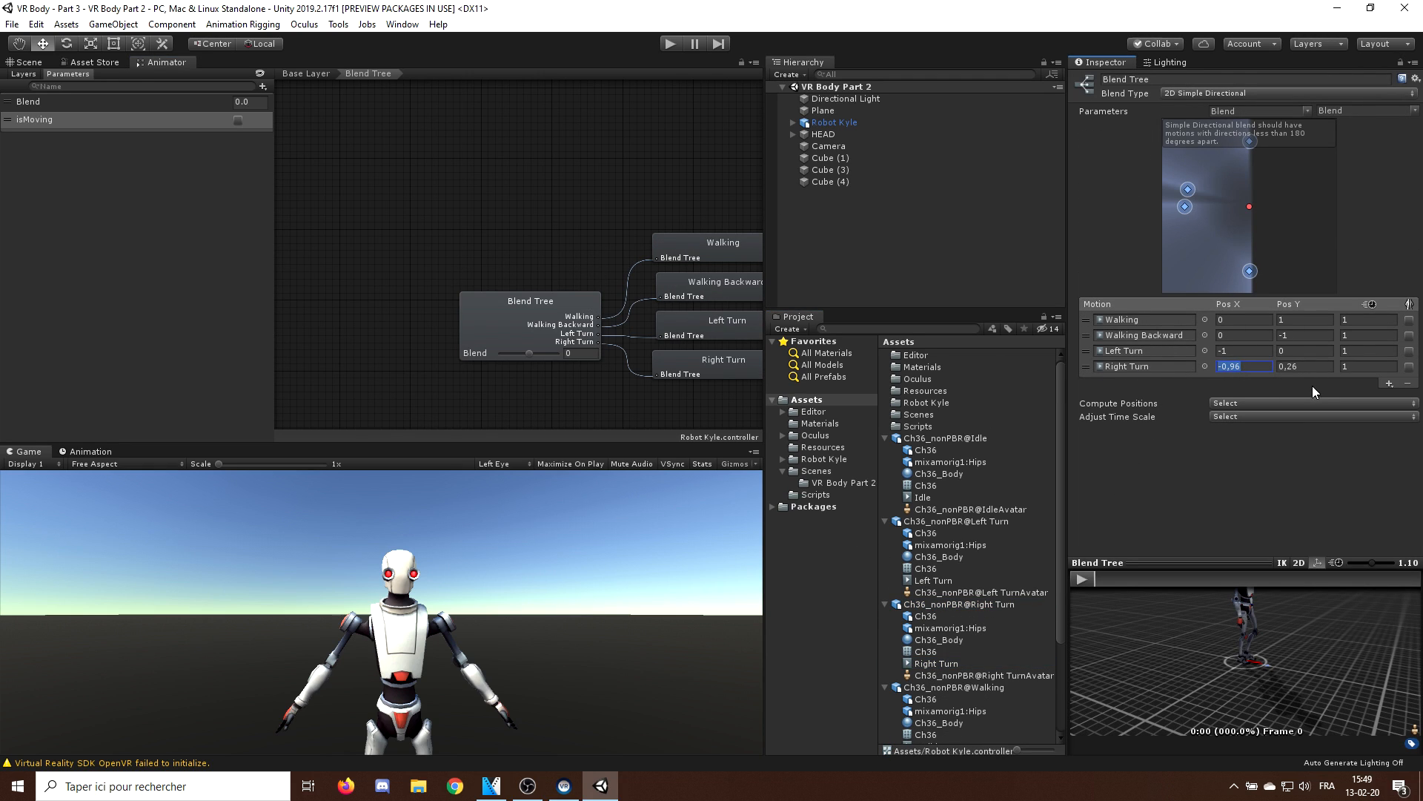
type("1")
key("Tab")
type("00")
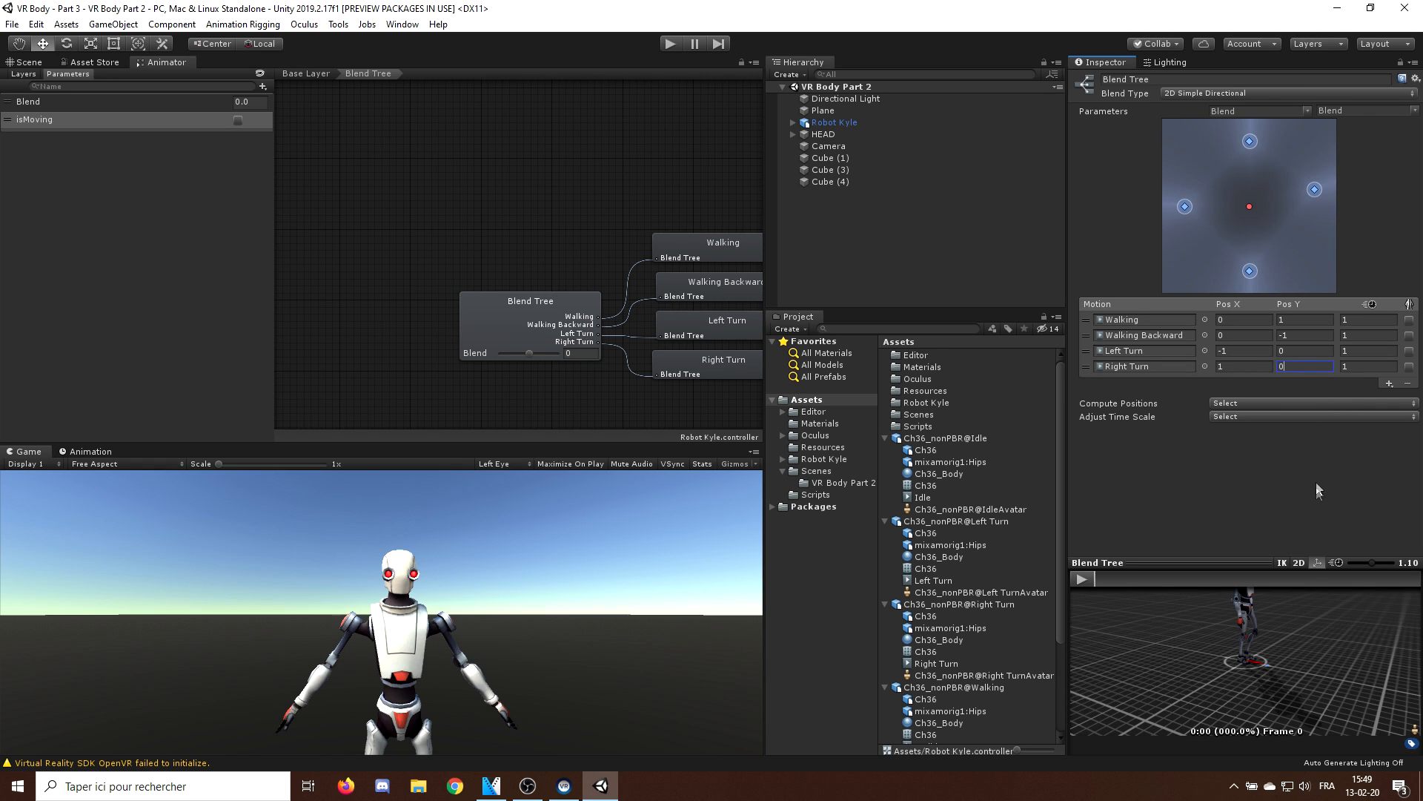
key("Return")
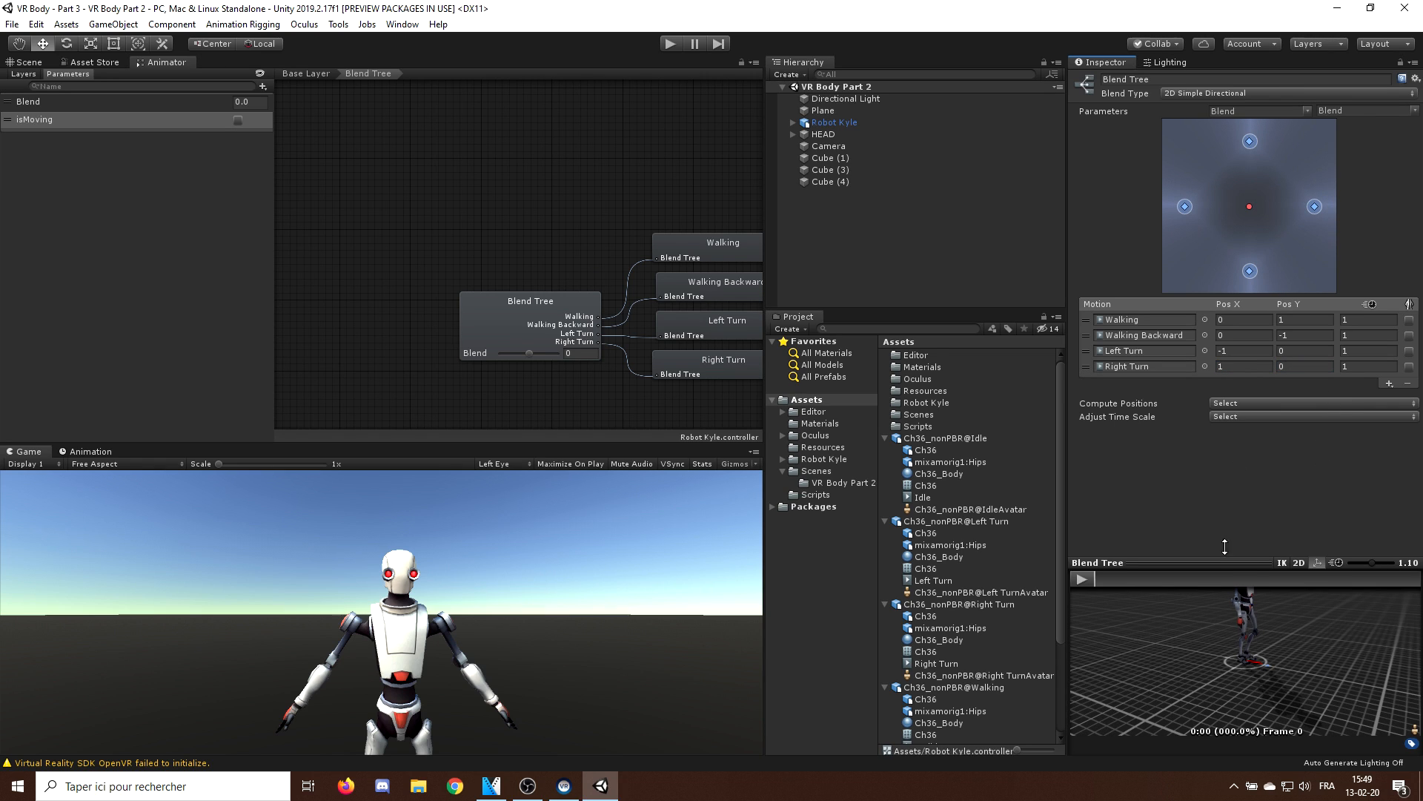
- Enlarge the preview and drag the blend point around to test the directional walking blend
left_click_drag(1231, 562, 1231, 400)
middle_click_drag(1269, 522, 1245, 577)
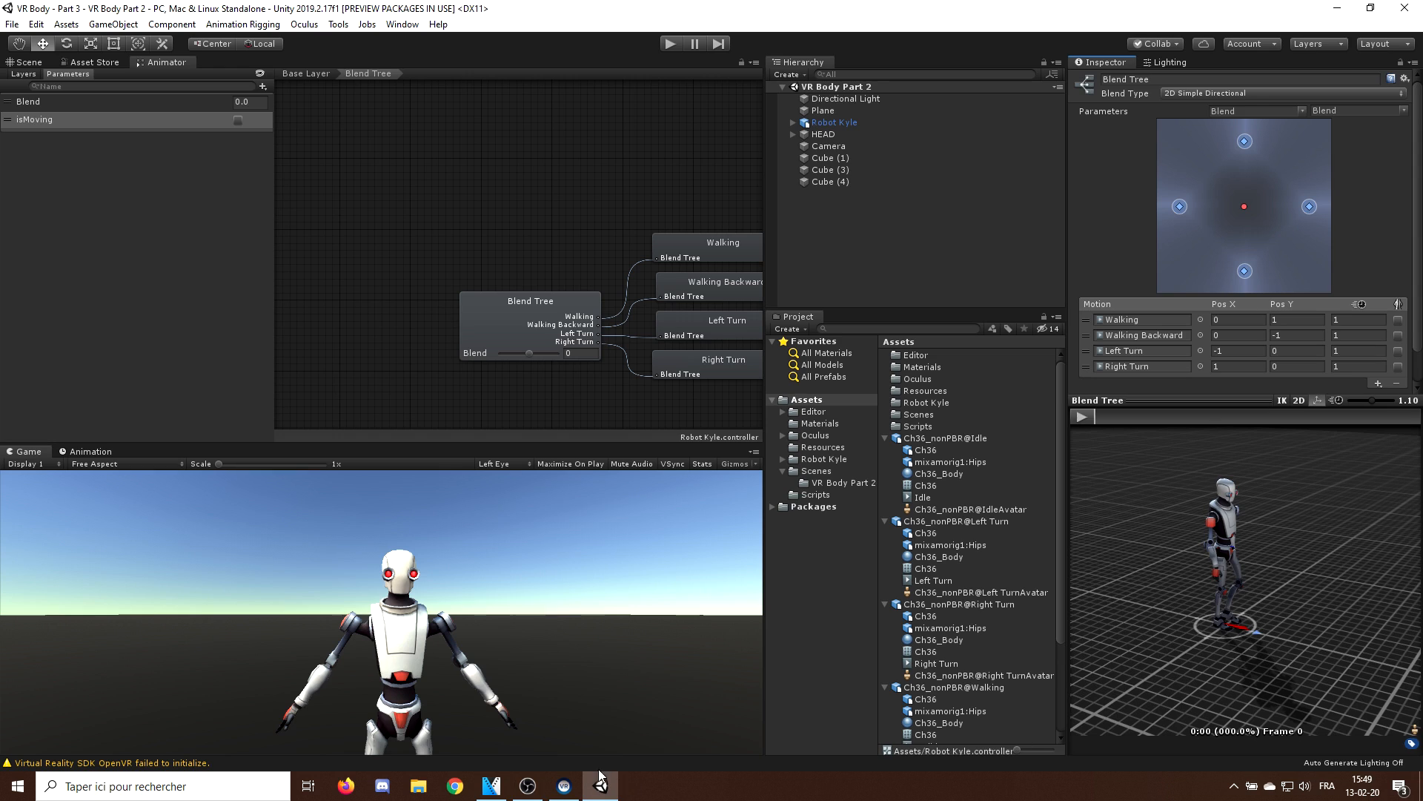
mouse_move(1244, 206)
left_mouse_down()
mouse_move(1175, 267)
mouse_move(1312, 164)
mouse_move(1231, 234)
left_mouse_up()
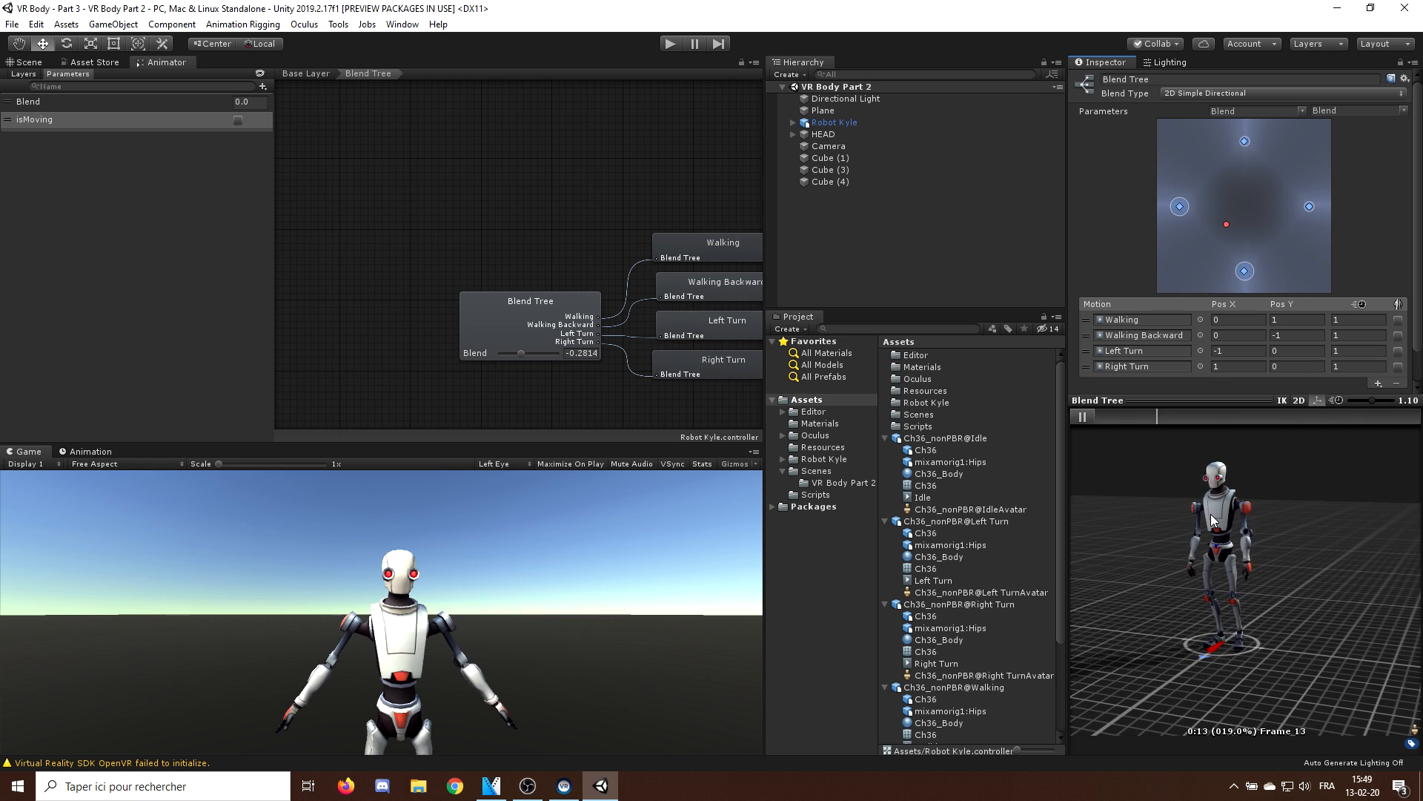
scroll(1211, 514, "up", 3)
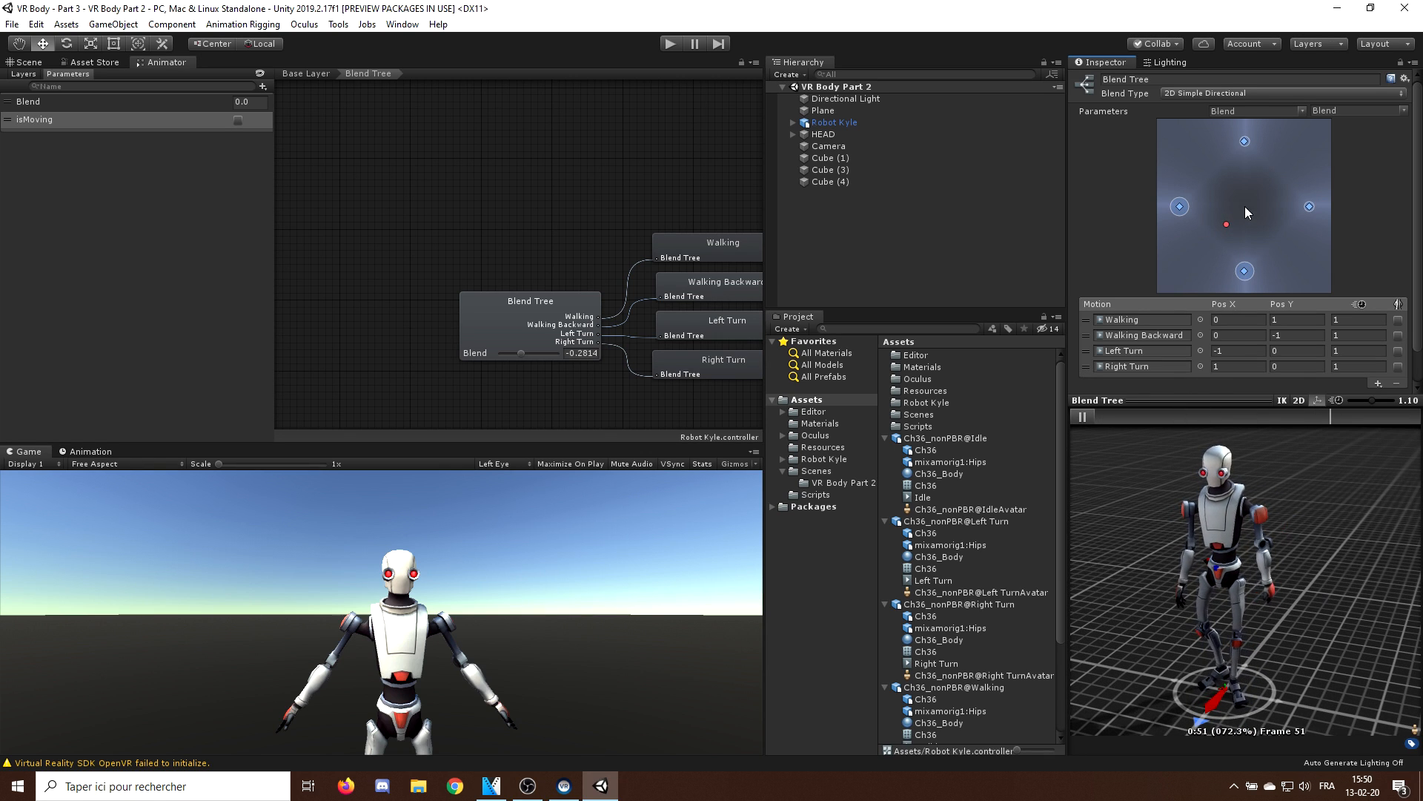
left_click_drag(1229, 224, 1237, 214)
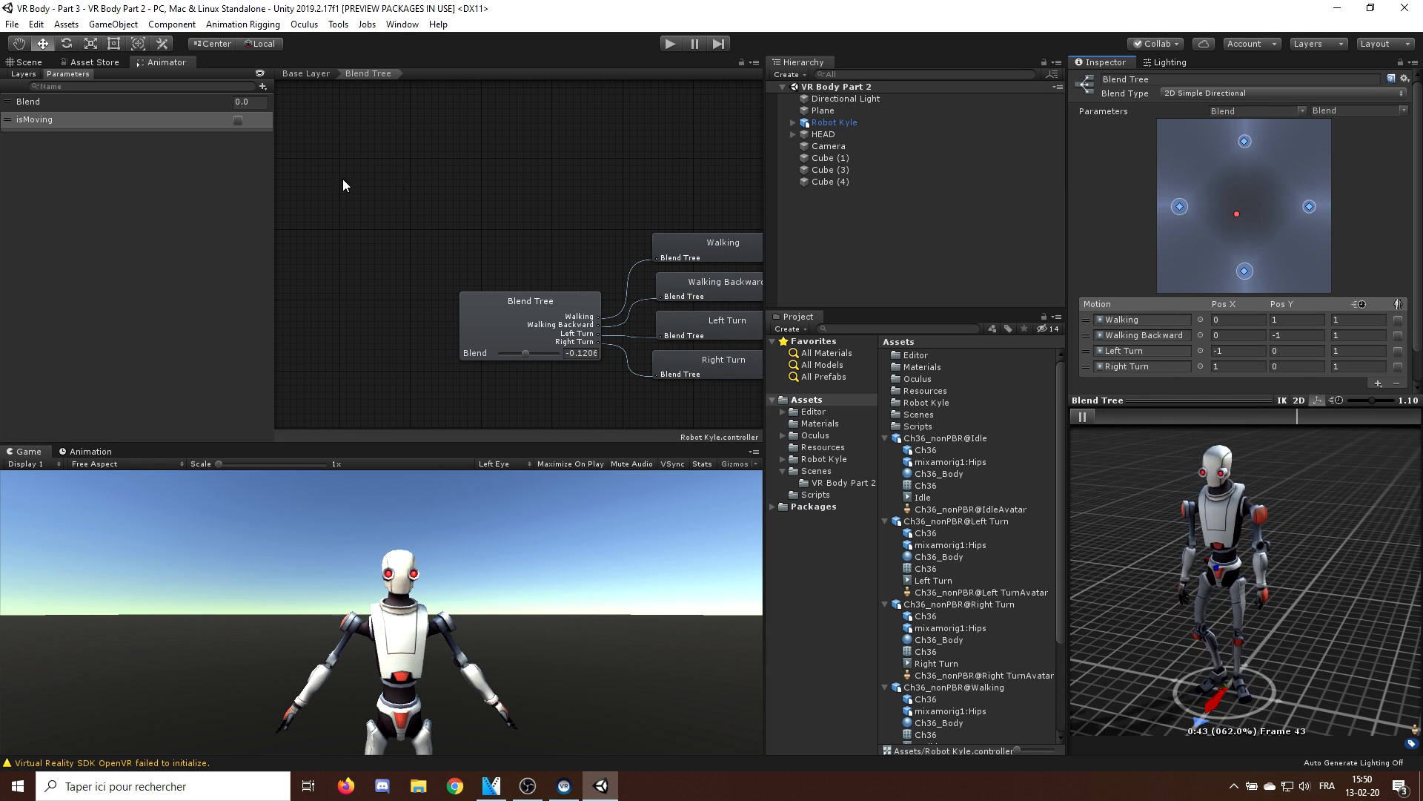
left_click(262, 85)
- Delete the Blend parameter and add float parameters DirectionX and DirectionY
left_click(160, 109)
right_click(148, 106)
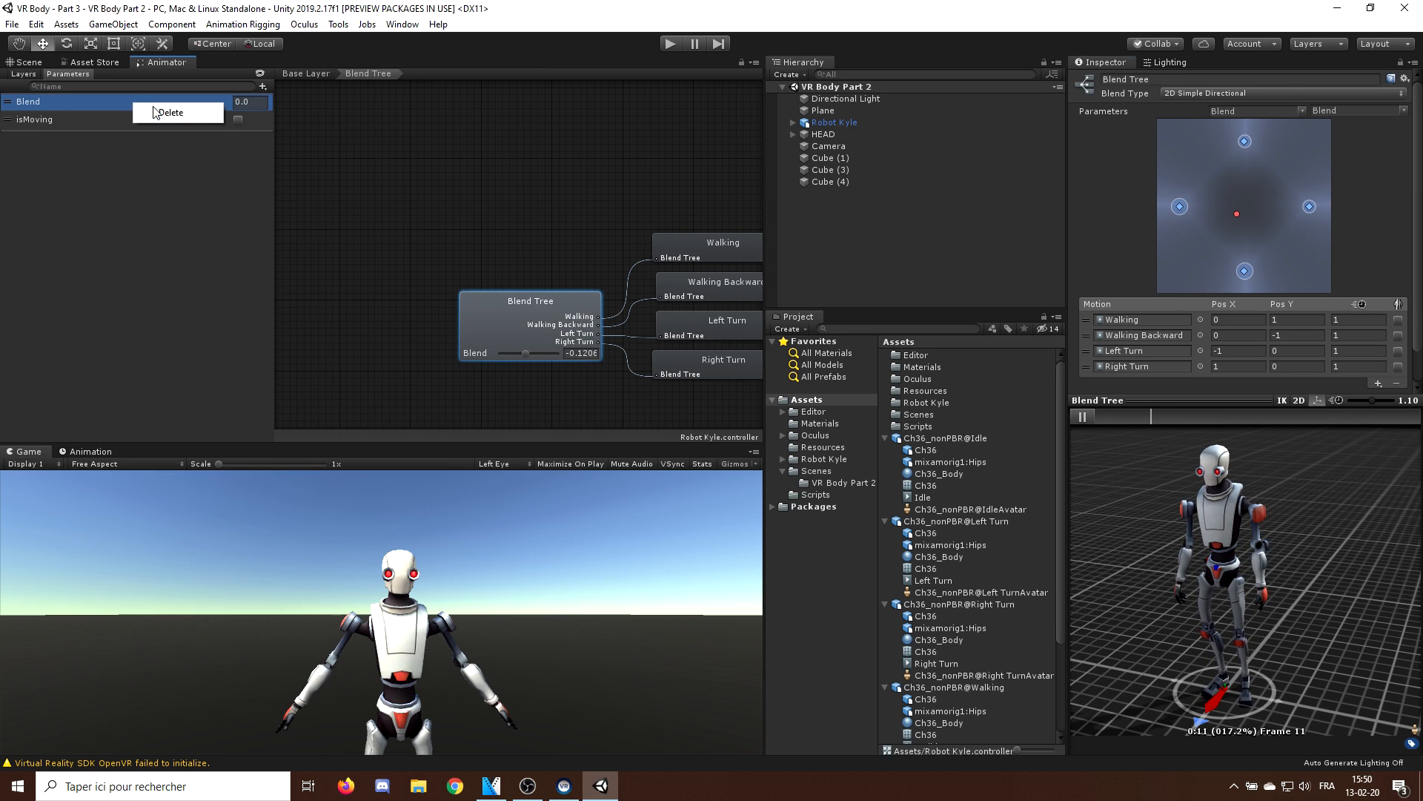
left_click(170, 112)
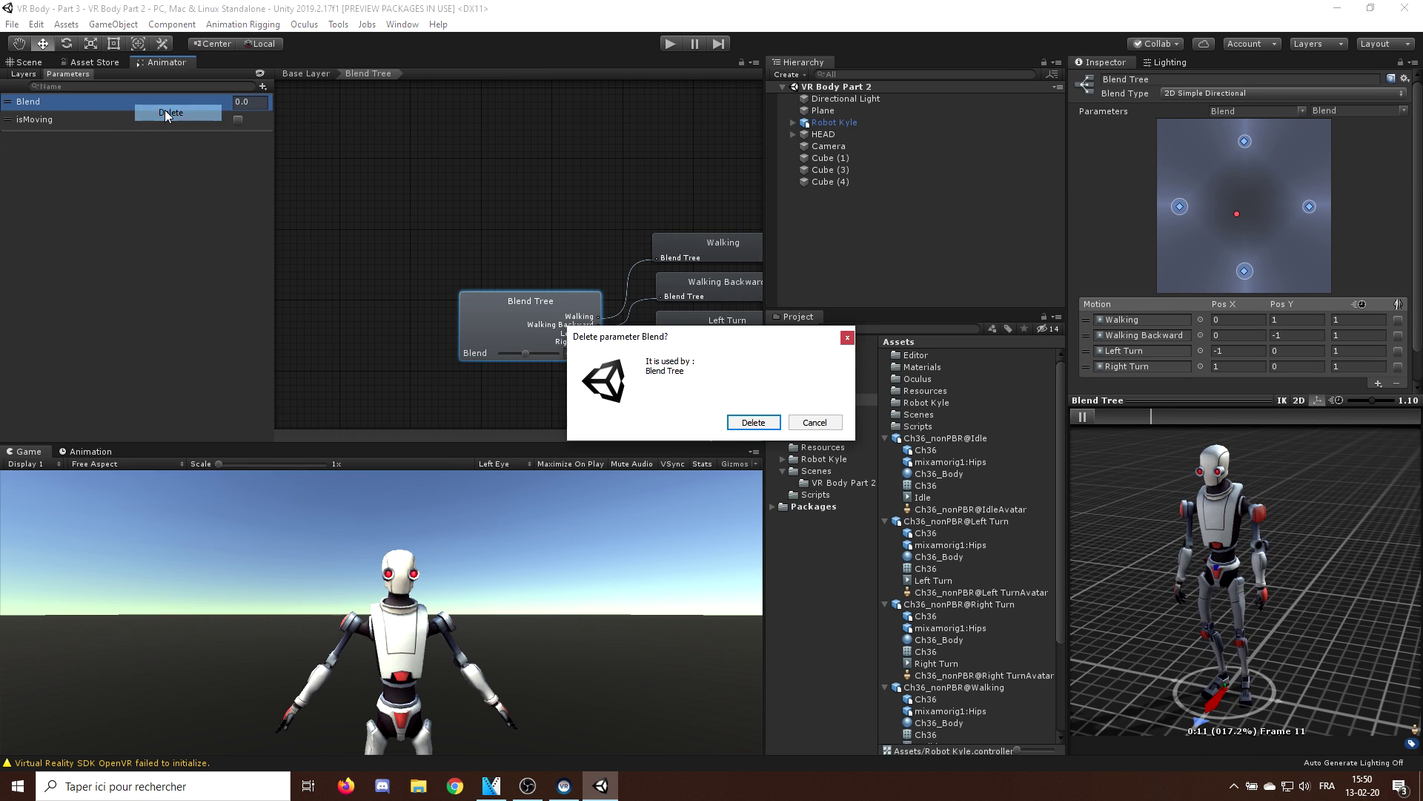
left_click(753, 422)
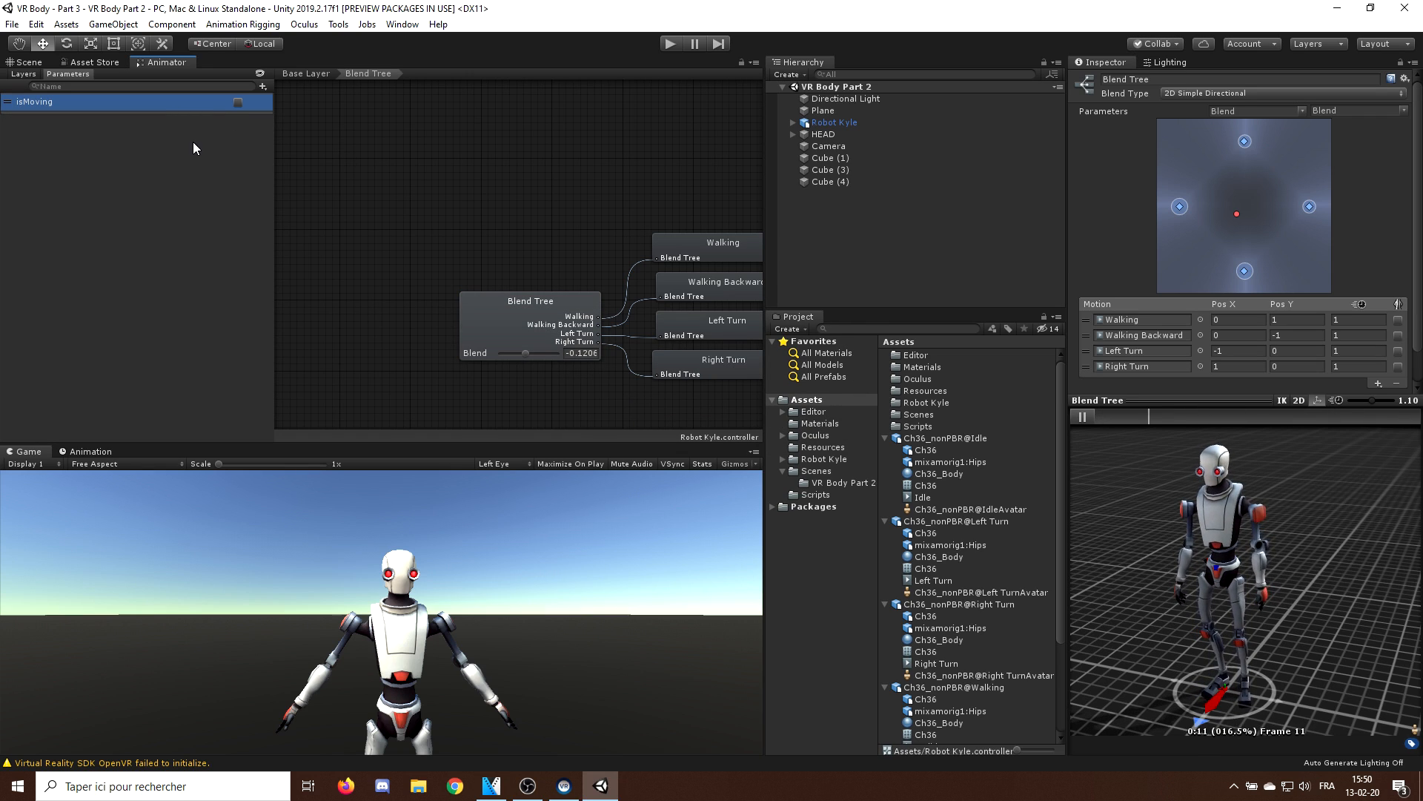
left_click(262, 87)
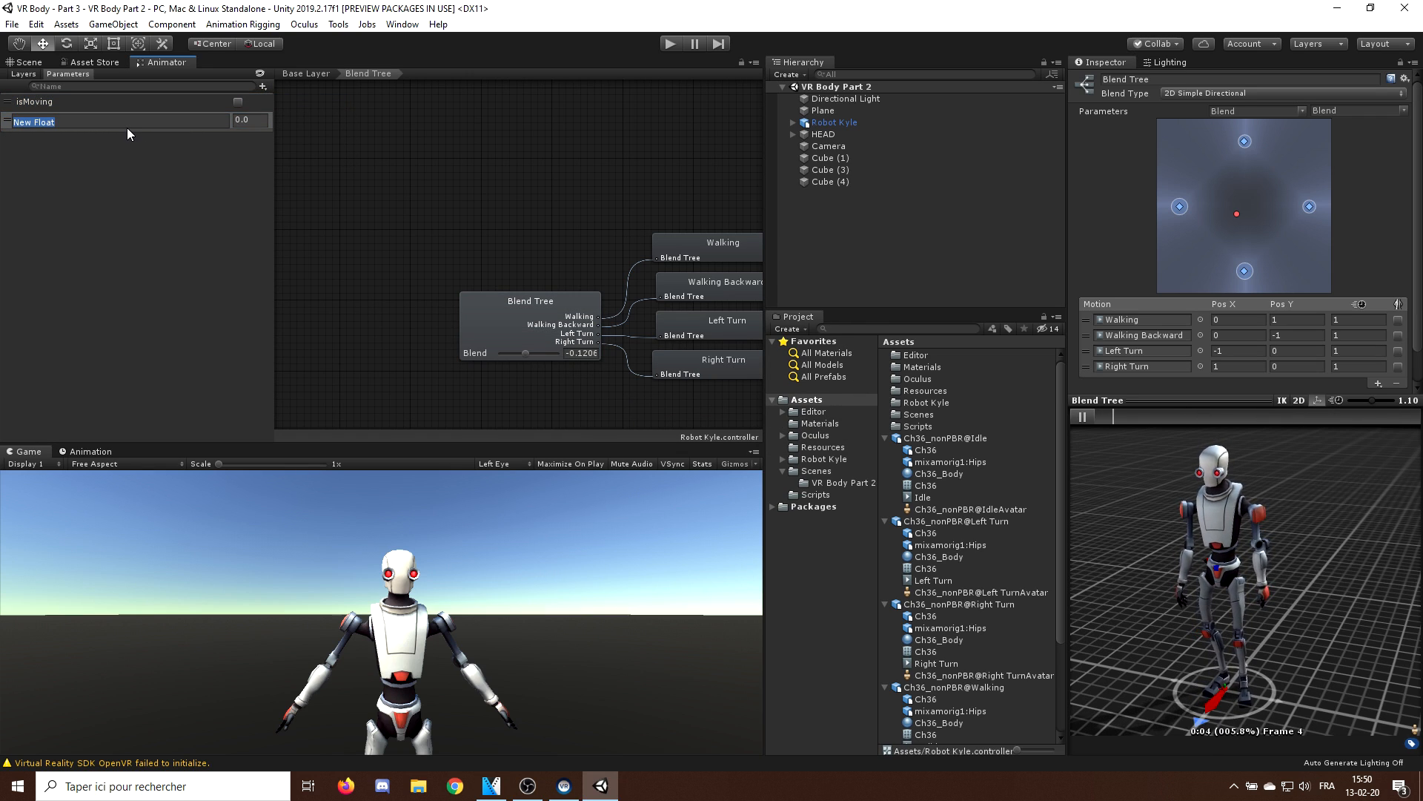
type("DirectionX")
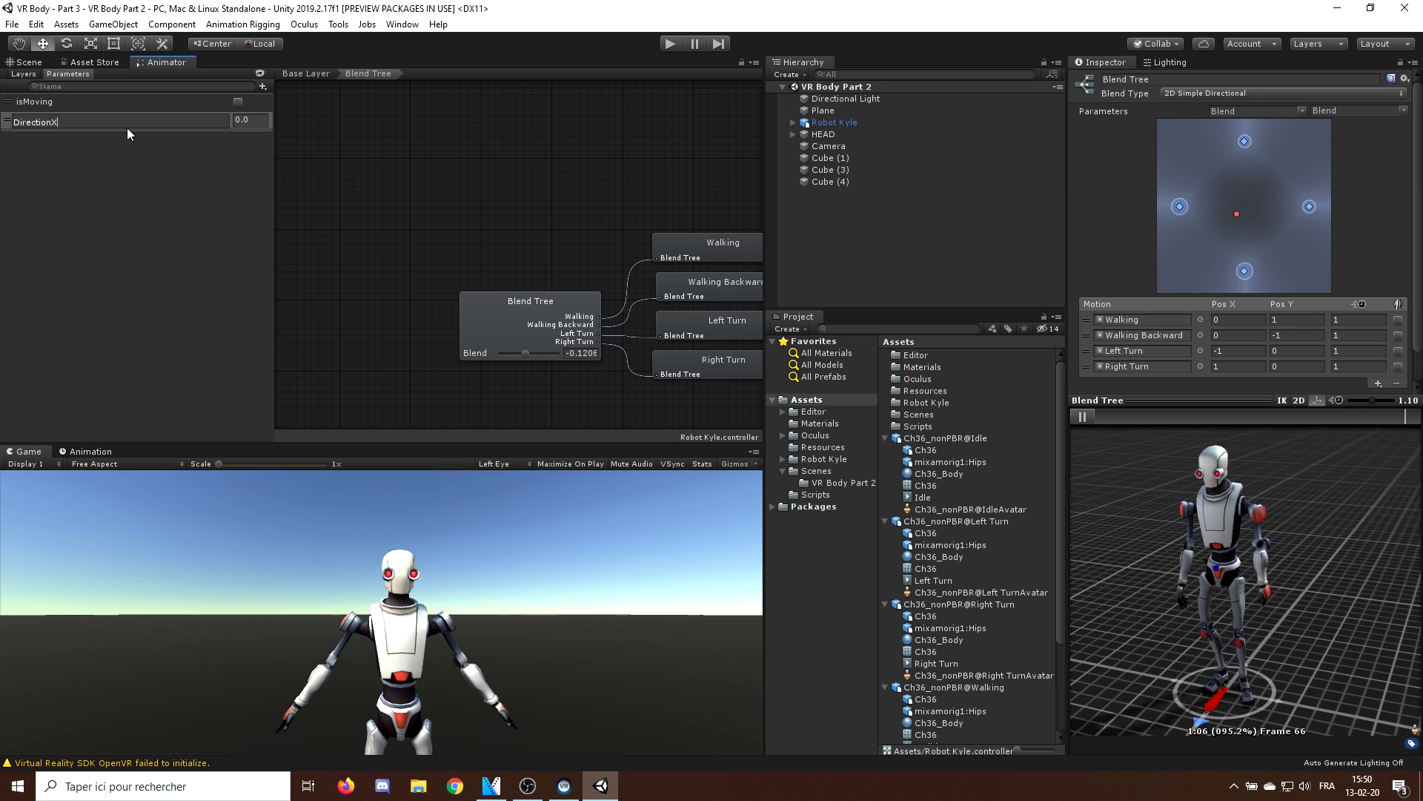
key("Return")
left_click(261, 87)
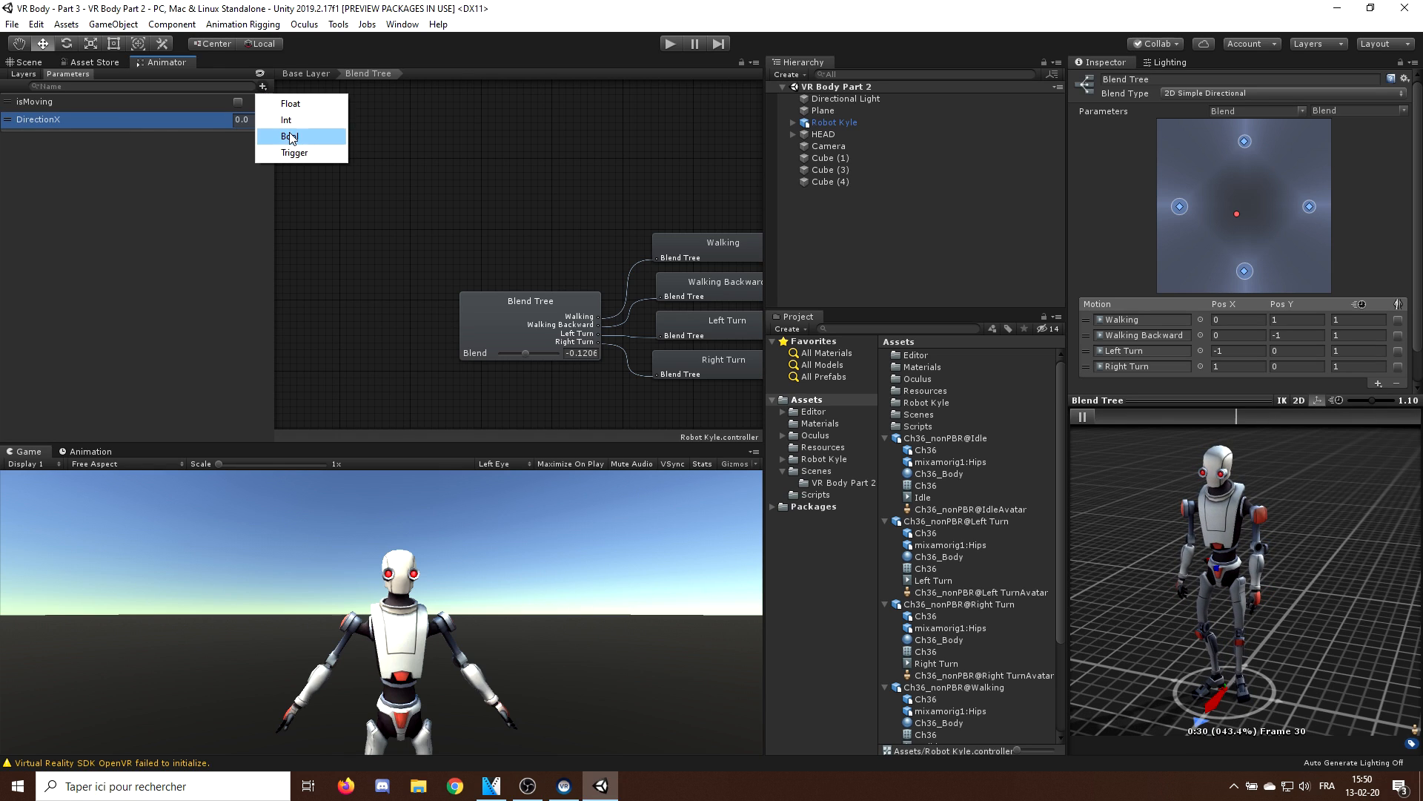
left_click(290, 103)
type("Directi")
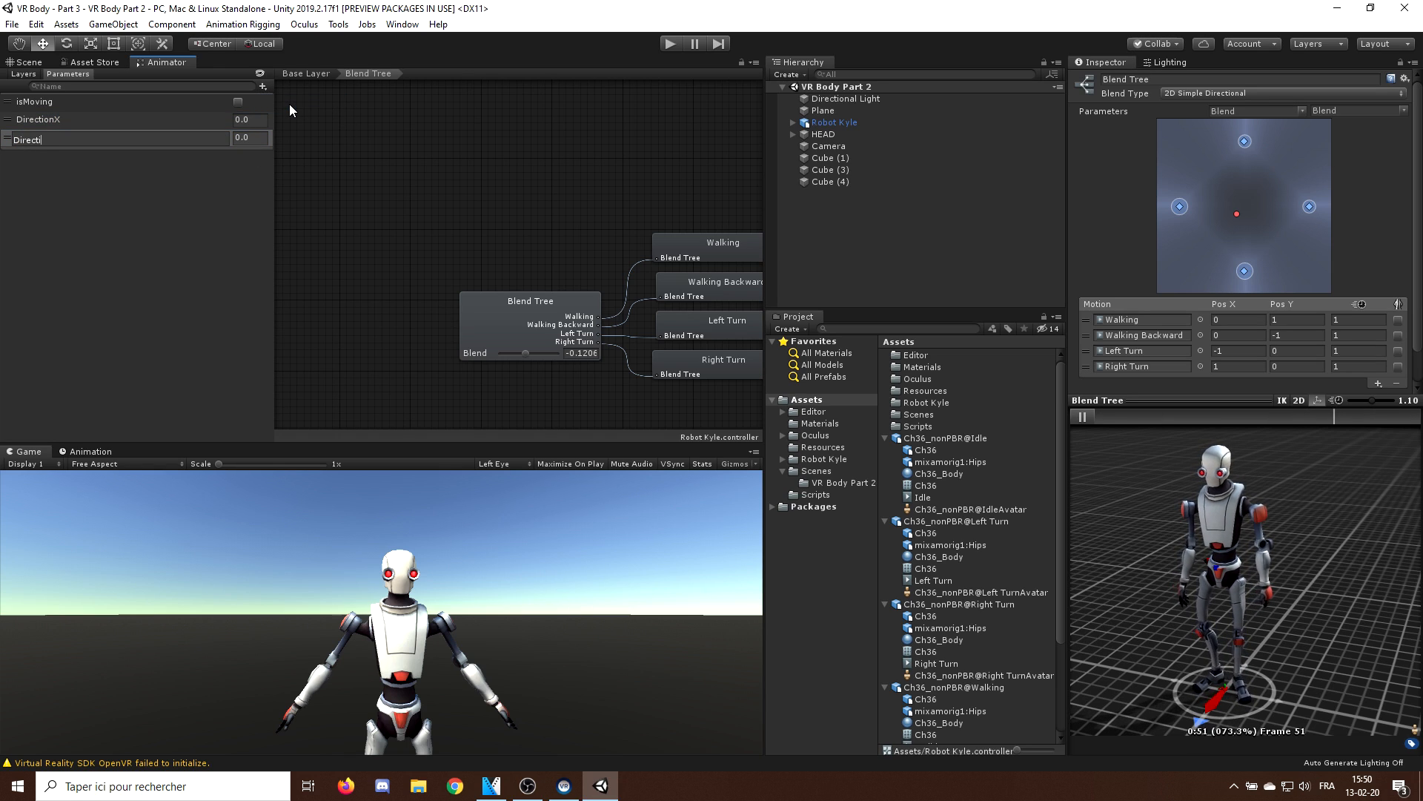
type("onY")
key("Return")
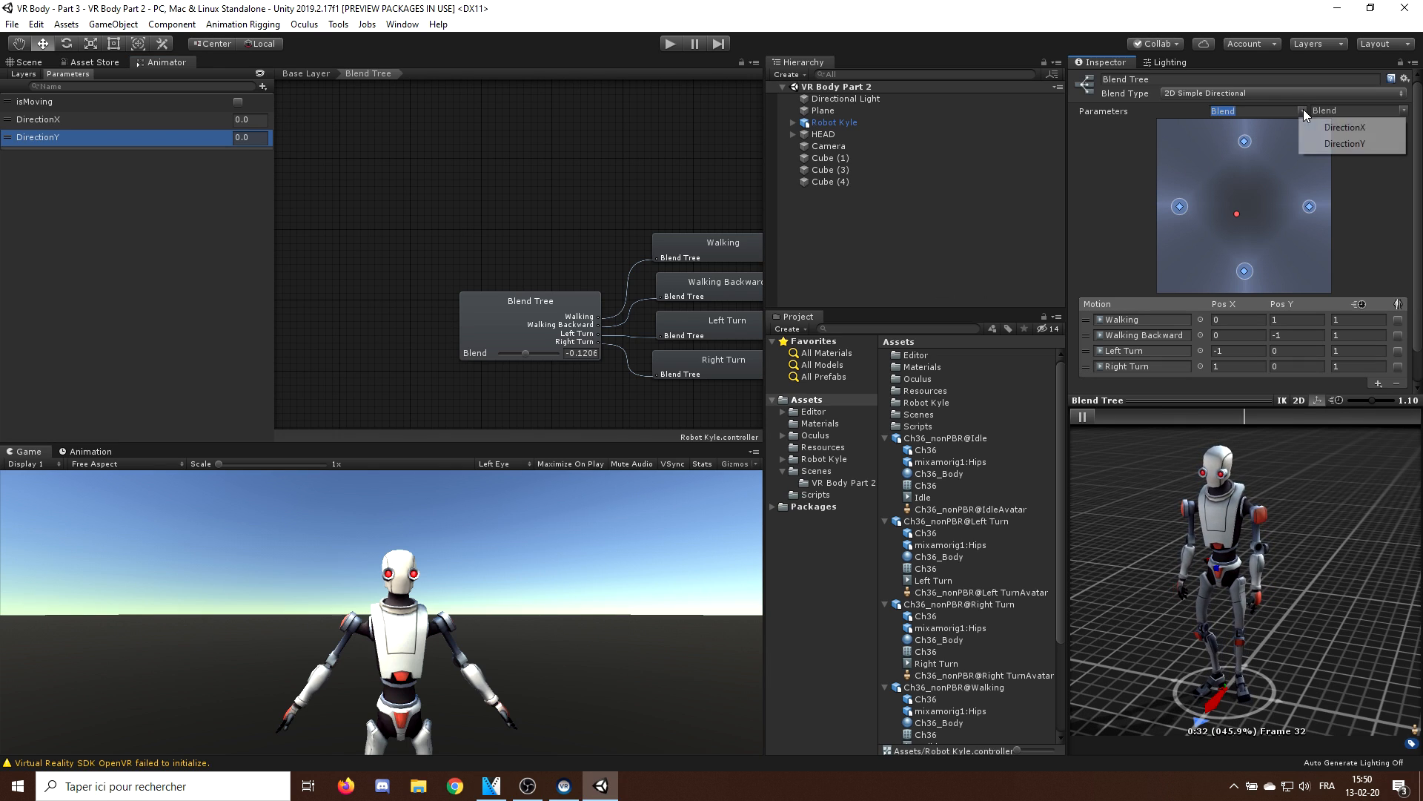
- Set the blend tree's parameters to DirectionX and DirectionY and preview the walking directions
left_click(1346, 127)
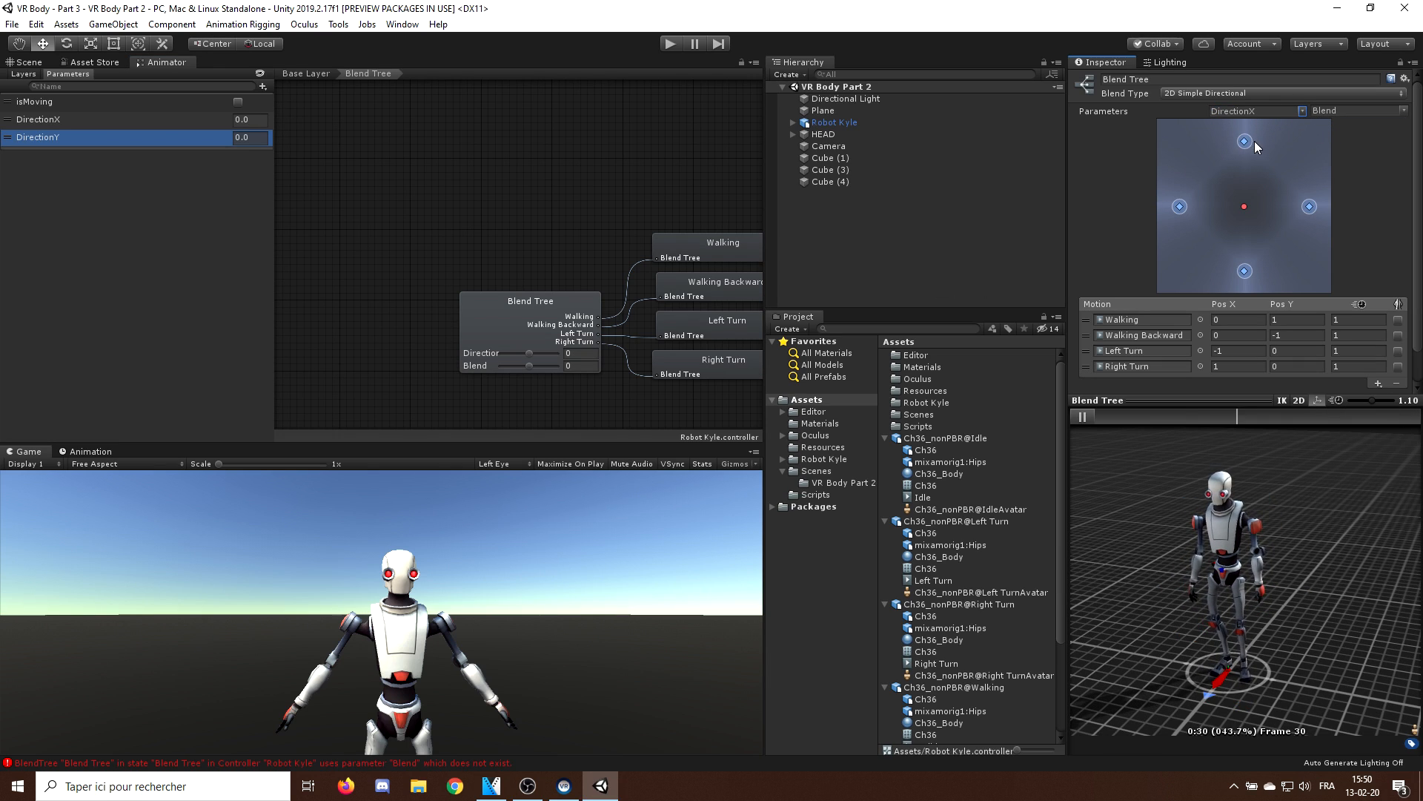
left_click(1405, 112)
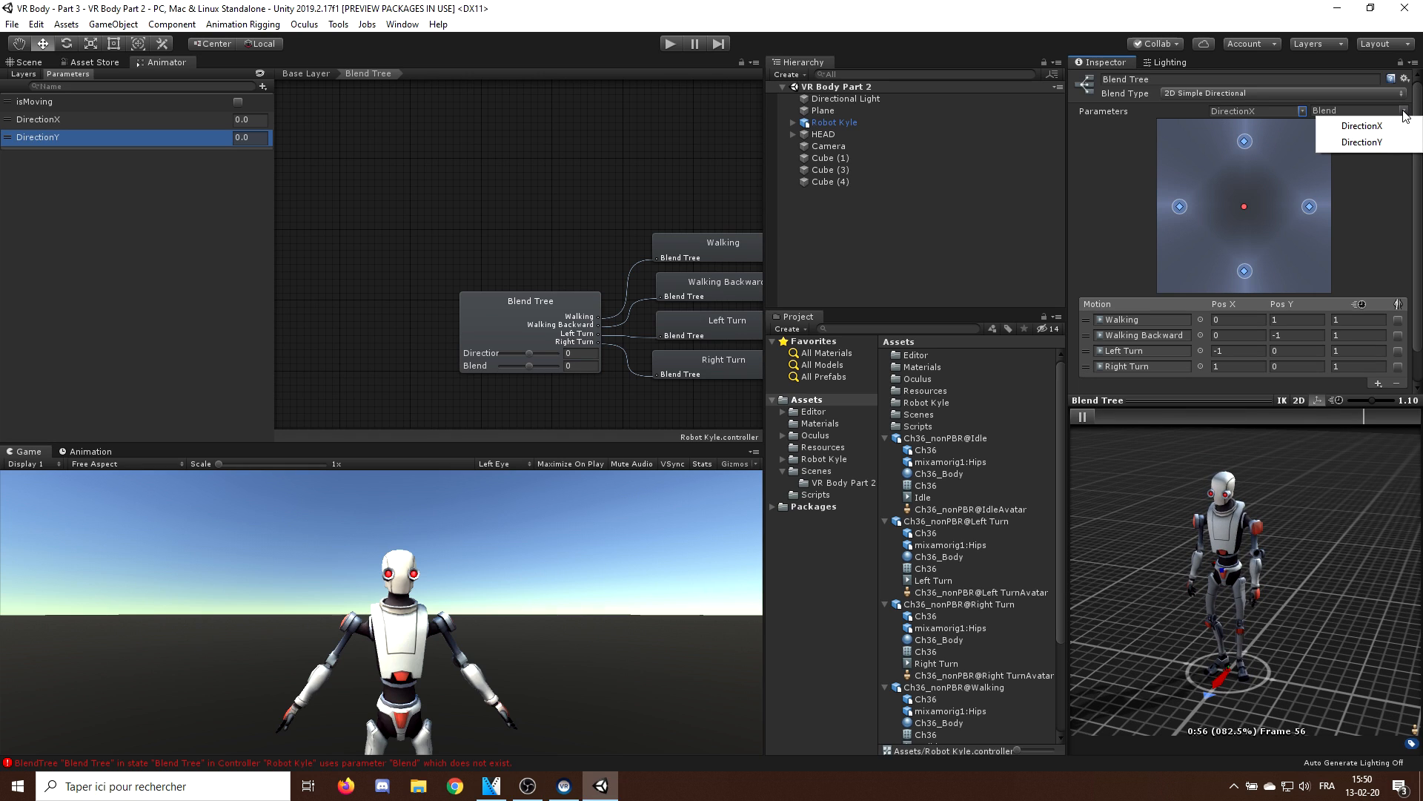
left_click(1361, 143)
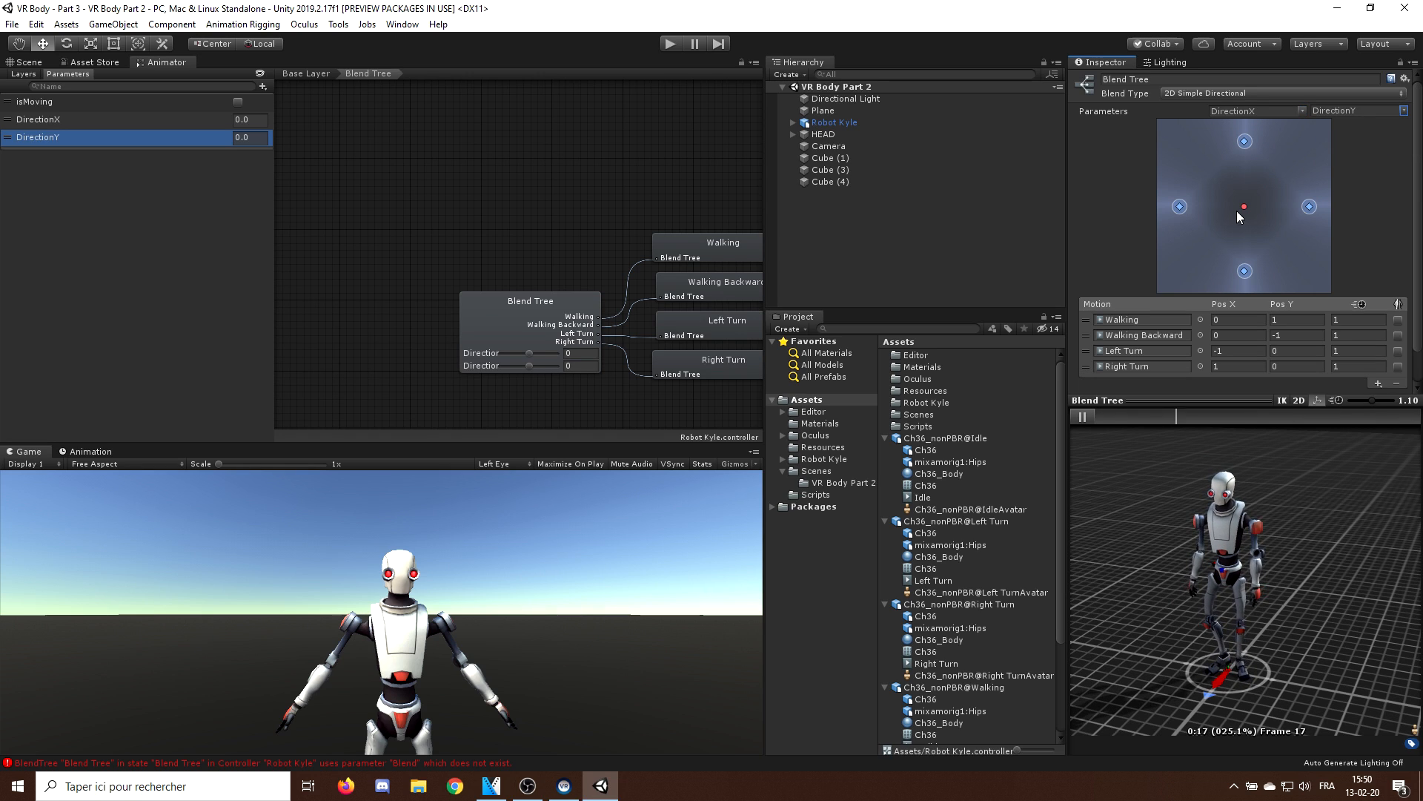
mouse_move(1249, 210)
left_mouse_down()
mouse_move(1258, 286)
mouse_move(1266, 259)
left_mouse_up()
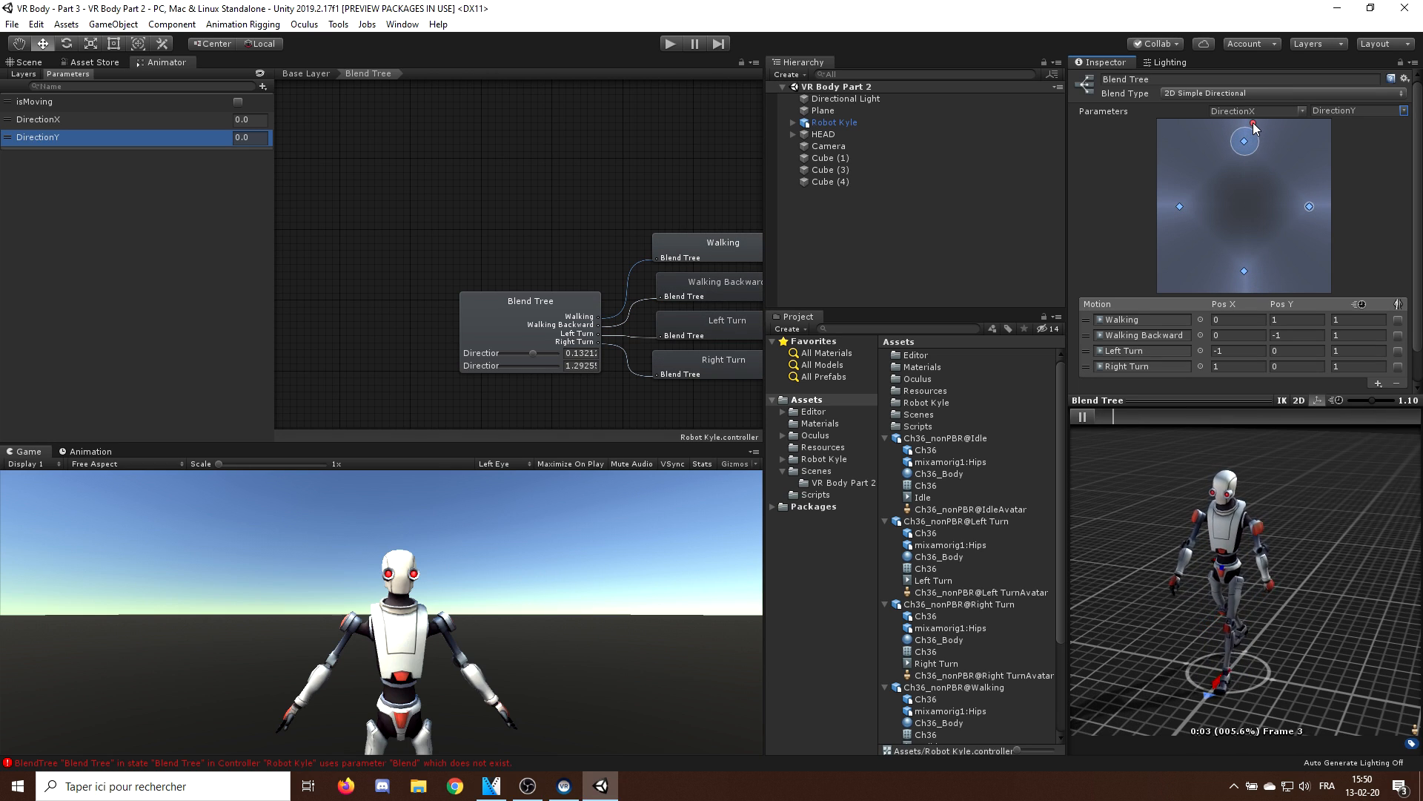
mouse_move(1266, 271)
left_mouse_down()
mouse_move(1244, 103)
mouse_move(1109, 208)
mouse_move(1398, 203)
left_mouse_up()
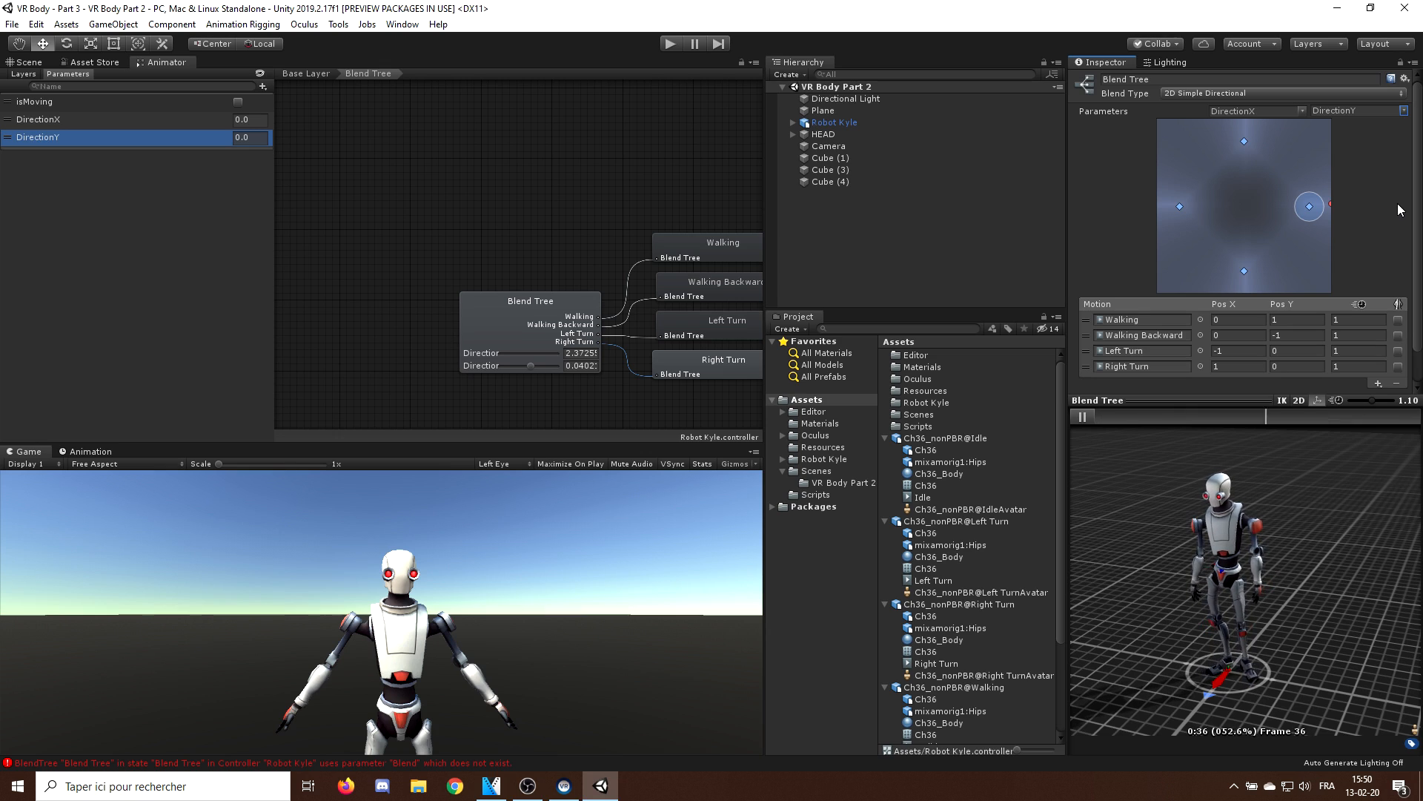
mouse_move(1330, 205)
left_mouse_down()
mouse_move(1254, 217)
mouse_move(1247, 142)
left_mouse_up()
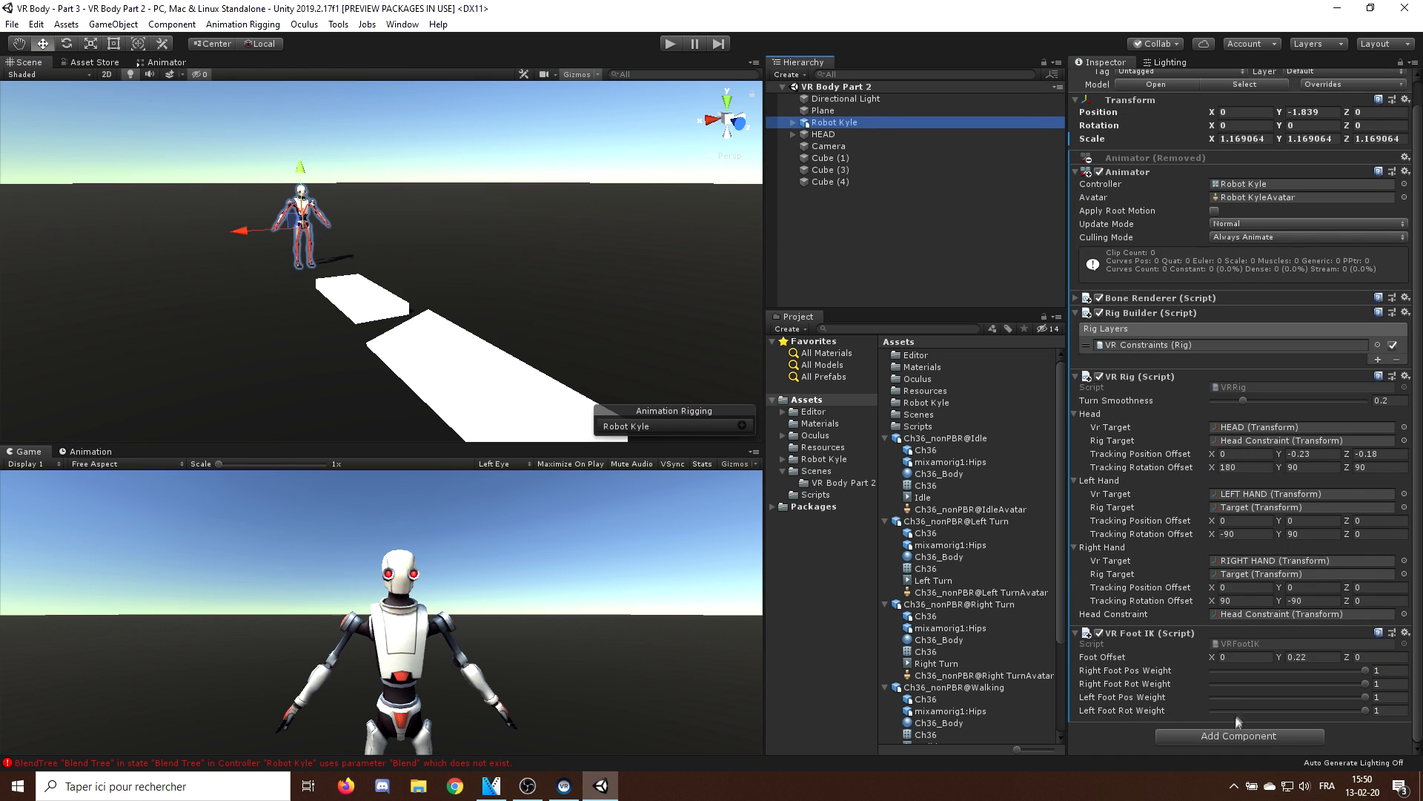
type("VRAnimatorControl")
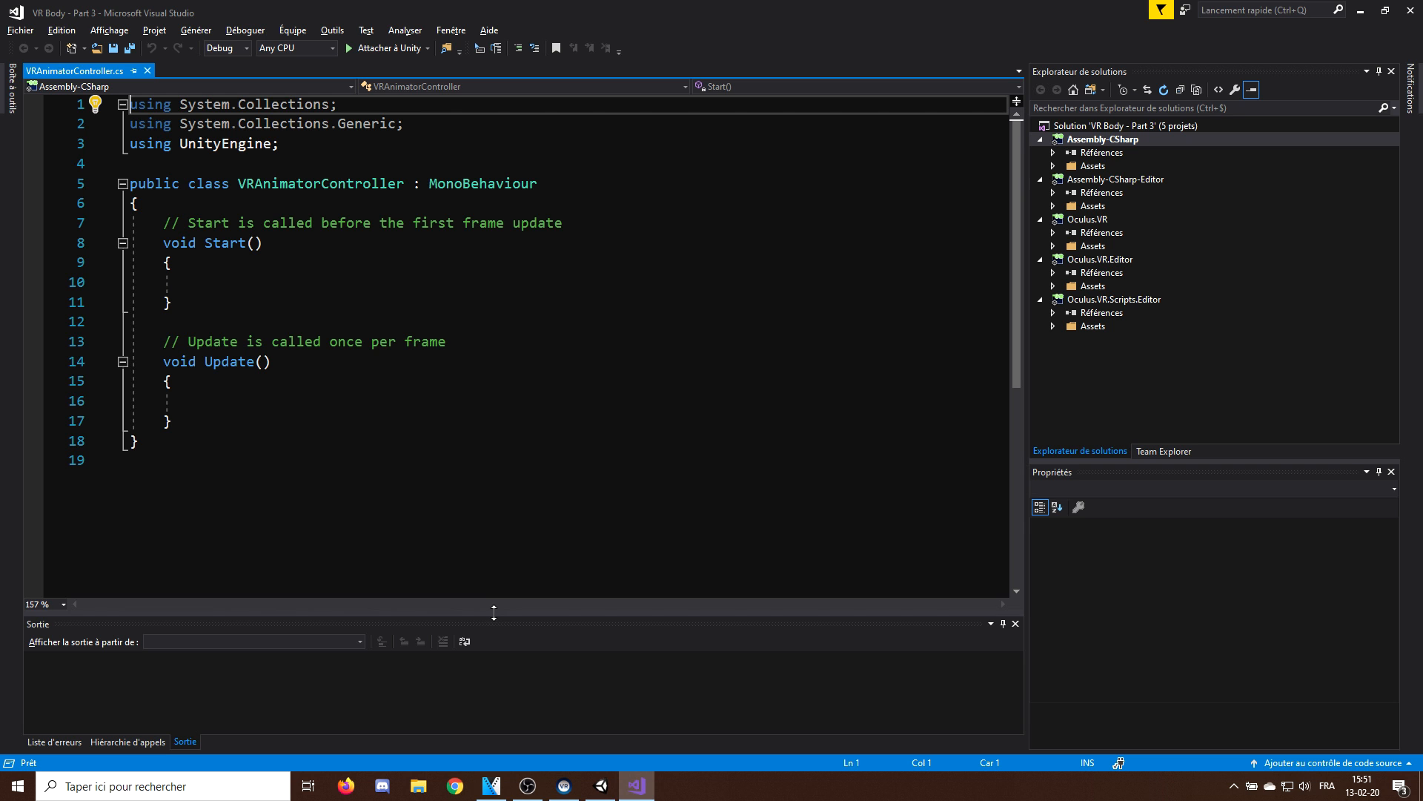
- Widen the code editor and make room for field declarations inside the VRAnimatorController class
left_click_drag(500, 614, 499, 766)
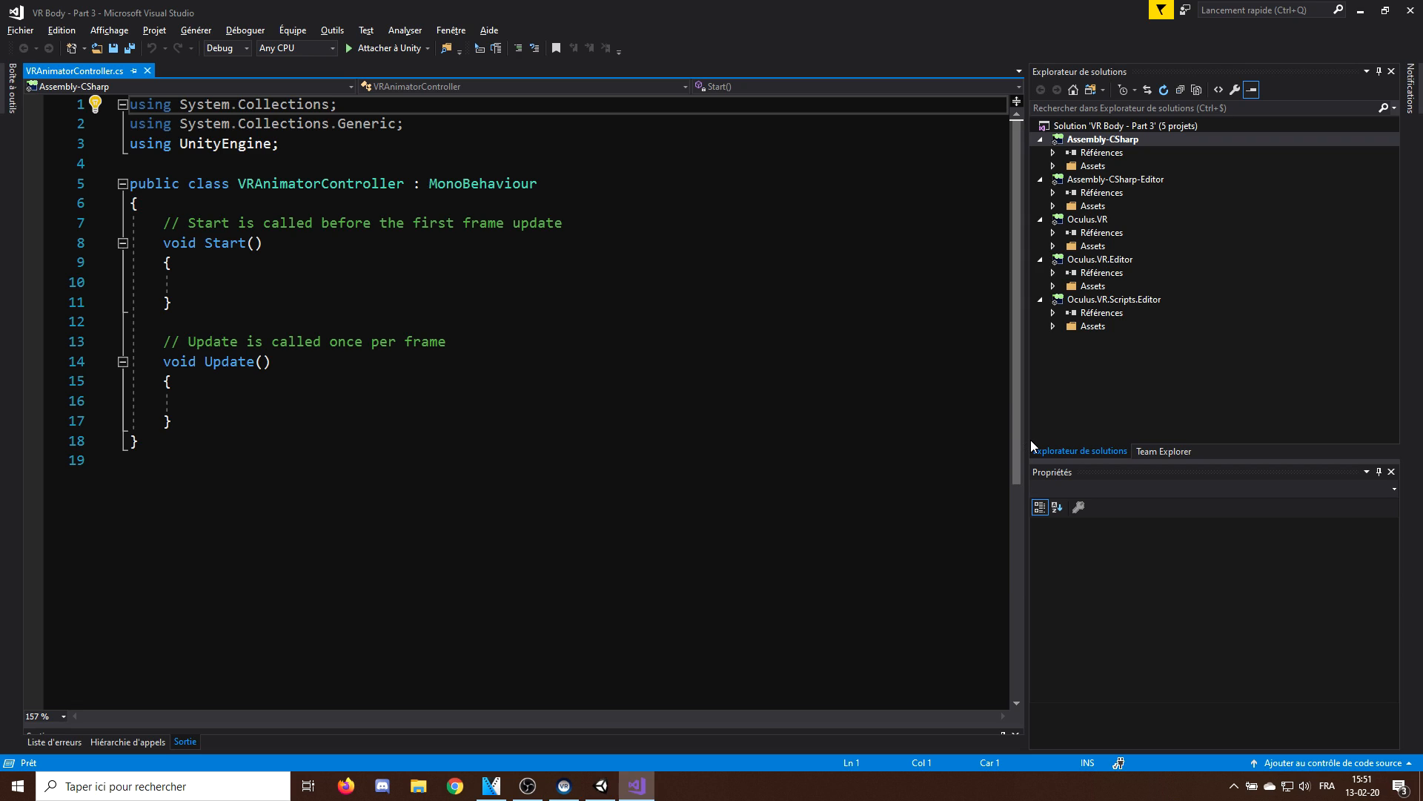
left_click_drag(1026, 439, 1412, 440)
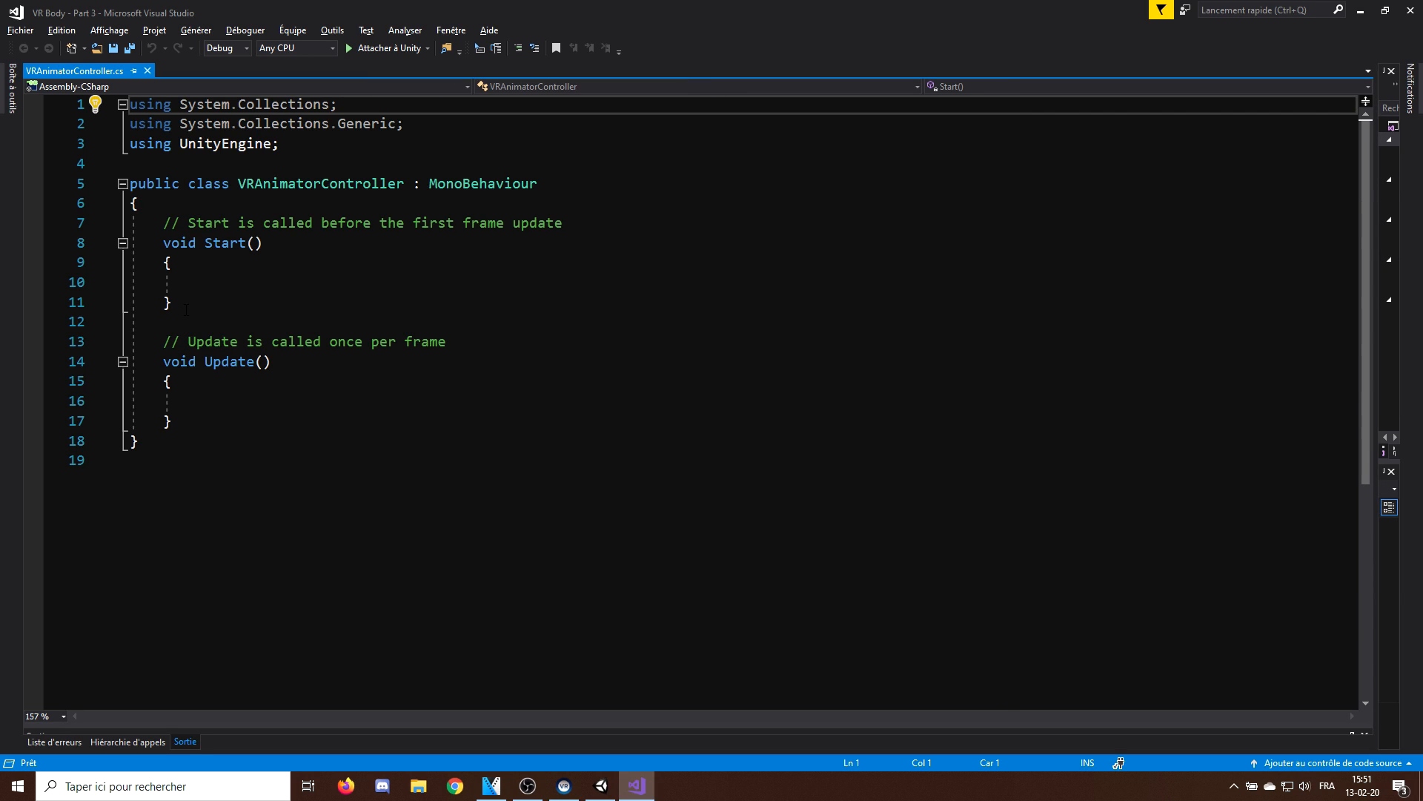
scroll(667, 333, "up", 2, "ctrl")
left_click(275, 229)
key("Return")
key("Return")
key("Up")
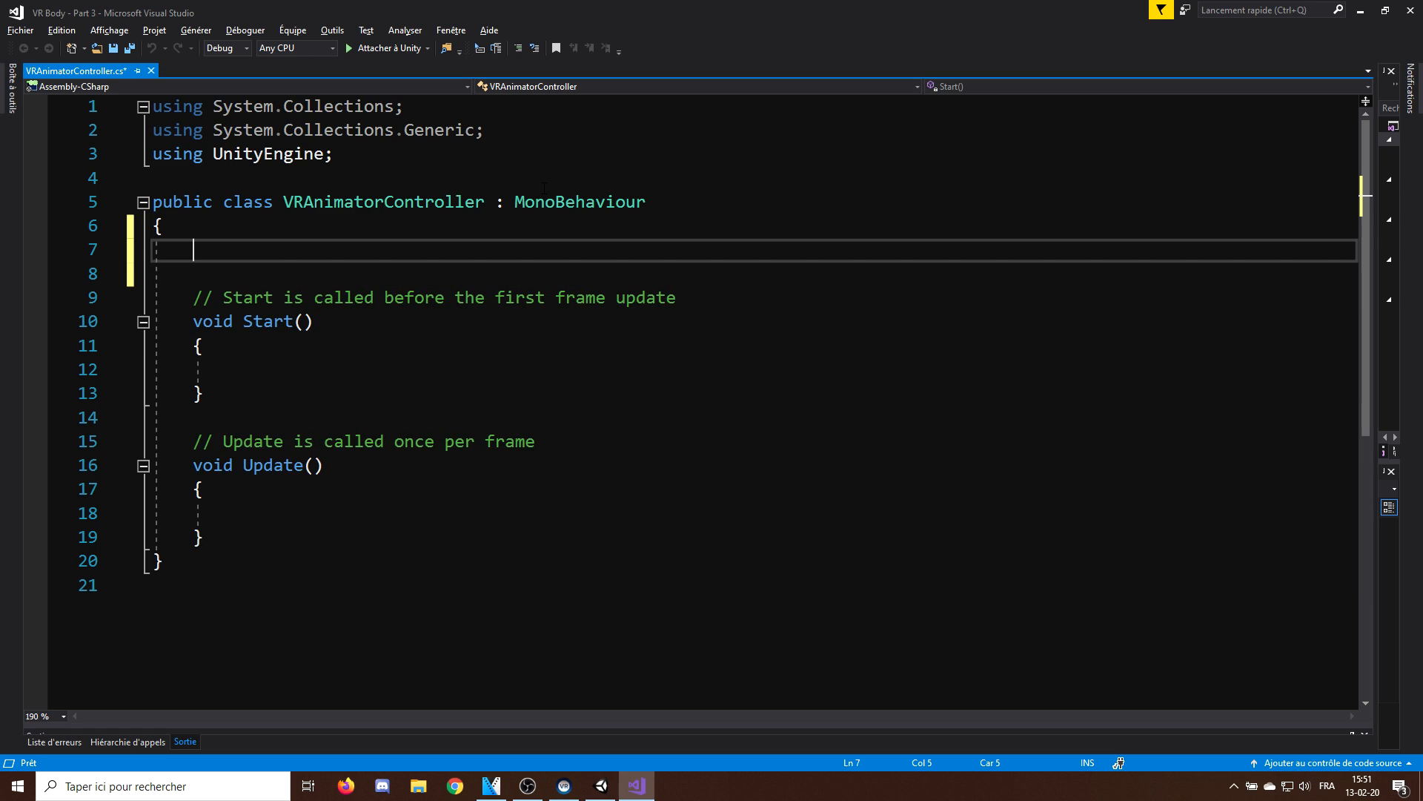
type("private Animat")
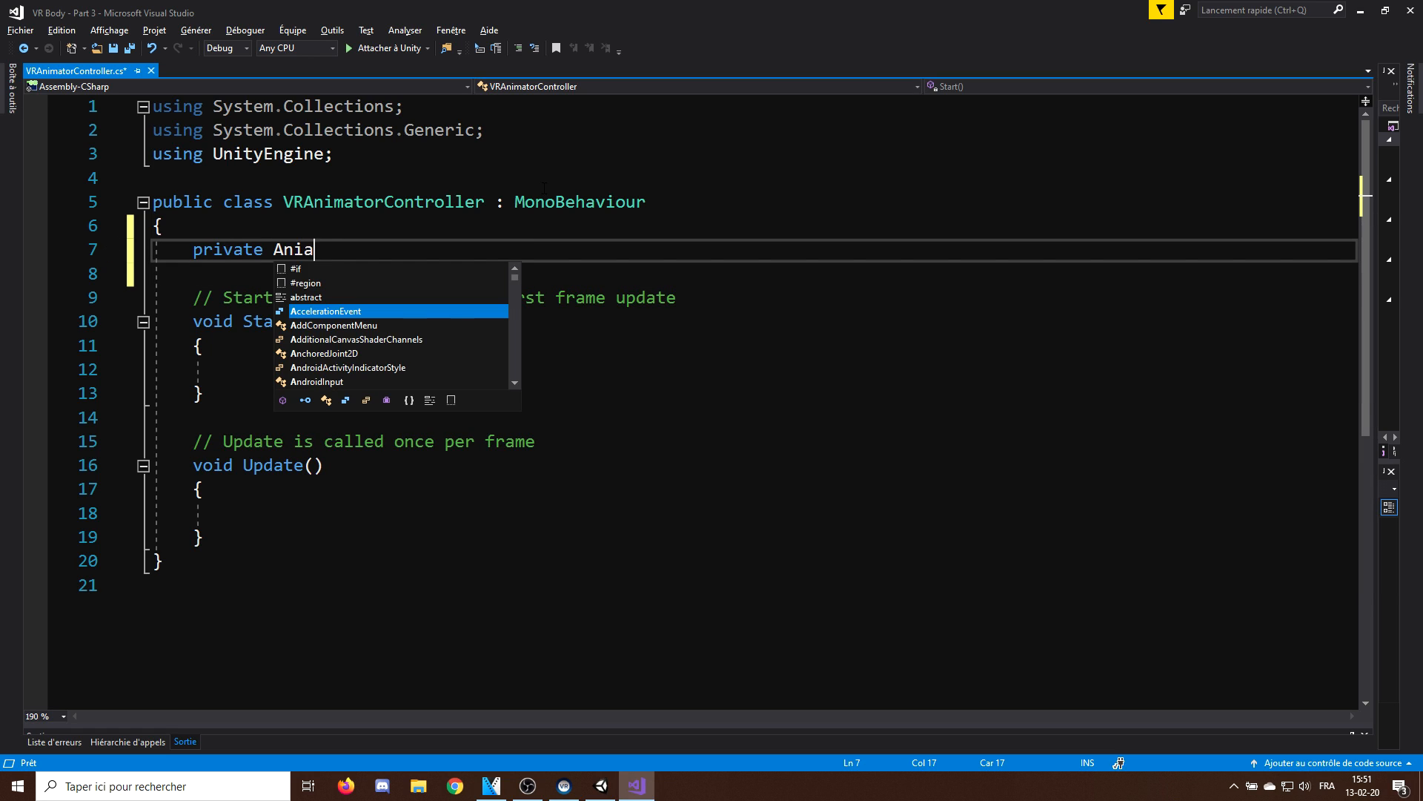
type("or animato")
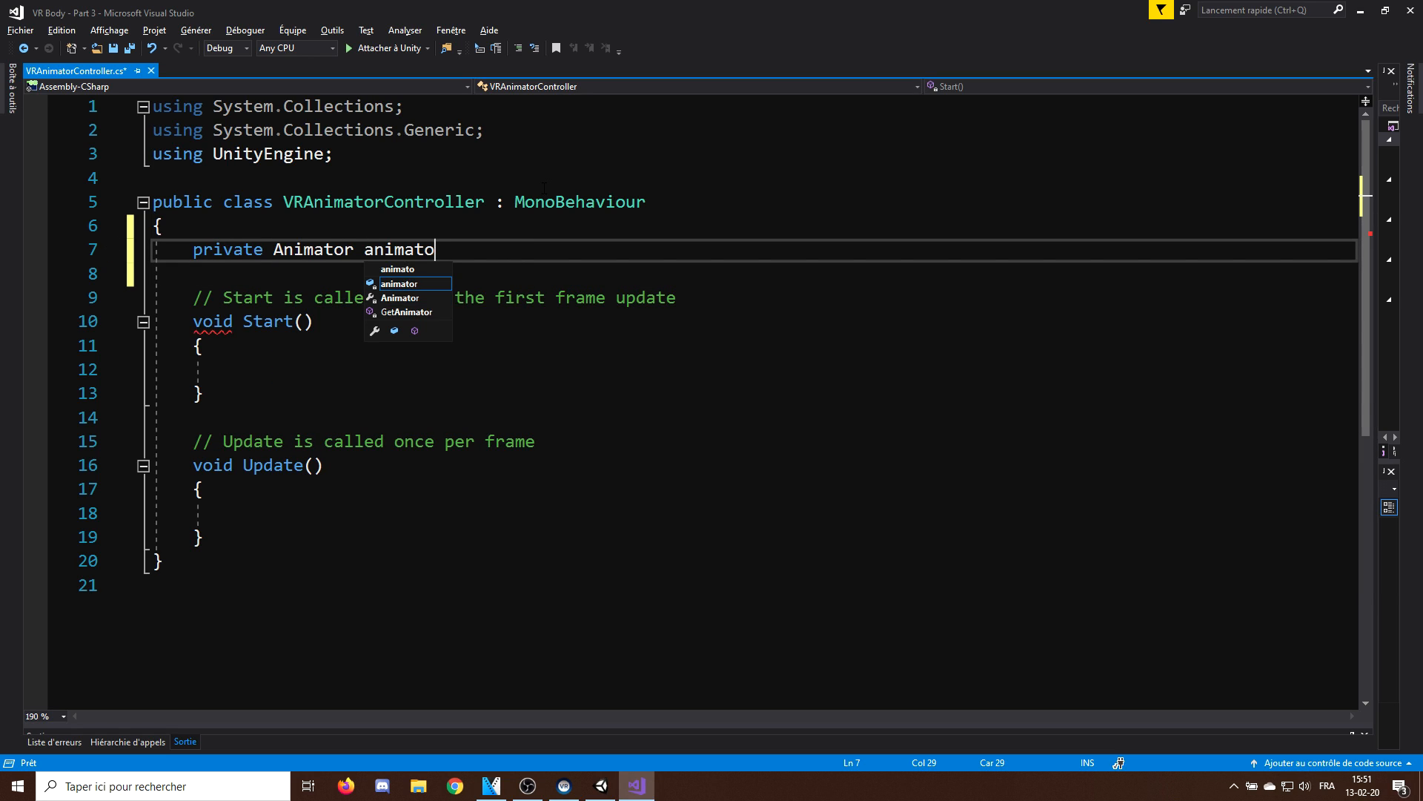
type("r;")
- Declare private Animator animator, Vector3 previousPos and VRRig vrRig fields and save
key("Return")
type("private Vec")
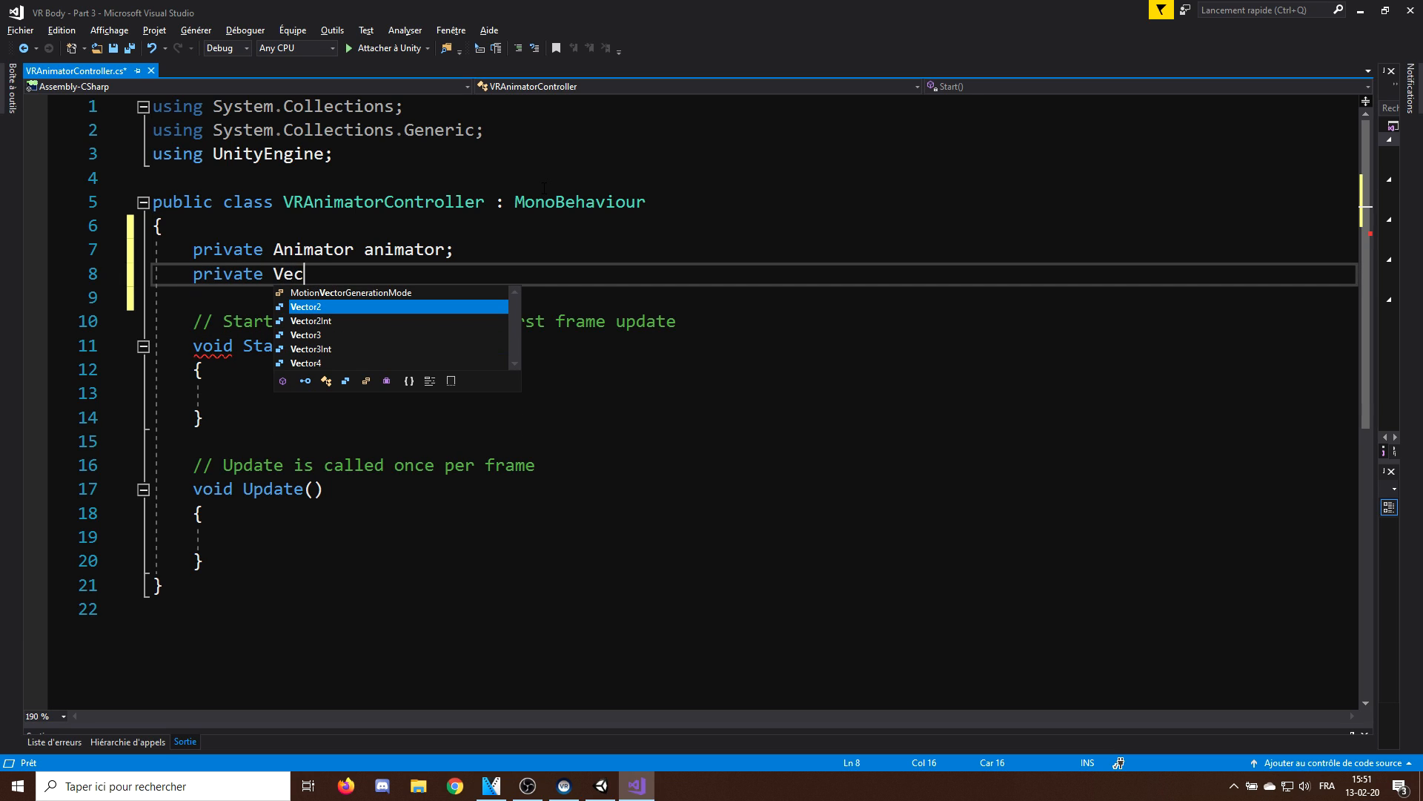
type("tor3 previousP")
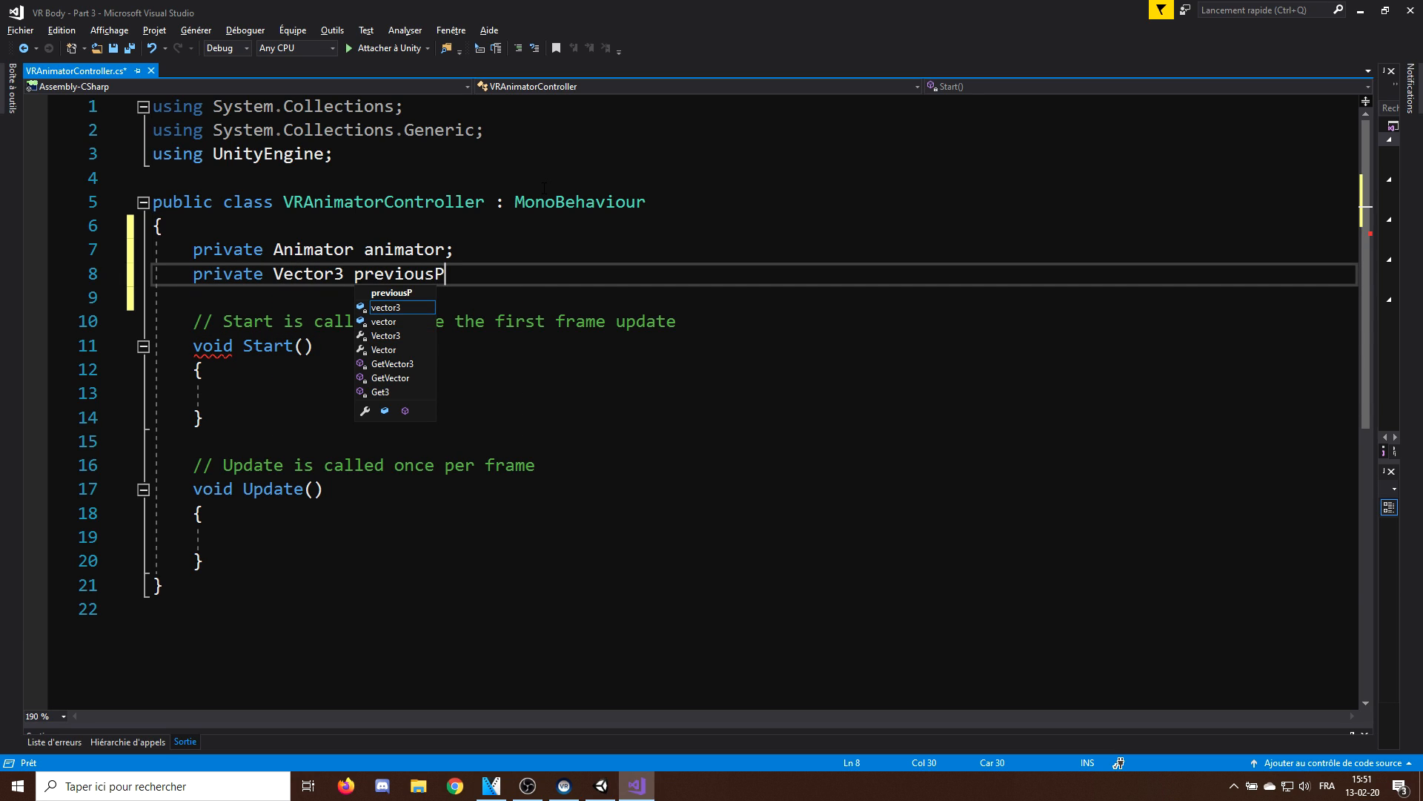
type("os;")
key("ctrl+s")
key("Return")
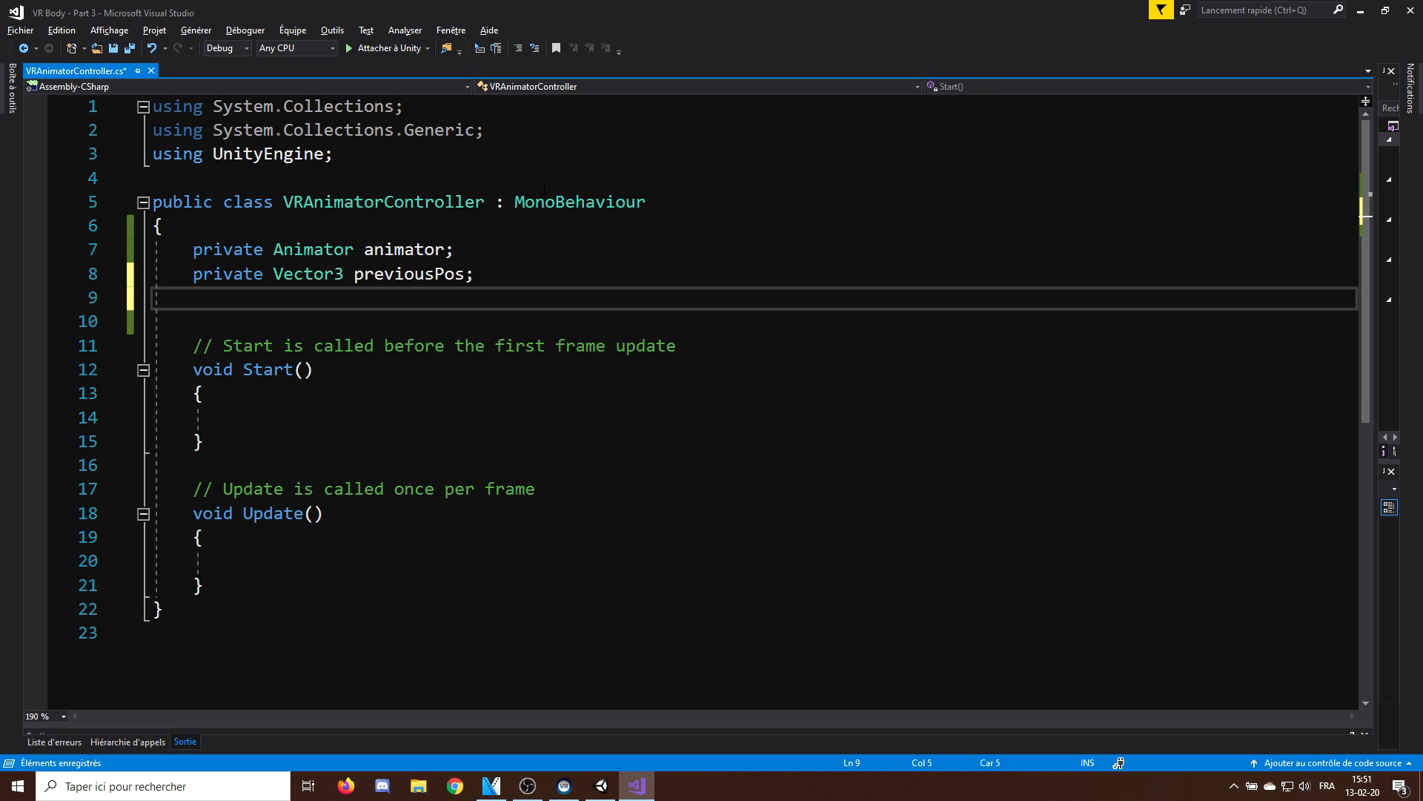
type("private VRR")
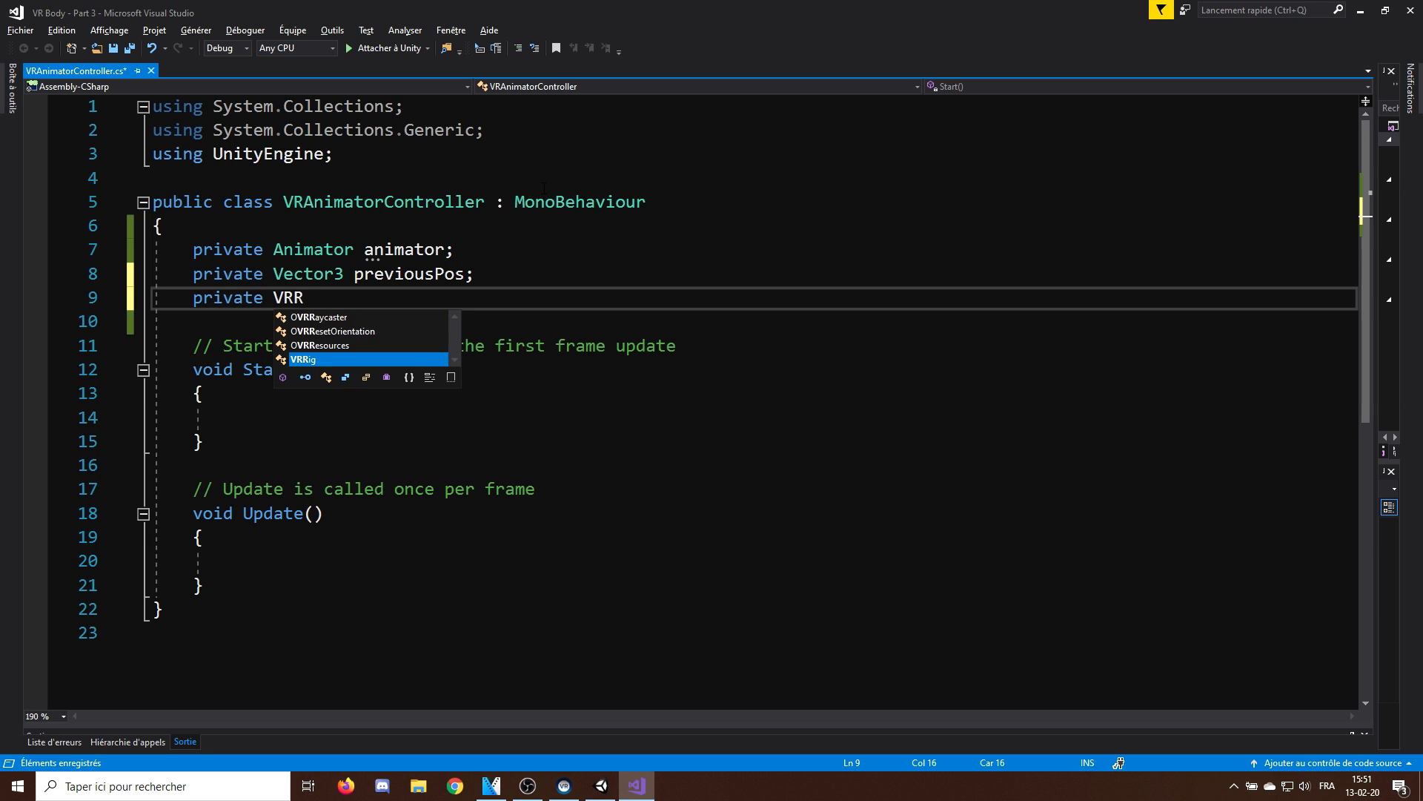
type("ig vrRig")
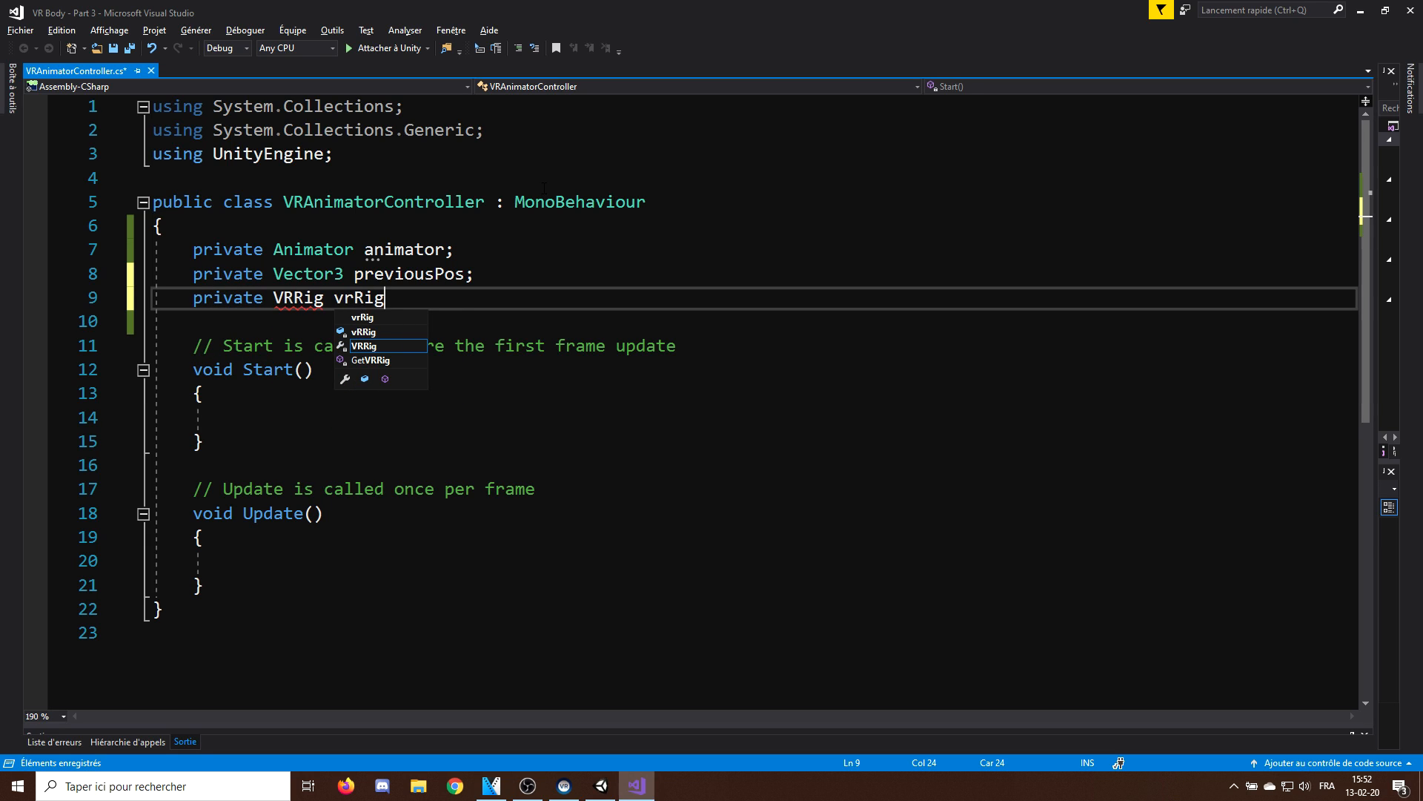
type(";")
key("ctrl+s")
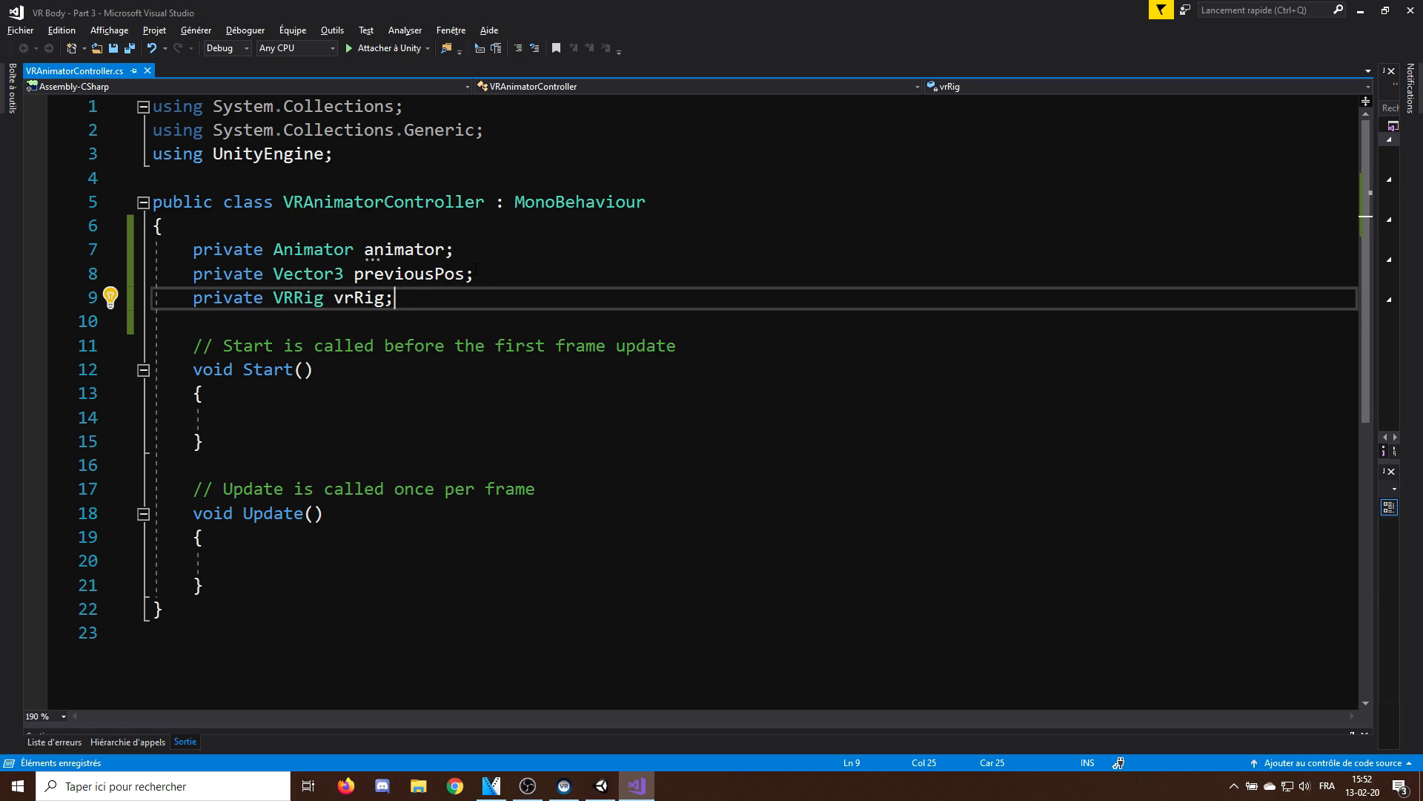
scroll(384, 334, "down", 1)
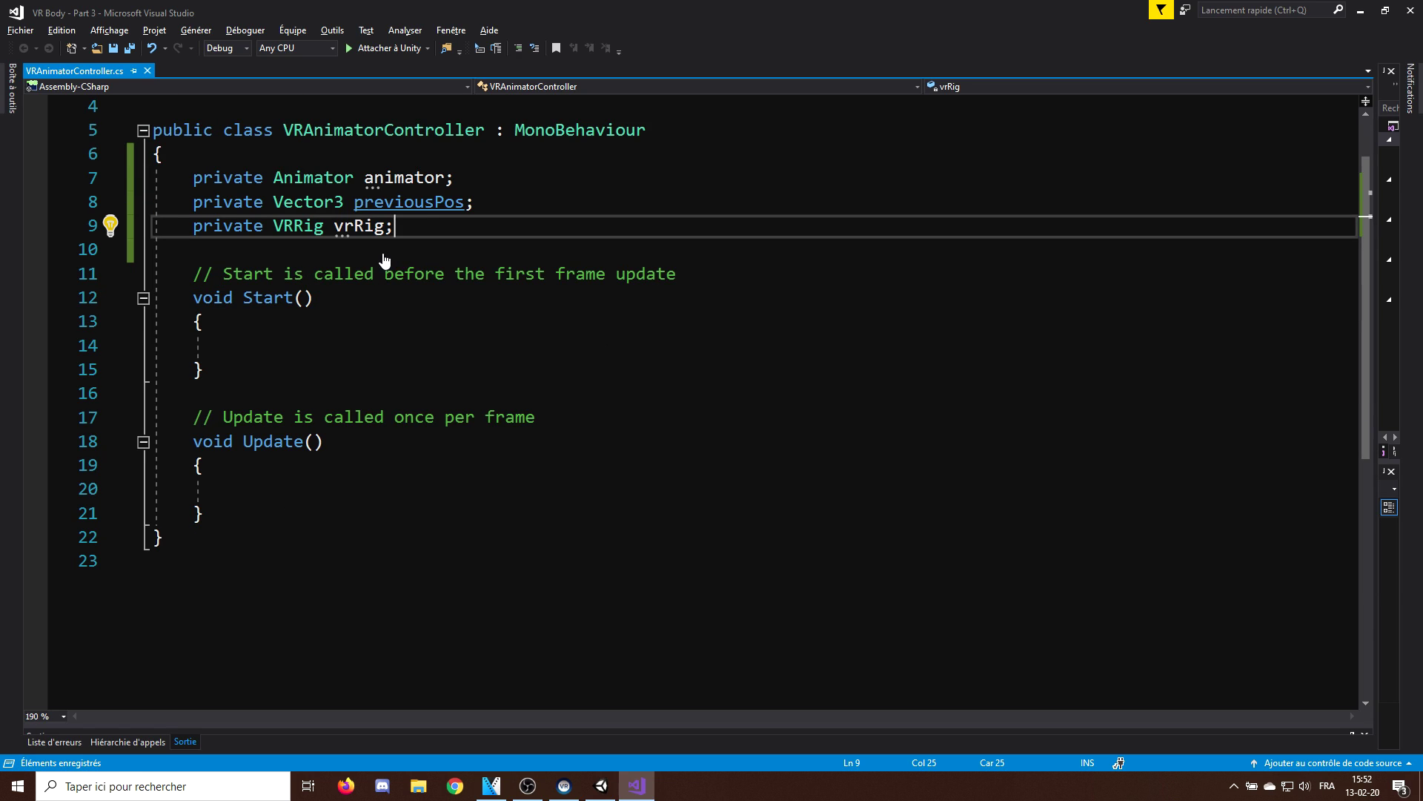
left_click(271, 344)
- In Start, assign animator and vrRig using GetComponent
left_click(280, 300)
key("Down")
key("Down")
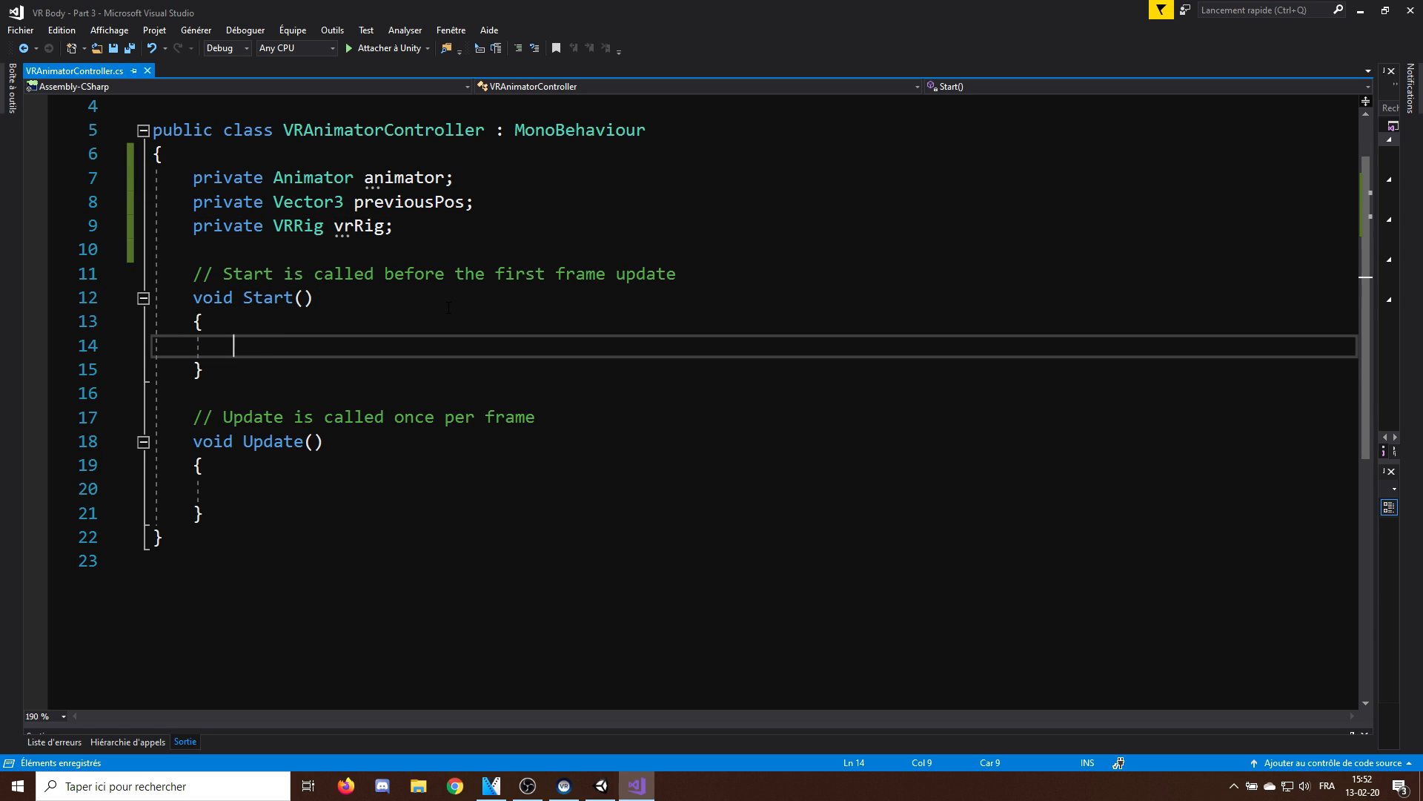
type("animator = ")
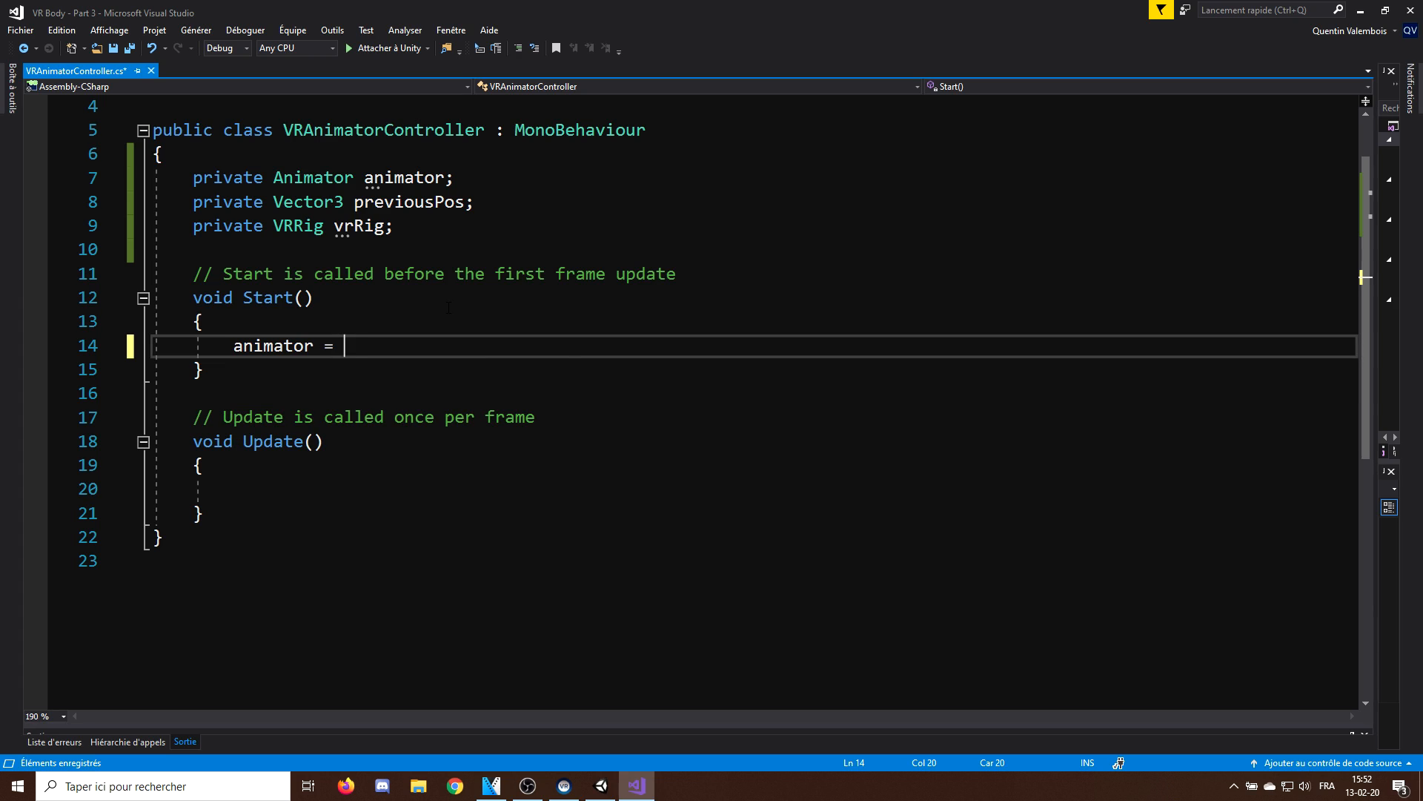
type("Get")
key("Tab")
type("<Anim")
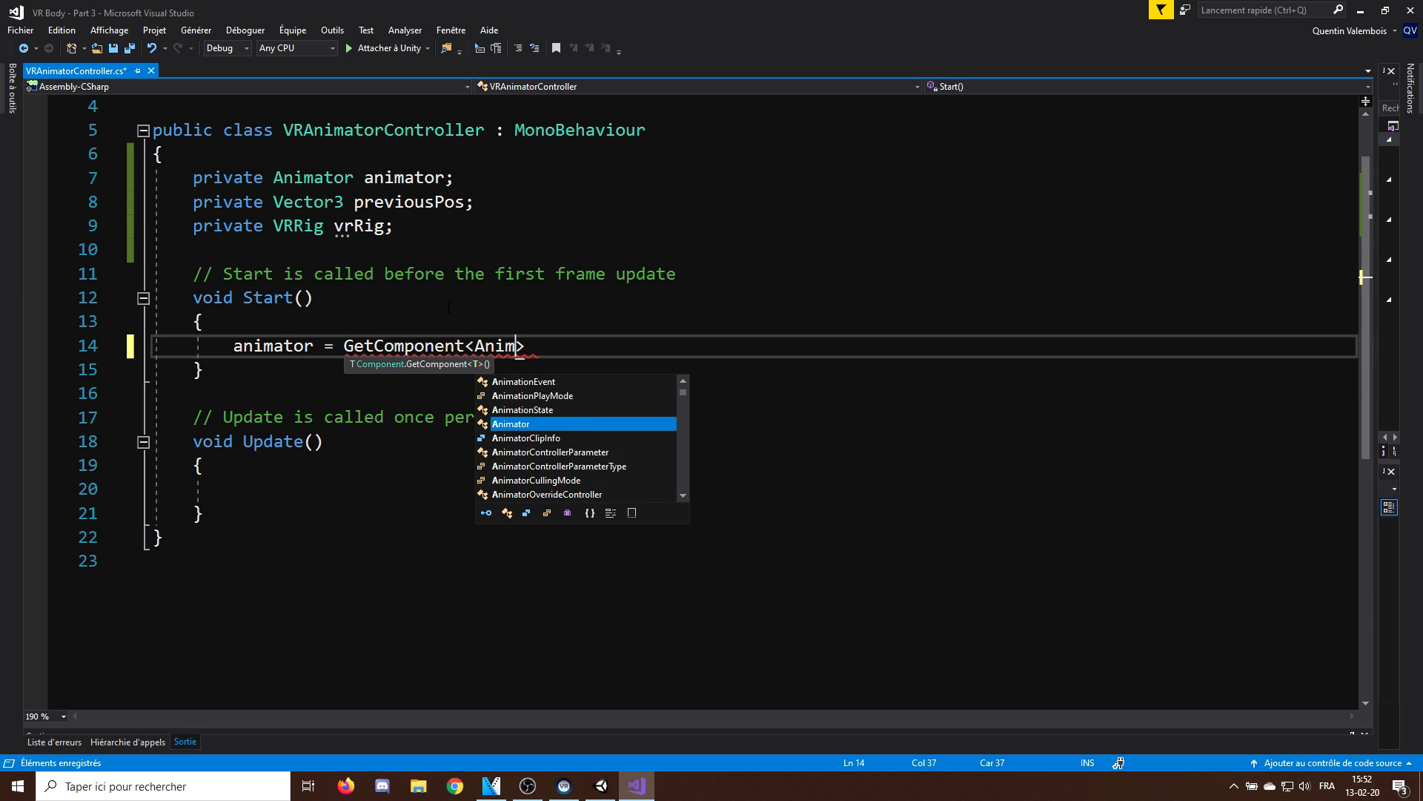
type("ator>();")
key("Return")
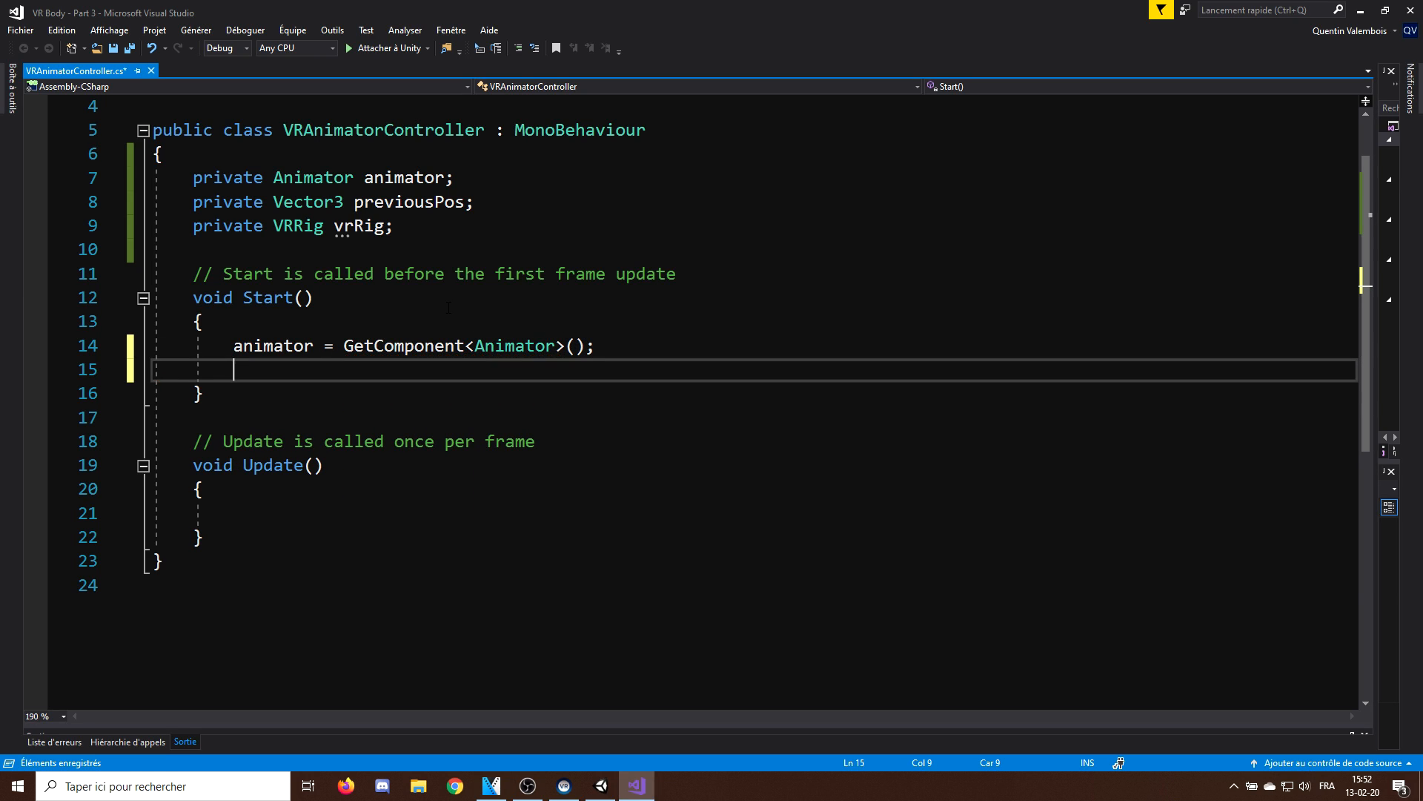
type("vrR")
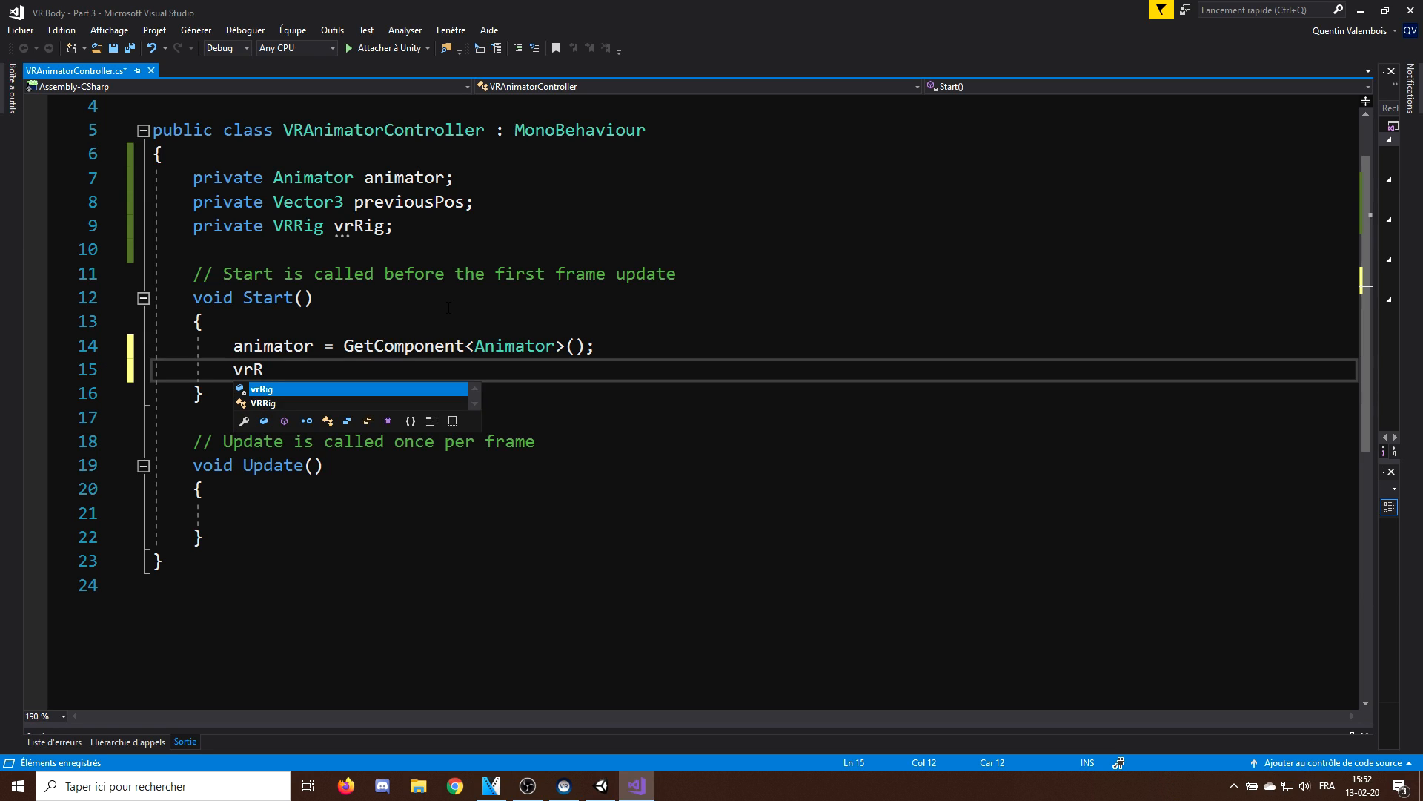
type("ig = Ge")
key("Tab")
type("<")
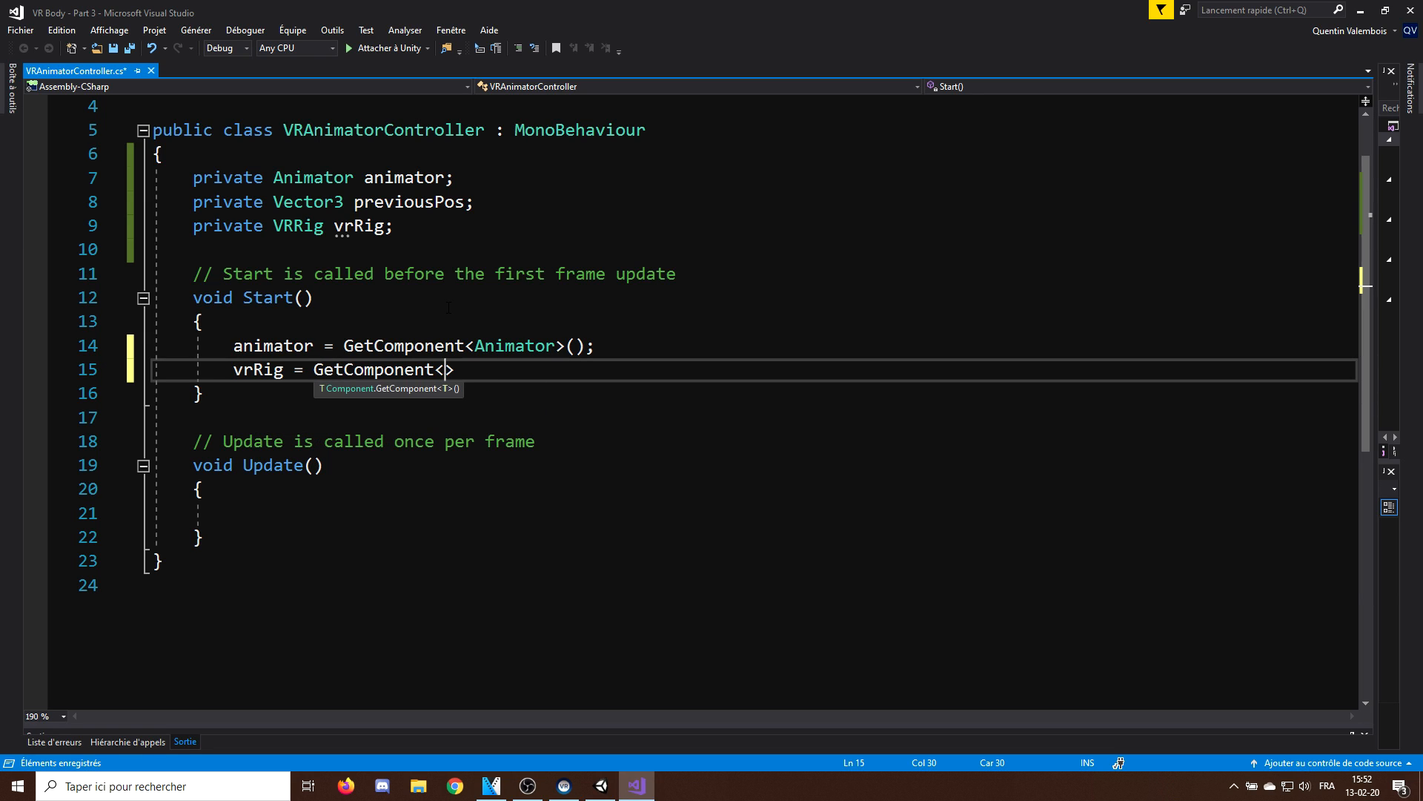
type("VRRig>();")
key("Return")
type("pr")
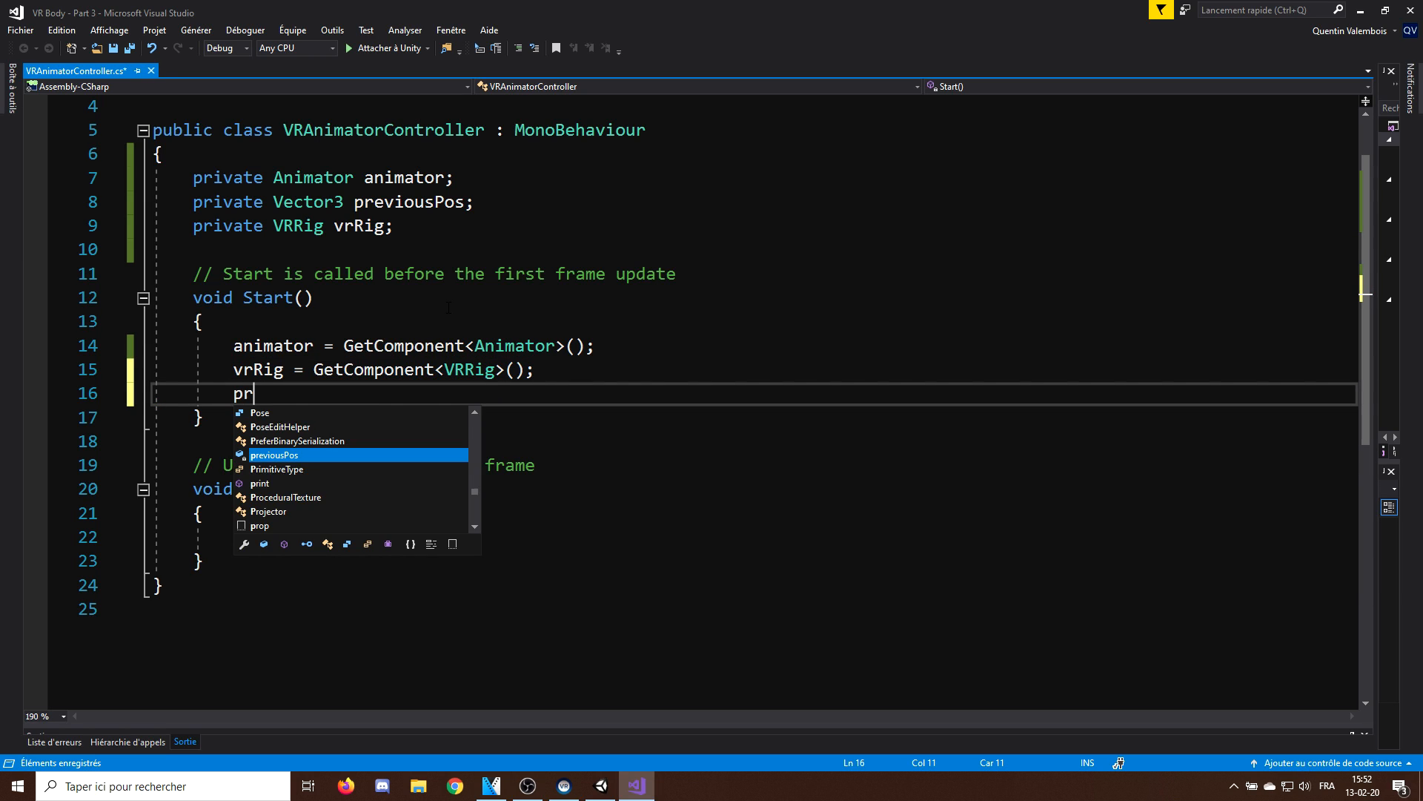
type("e")
- Set previousPos = vrRig.head.vrTarget.position in Start, then move into Update
key("Tab")
type("= ")
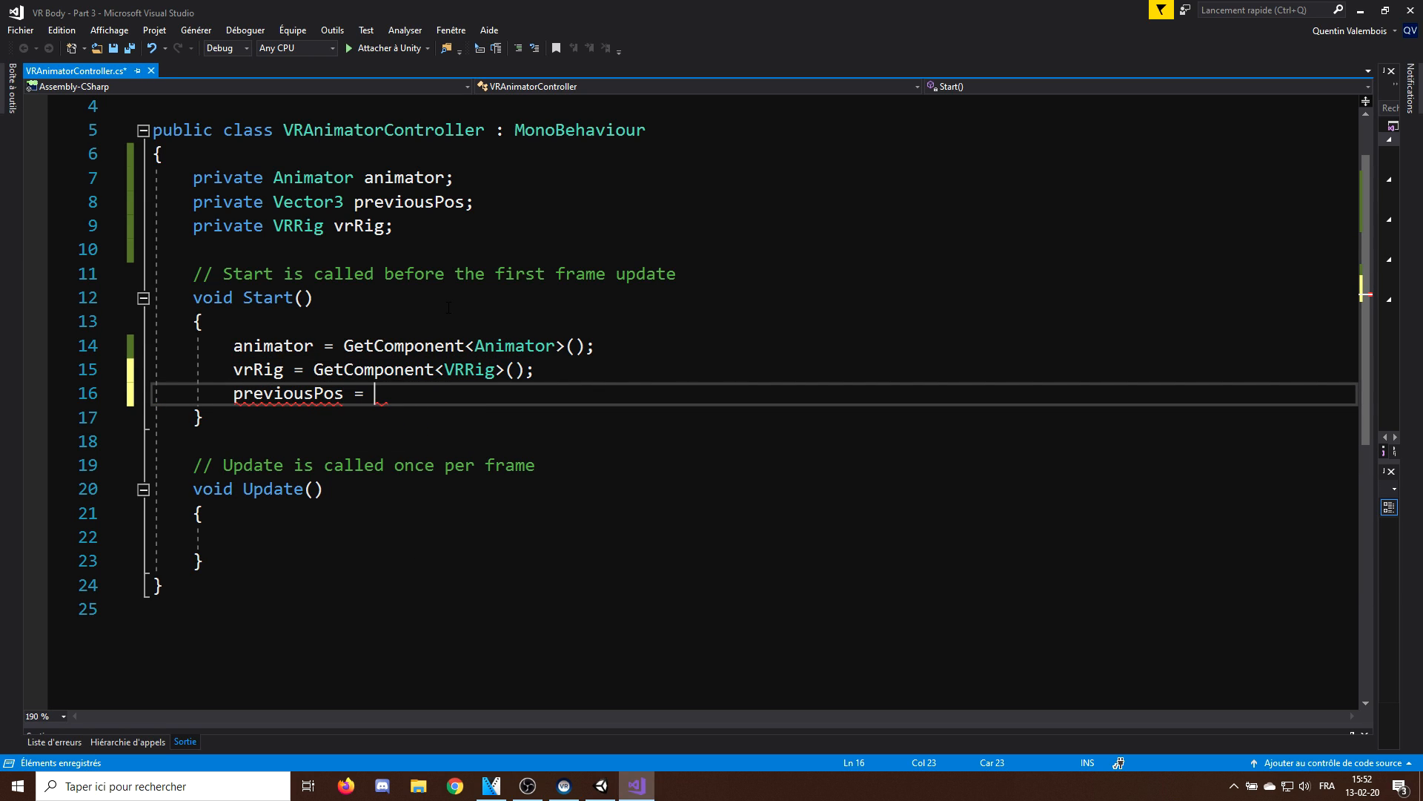
type("vrr")
key("Tab")
key("BackSpace")
key("BackSpace")
type("vrRig.")
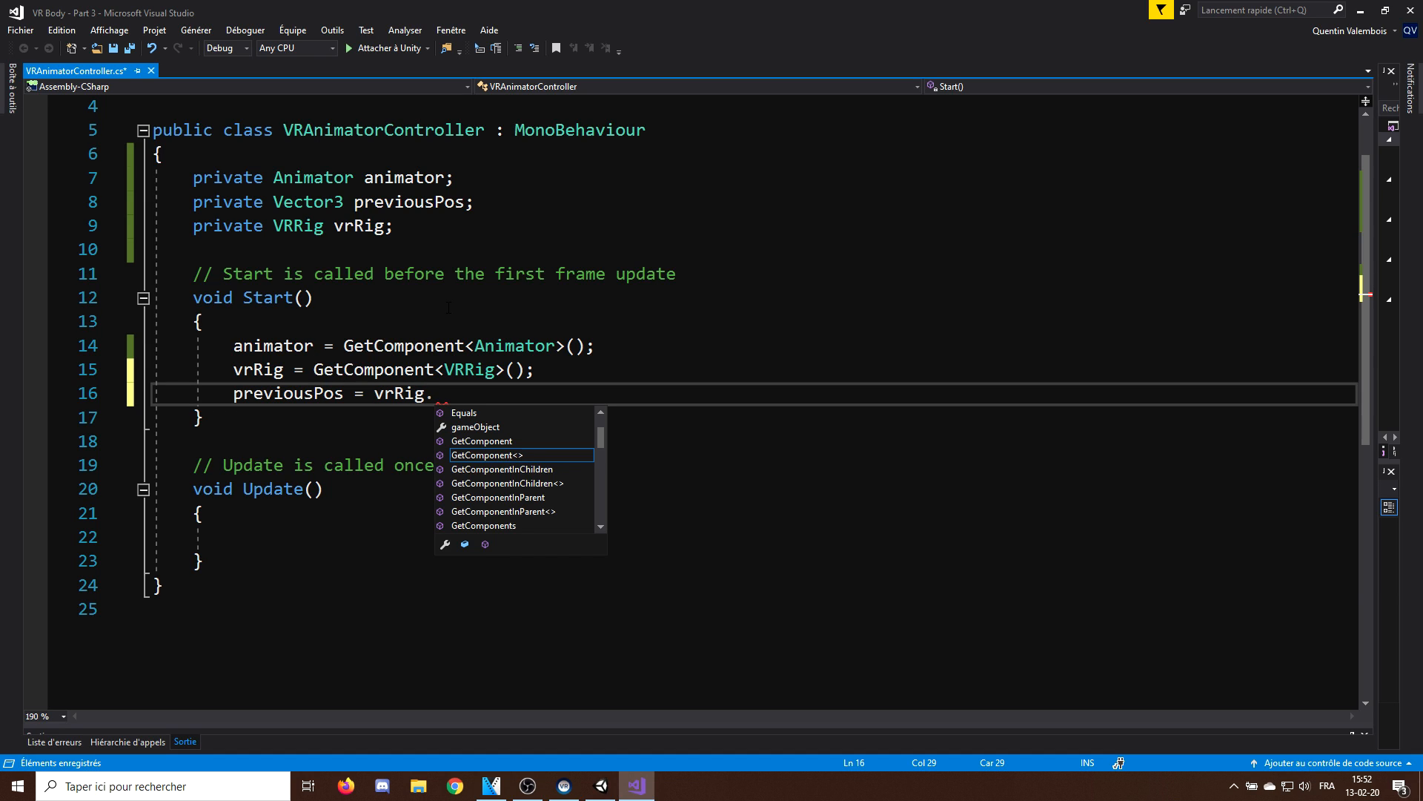
type("head.vr")
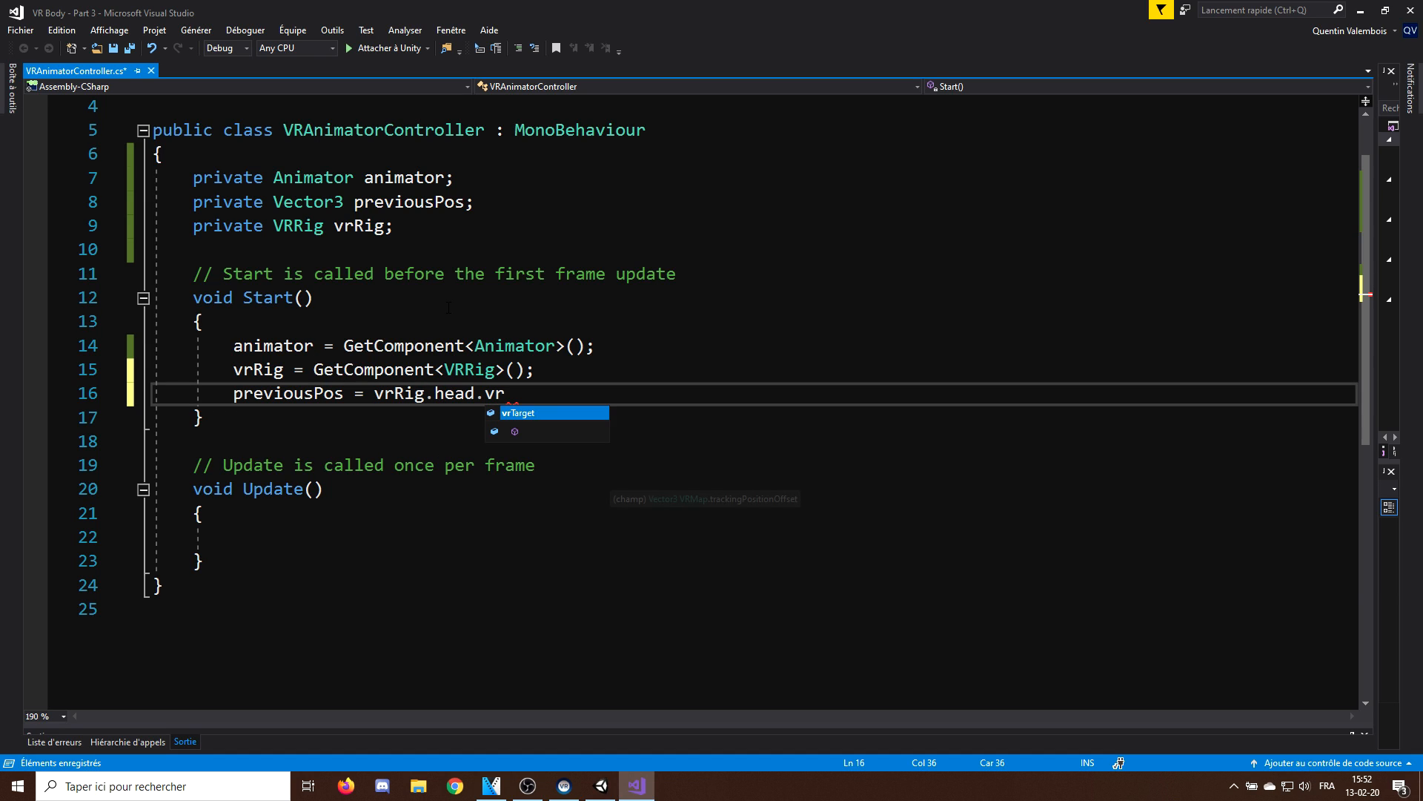
key("Tab")
type(".po")
key("Tab")
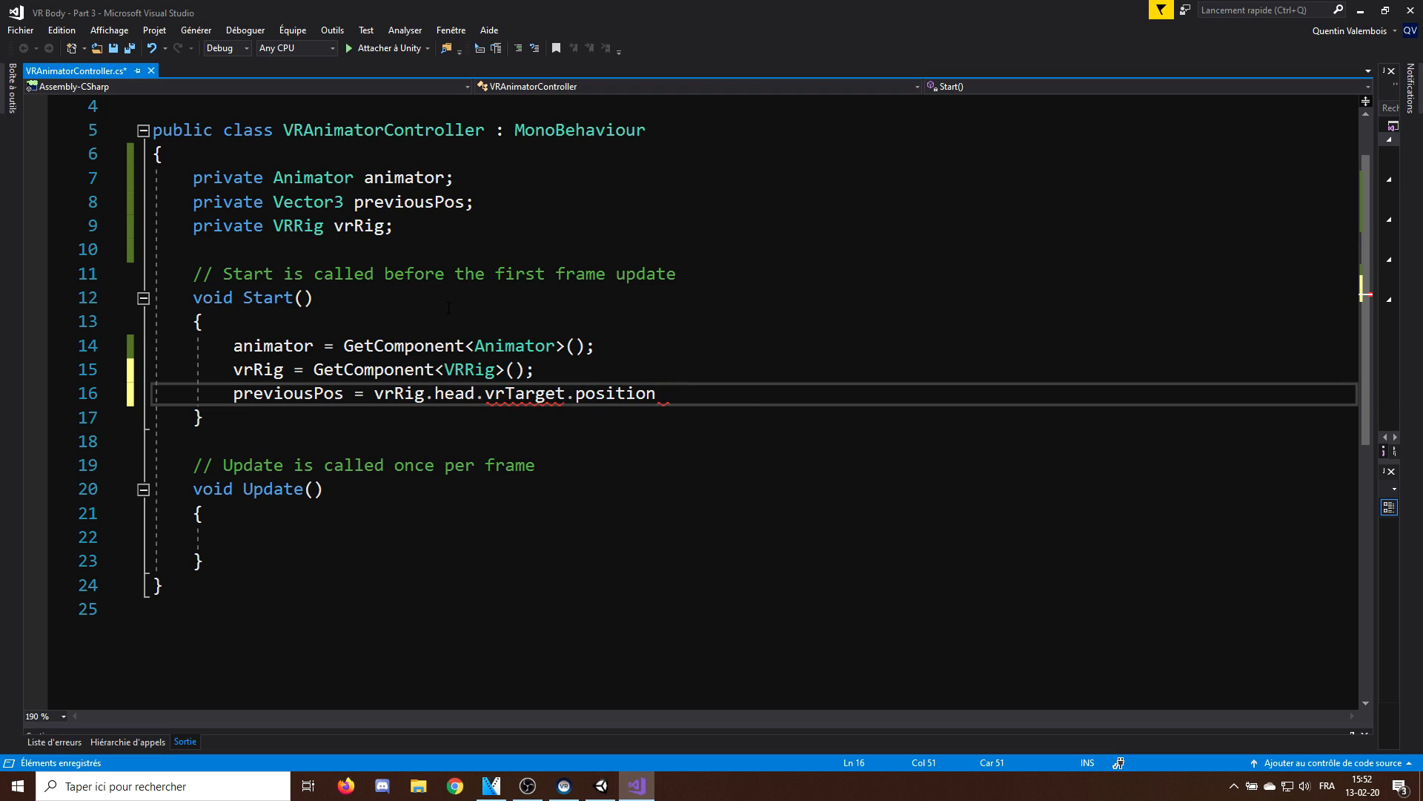
type(";")
scroll(712, 367, "down", 2)
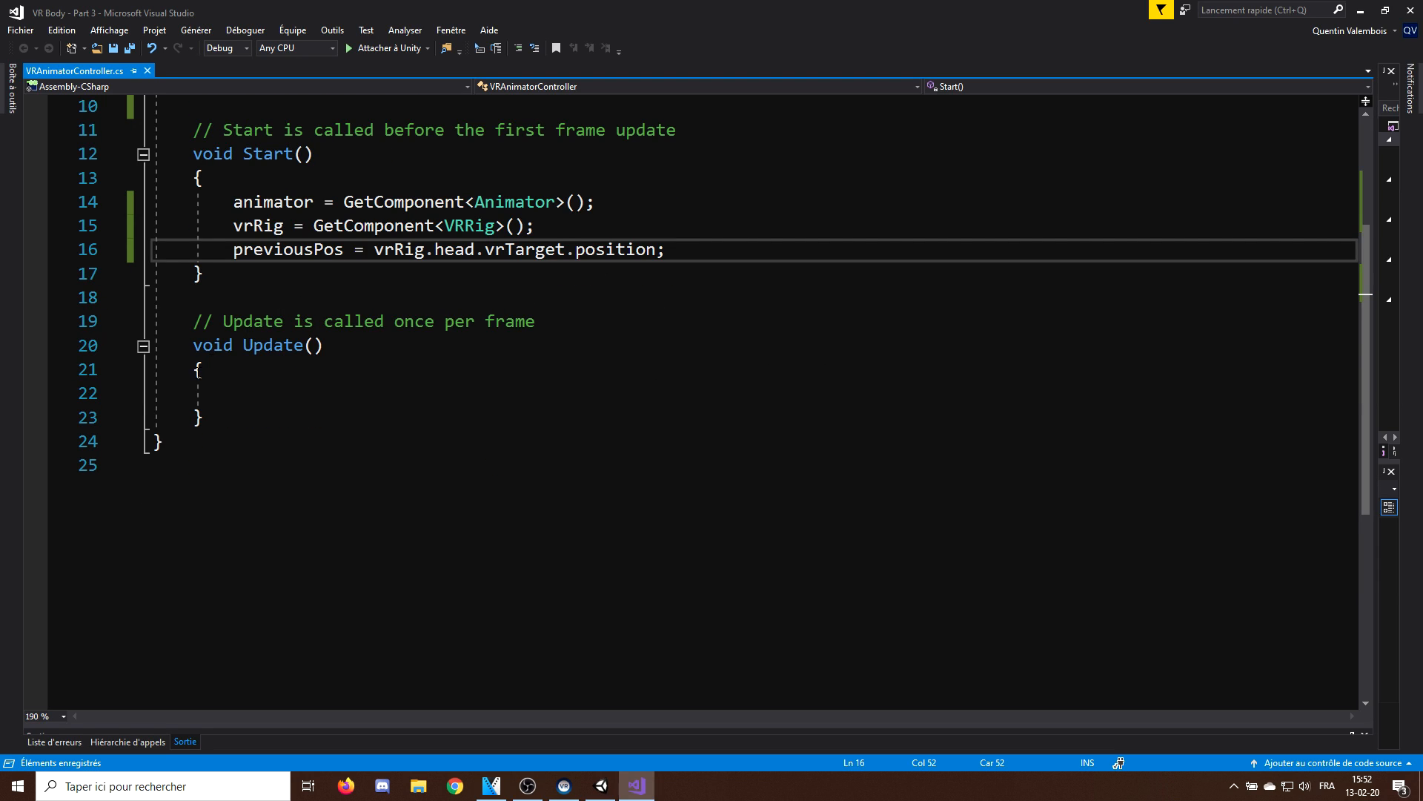
left_click(267, 391)
type("//Comp")
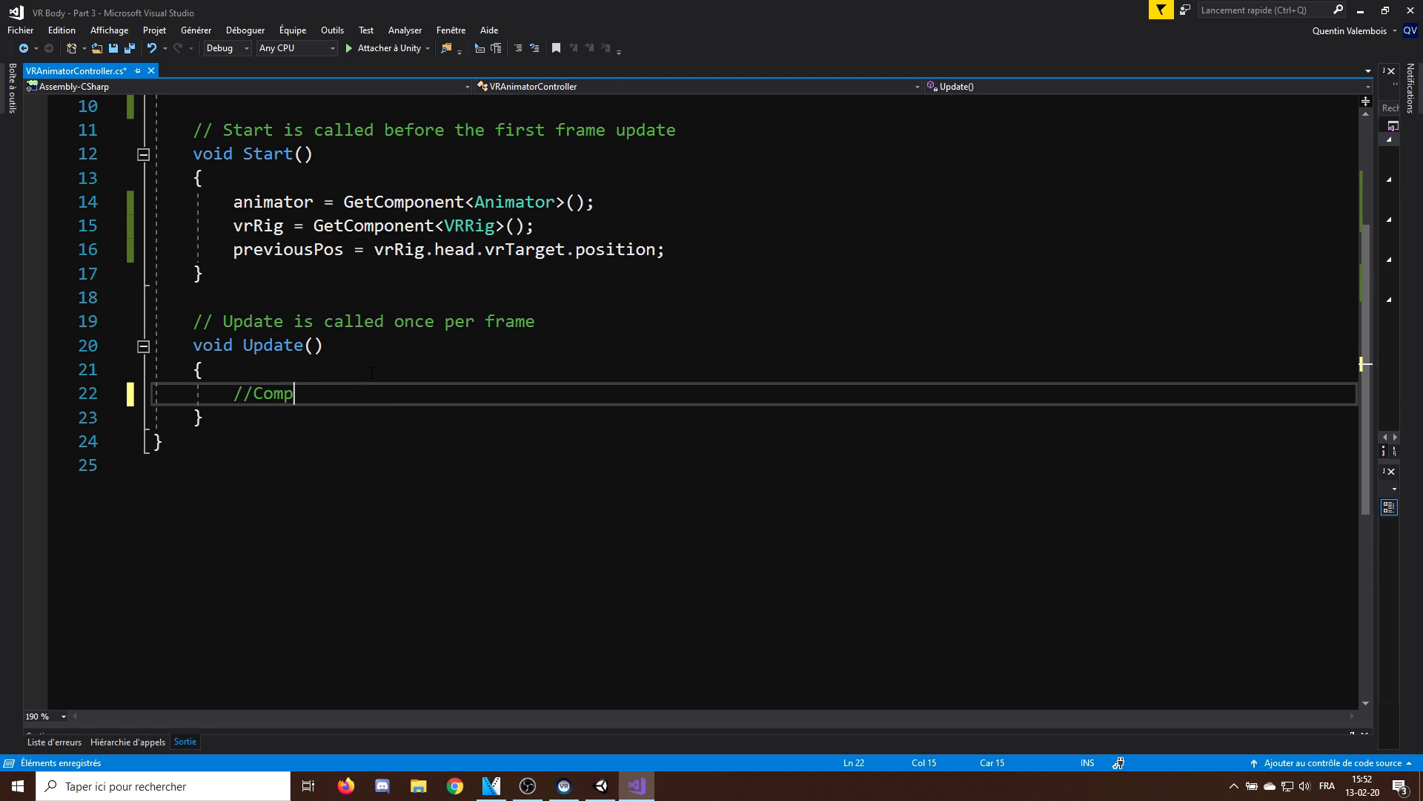
type("eed")
- Write Vector3 headsetSpeed = (vrRig.head.vrTarget.position - previousPos) / Time.deltaTime
key("Return")
type("V")
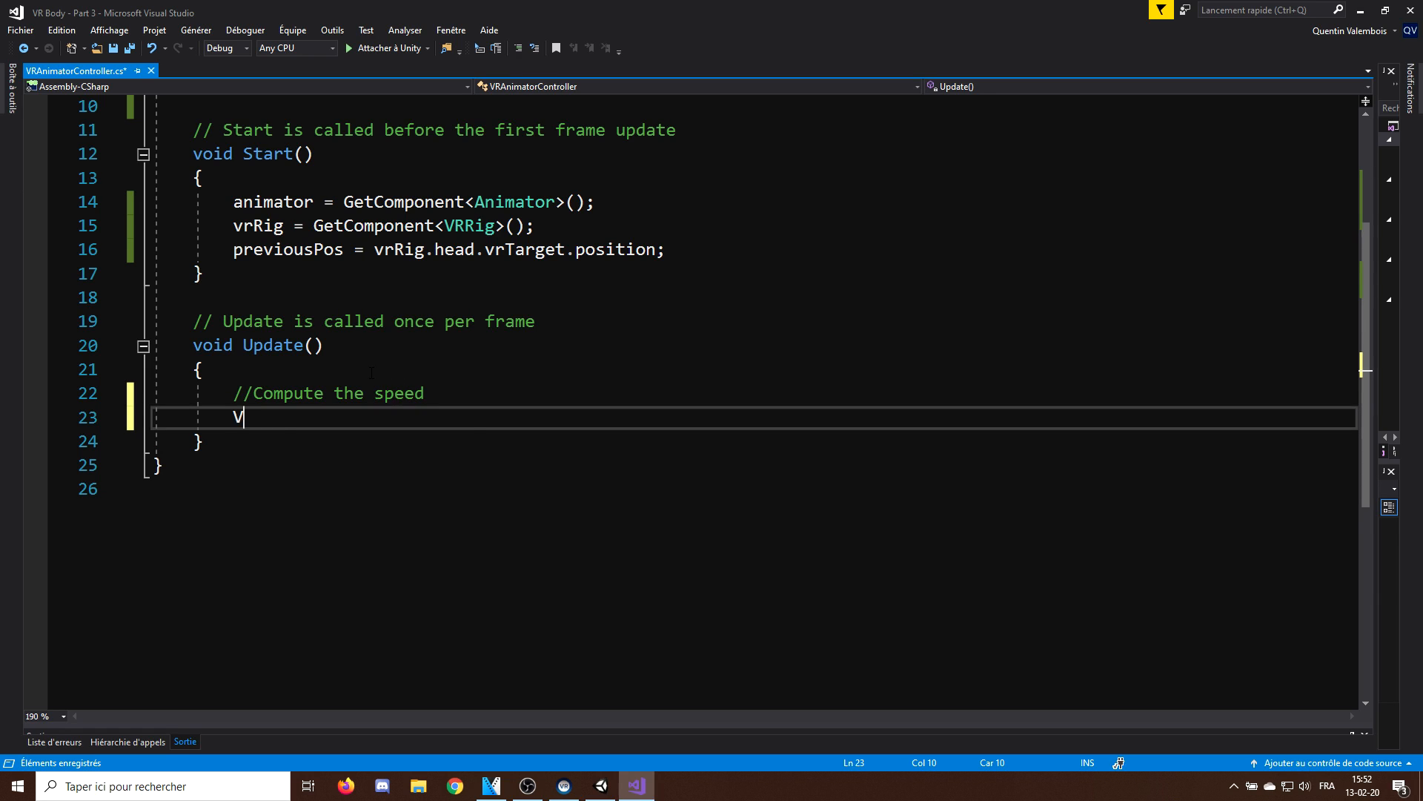
type("ector3 headset")
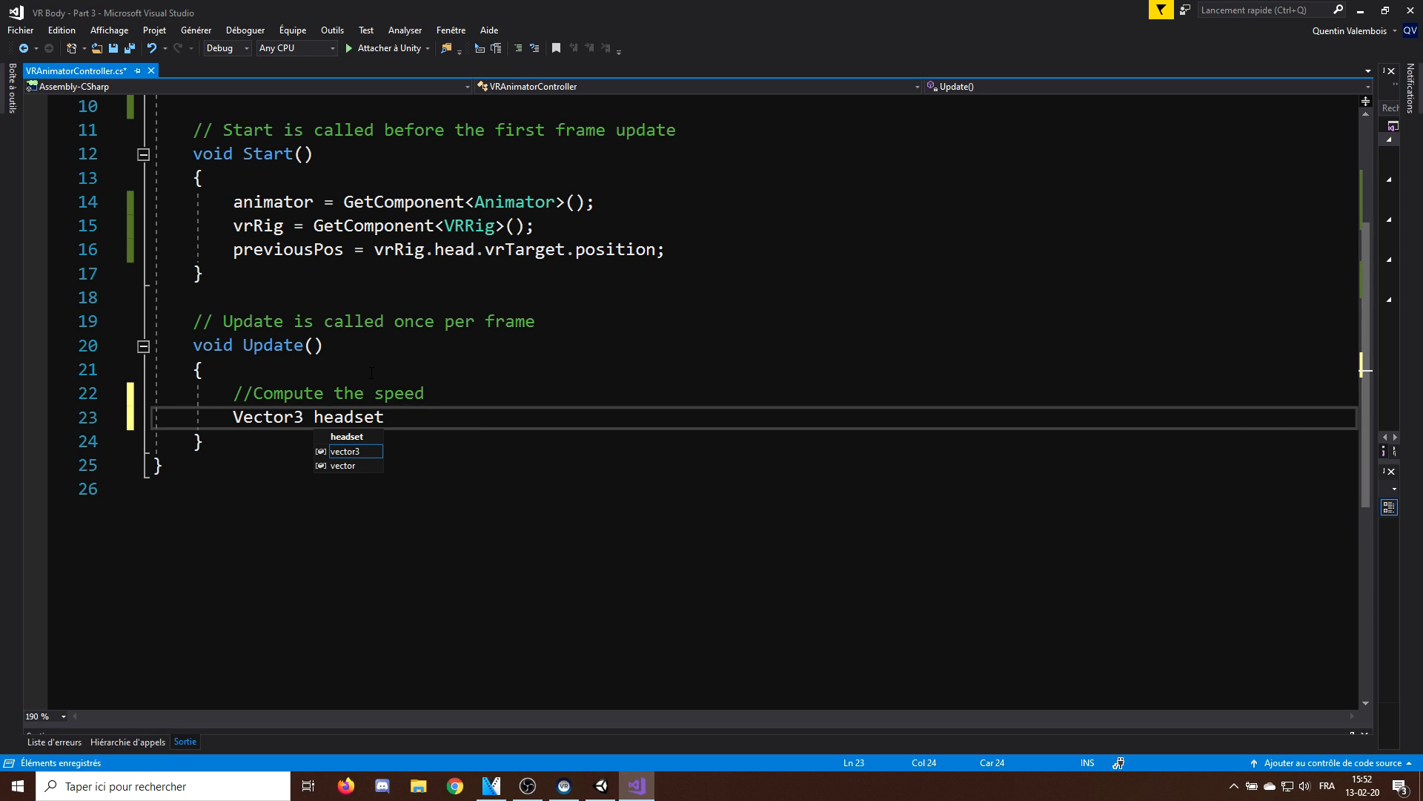
type("Speed = v")
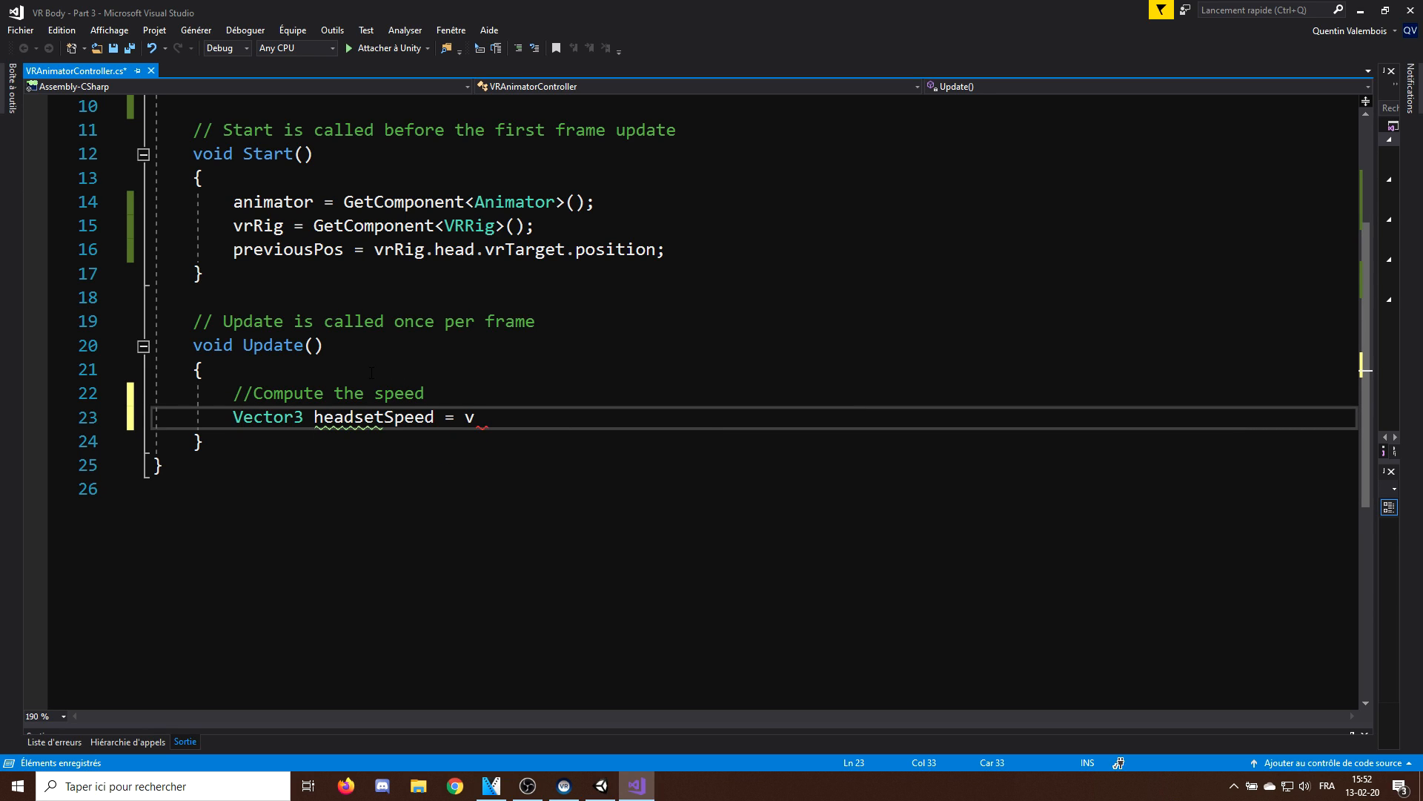
type("rrig")
type("head.vrTarget.pos")
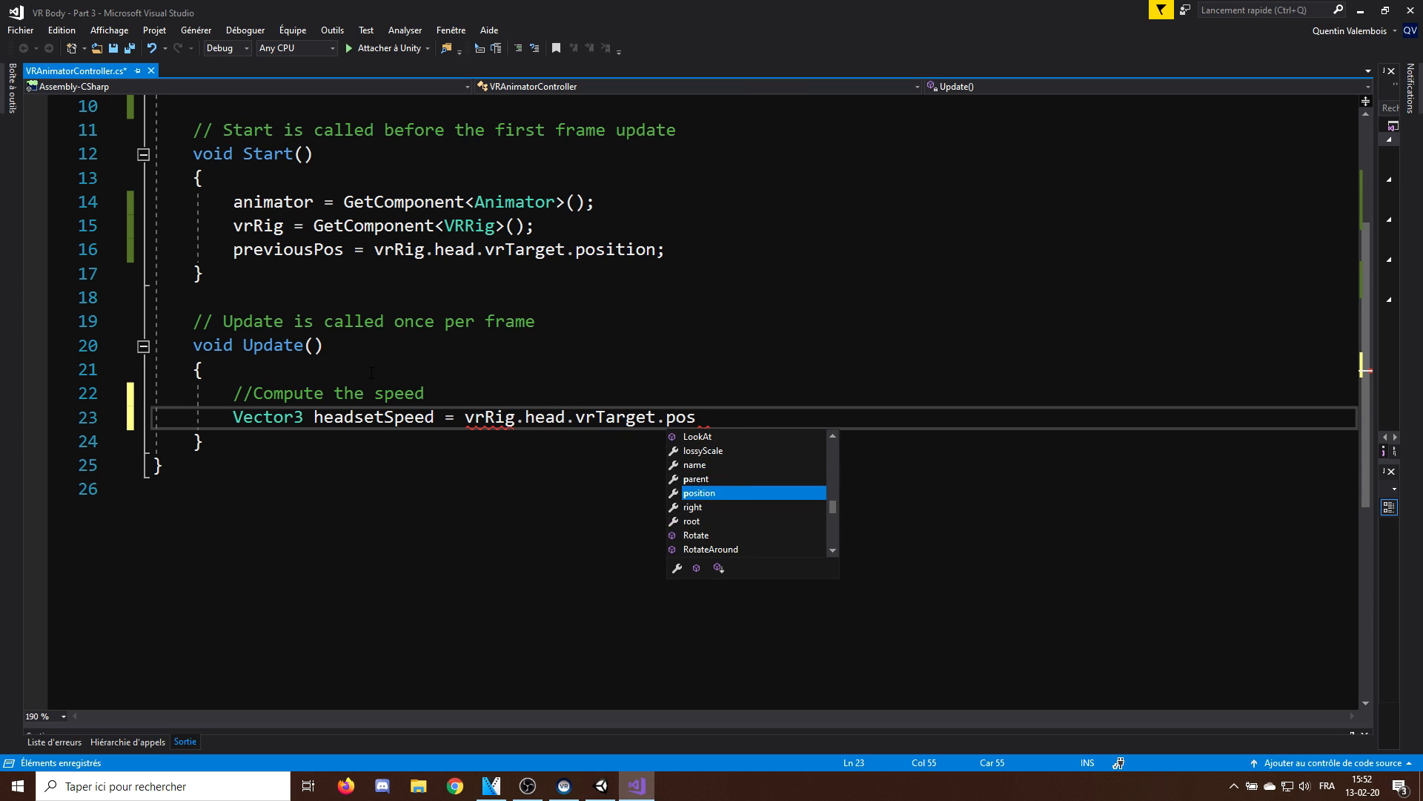
type("ition - previous")
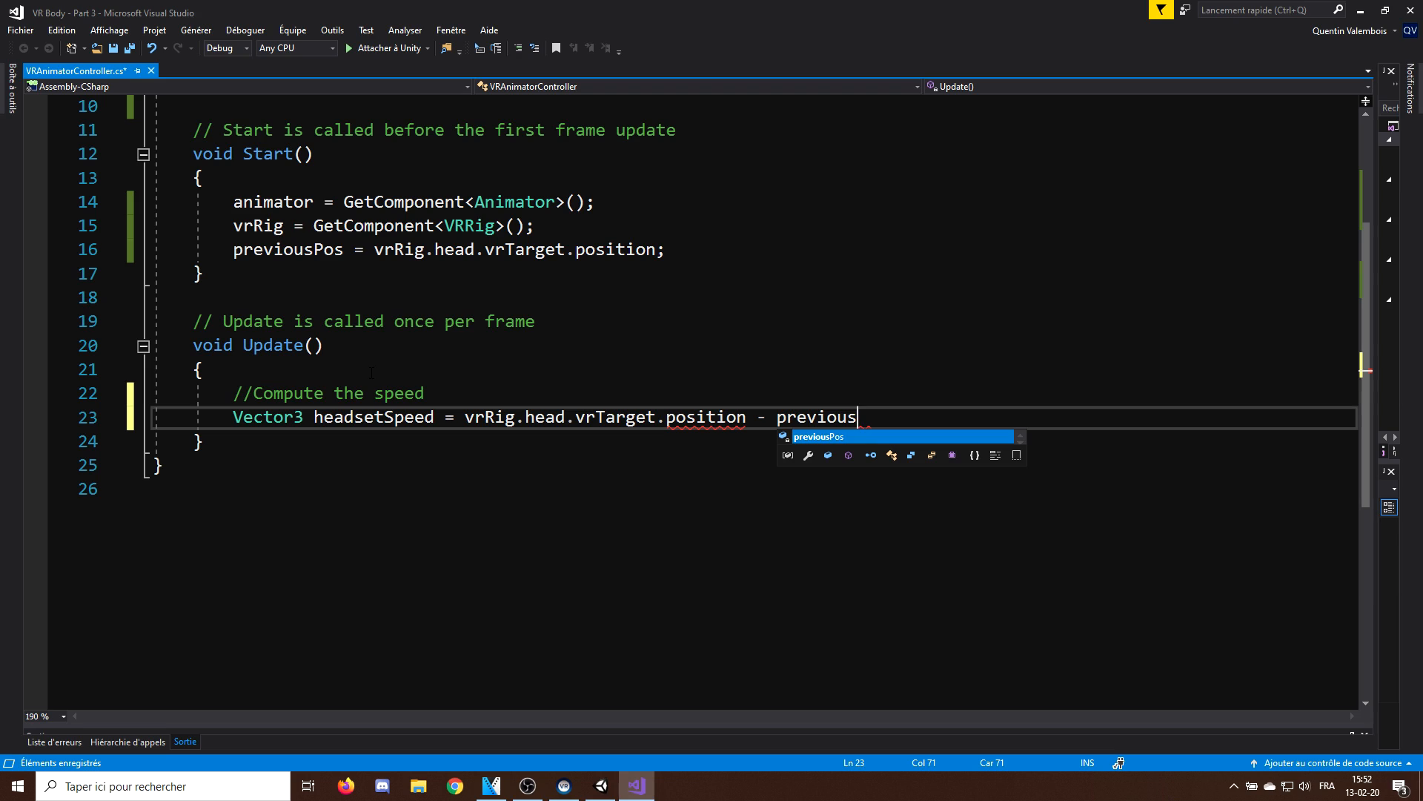
key("Tab")
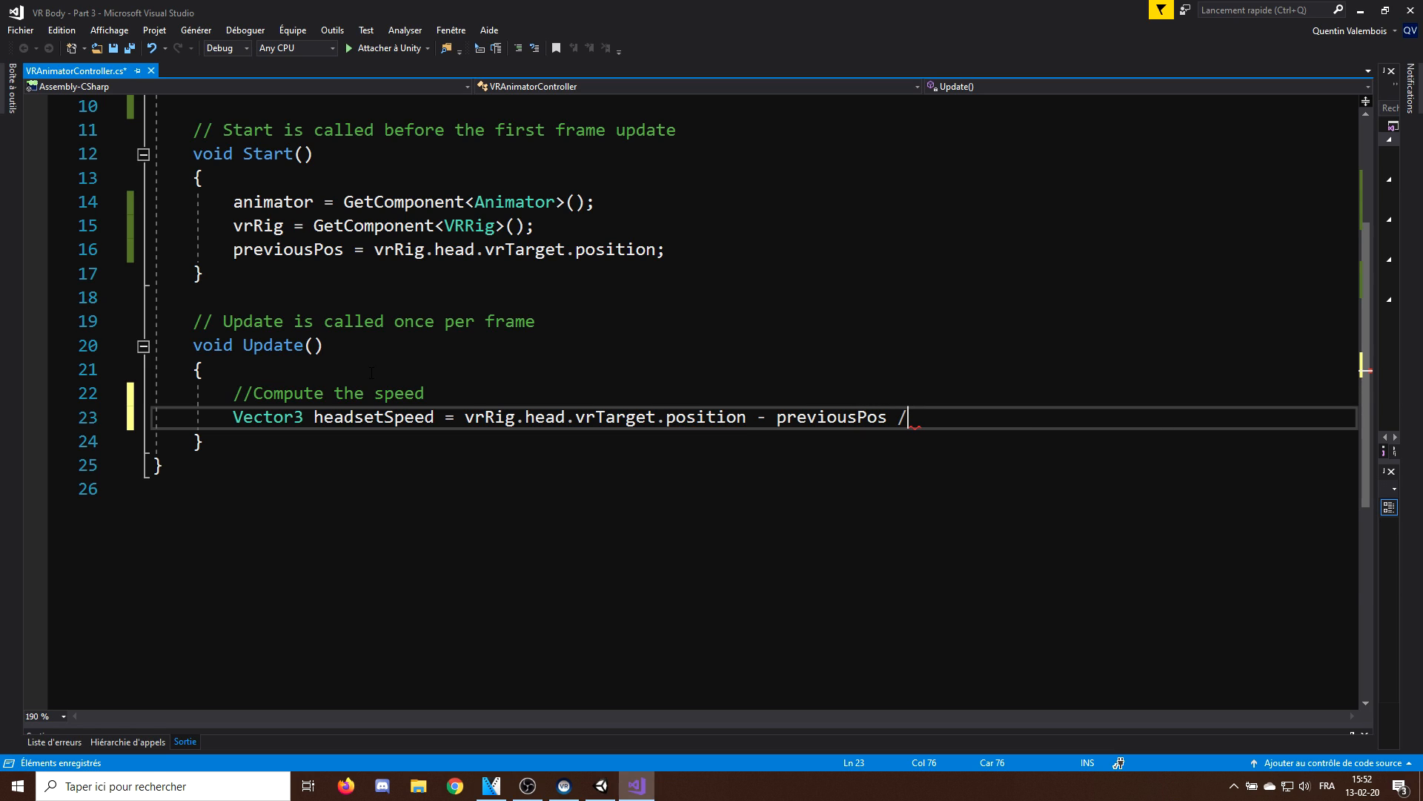
type("time.d")
key("Tab")
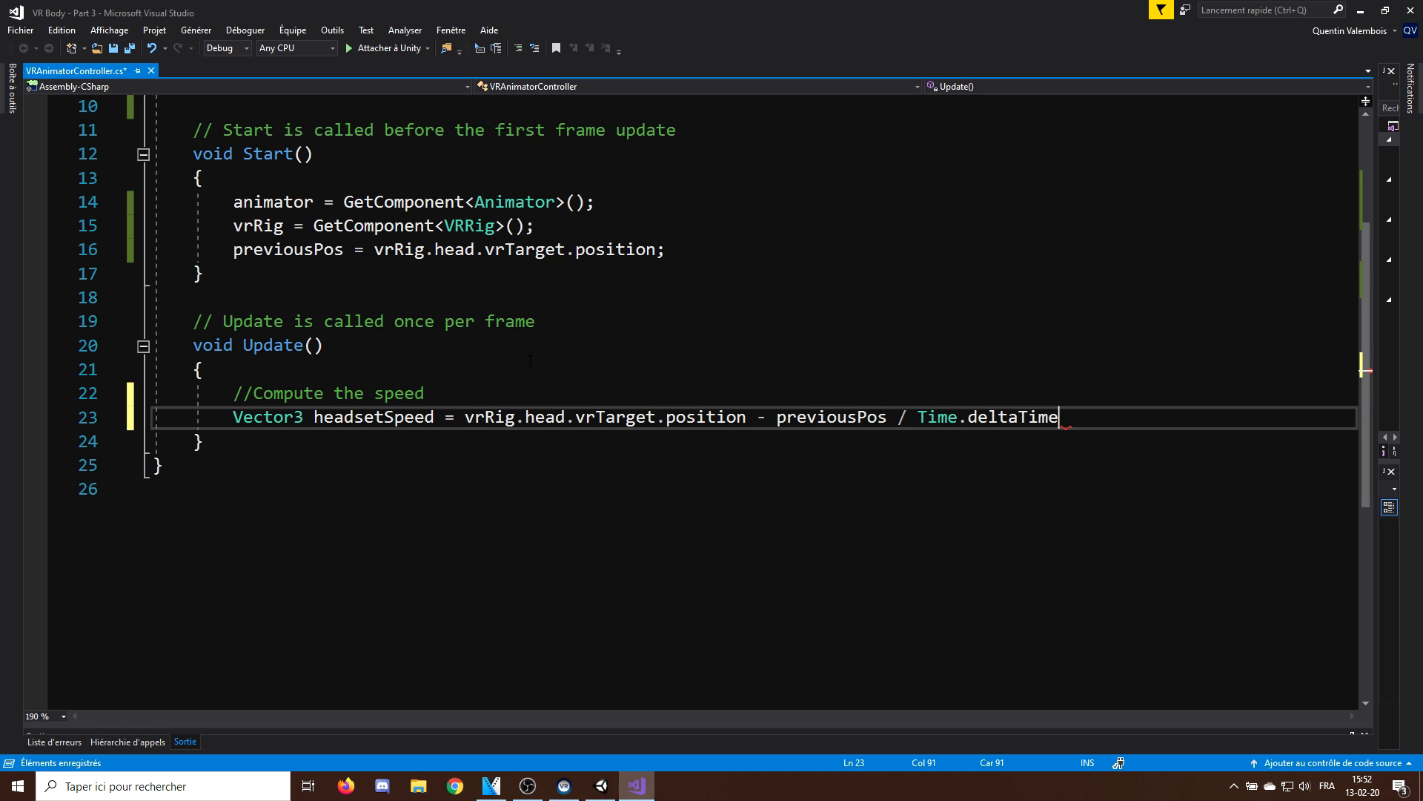
left_click(464, 417)
type("(")
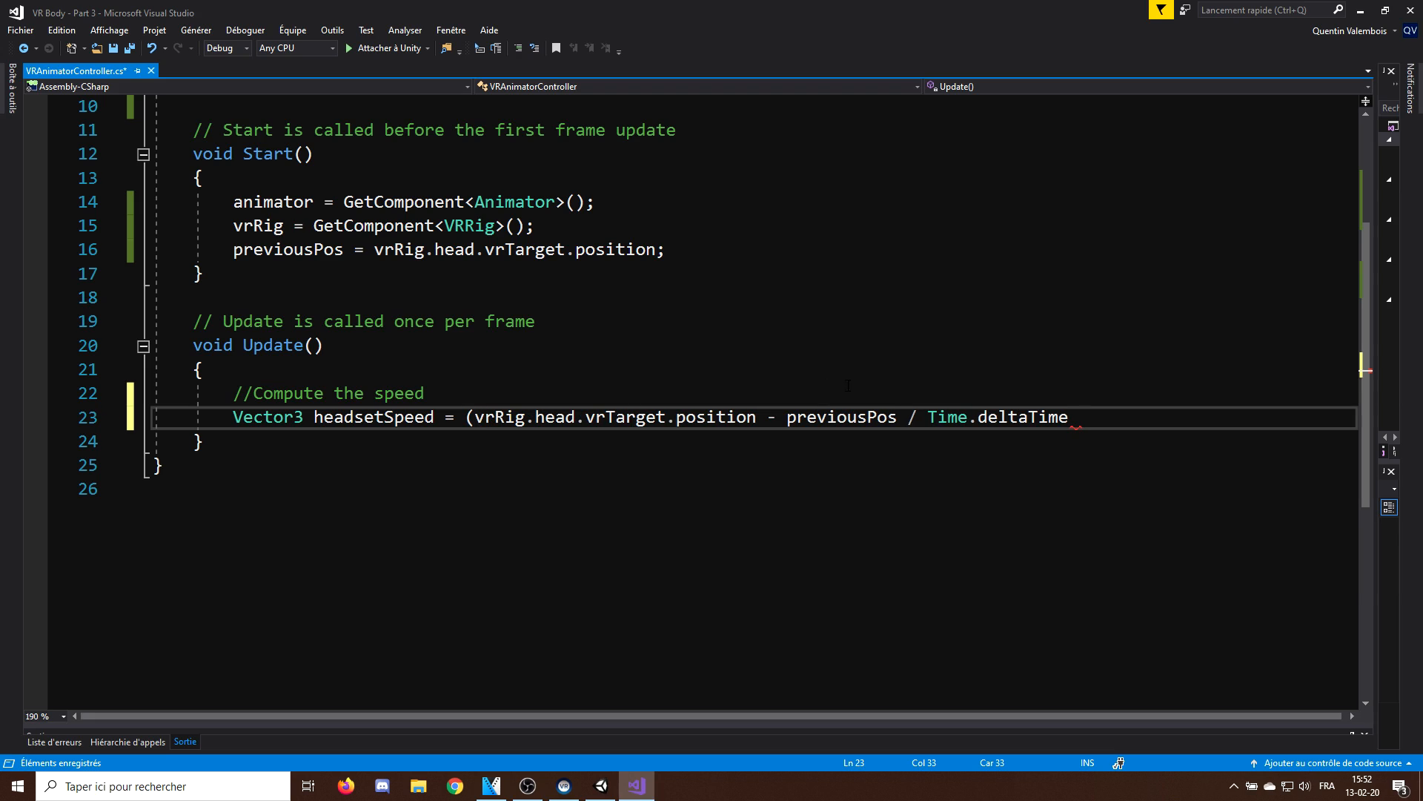
type(")")
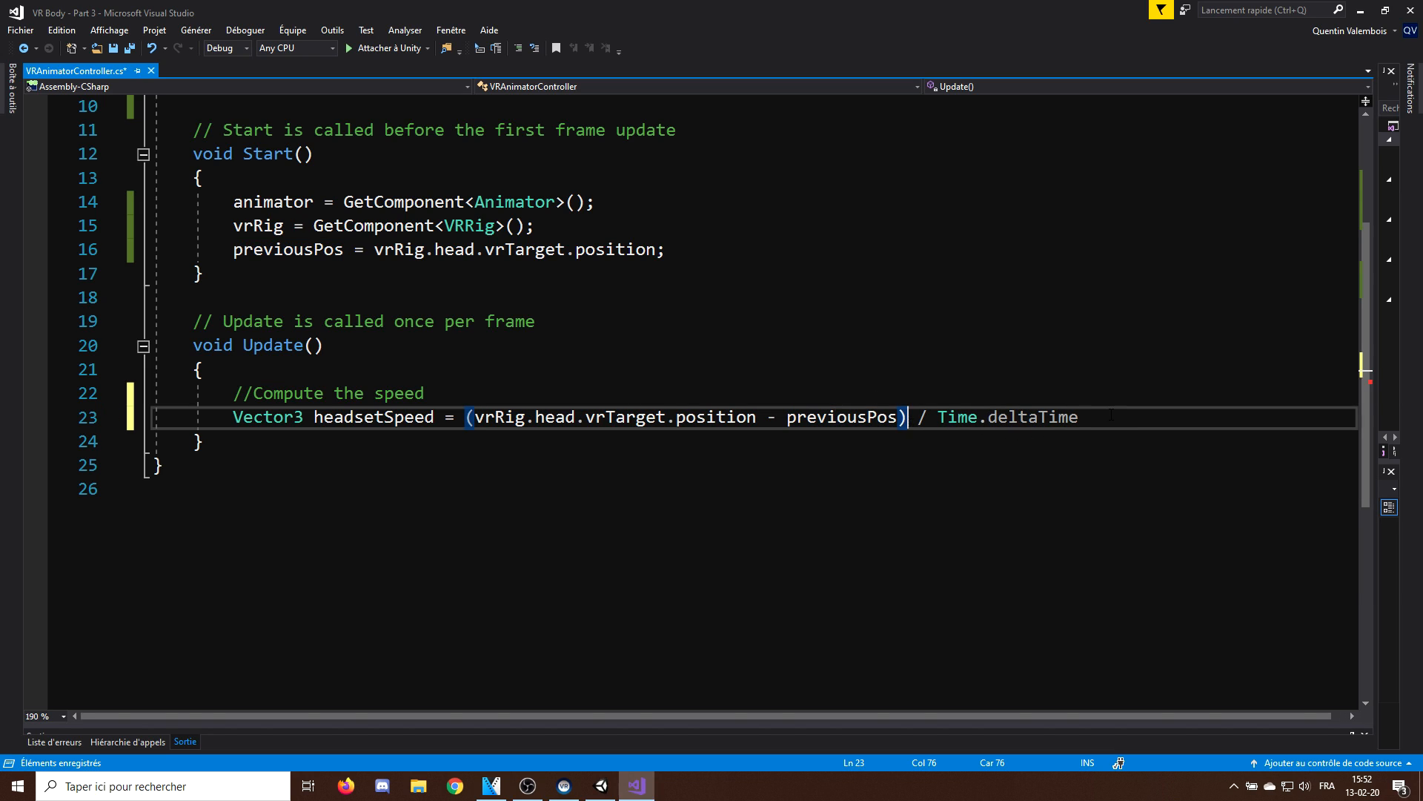
key("End")
type(";")
- Zero the vertical component with headsetSpeed.y = 0 and save the script
key("Return")
type("heads")
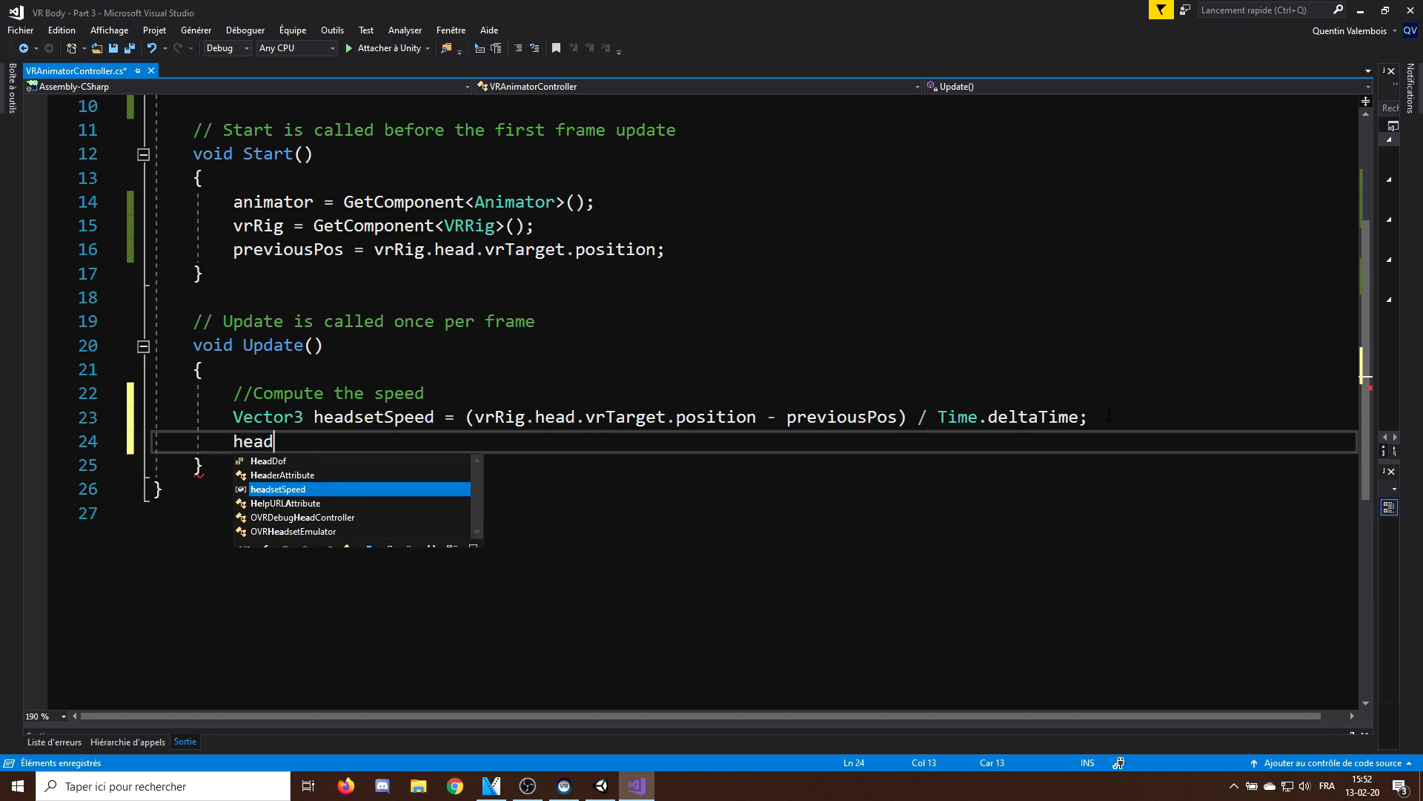
key("Tab")
type(".y")
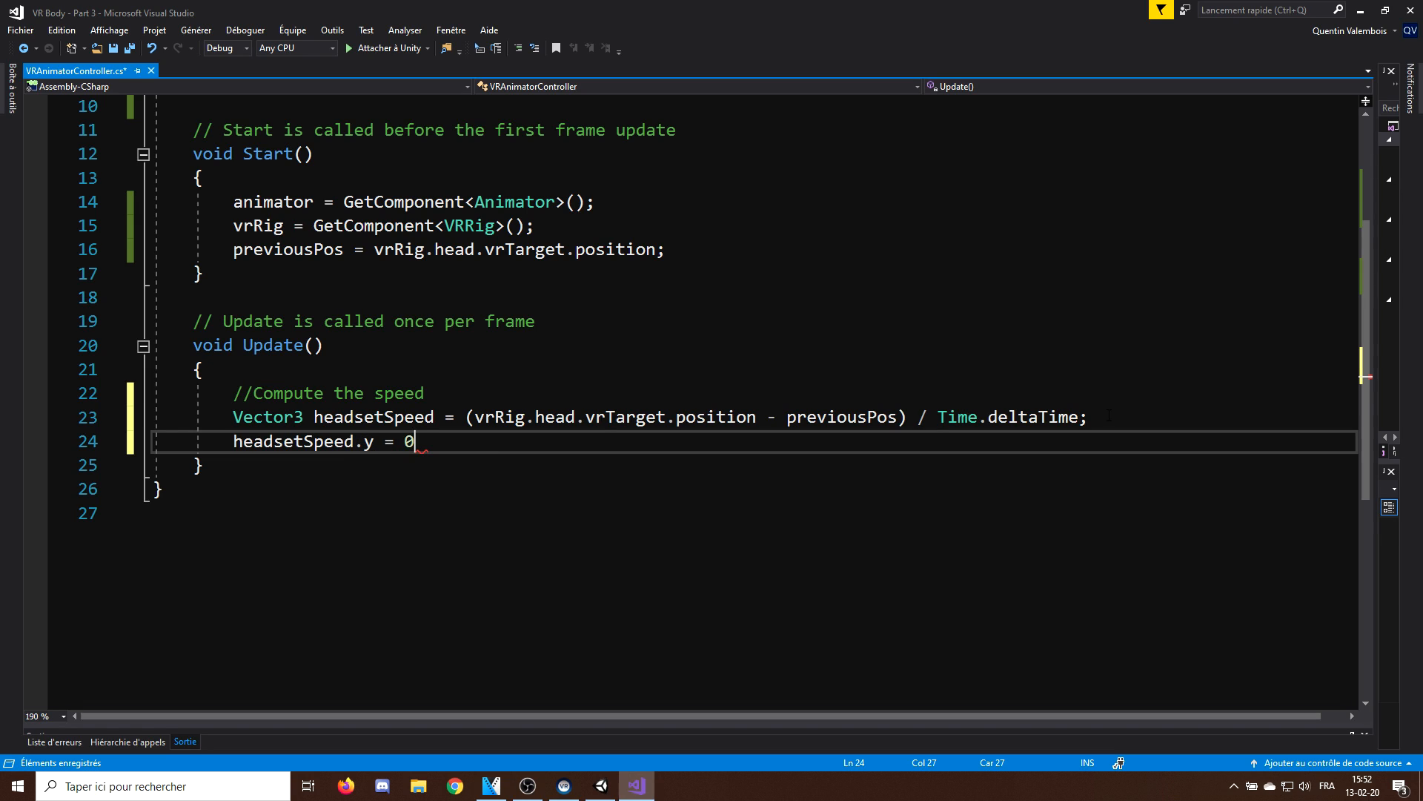
type(";")
key("ctrl+s")
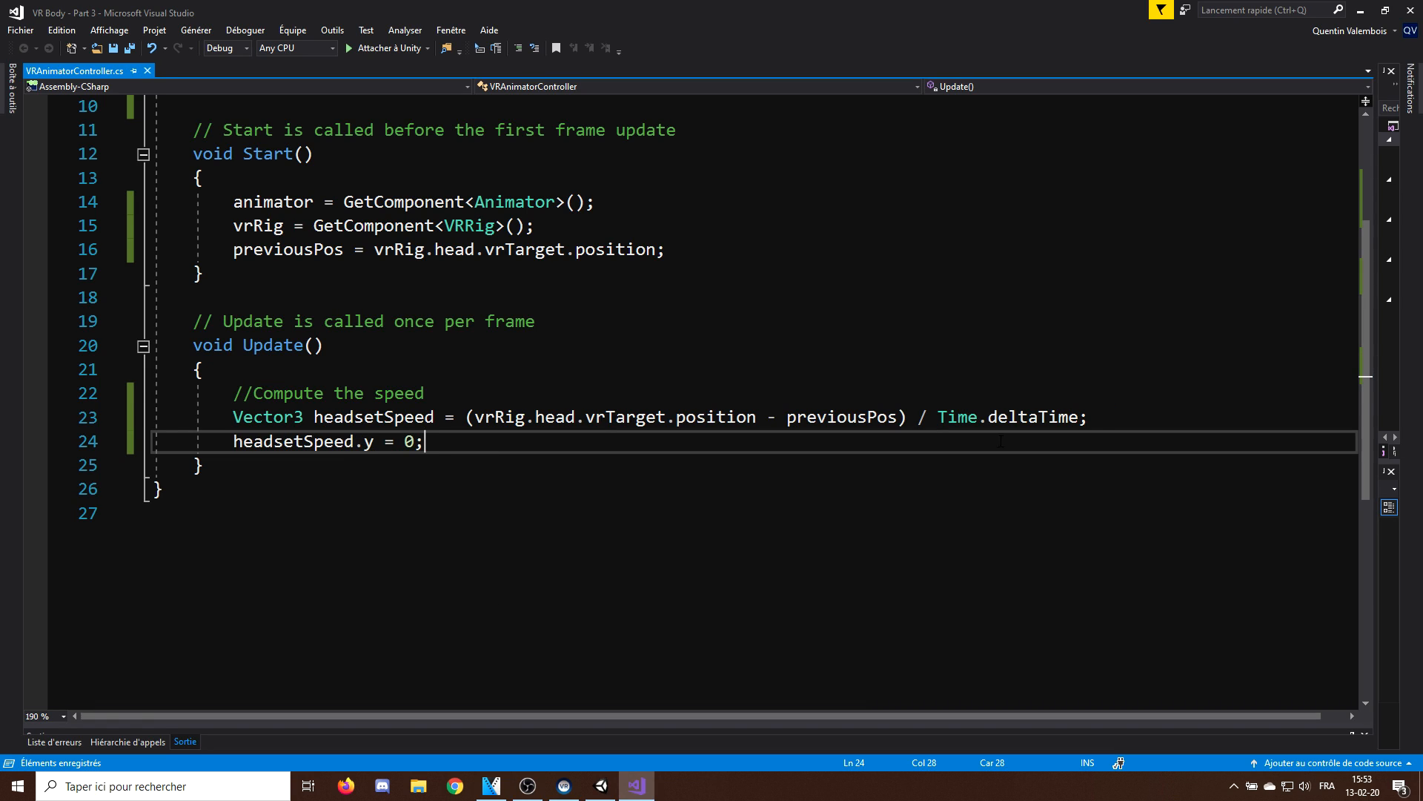
key("Return")
type("//Local Speed")
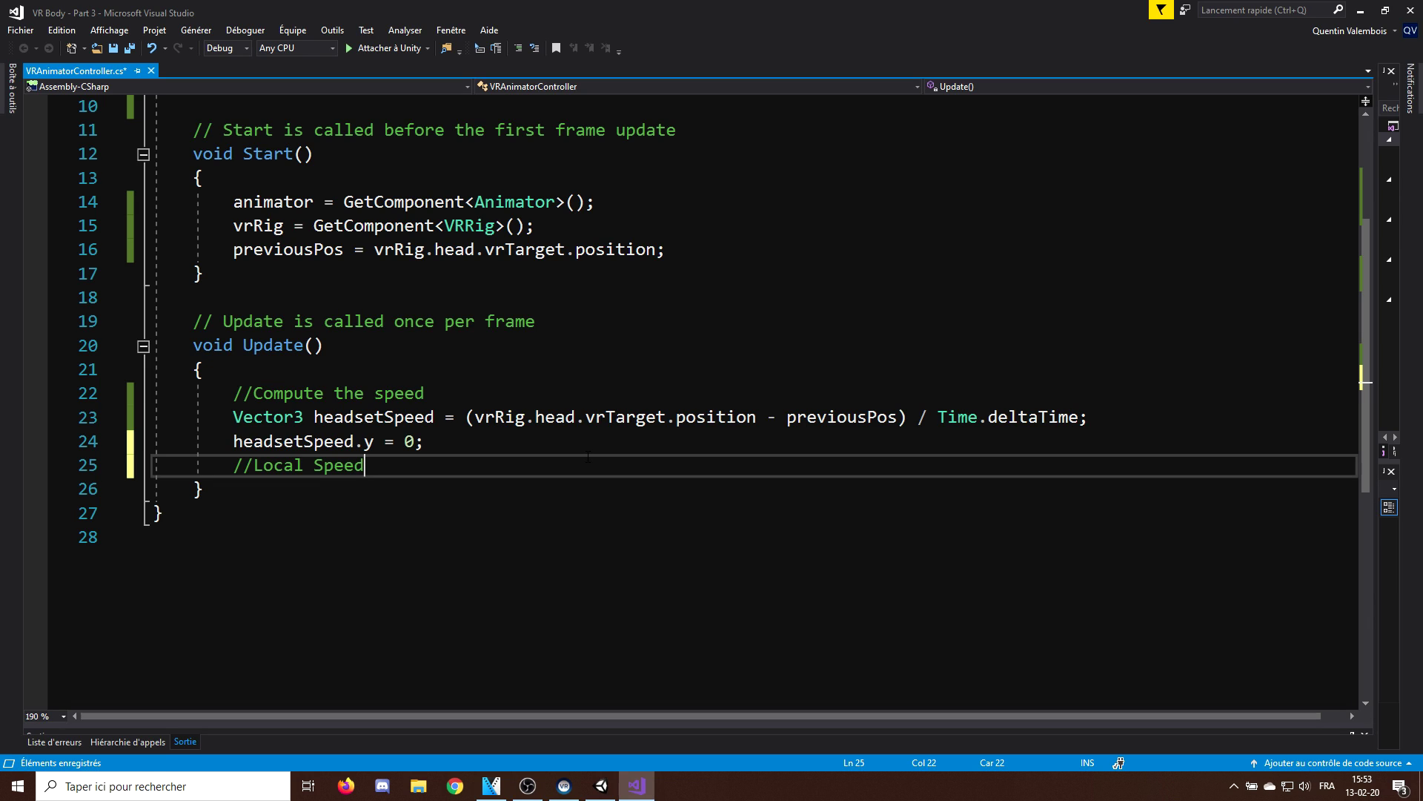
- Write Vector3 headsetLocalSpeed = transform.InverseTransformDirection(headsetSpeed) and highlight the call
key("Return")
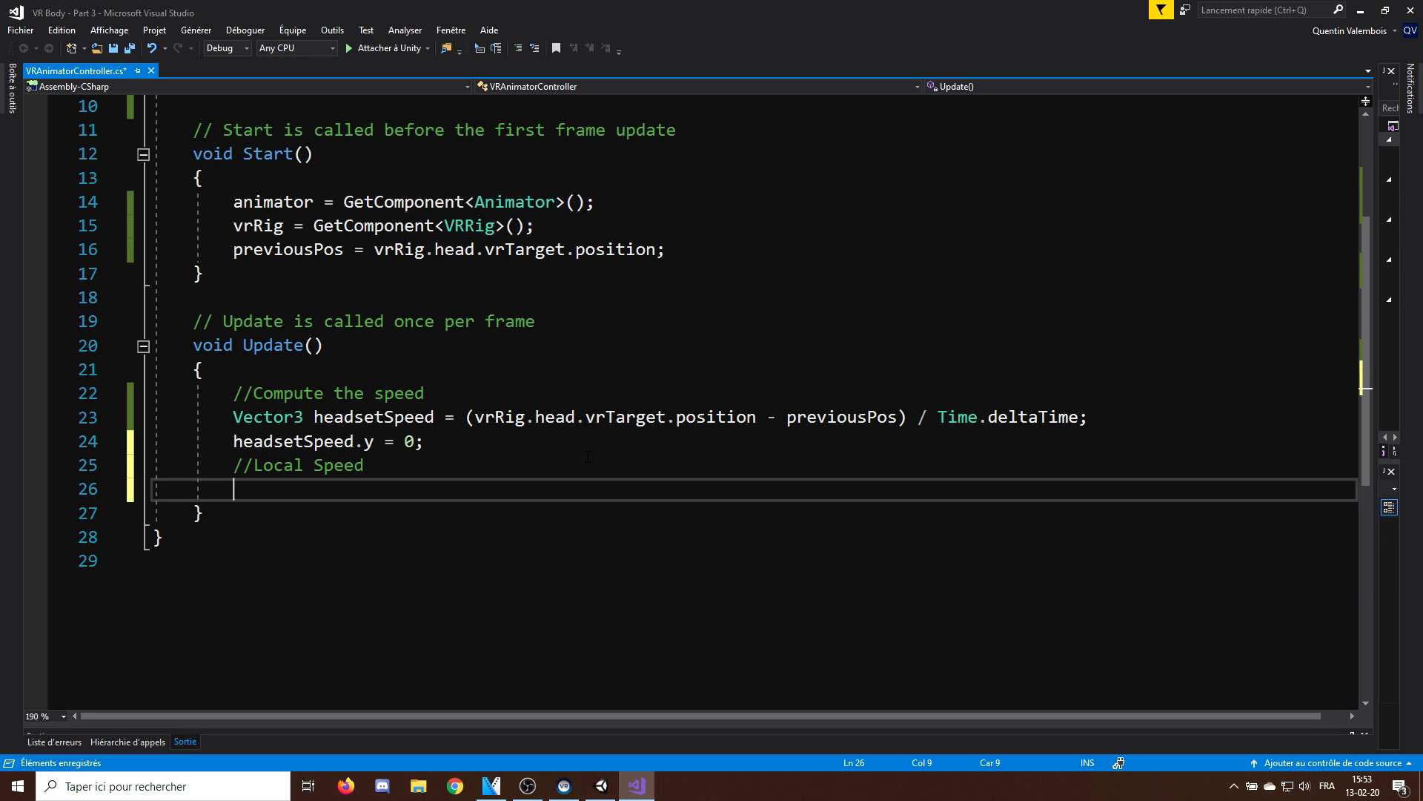
type("Vecto")
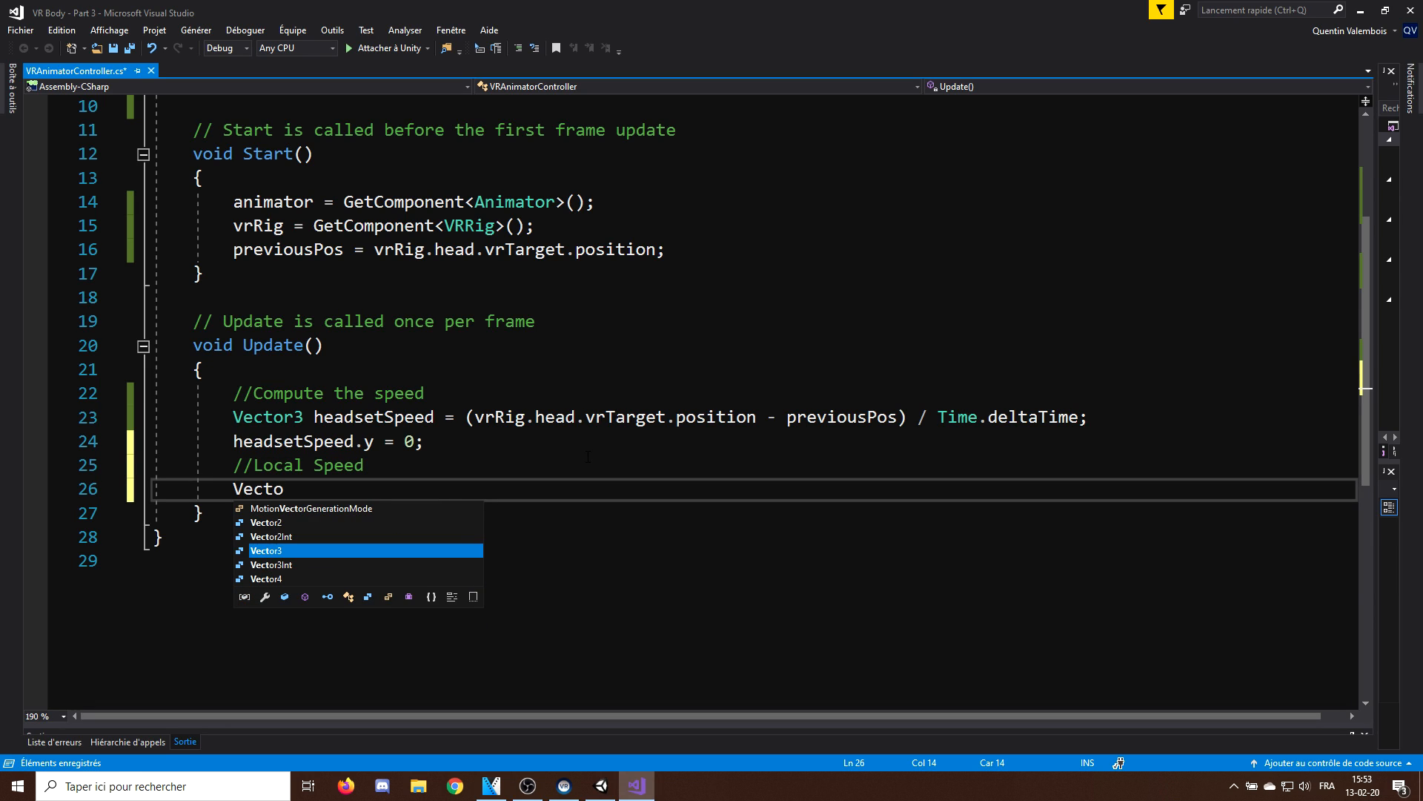
type("r3 headse")
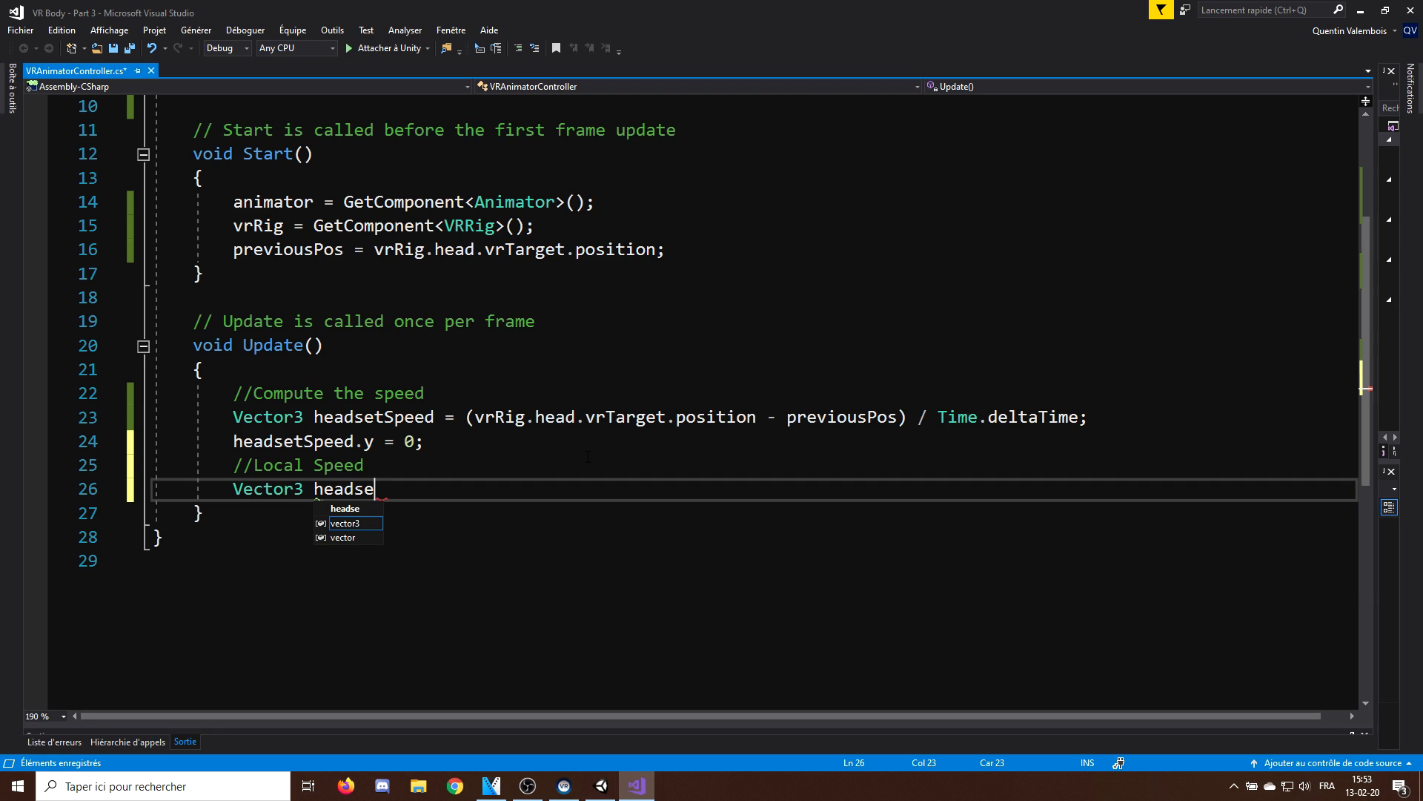
type("tLocalSpeed = ")
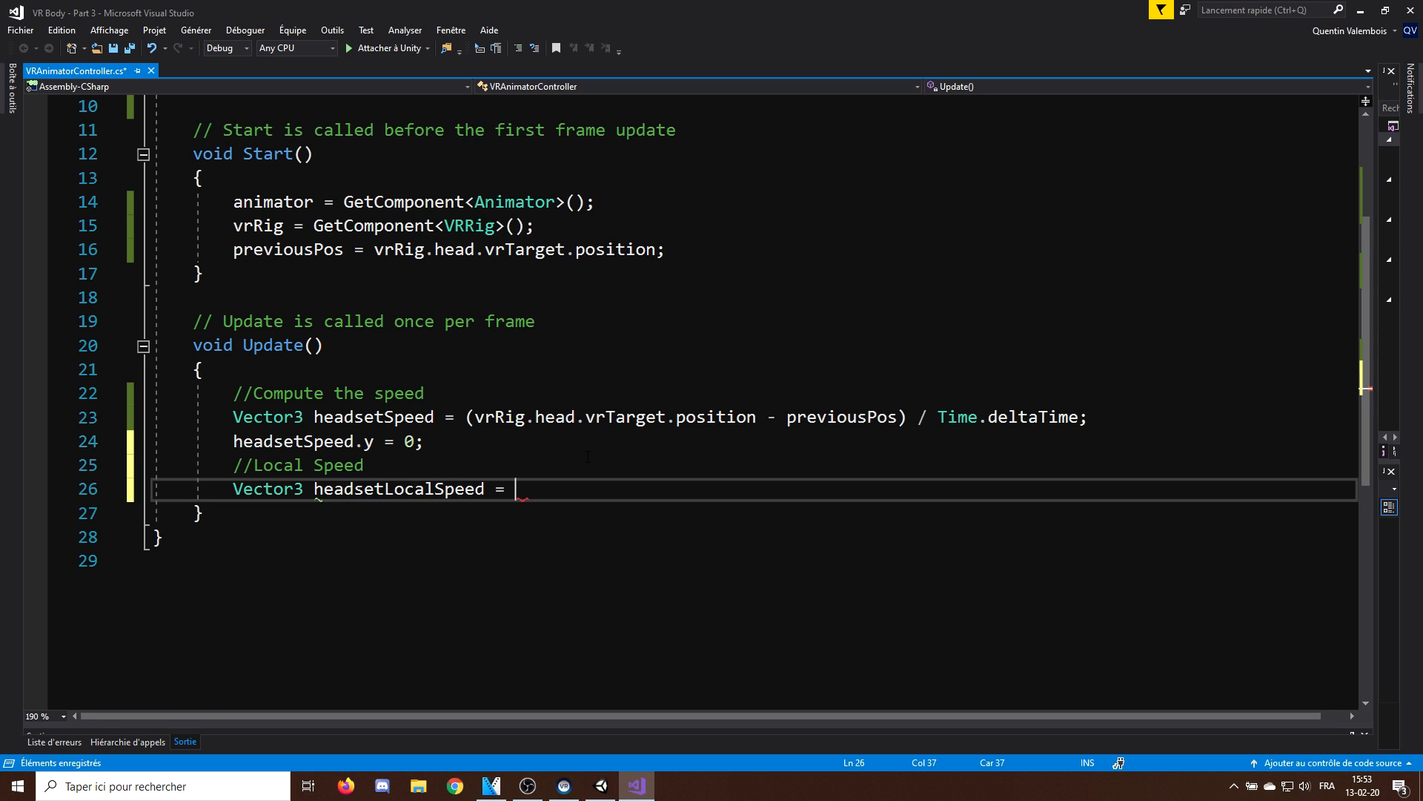
type("transform.inver")
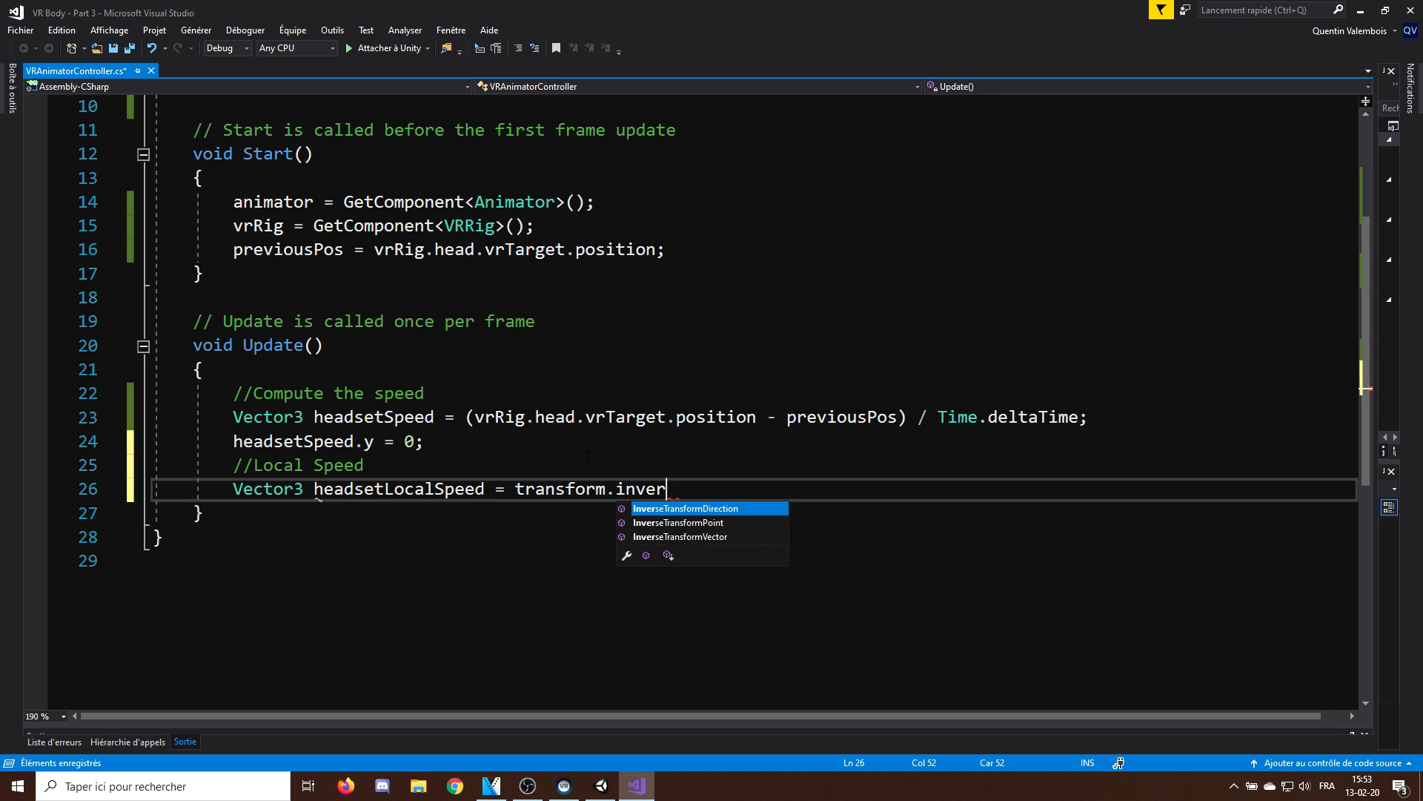
key("Tab")
type("(headset")
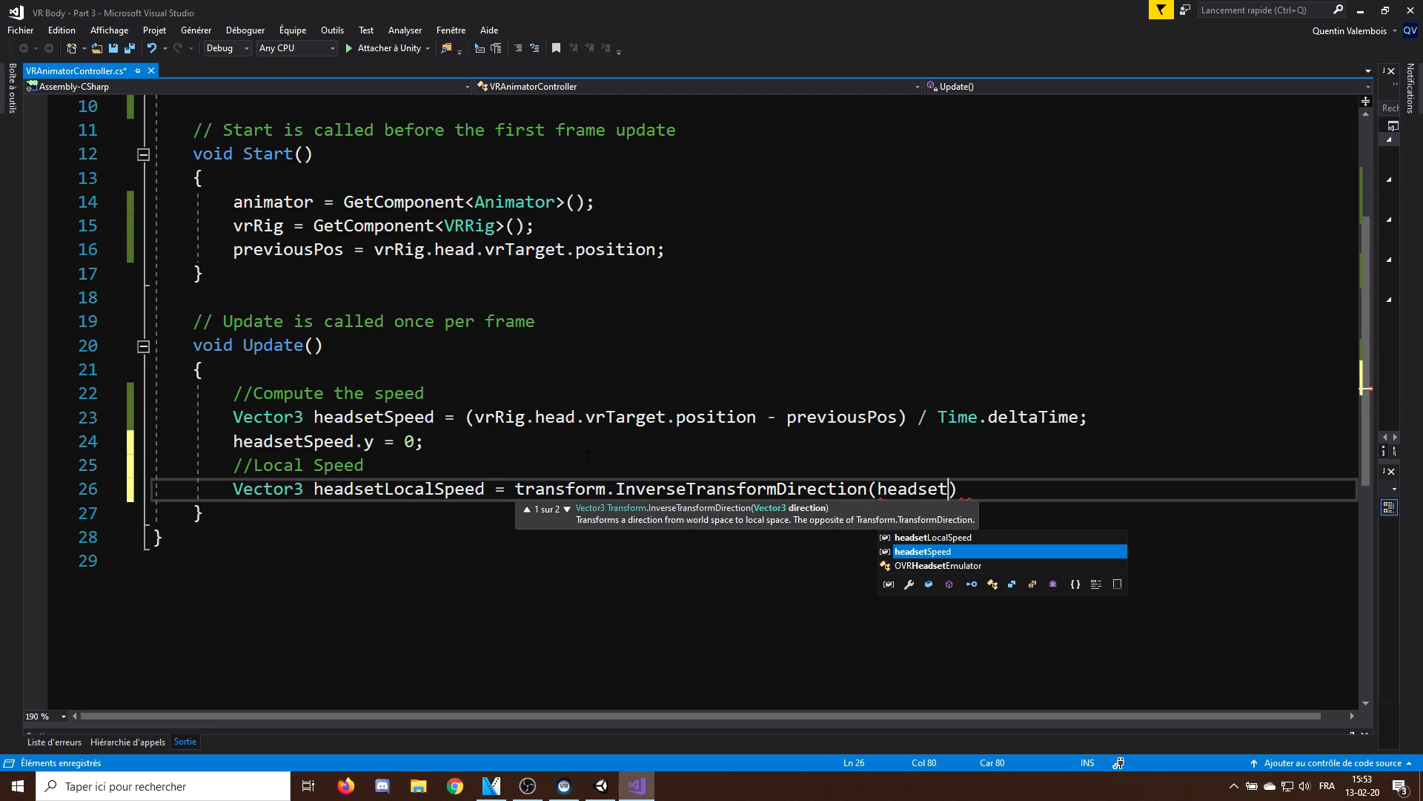
key("Tab")
type(");")
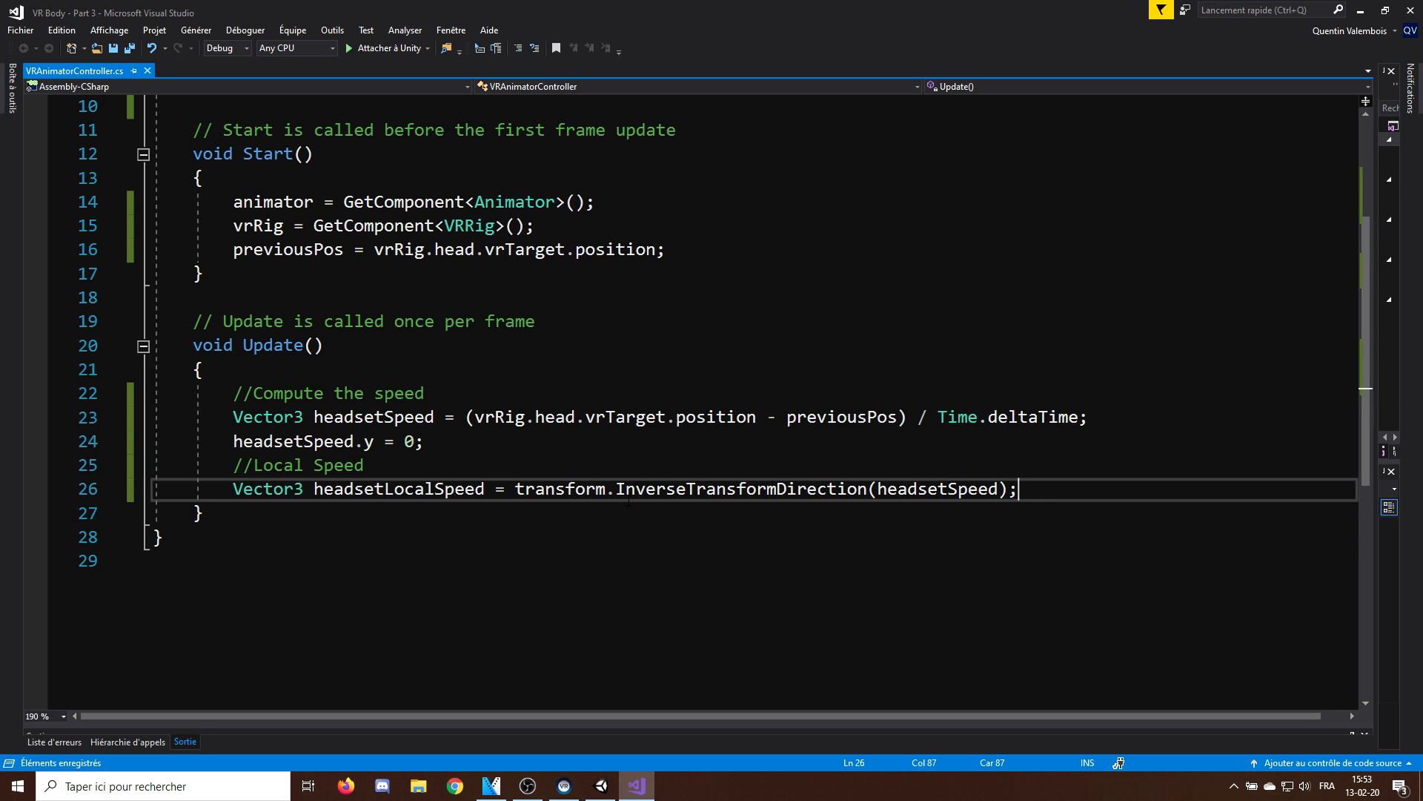
left_click_drag(617, 490, 871, 490)
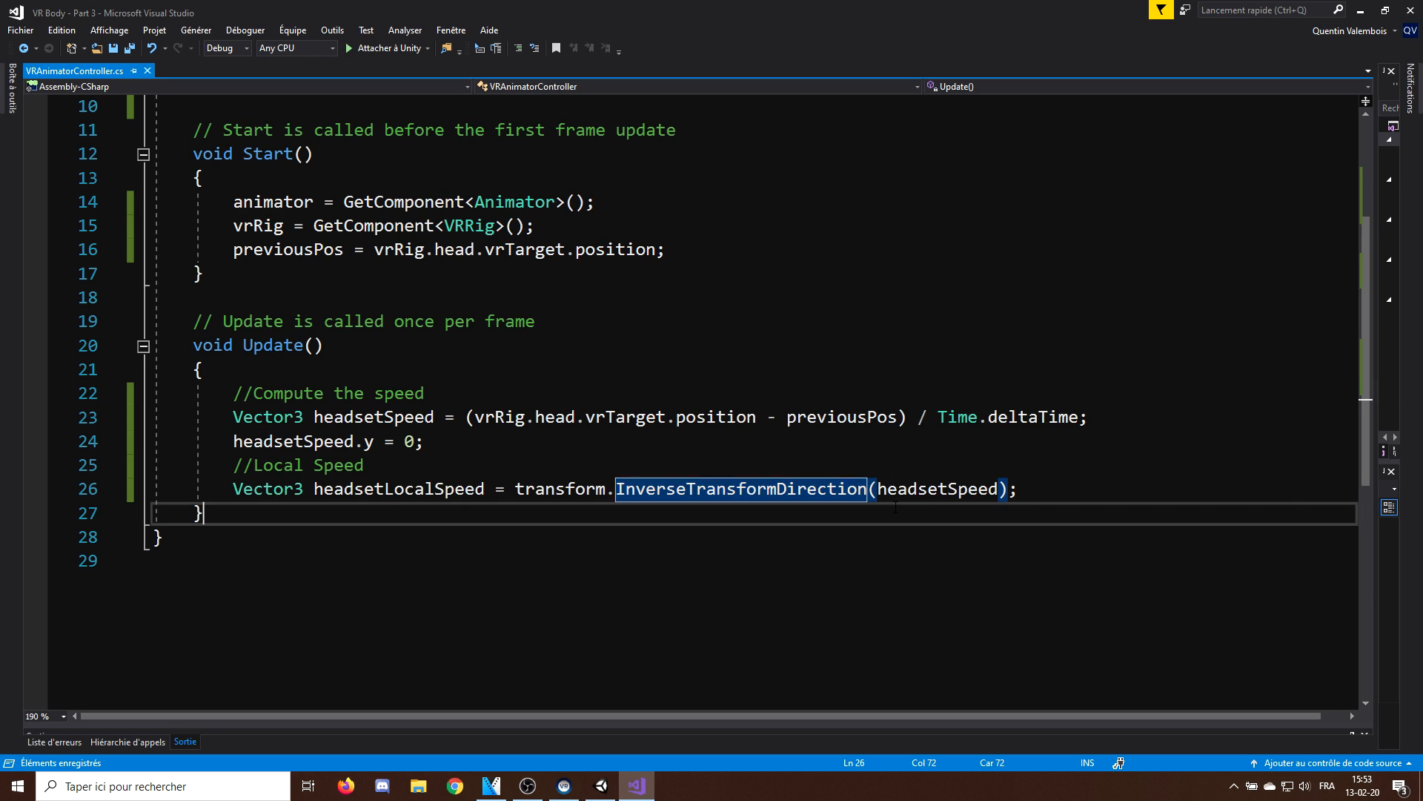
left_click(511, 511)
double_click(940, 490)
left_click(785, 537)
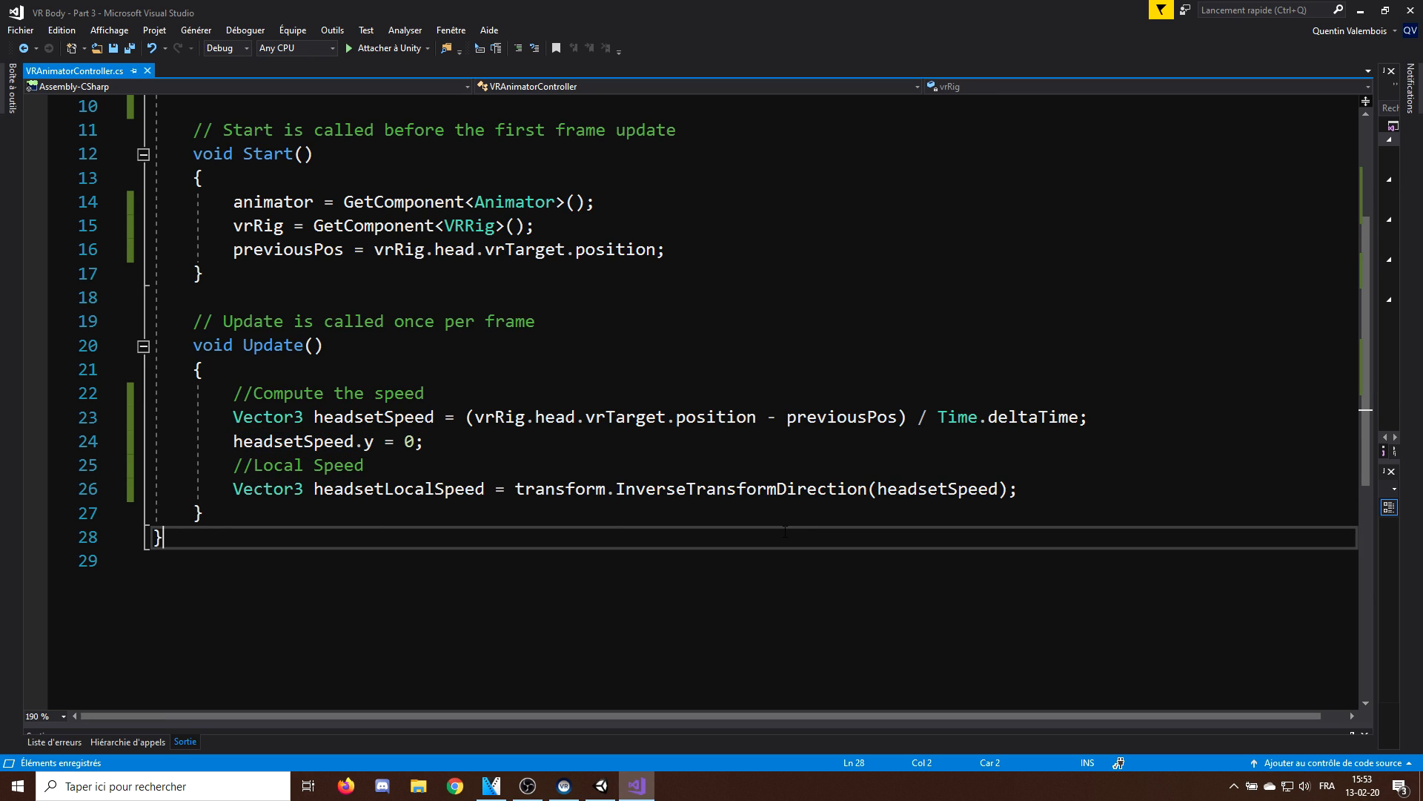
left_click(1051, 489)
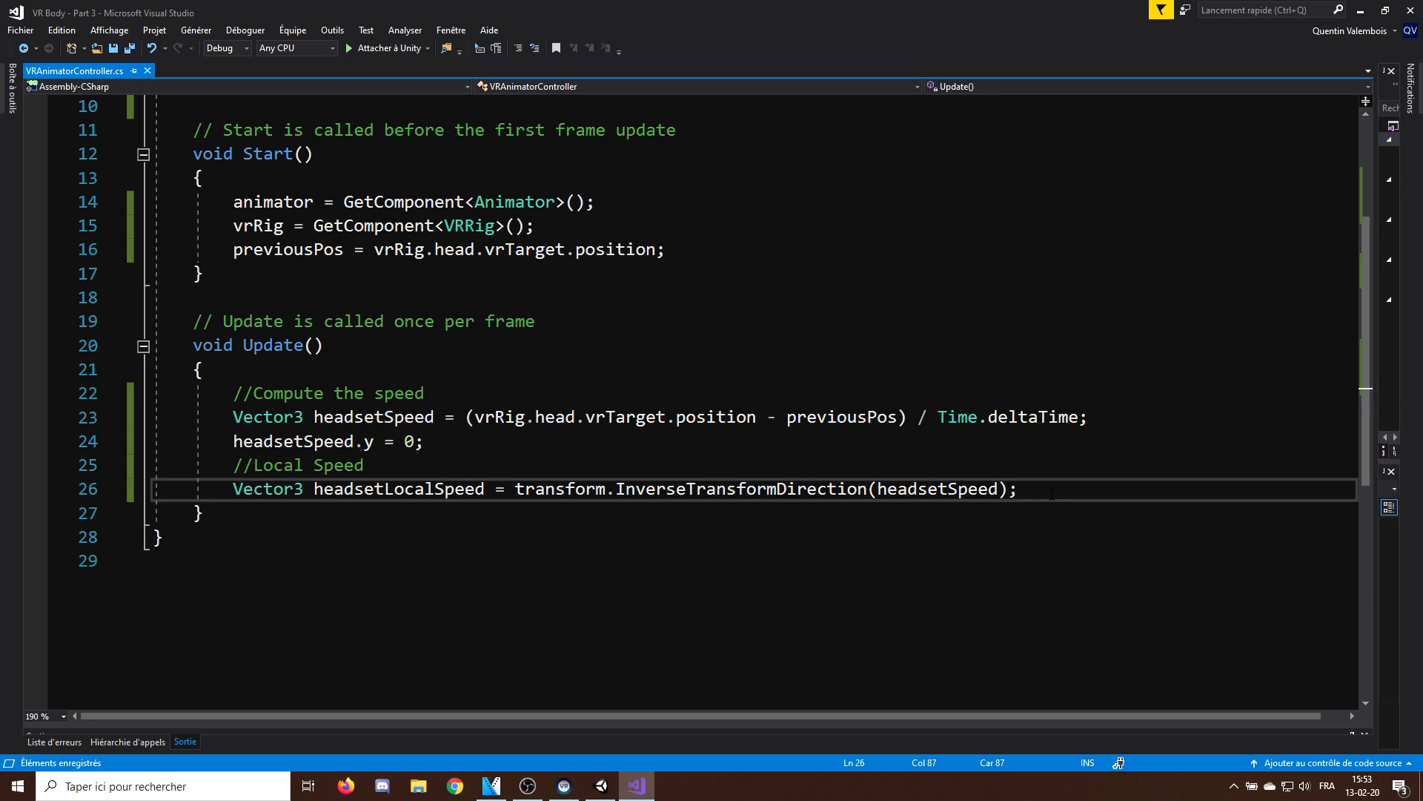
- Refresh previousPos = vrRig.head.vrTarget.position at the end of Update
key("Return")
type("prev")
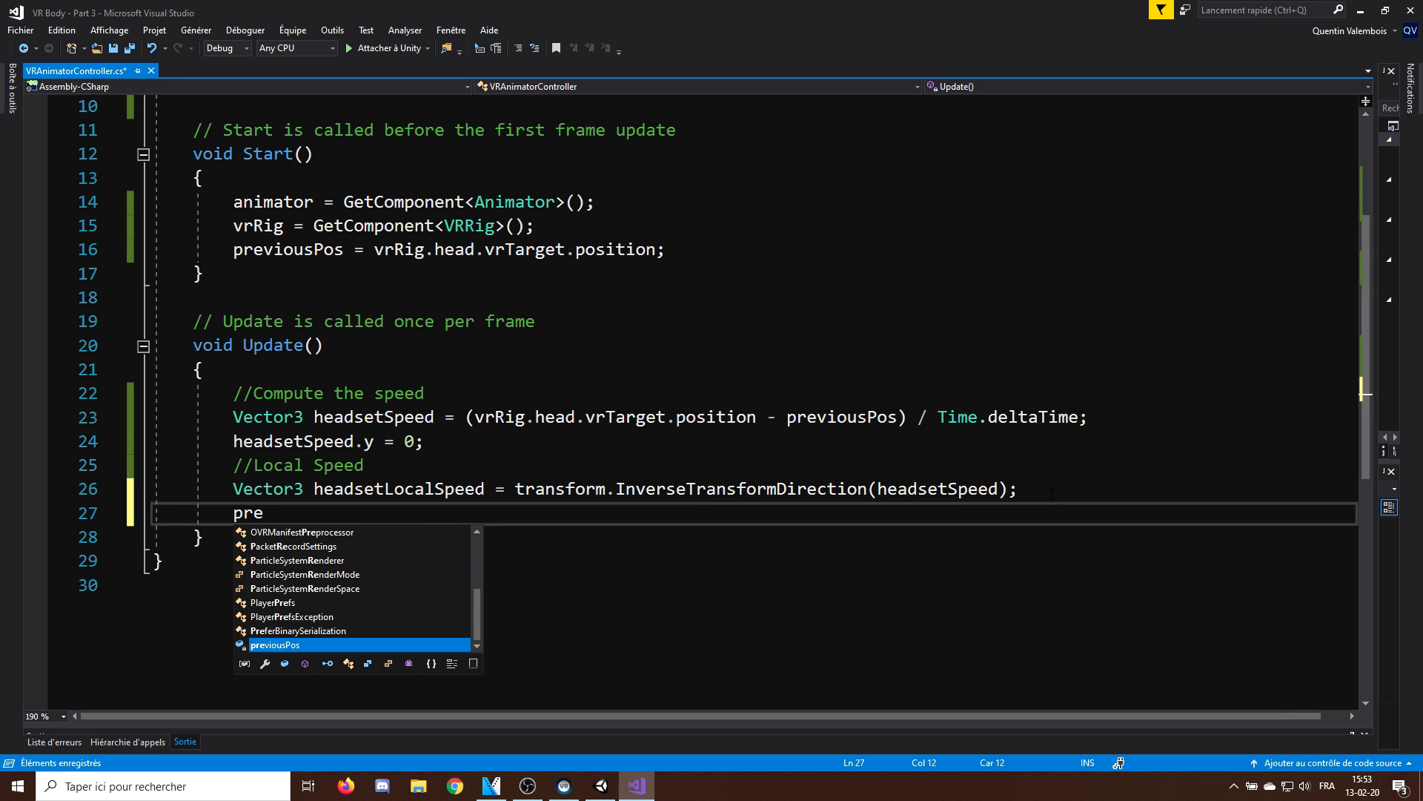
key("Tab")
type("= vrRig.head.vr")
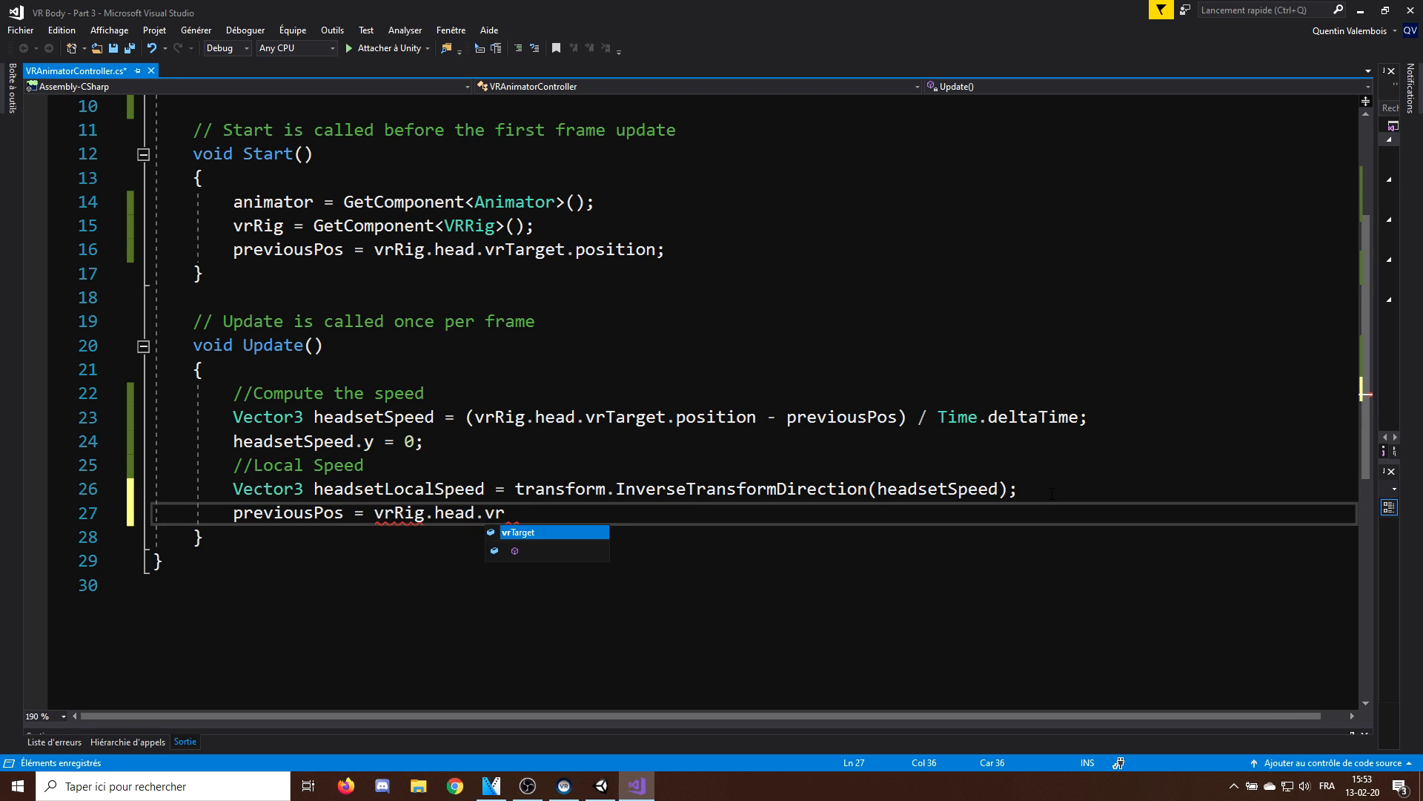
type("Target.position;")
key("Return")
key("Return")
type("//Set Animator Val")
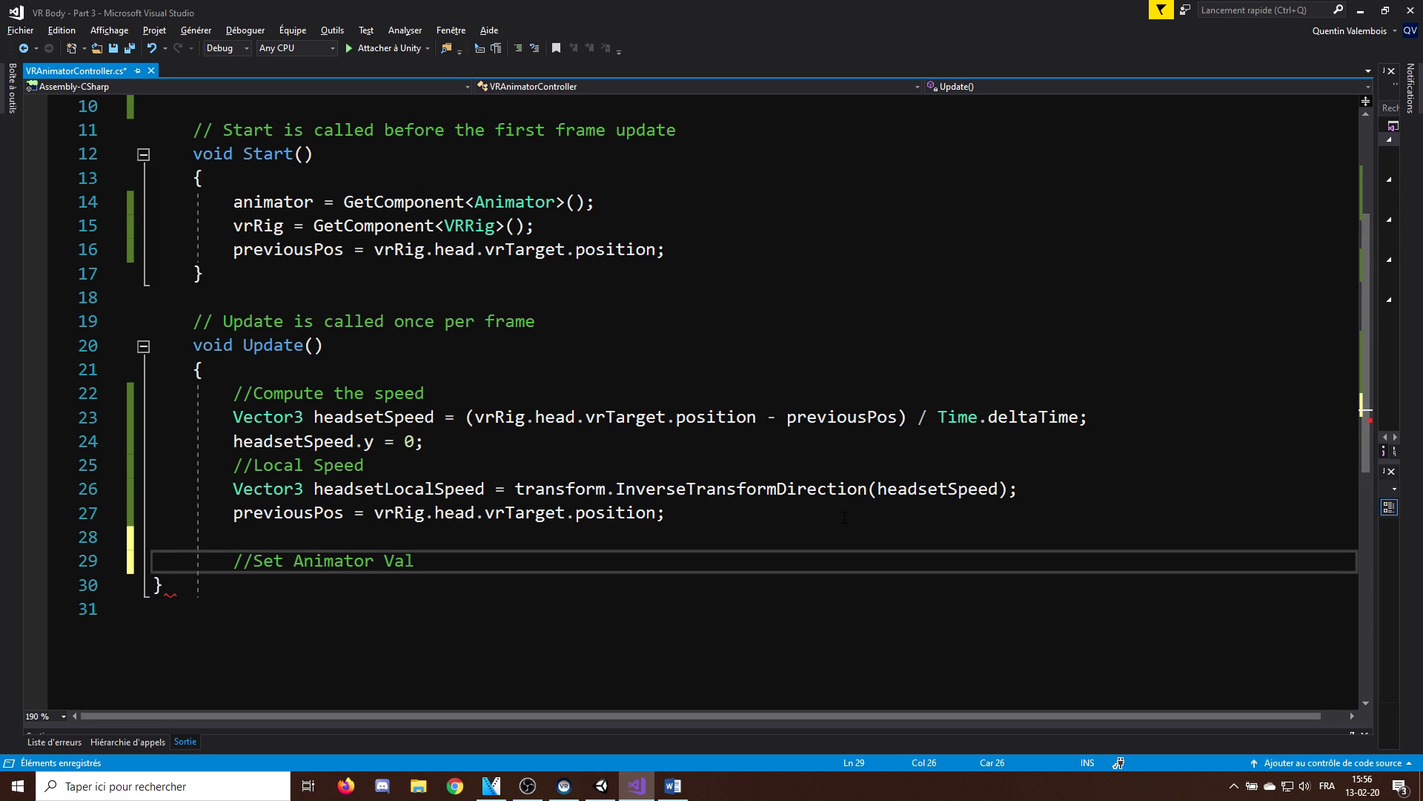
type("ues")
- Set isMoving from headsetLocalSpeed.magnitude compared against speedTreshold in Update
key("Return")
type("animator.")
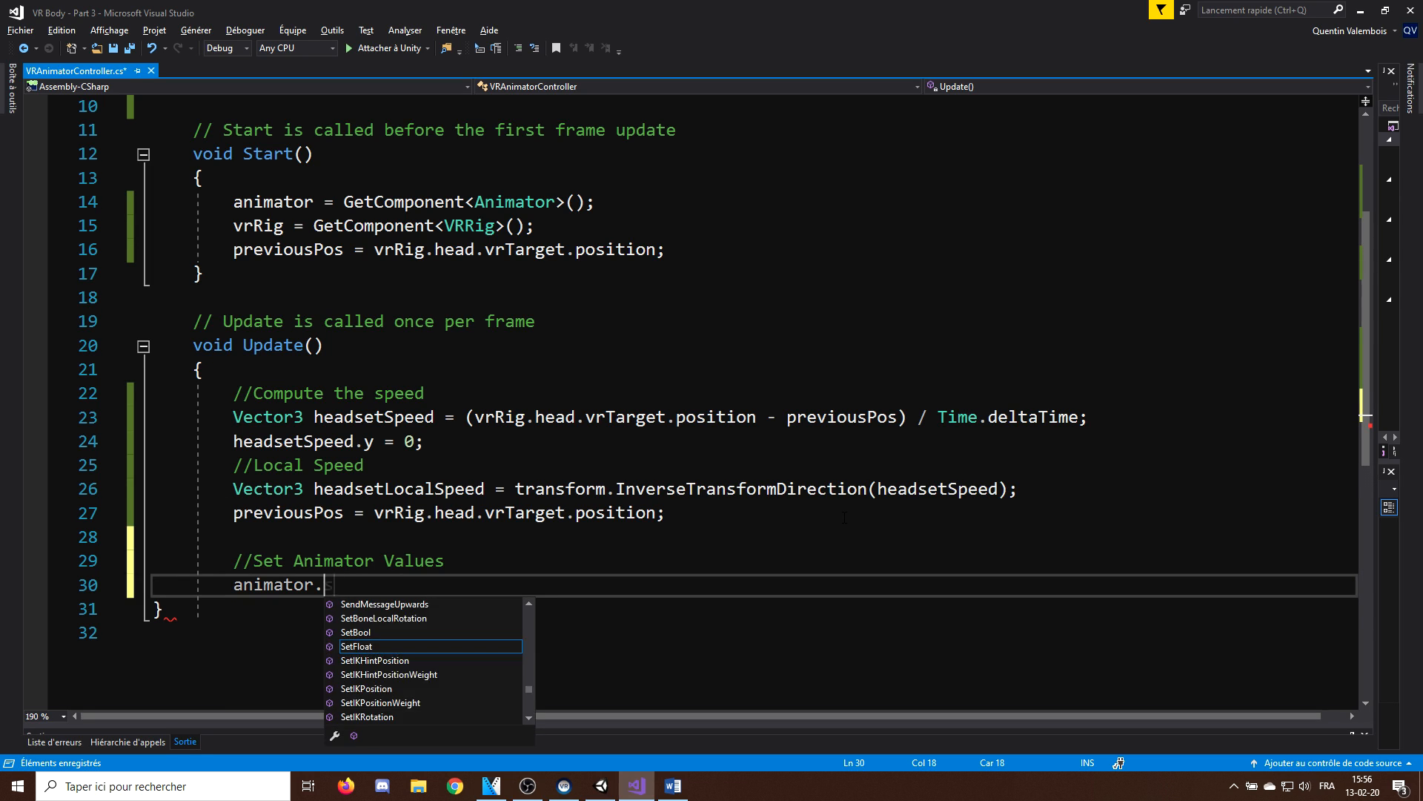
type("setb(")
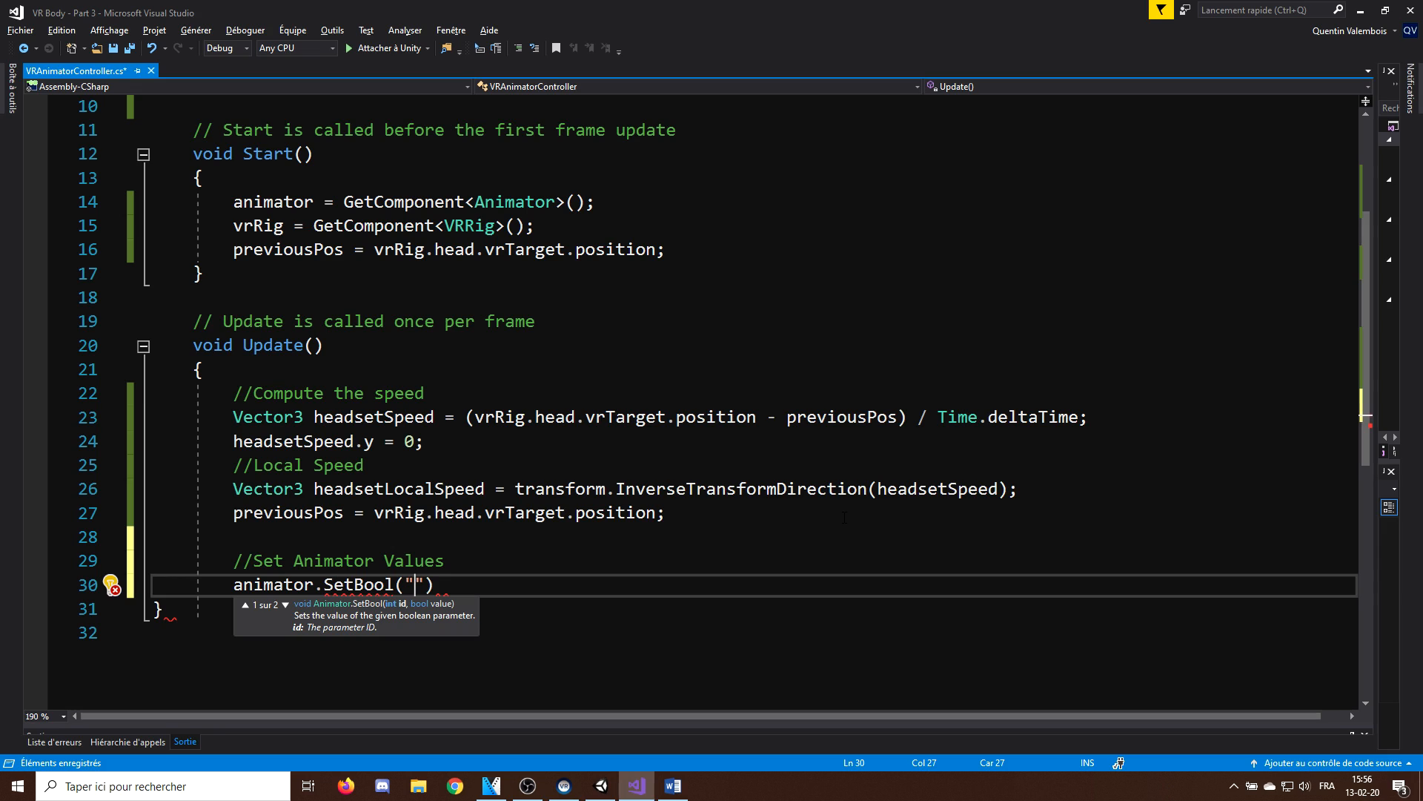
type("isMoving")
key("Right")
type(",")
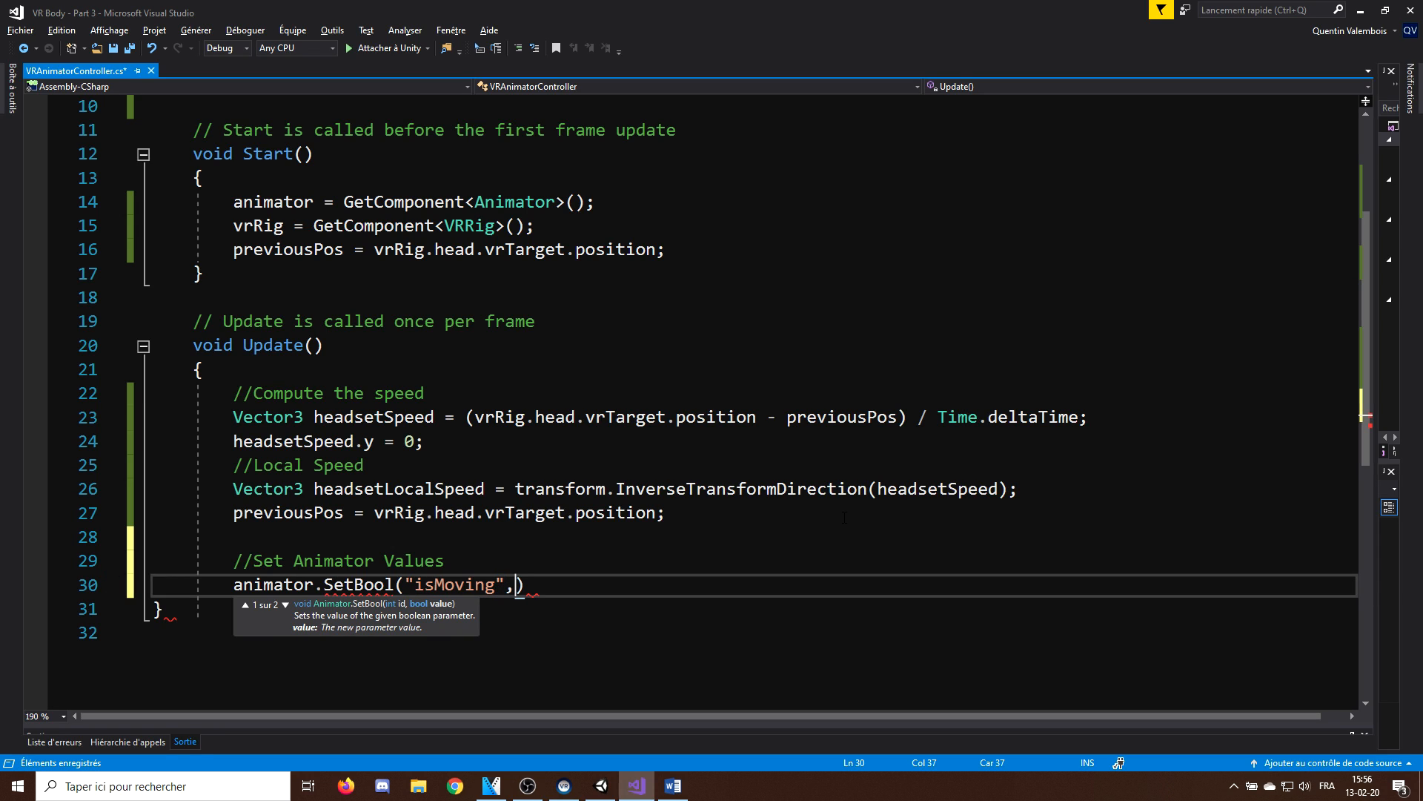
type("headset")
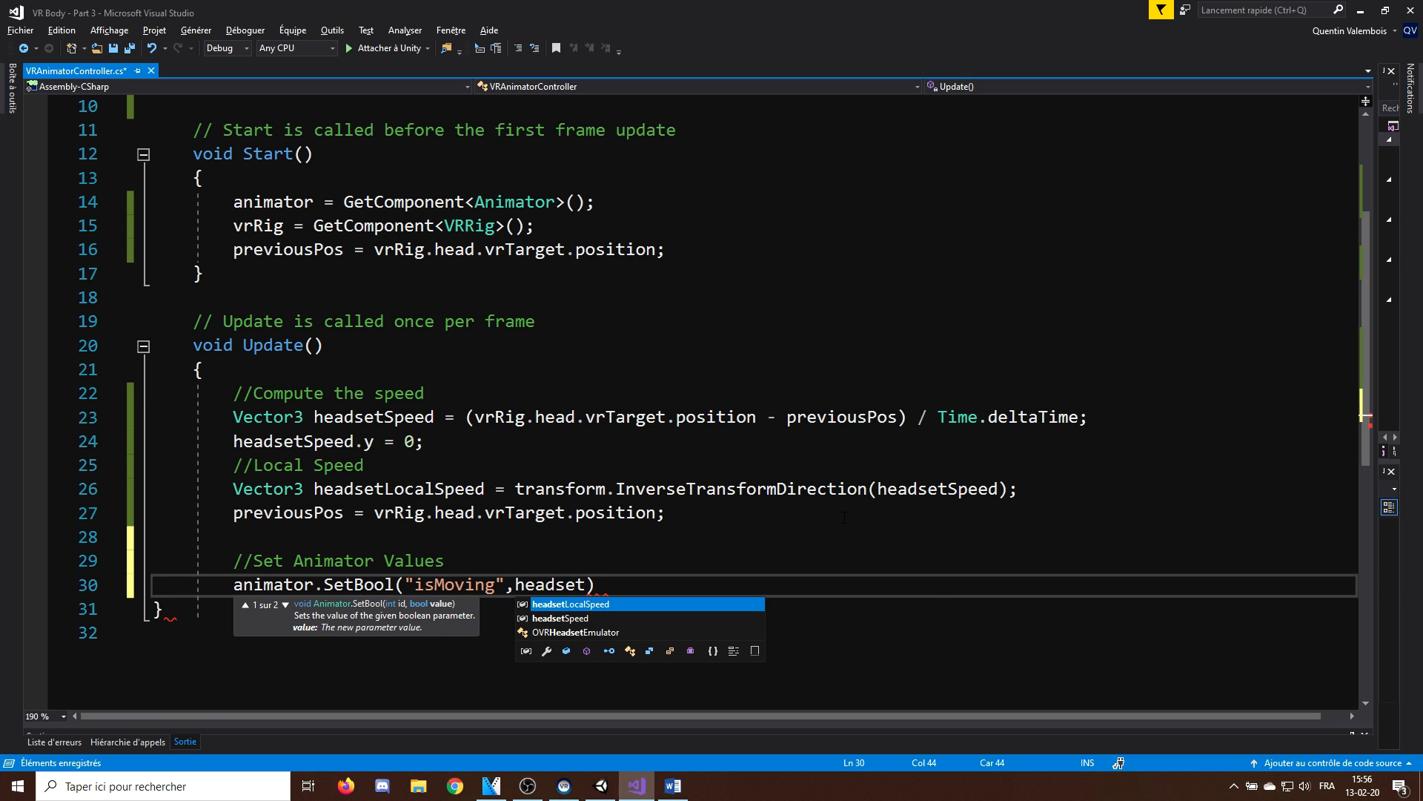
key("Tab")
type(".ma")
key("Tab")
type("> speedTreshold);")
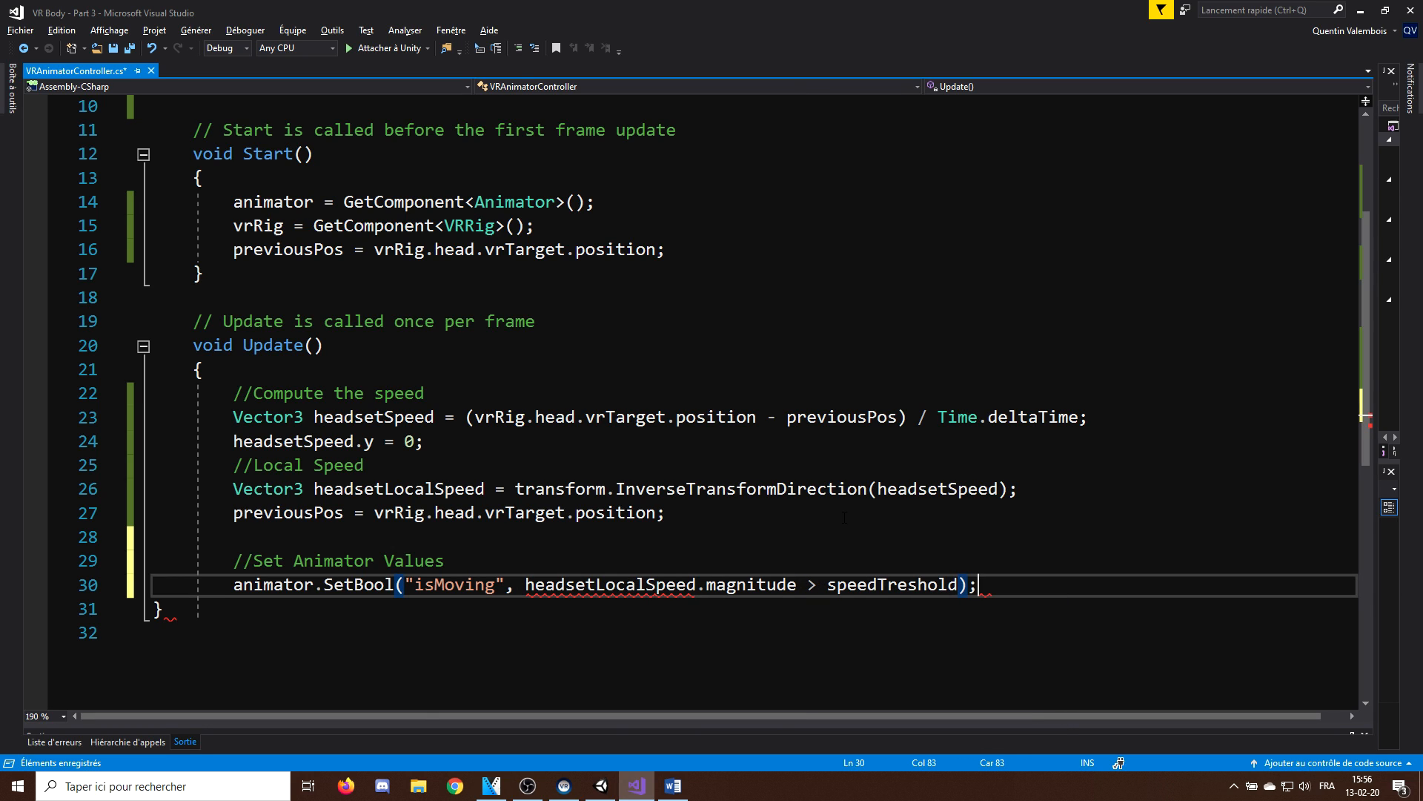
scroll(711, 400, "up", 5)
- Declare public float speedTreshold = 0.1f at the top of the class and save
left_click(414, 298)
left_click(384, 227)
key("Return")
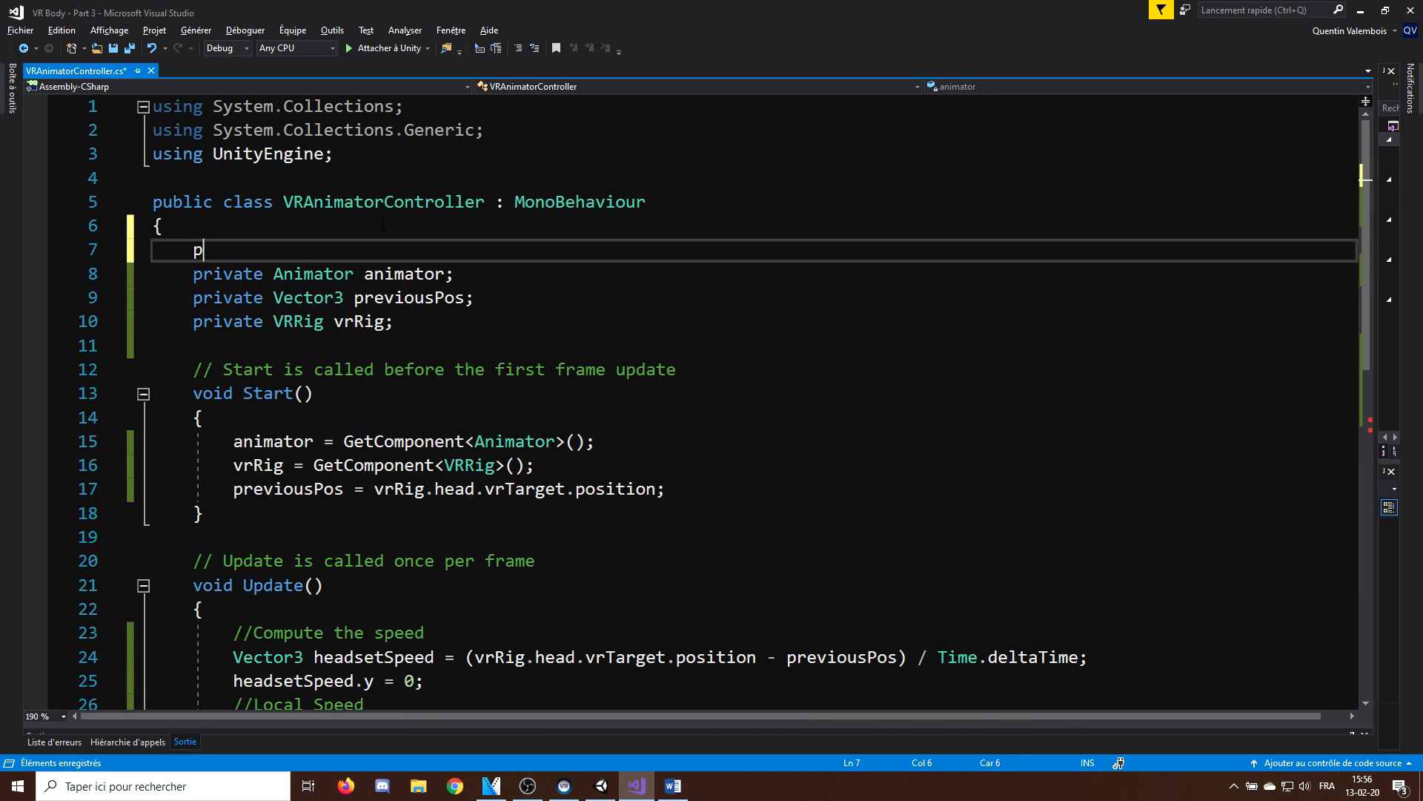
type("public float speedTreshold = 0.1f")
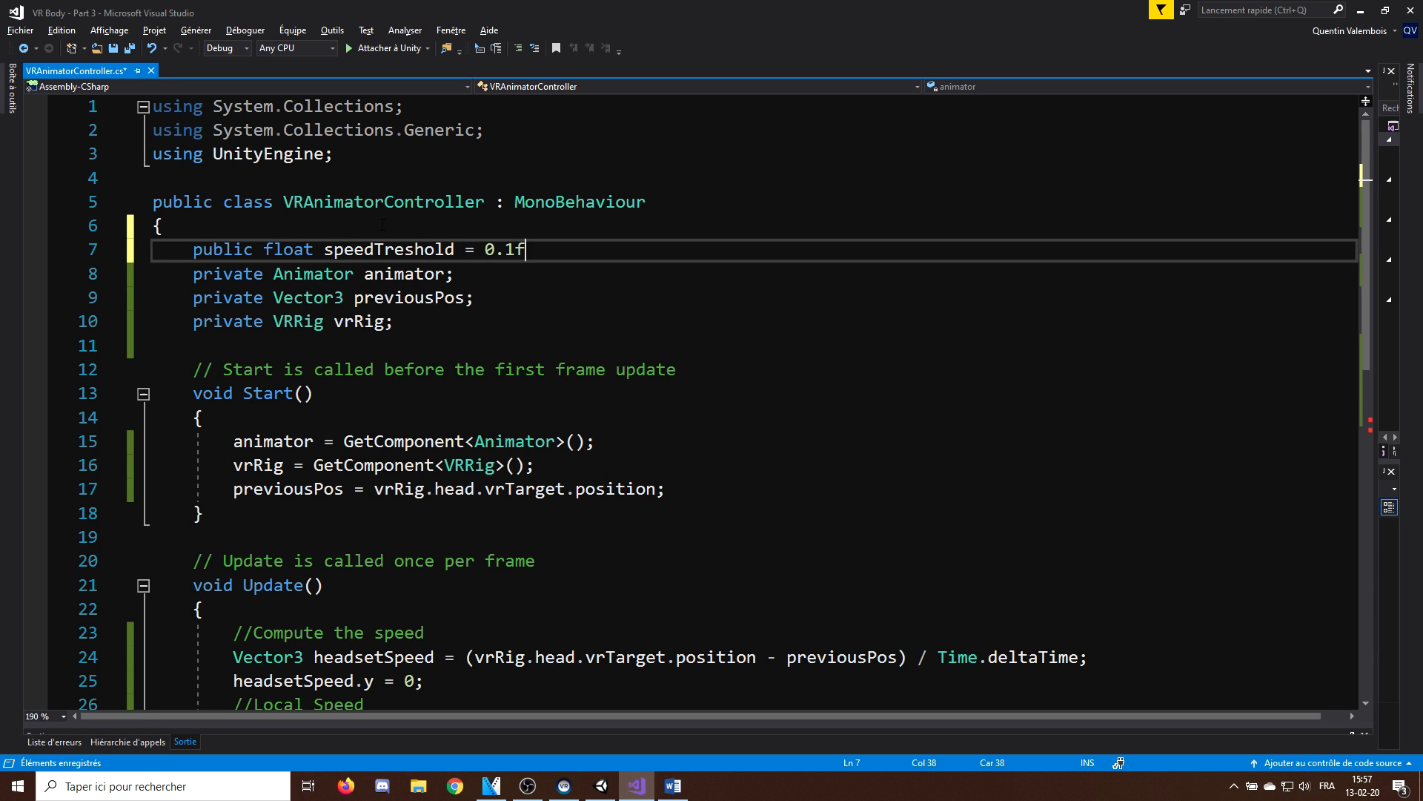
type(";")
key("ctrl+s")
scroll(712, 400, "down", 5)
scroll(711, 401, "down", 2)
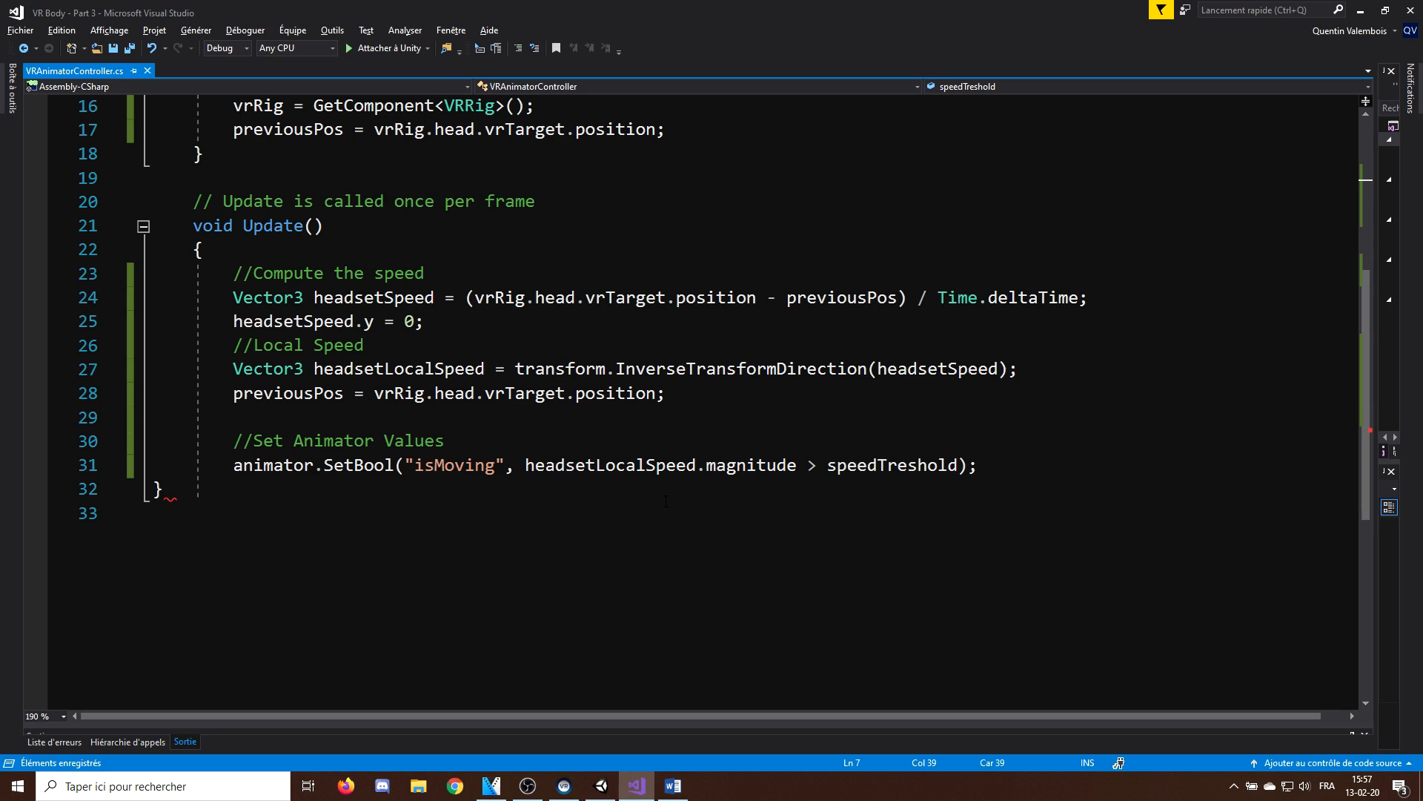
left_click(1096, 467)
key("Return")
- Send DirectionX as Mathf.Clamp(headsetLocalSpeed.x, -1, 1) to the animator
key("ctrl+s")
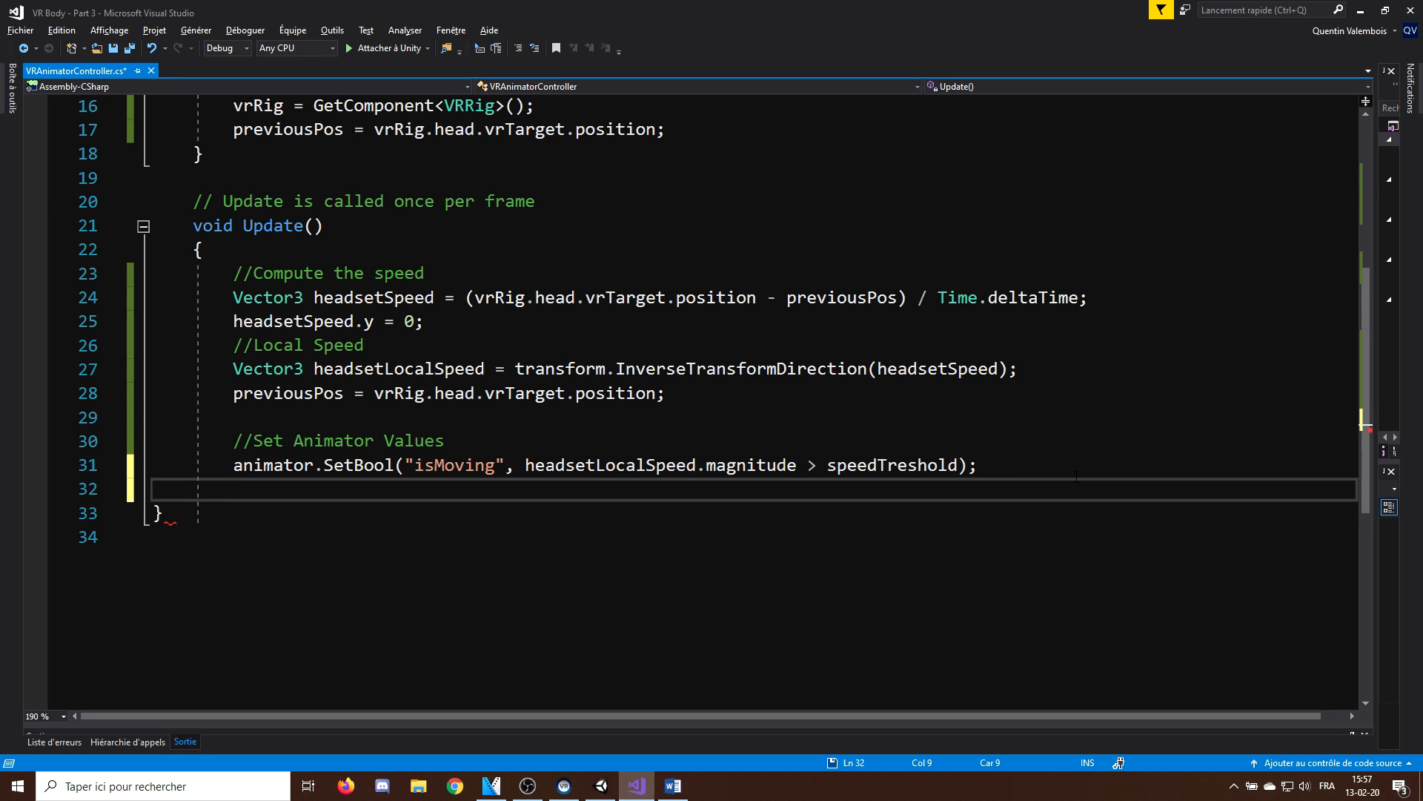
key("Down")
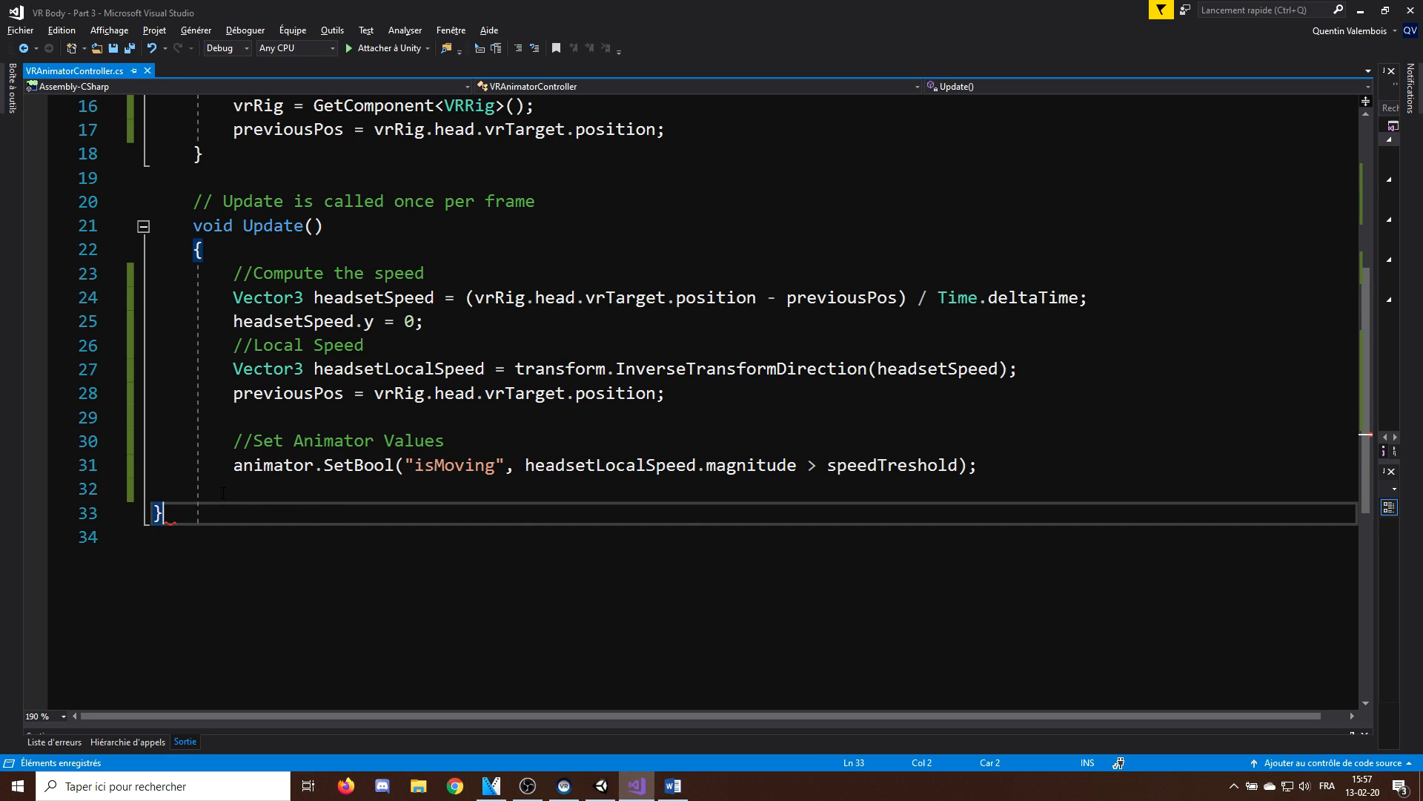
key("Up")
key("Up")
key("End")
key("Return")
key("Return")
type("ani")
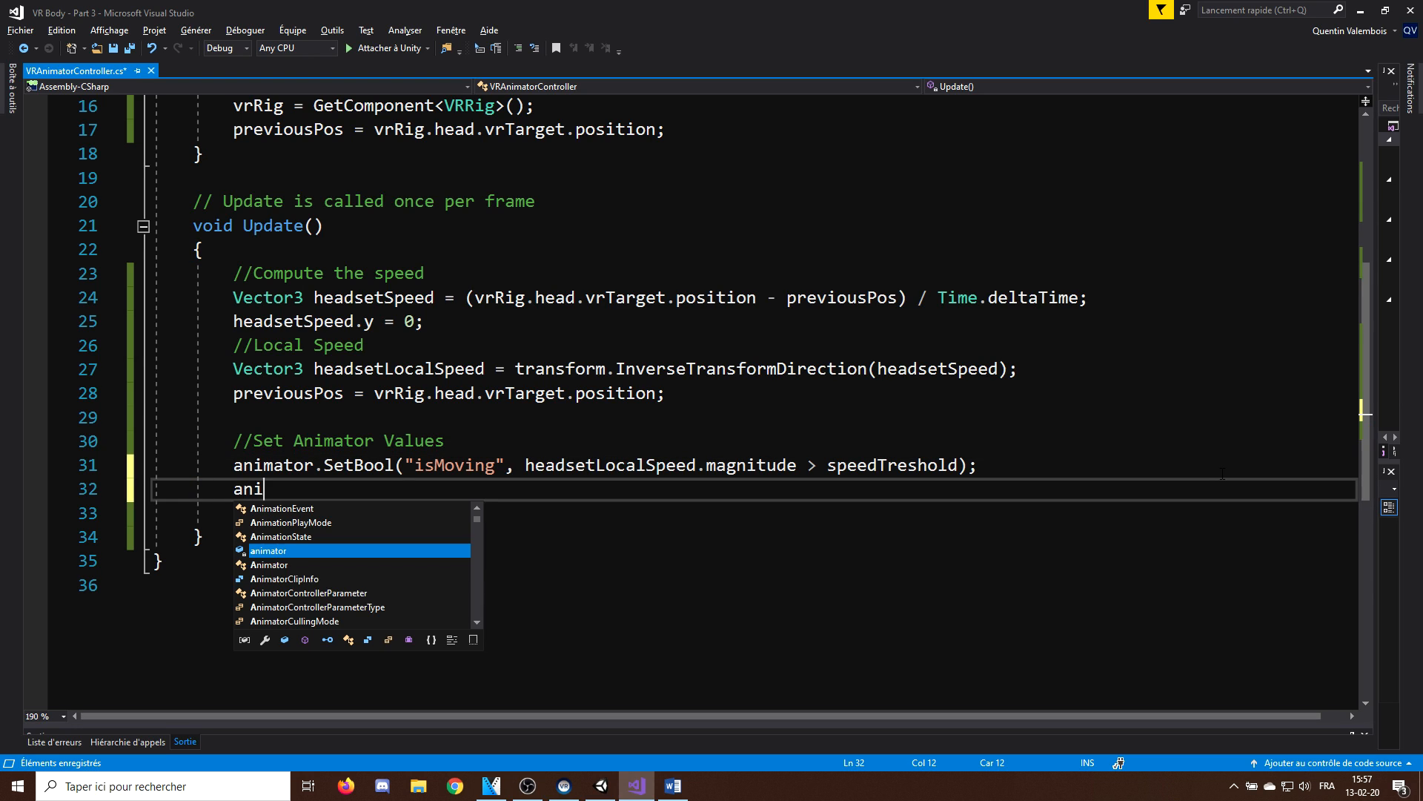
type("mator.setfl")
key("Tab")
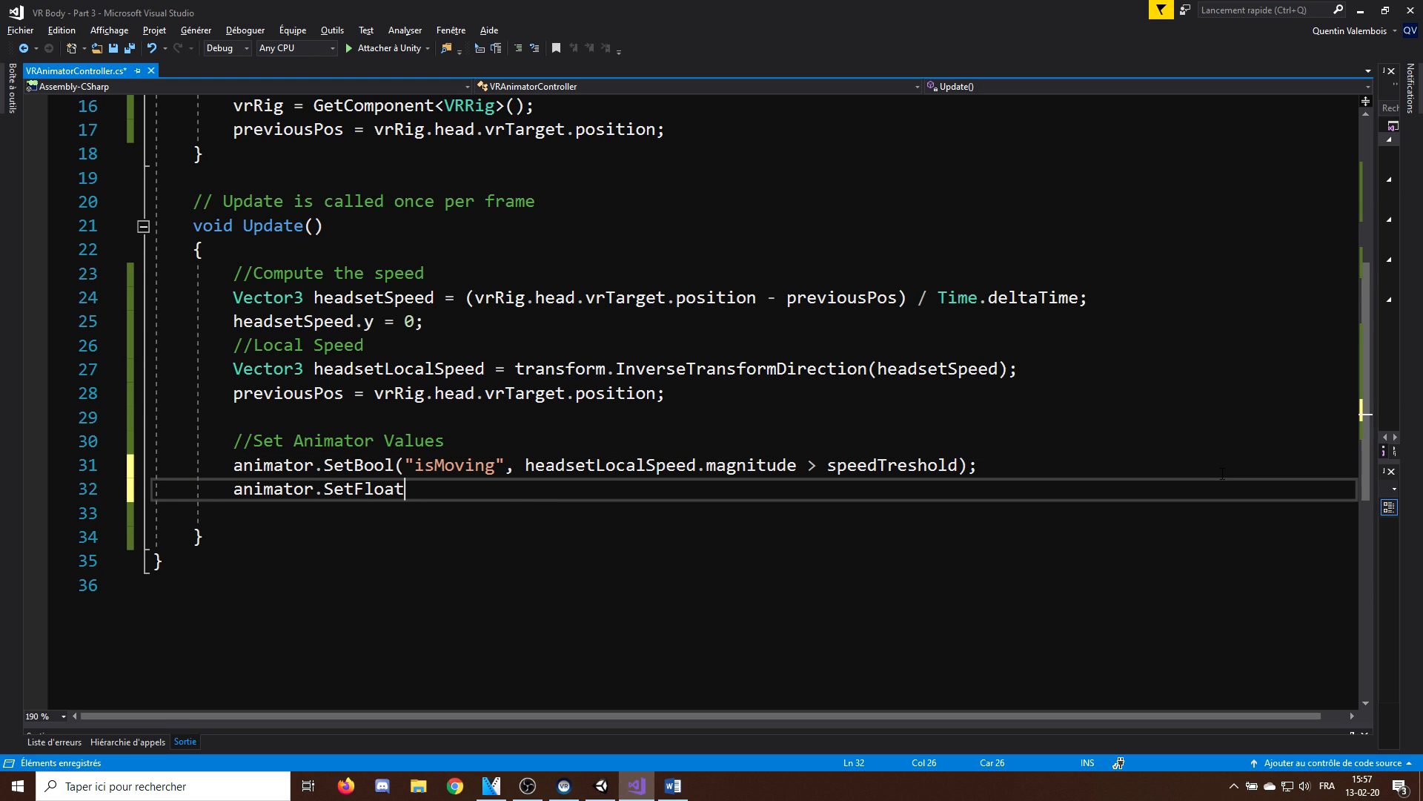
type("(\"DirectionX")
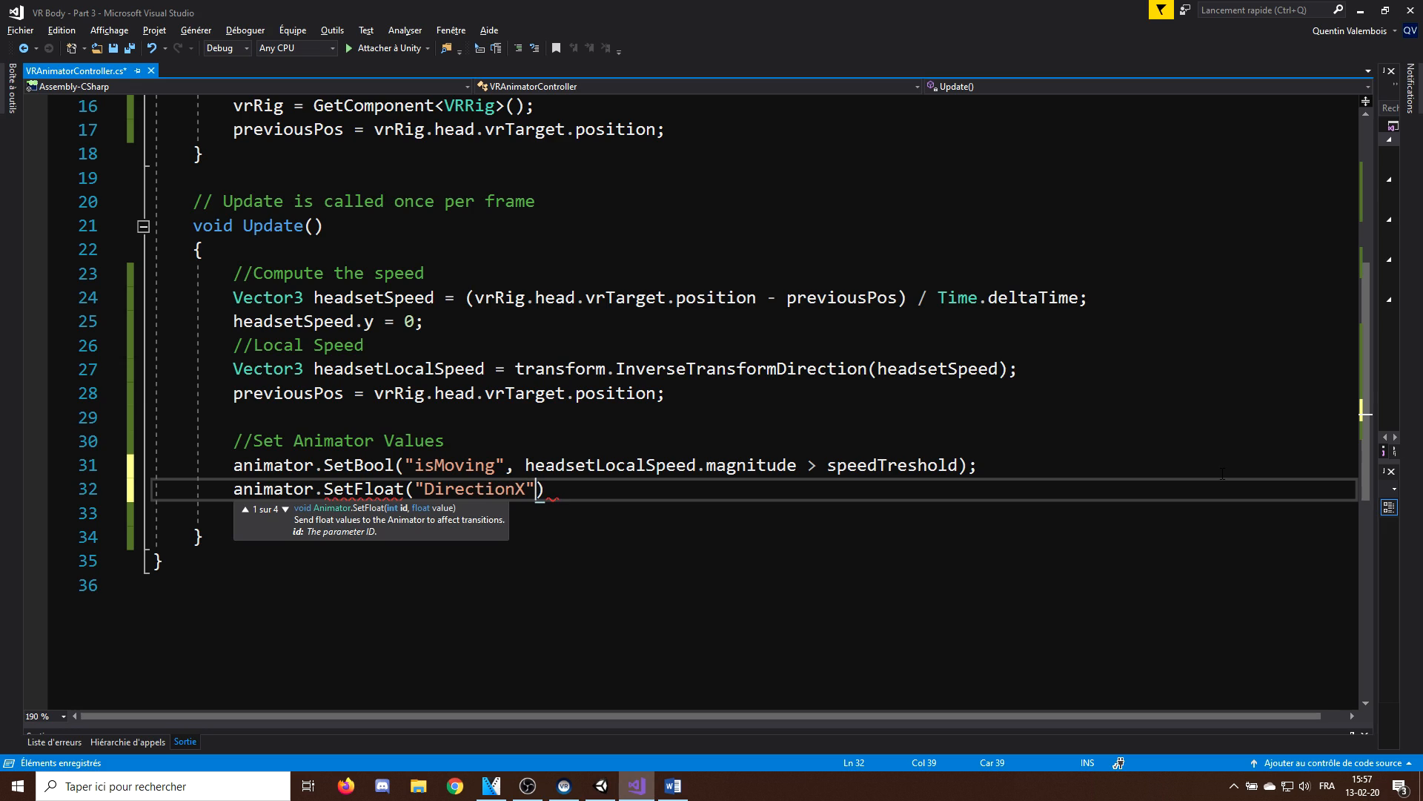
type("\",")
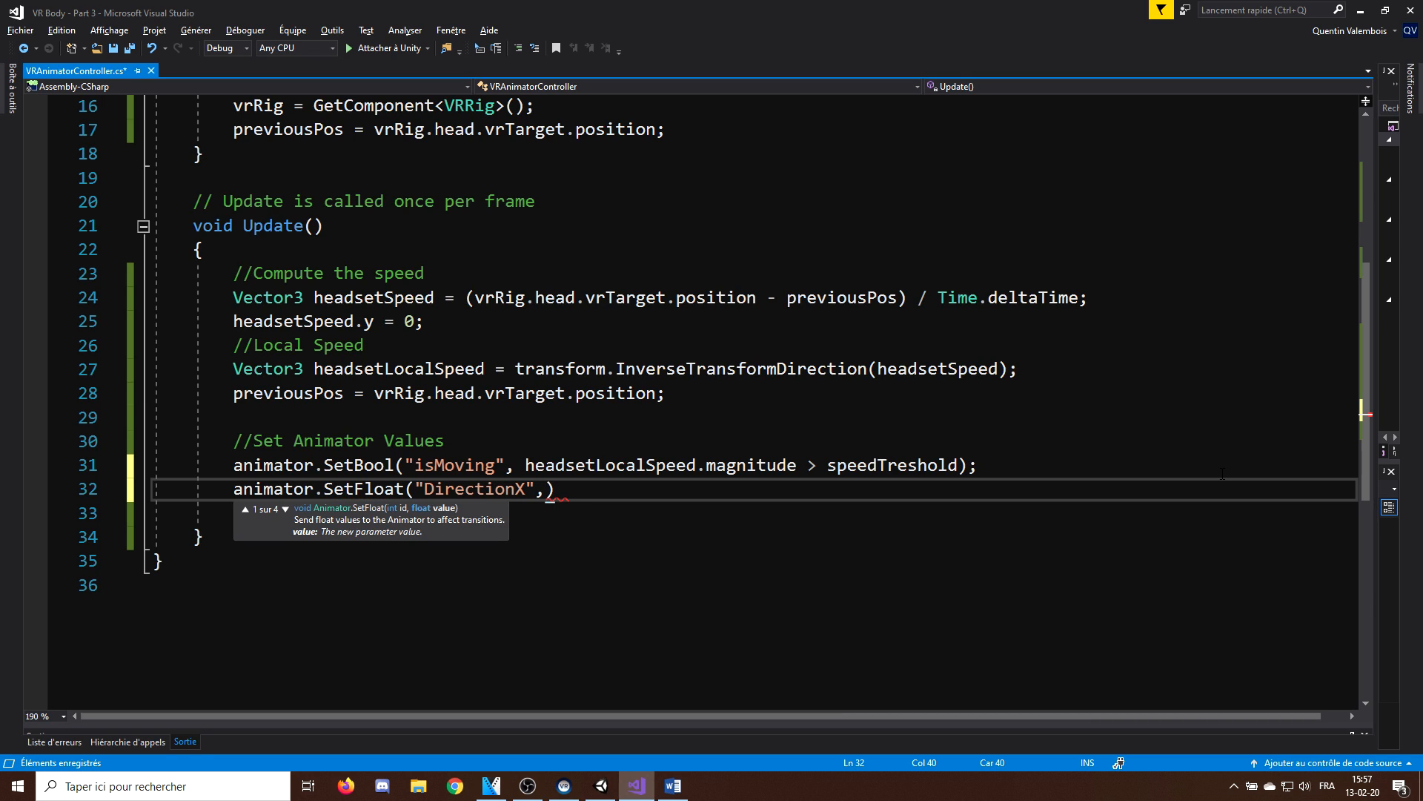
type("heads")
key("Tab")
type(".")
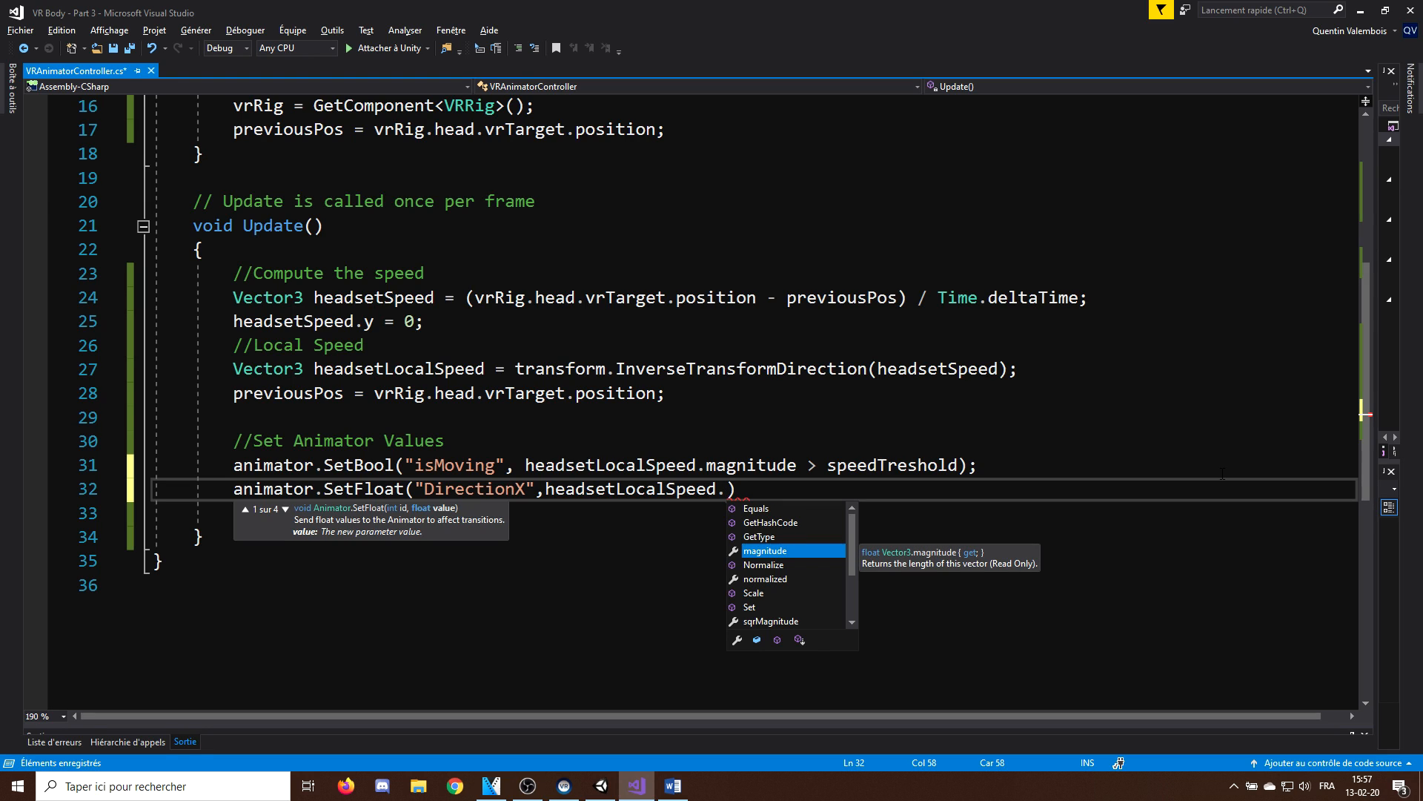
type("x")
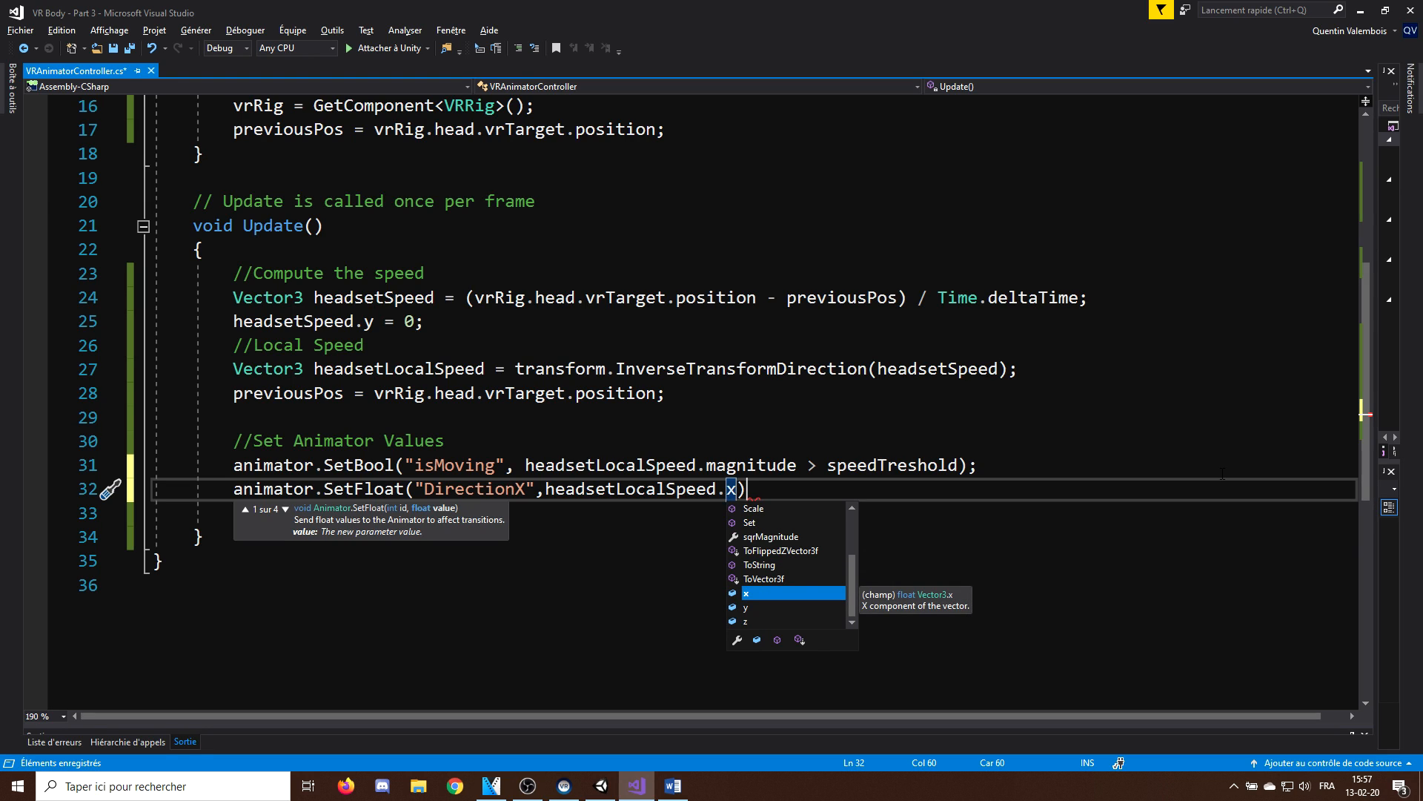
type(";Mathf.cla(")
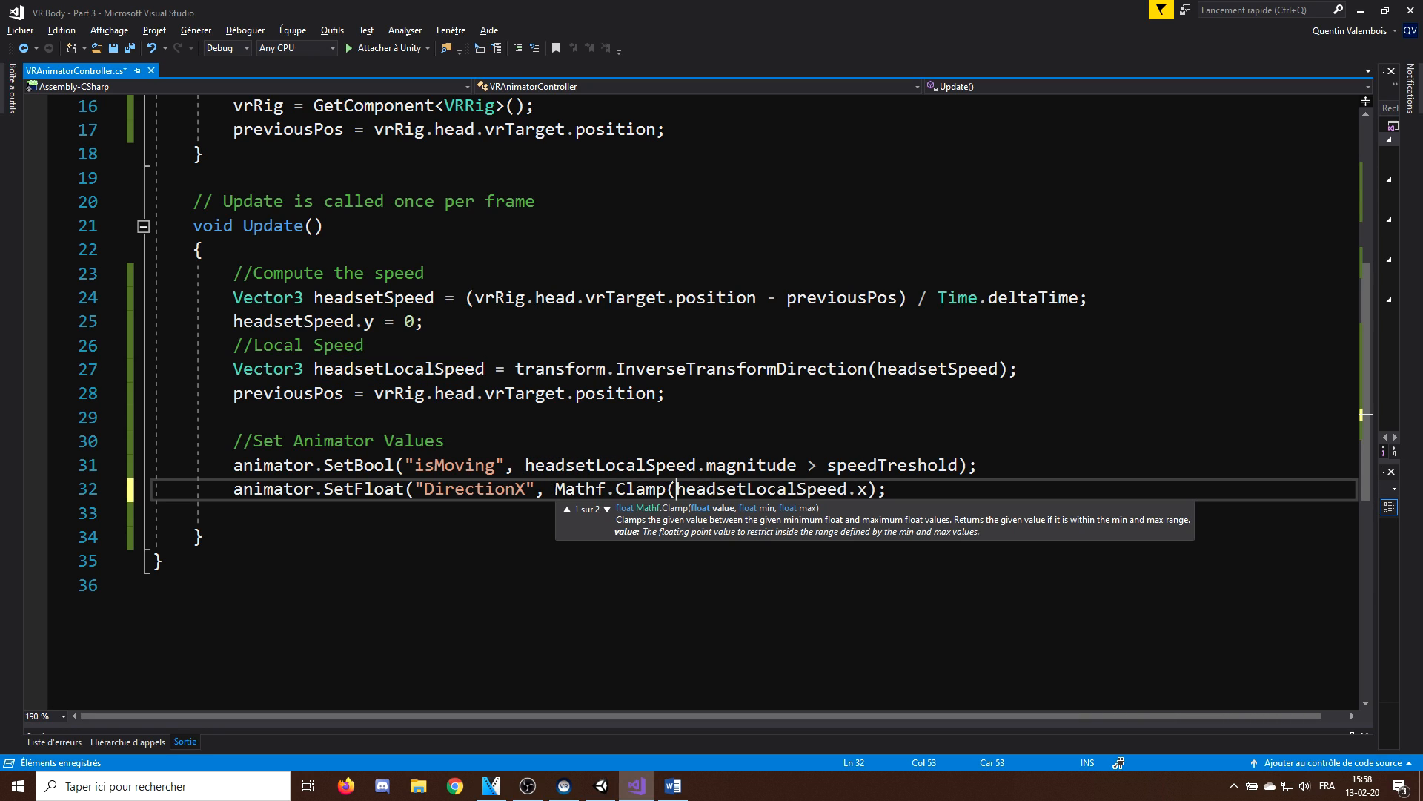
key("ctrl+Right")
key("ctrl+Right")
key("ctrl+Right")
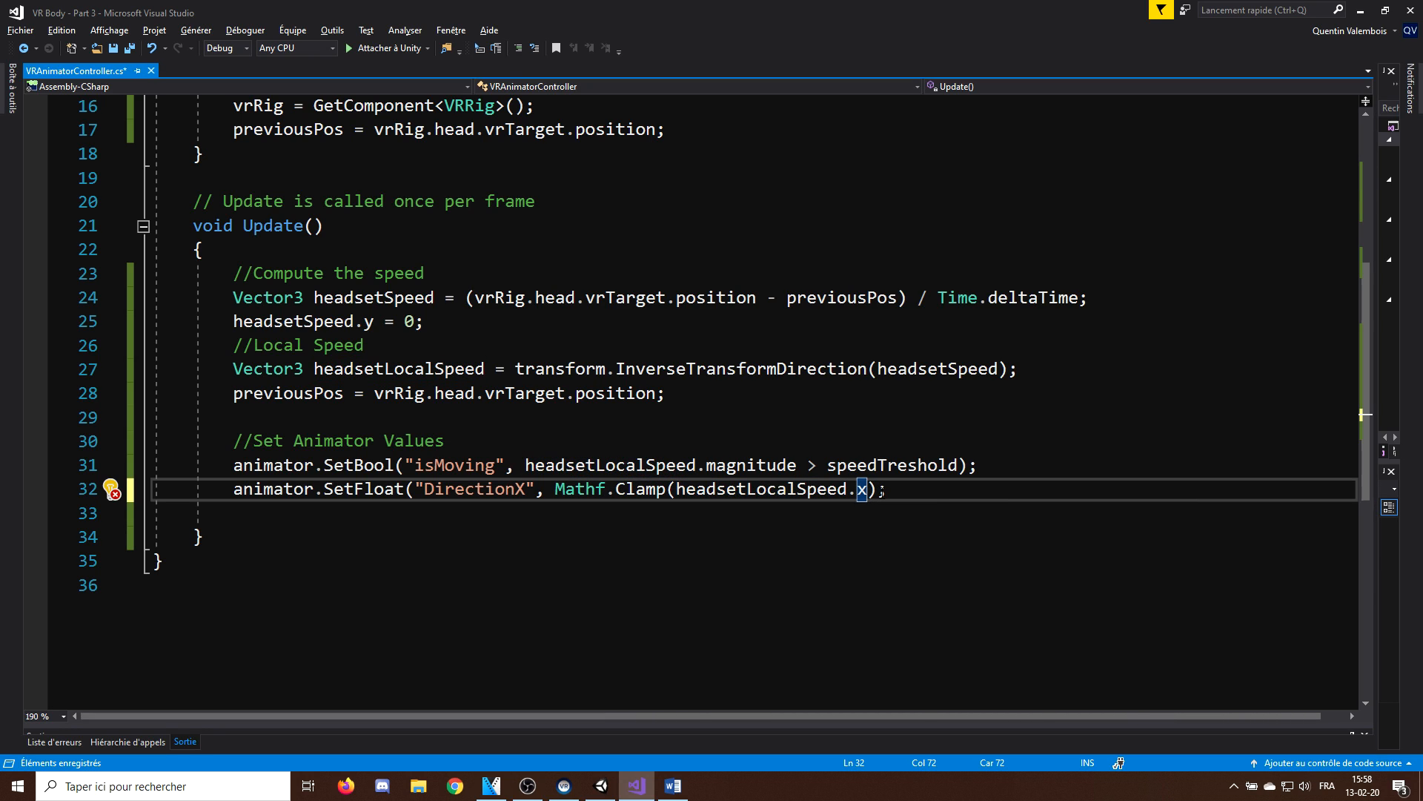
type(",-1,1")
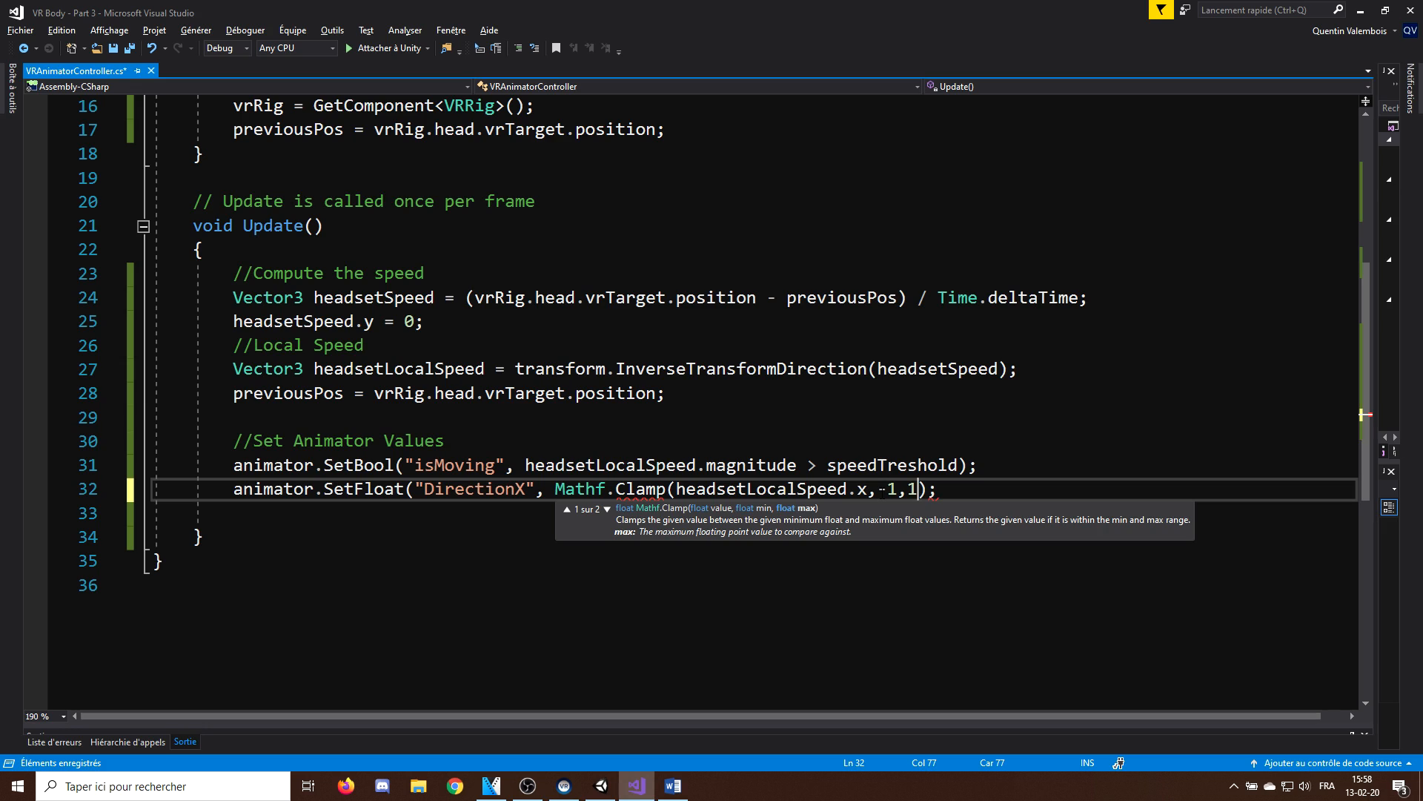
key("Right")
- Duplicate the line as DirectionY using headsetLocalSpeed.z, then save
key("shift+End")
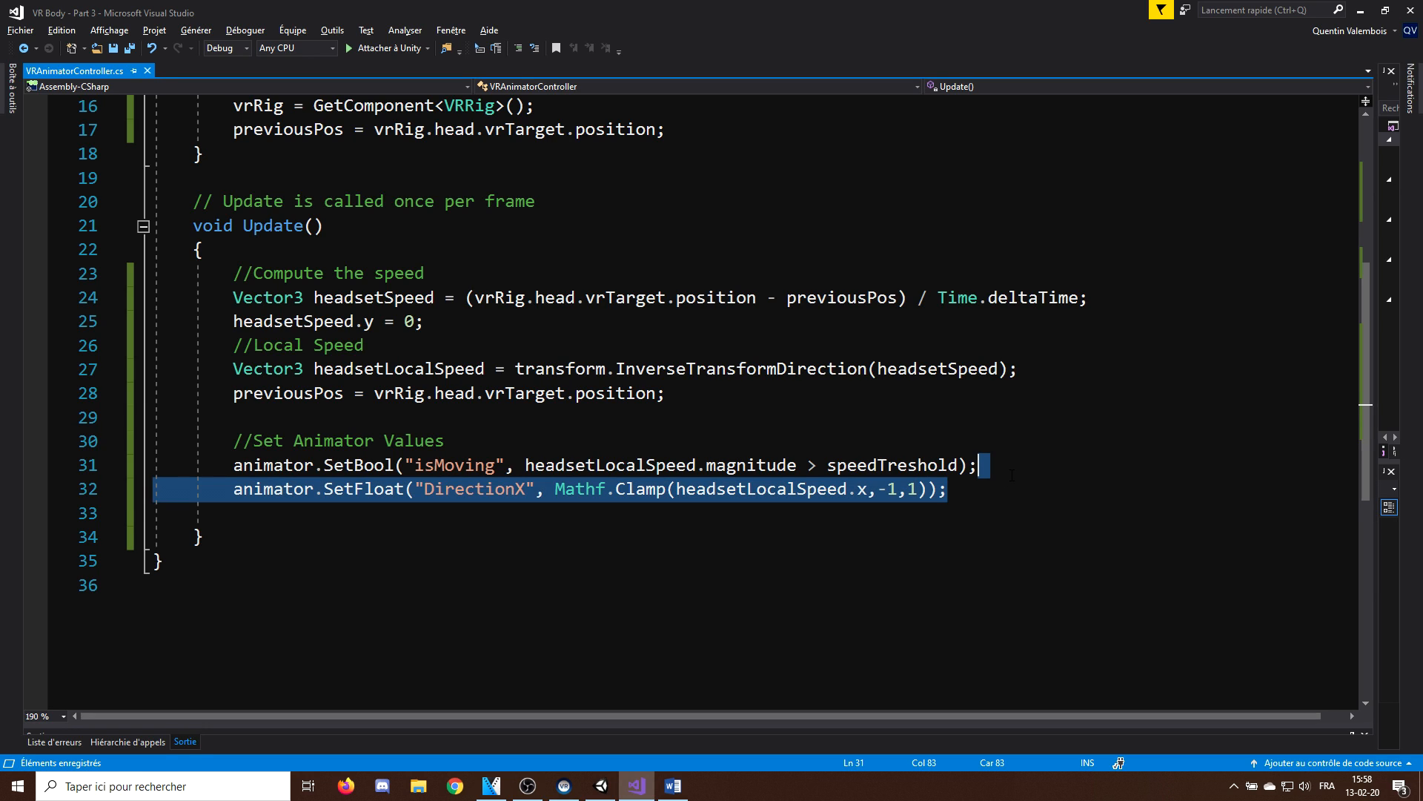
key("ctrl+c")
key("ctrl+v")
left_click_drag(528, 513, 518, 513)
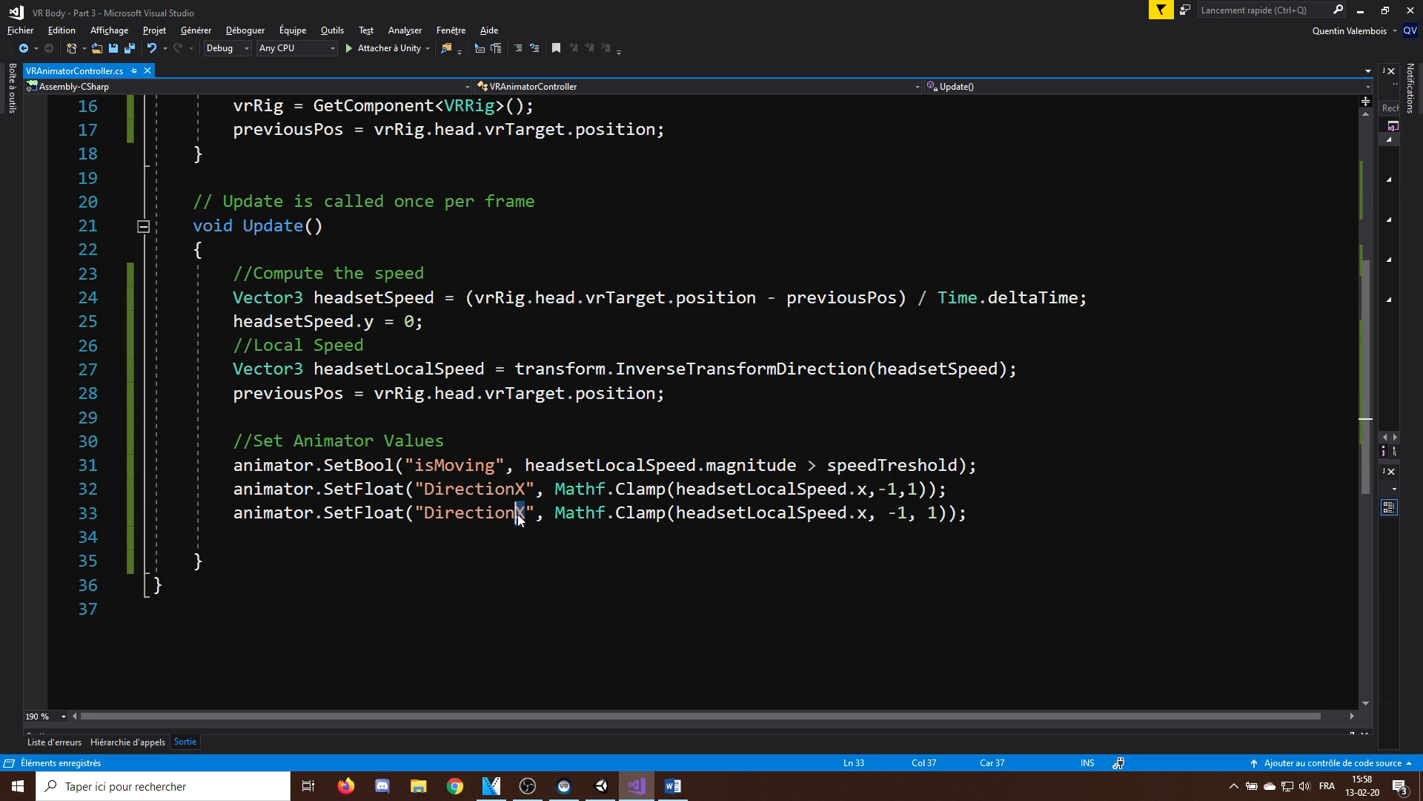
type("Y")
double_click(862, 512)
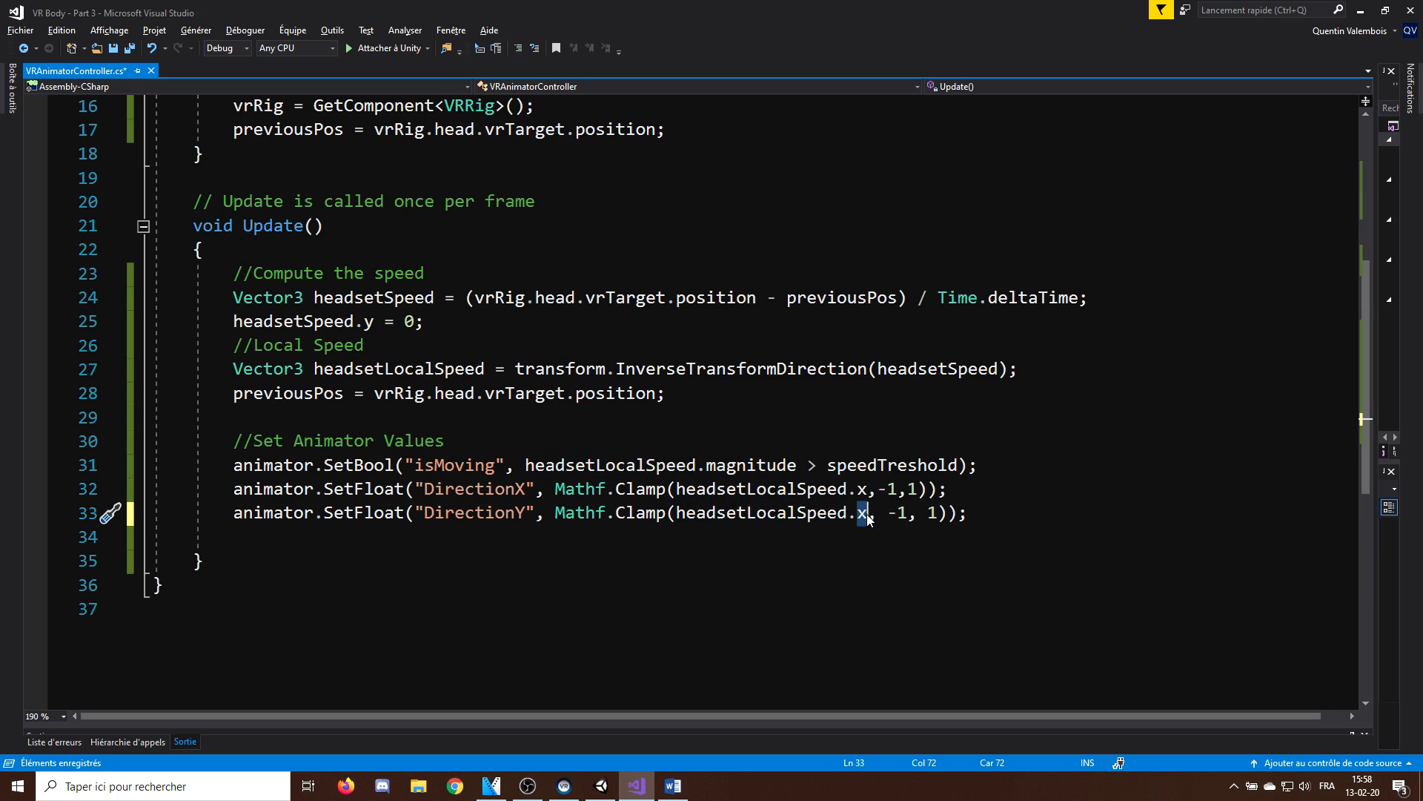
type("z")
key("Escape")
key("End")
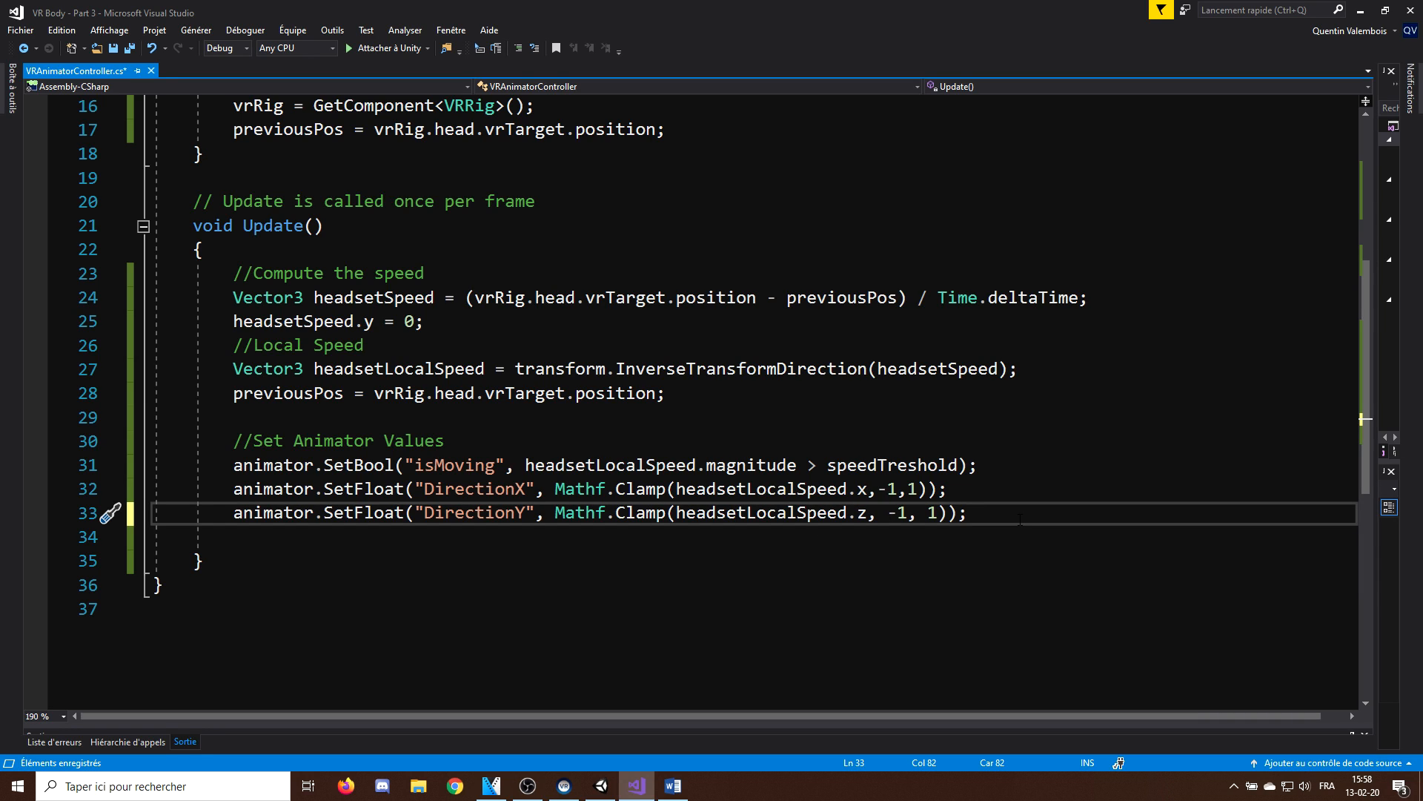
scroll(886, 514, "up", 1)
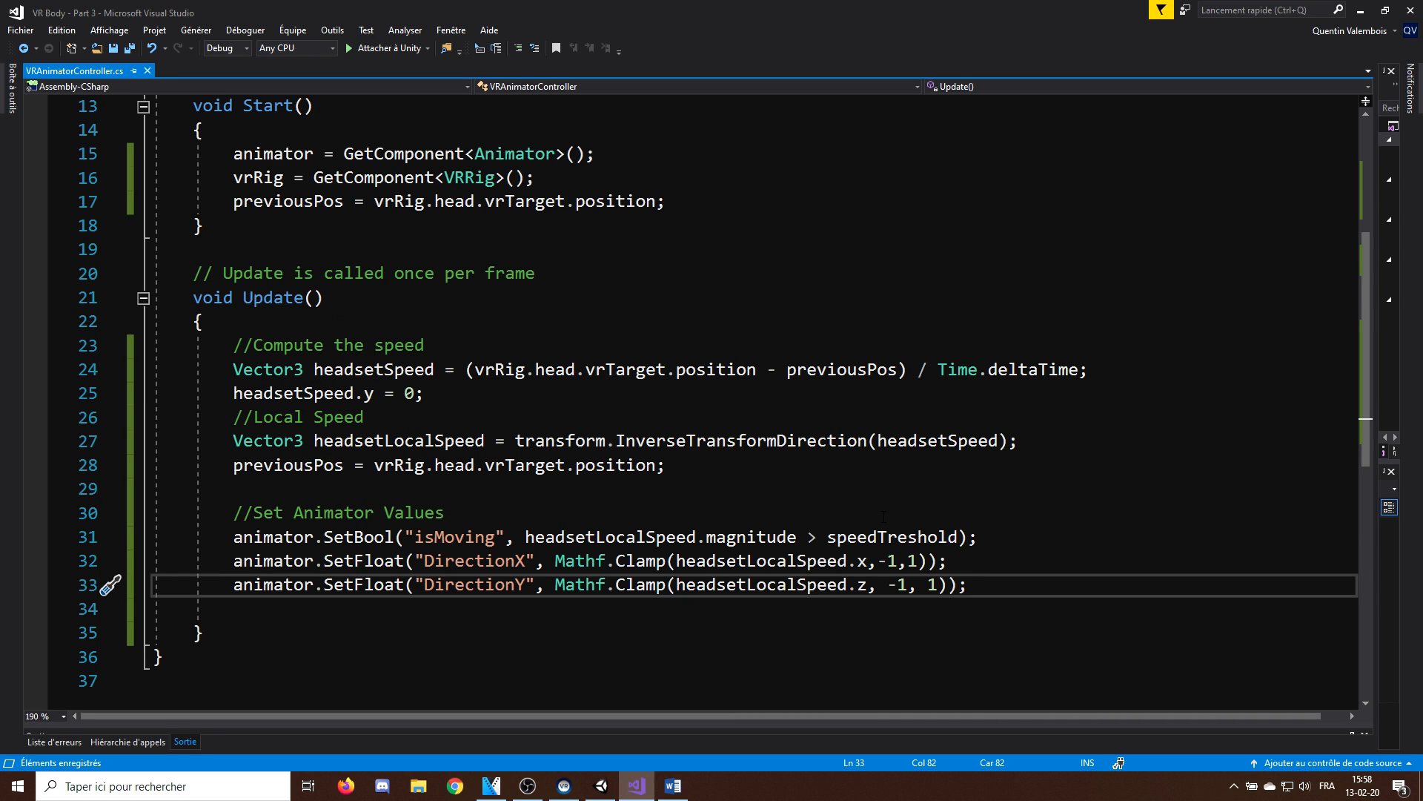
left_click(601, 786)
- Play the scene, move the HEAD target around the robot to watch it animate, then stop
left_click(27, 62)
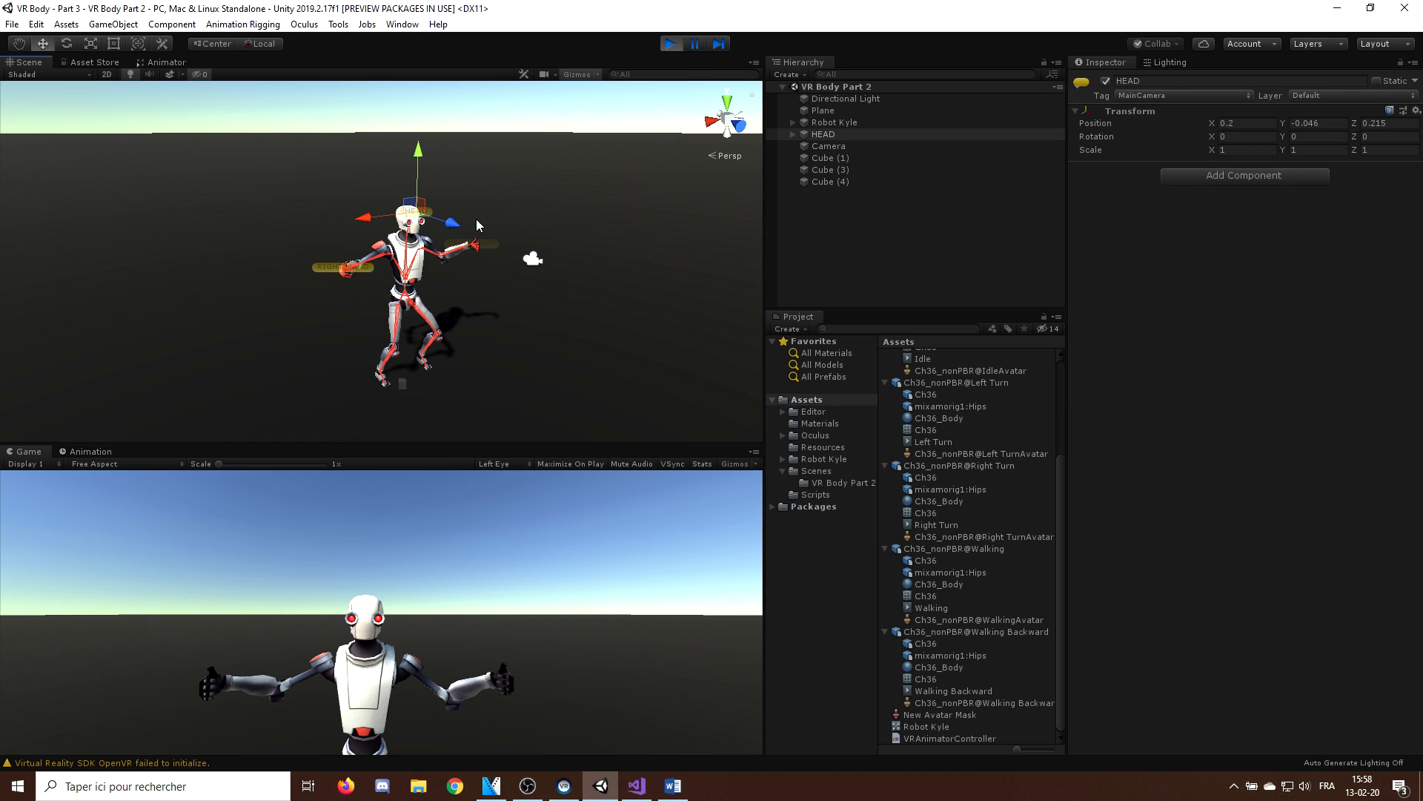
mouse_move(454, 245)
left_mouse_down()
mouse_move(403, 219)
mouse_move(408, 234)
left_mouse_up()
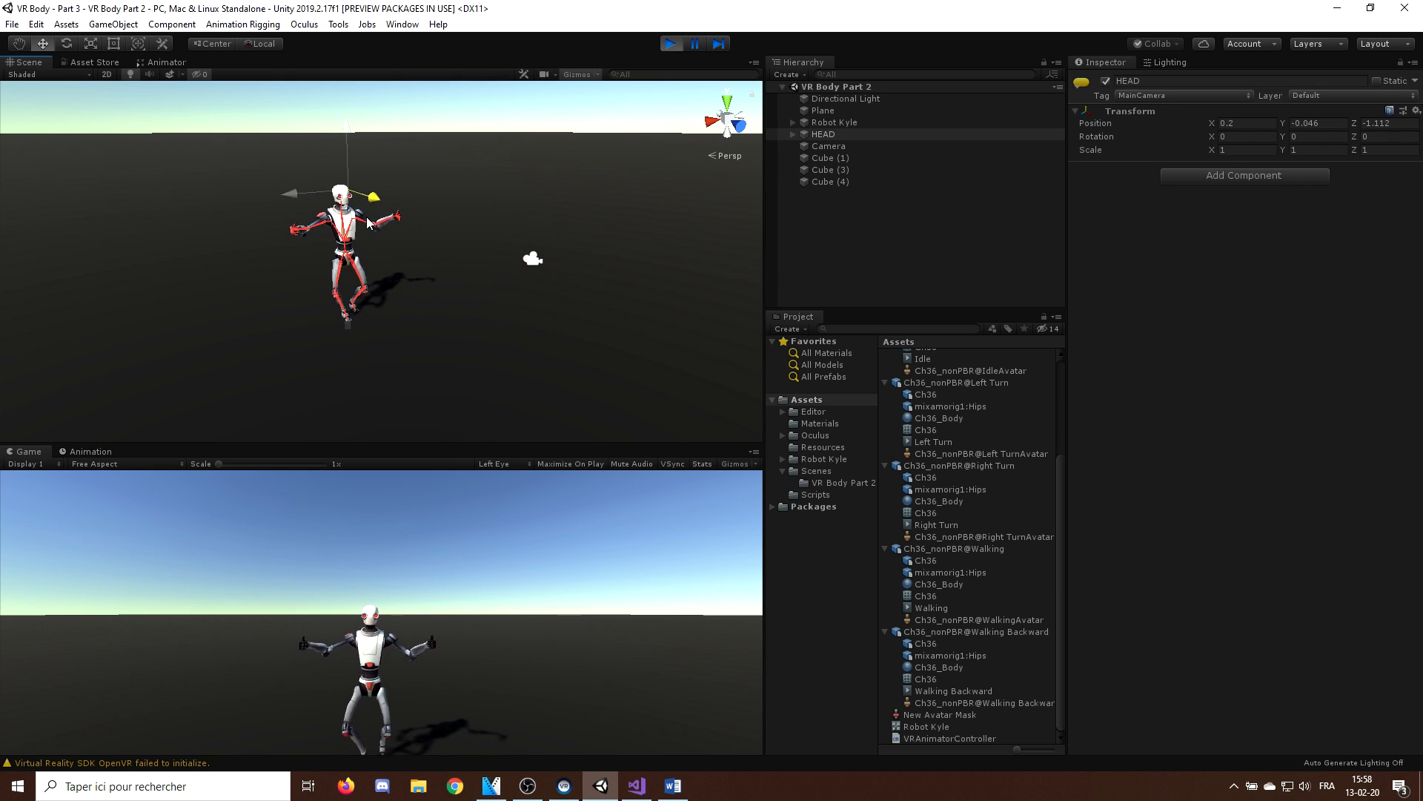
mouse_move(423, 247)
left_mouse_down()
mouse_move(321, 258)
mouse_move(378, 251)
mouse_move(482, 175)
mouse_move(520, 181)
mouse_move(375, 148)
mouse_move(489, 176)
mouse_move(449, 161)
left_mouse_up()
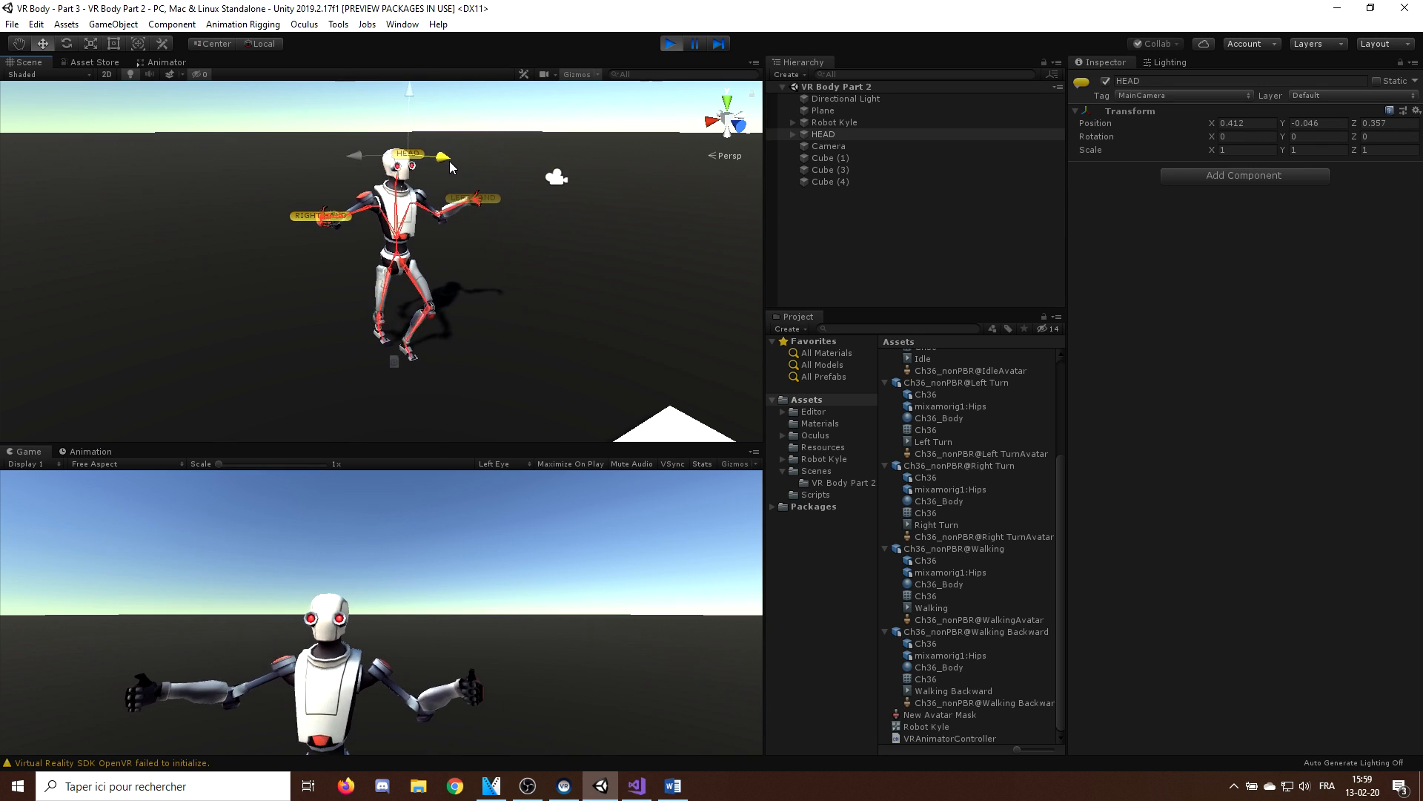
mouse_move(345, 157)
left_mouse_down()
mouse_move(229, 180)
mouse_move(415, 165)
left_mouse_up()
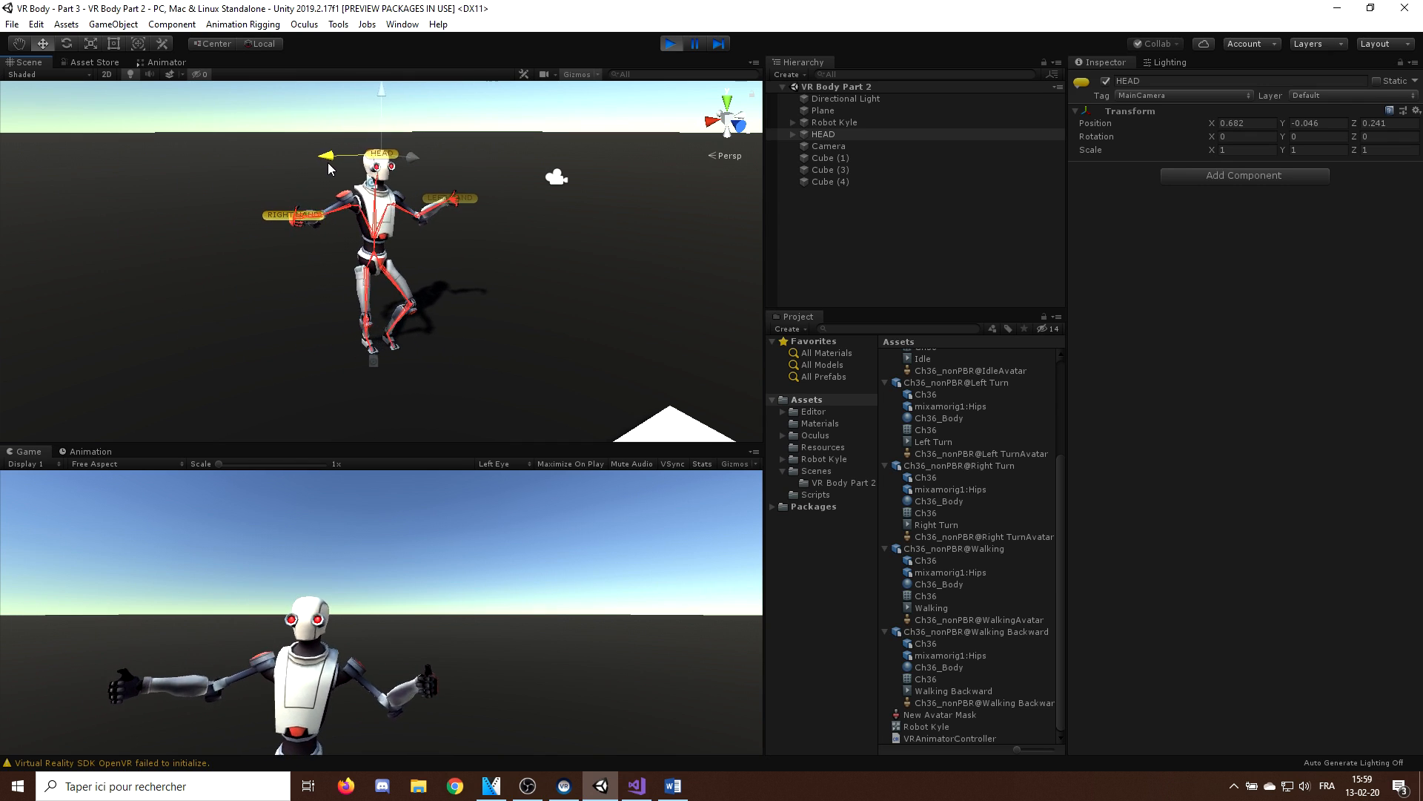
left_click(670, 43)
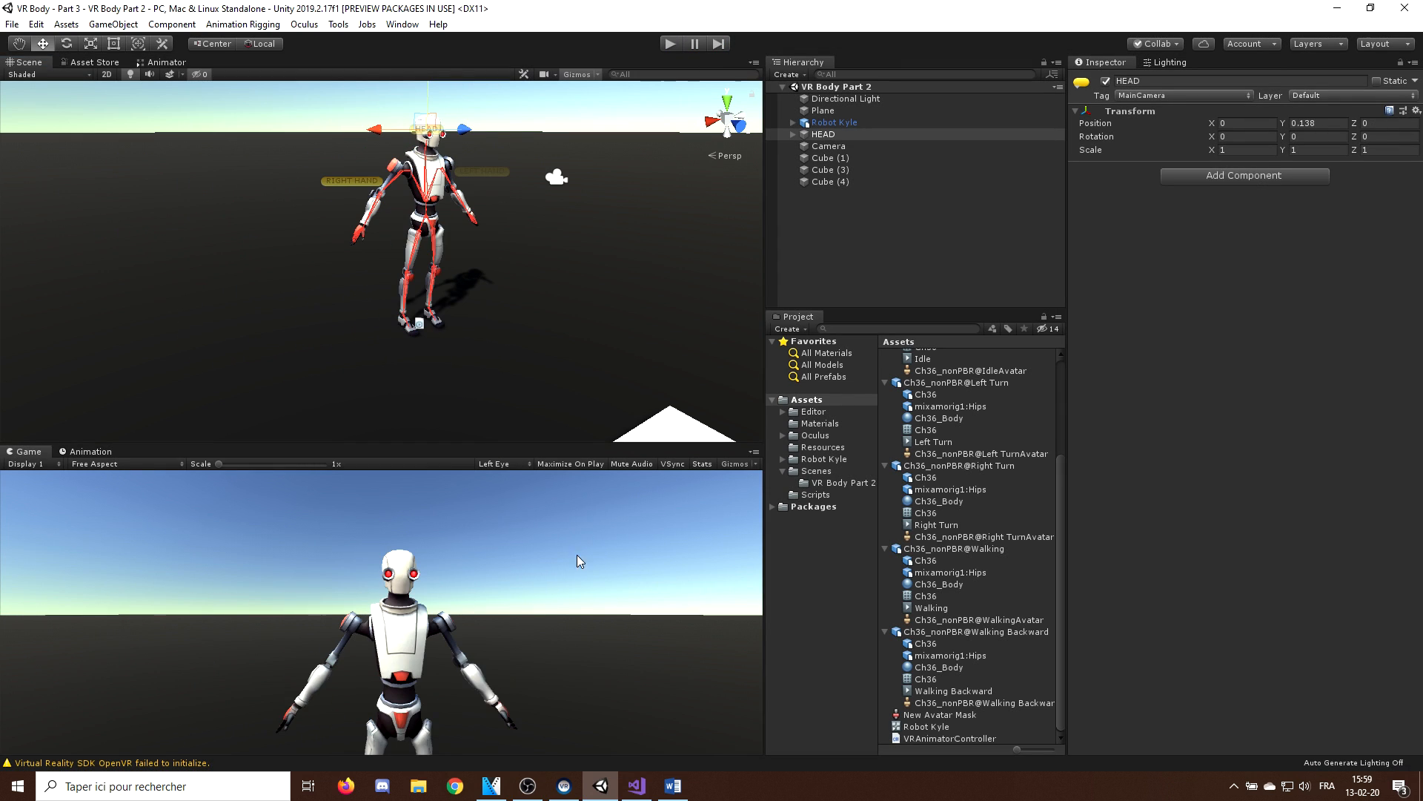
- Read previousDirectionX and previousDirectionY from the animator before the isMoving line
left_click(635, 785)
scroll(668, 389, "up", 3)
scroll(668, 390, "down", 3)
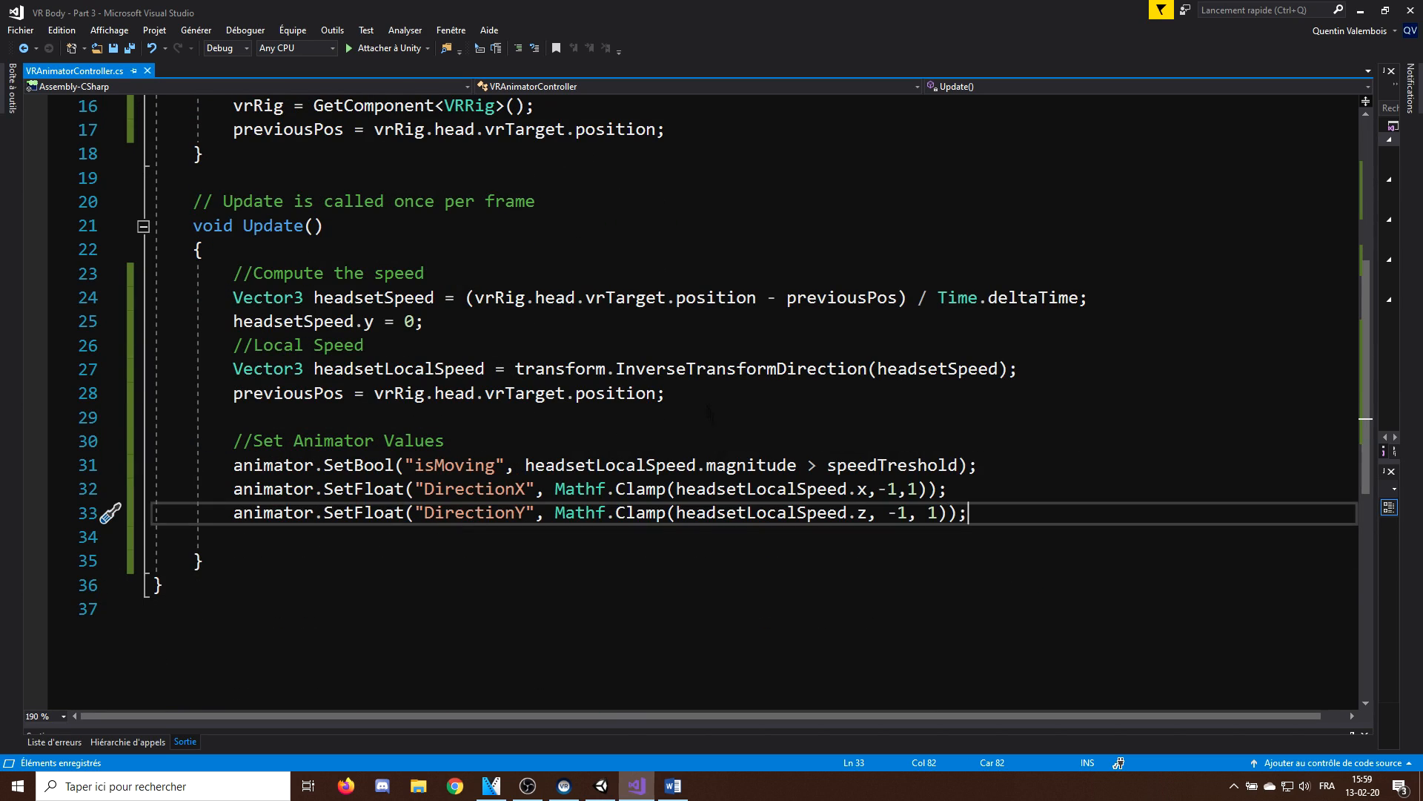
key("ctrl+Return")
key("ctrl+Return")
type("float previousDire")
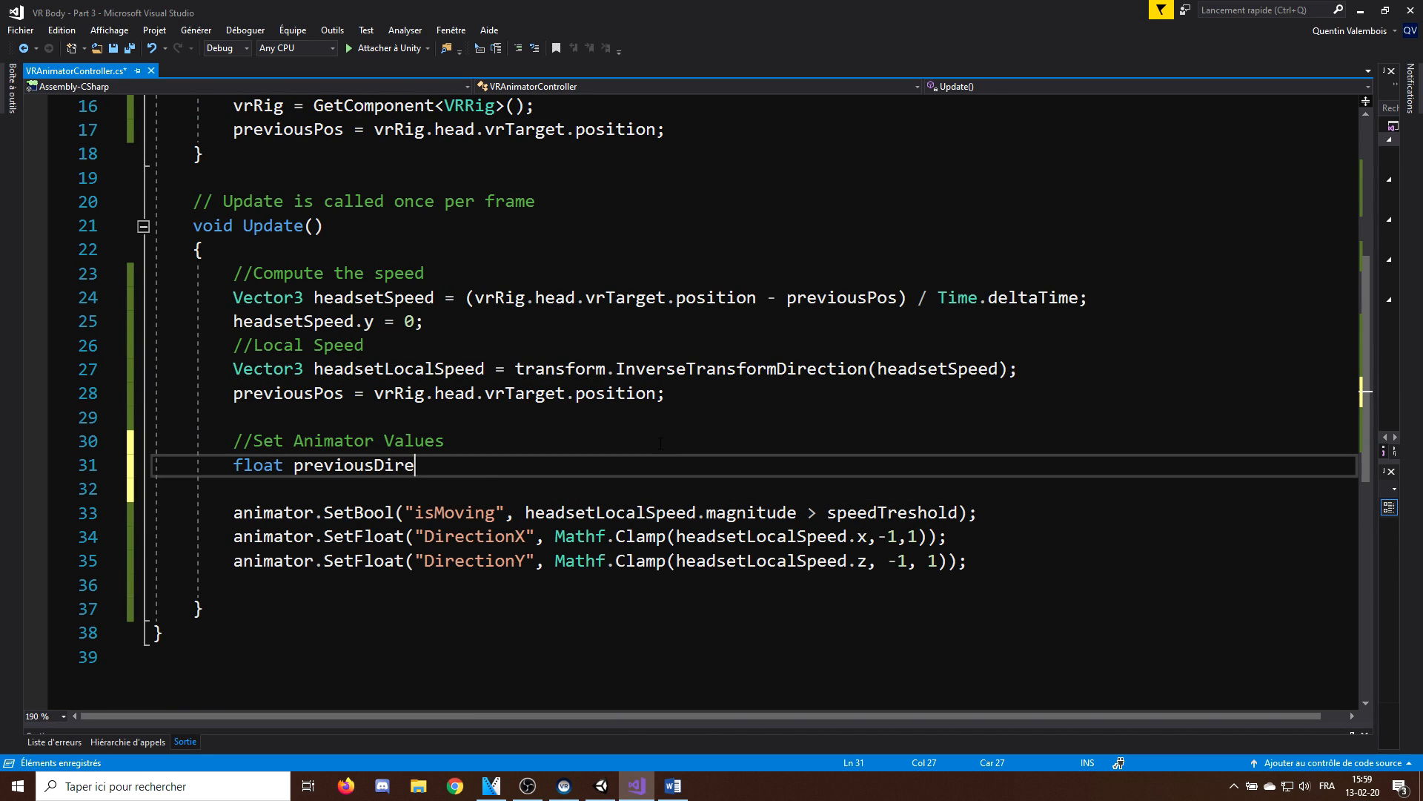
type("ctionX = animator")
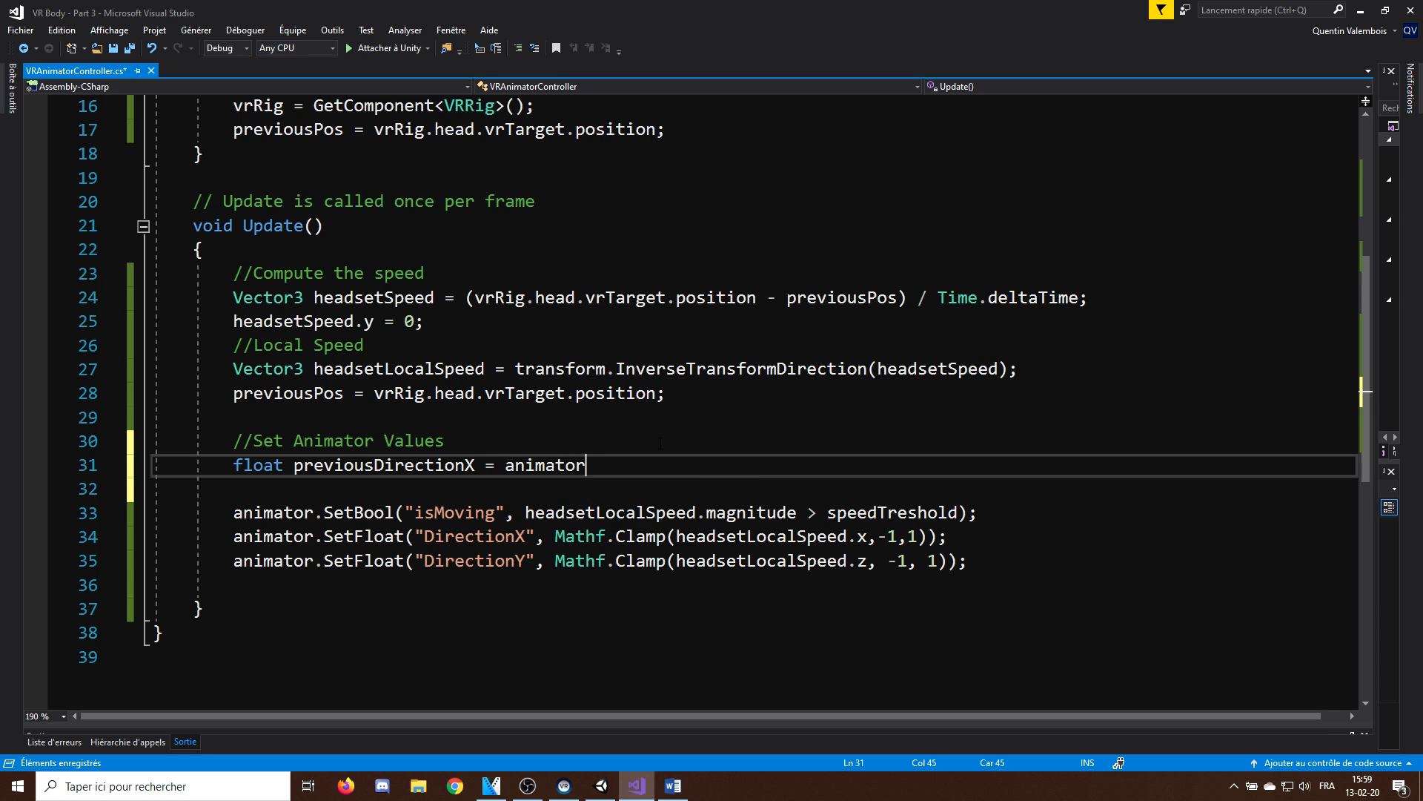
type(".setf")
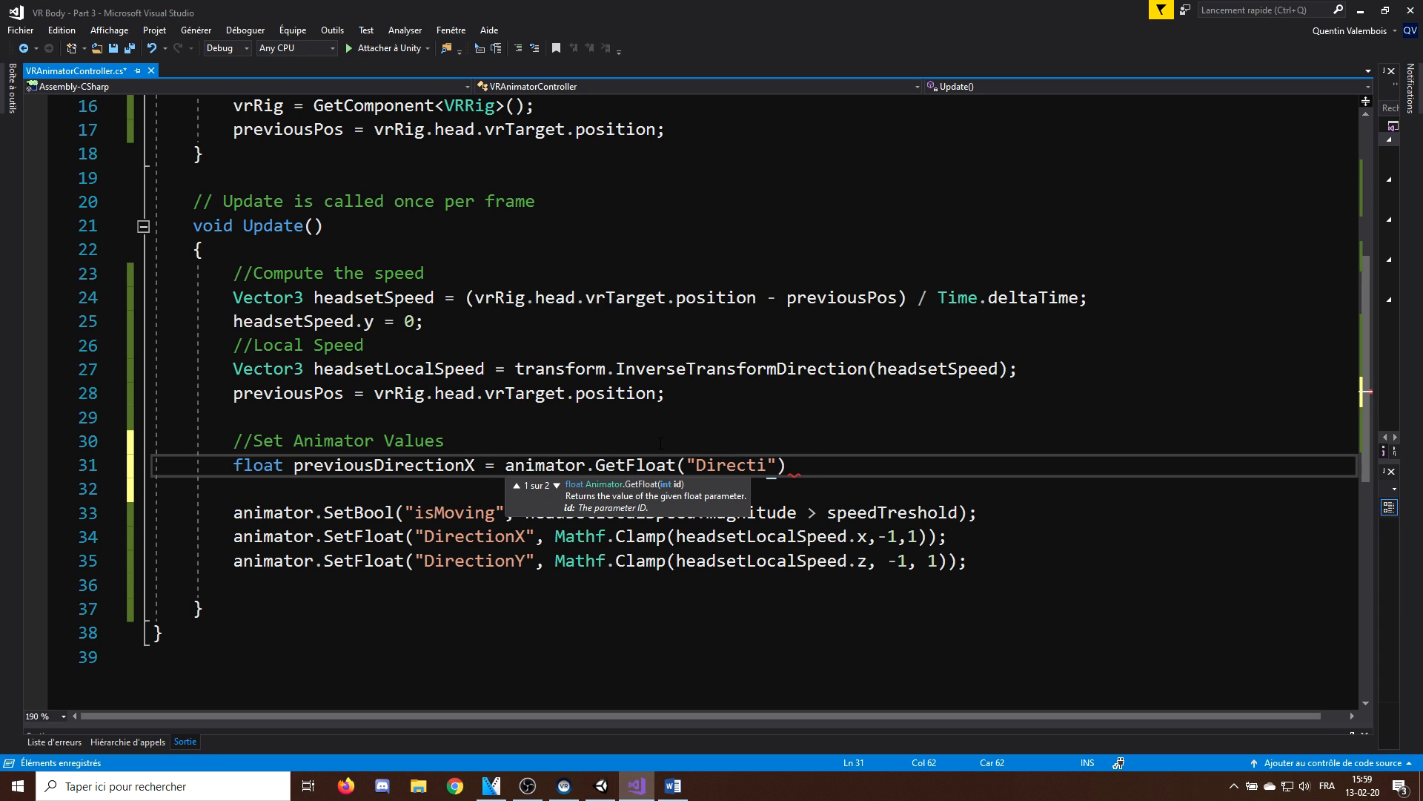
type(");")
key("shift+Up")
key("ctrl+d")
type("Y")
double_click(751, 536)
scroll(750, 536, "down", 1)
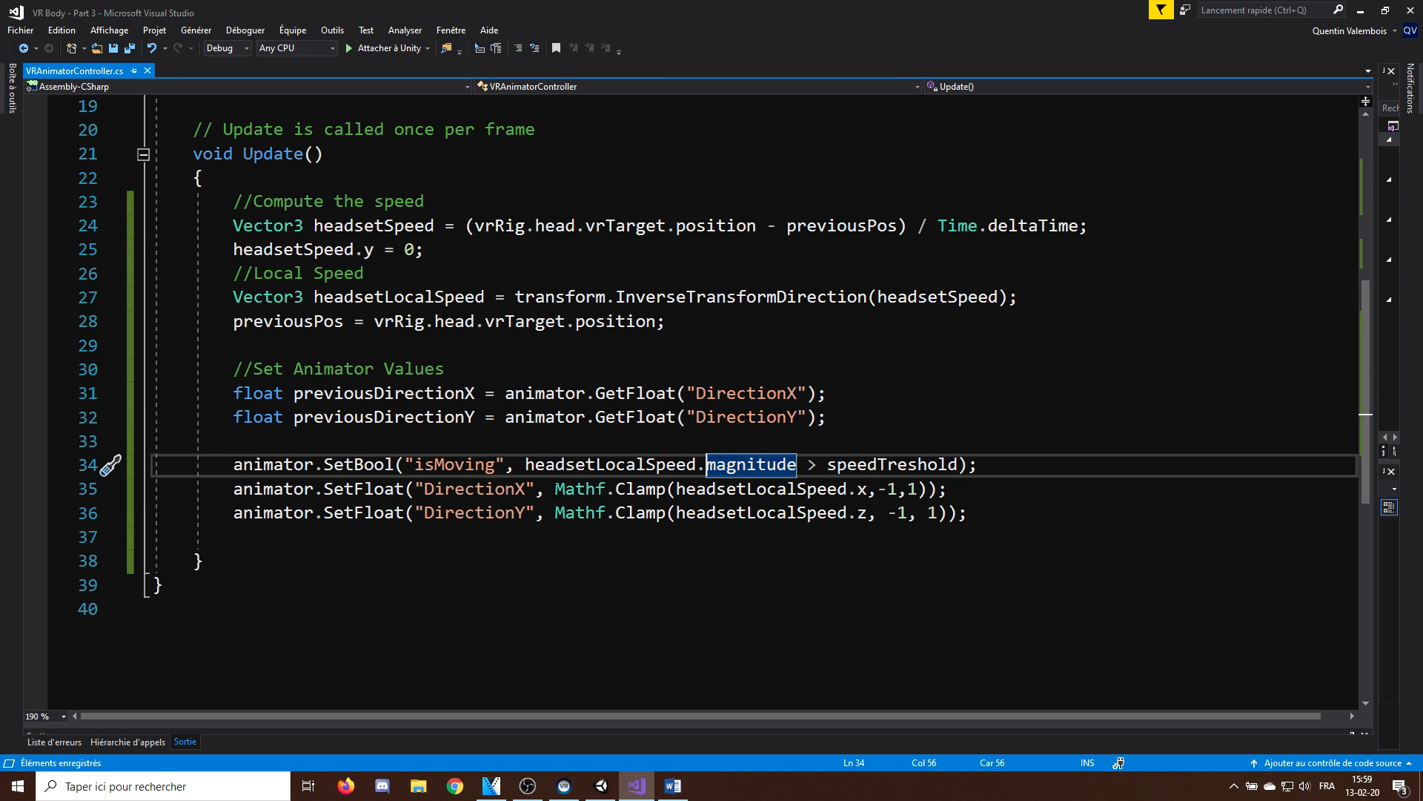
- Wrap both clamped speeds in Mathf.Lerp from the previous directions by smoothing, and save
left_click(555, 490)
type(".Lerp(")
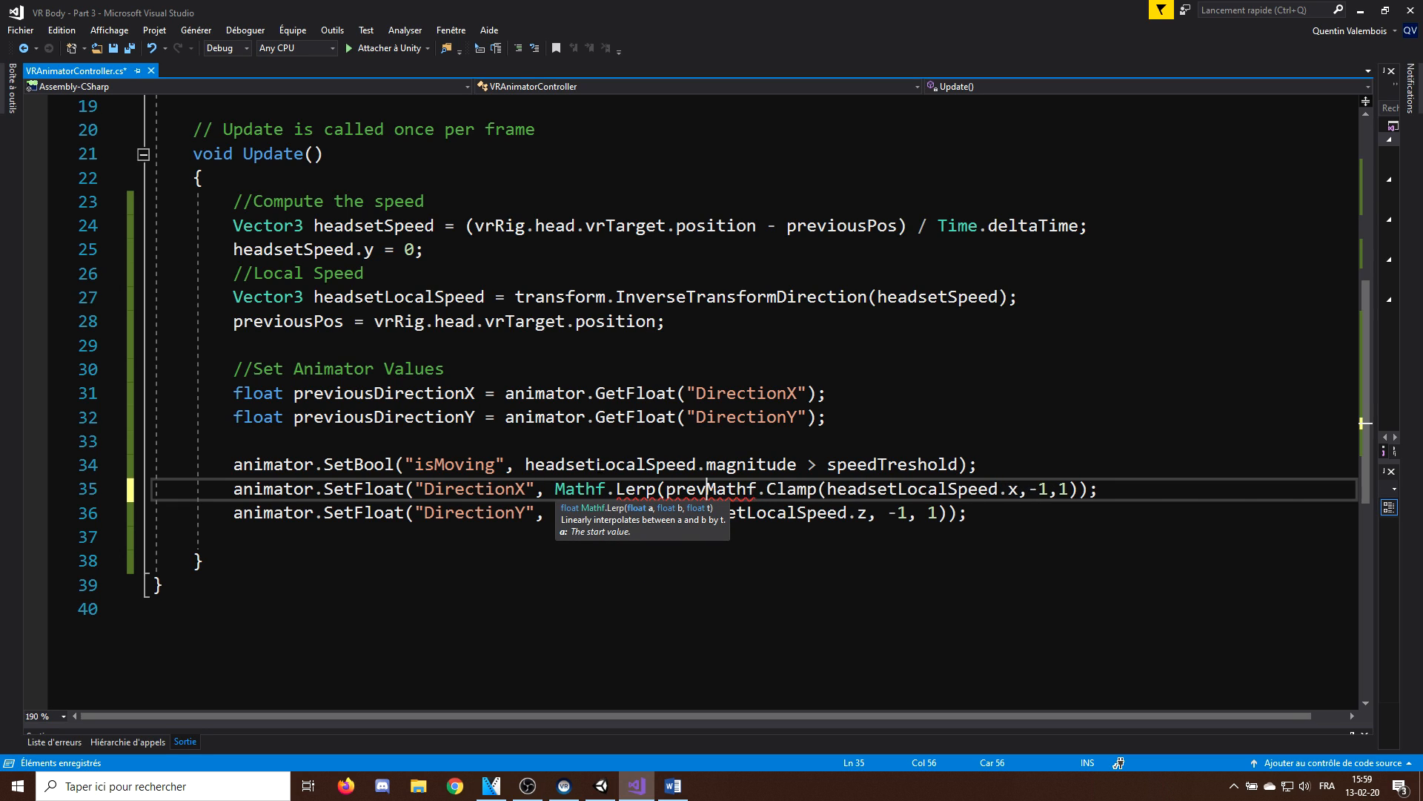
key("BackSpace")
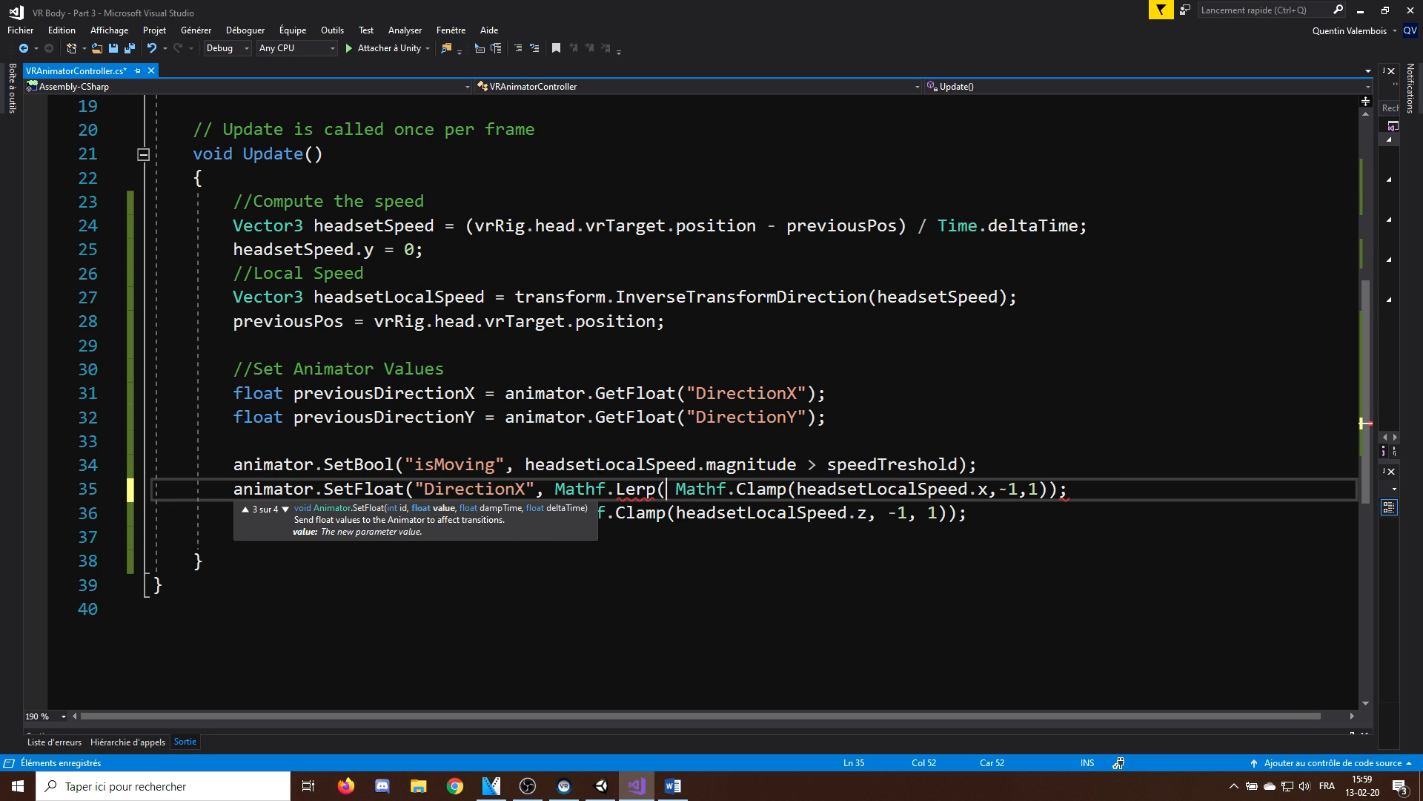
type("previousD")
key("Tab")
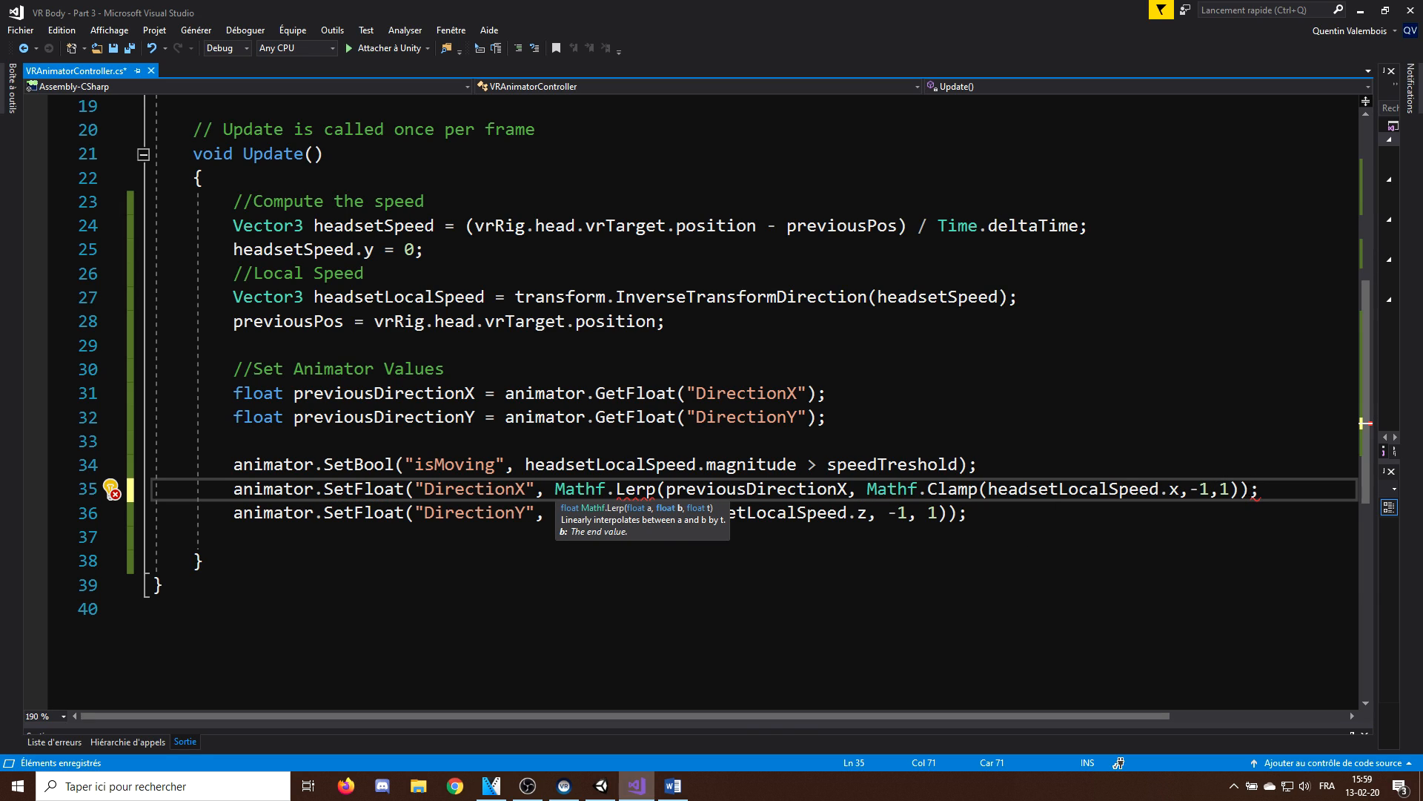
type("moothing")
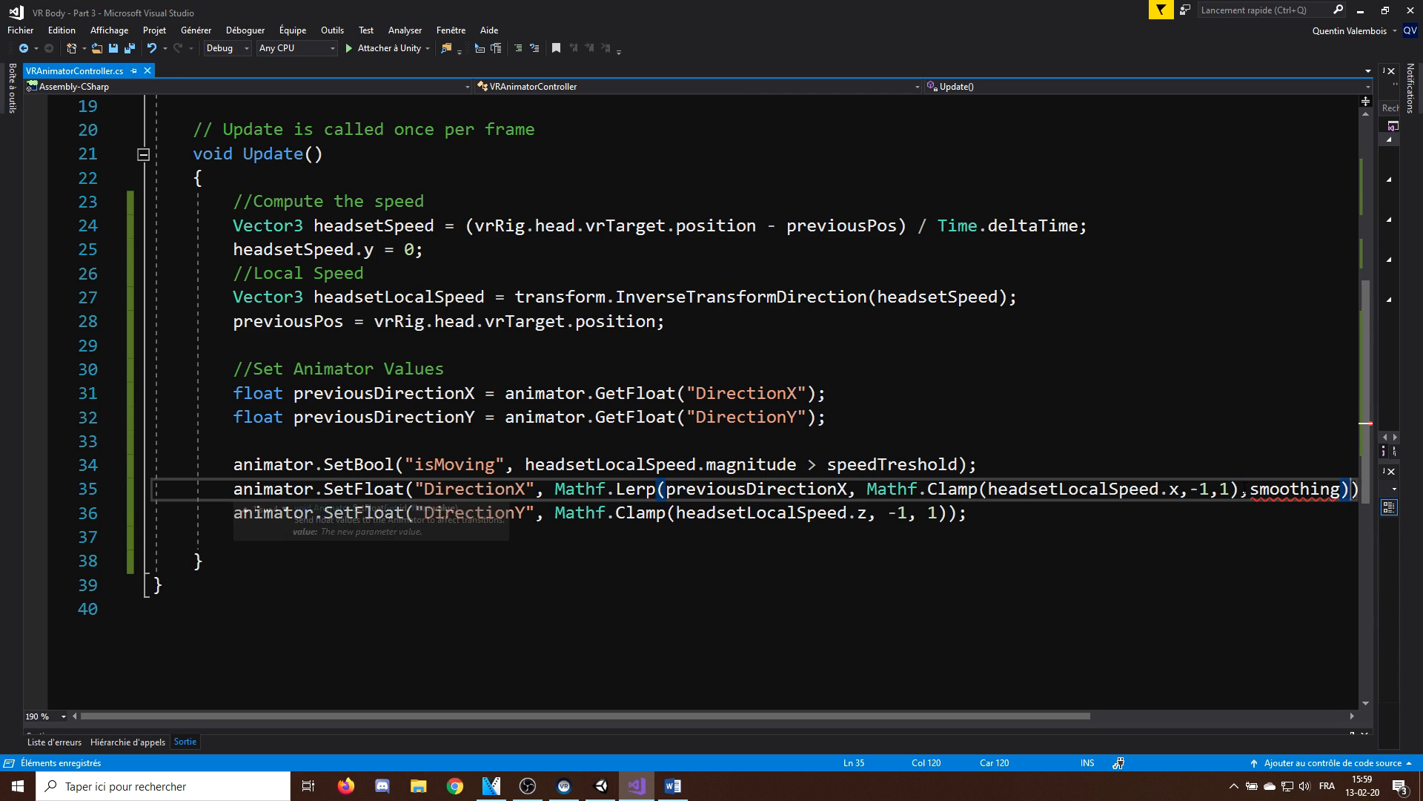
type(")")
scroll(514, 486, "down", 1, "ctrl")
left_click(508, 474)
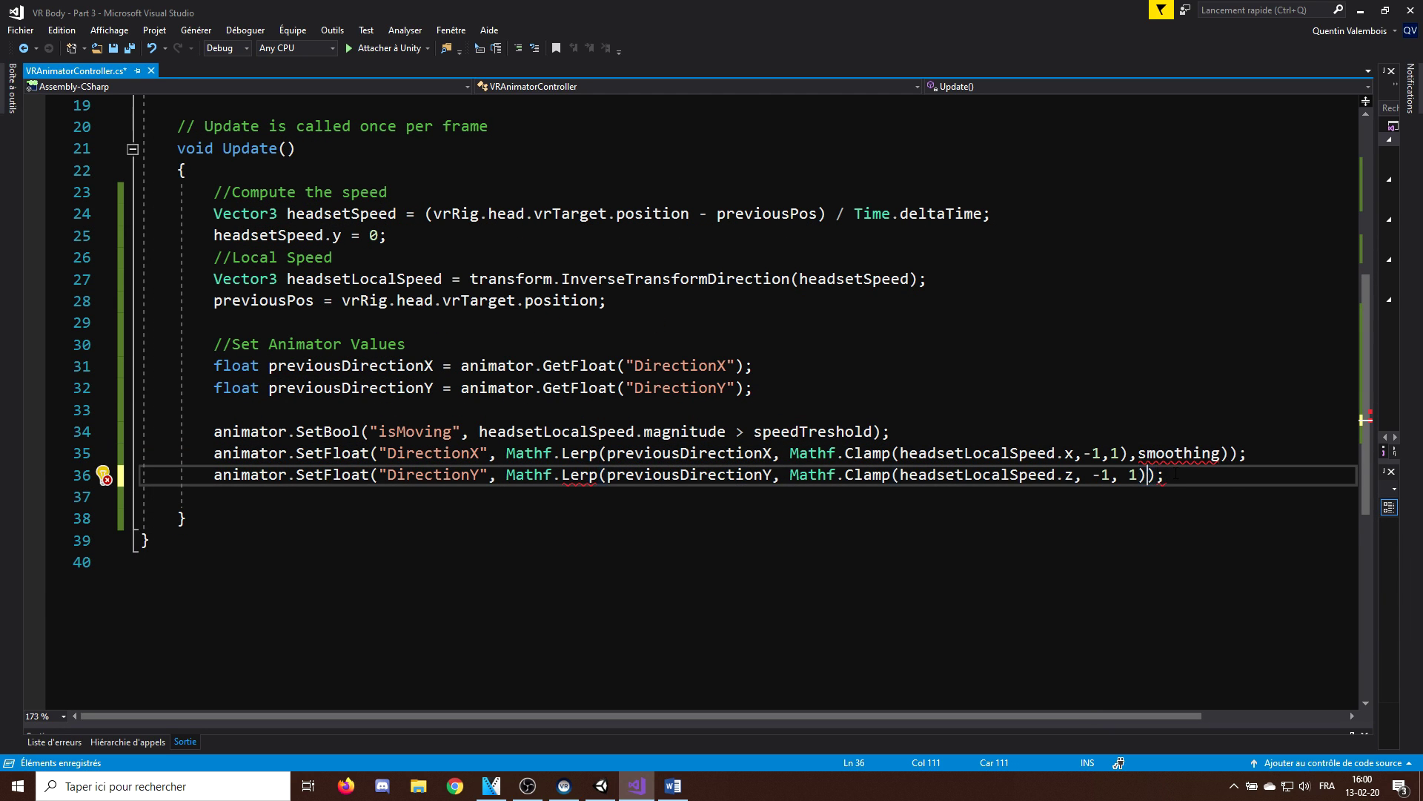
type(", smoothing")
key("ctrl+s")
scroll(713, 445, "up", 10)
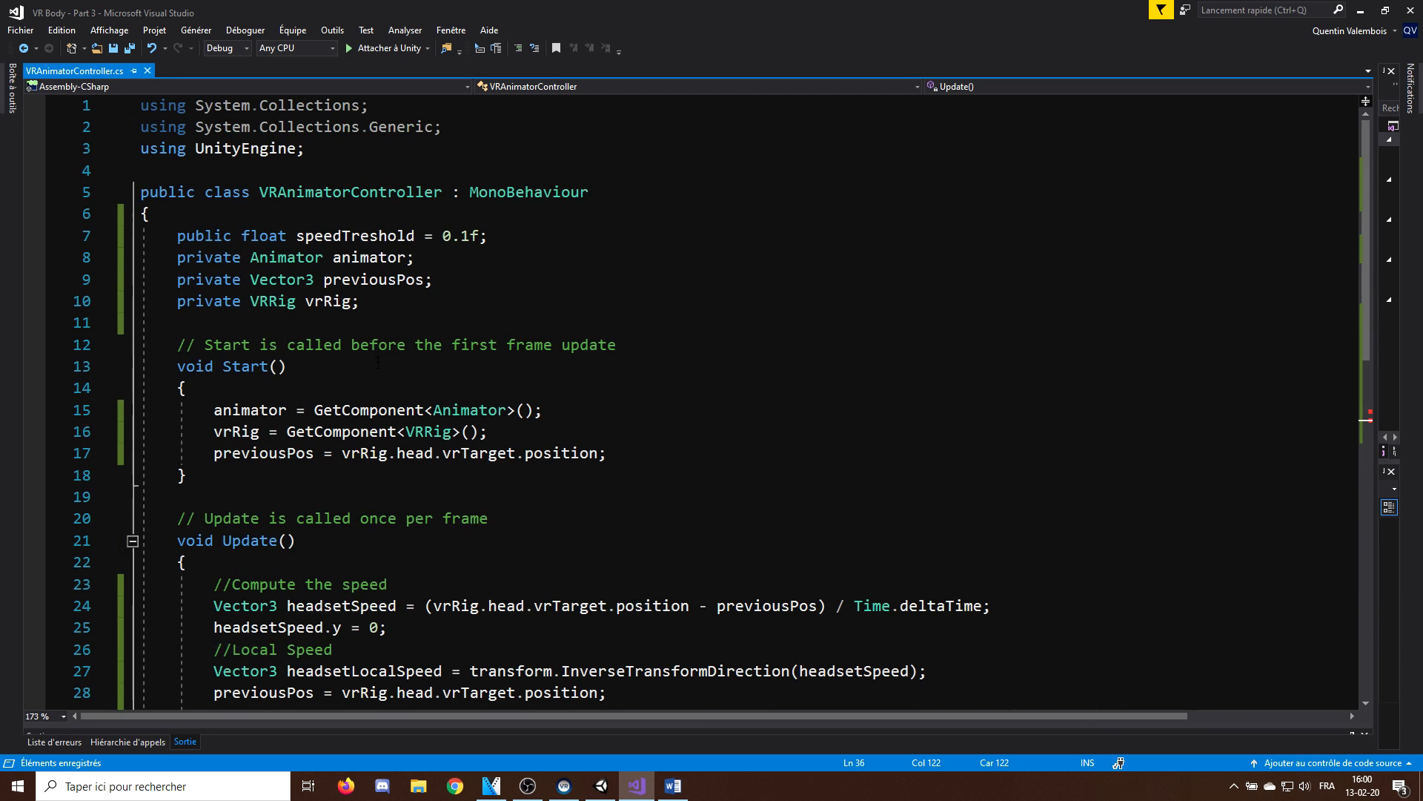
- Declare a [Range(0,1)] public float smoothing field and return to Unity
left_click(512, 236)
key("Return")
type("public float smoot")
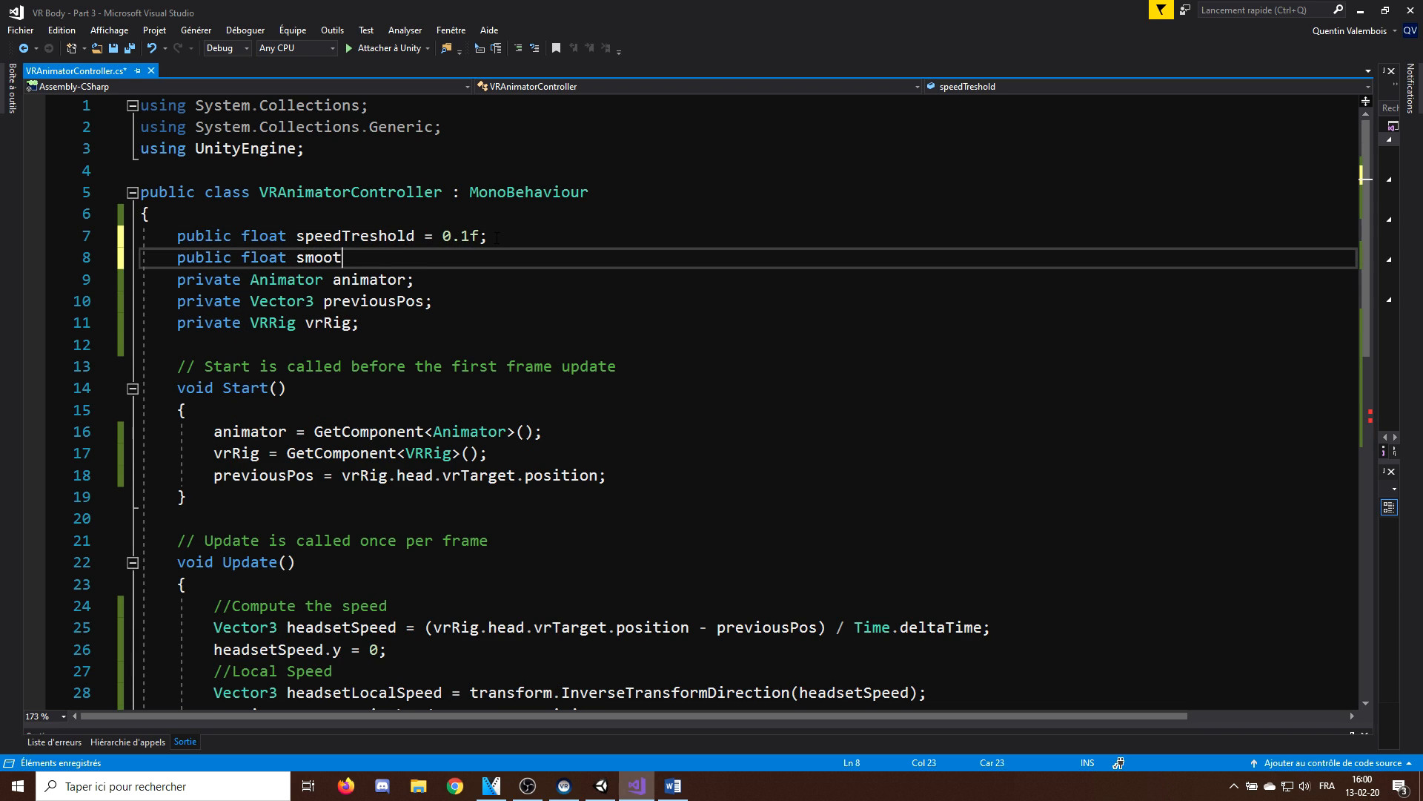
type(";")
key("Up")
key("End")
key("Return")
type("[Range(0")
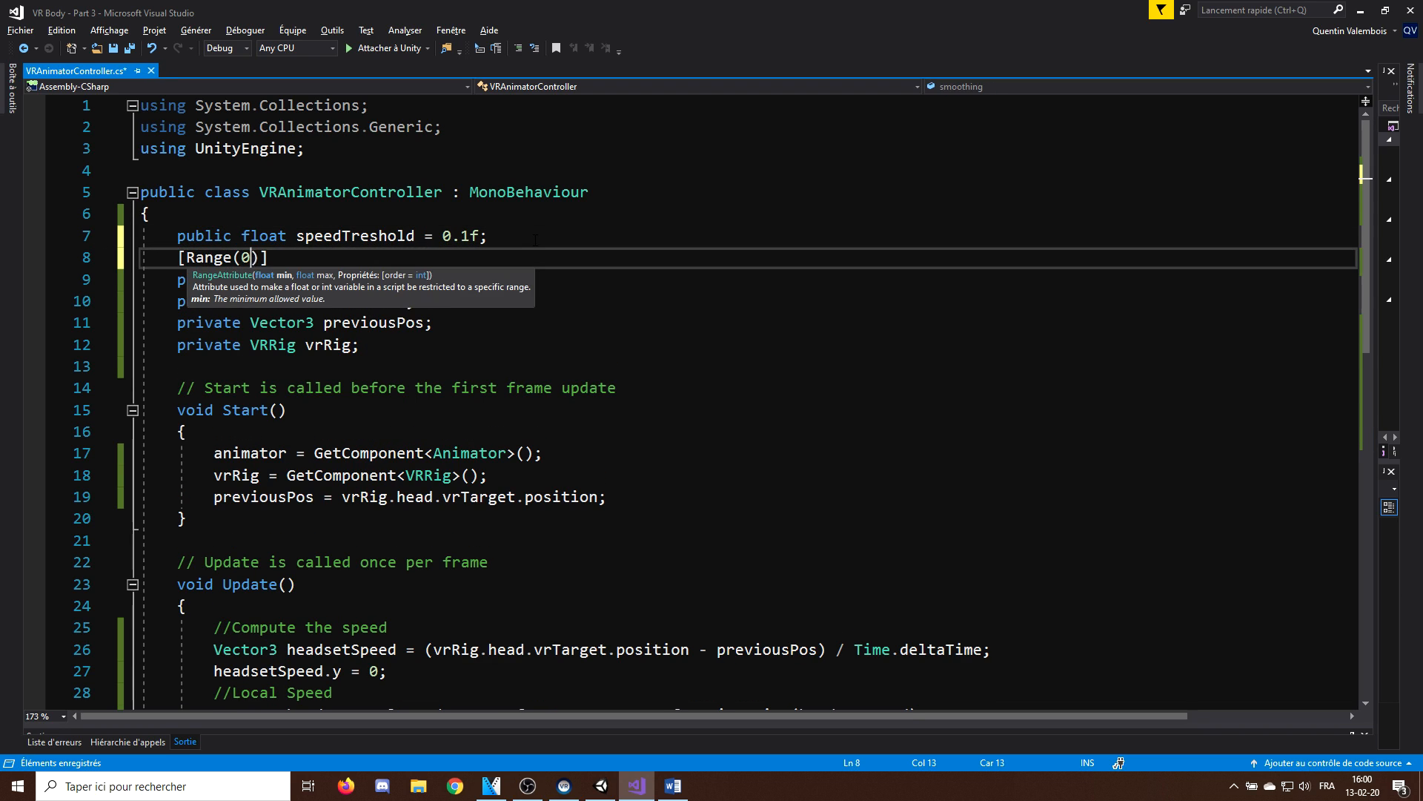
key("alt+Tab")
scroll(458, 220, "up", 1)
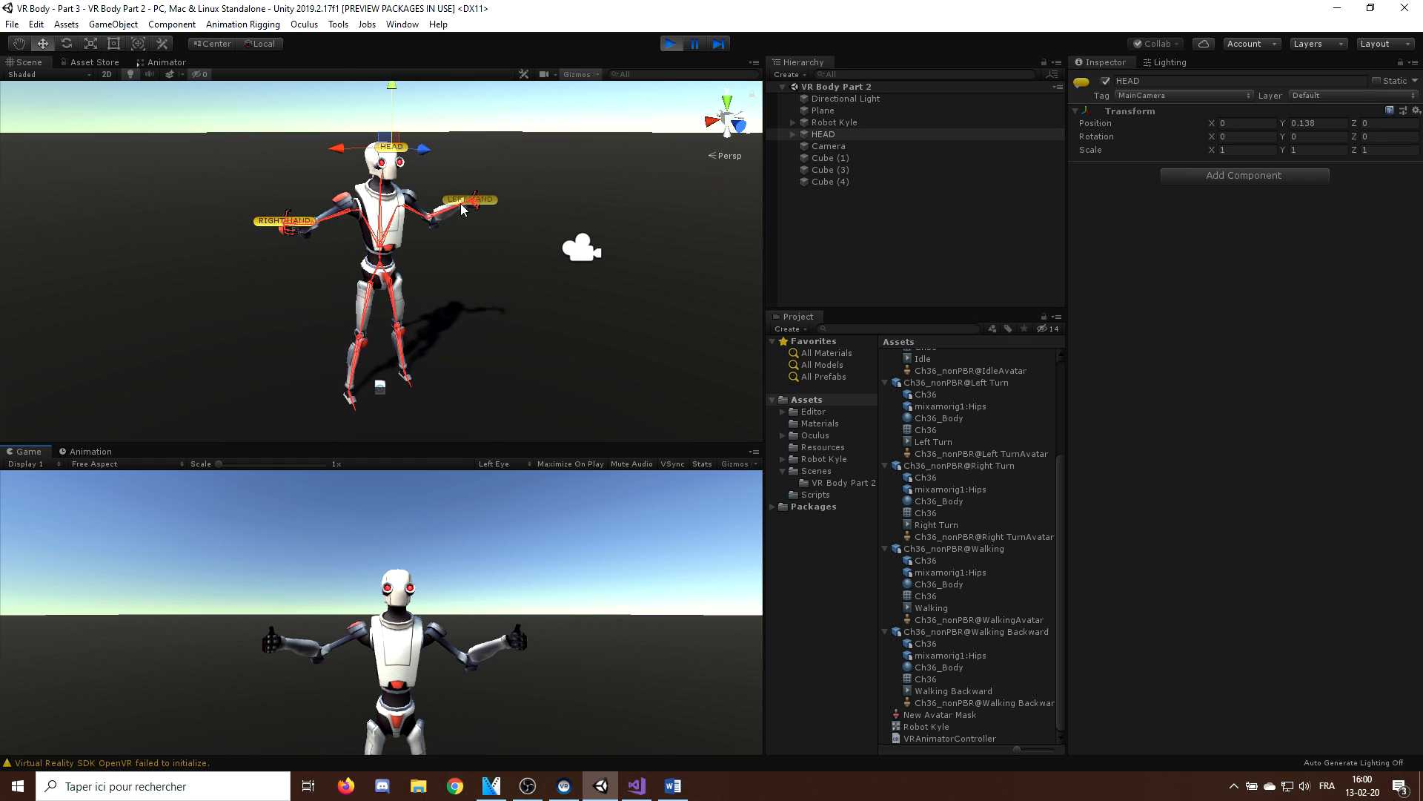
- Move the HEAD target while lowering Robot Kyle's Smoothing to about 0.255, then stop play
left_click_drag(391, 106, 432, 168)
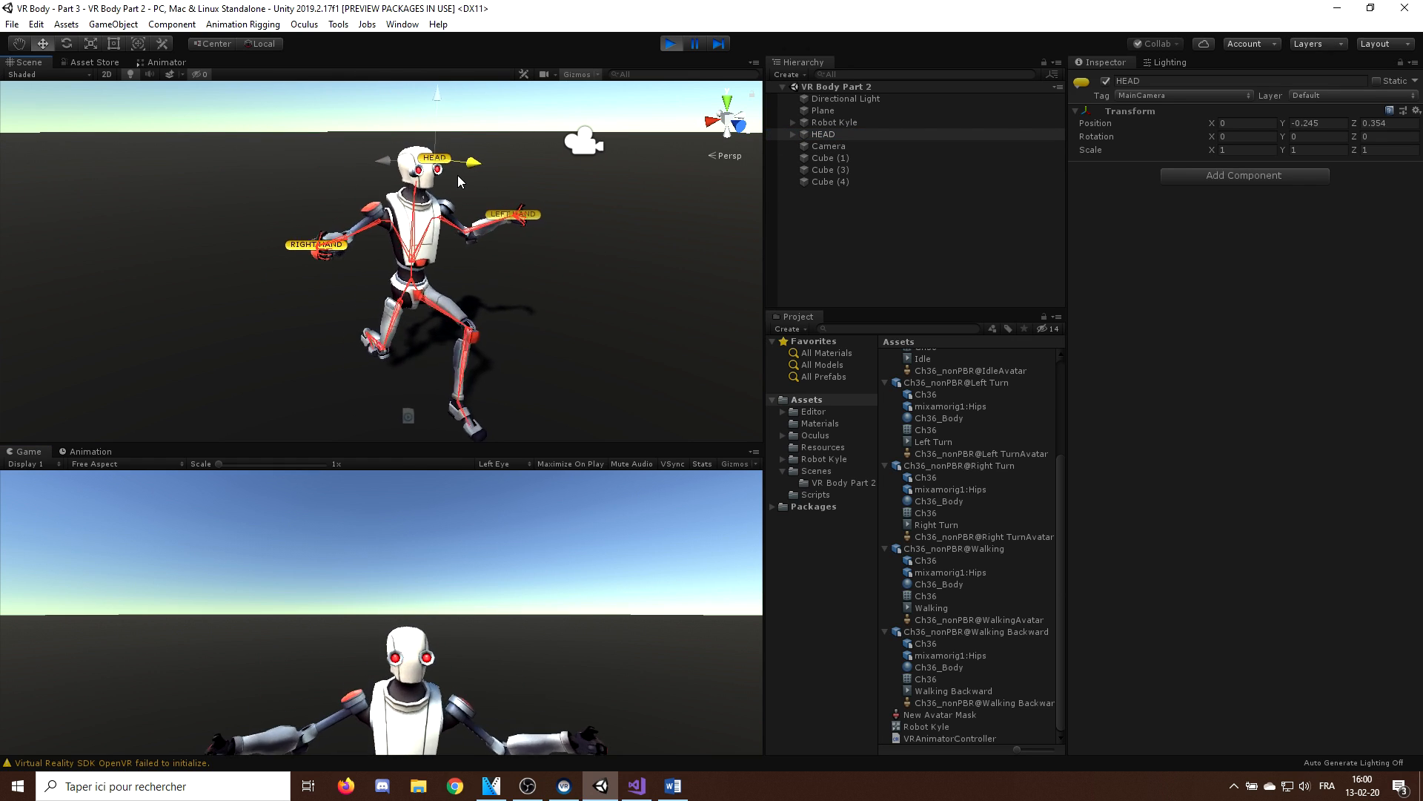
left_click(832, 122)
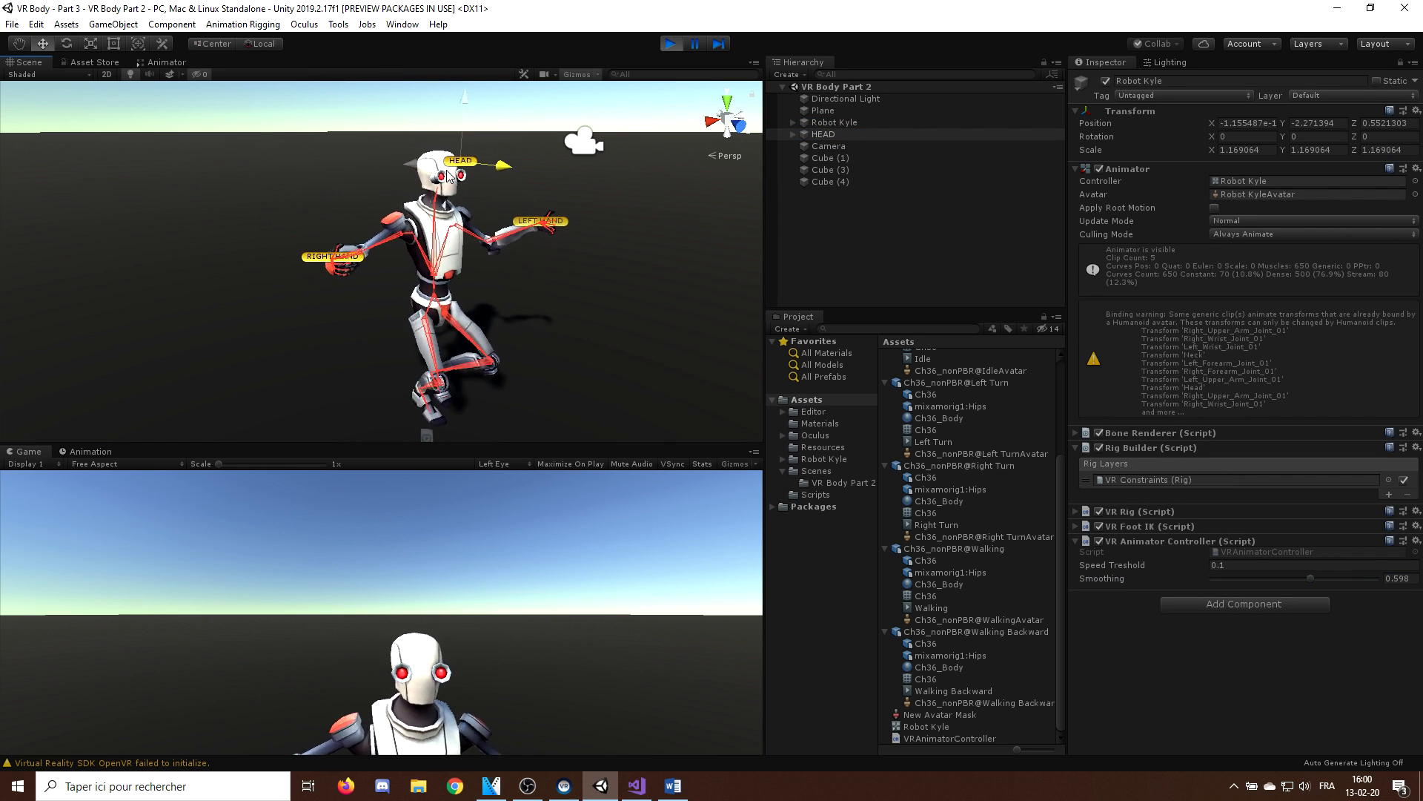
left_click_drag(1313, 579, 1290, 579)
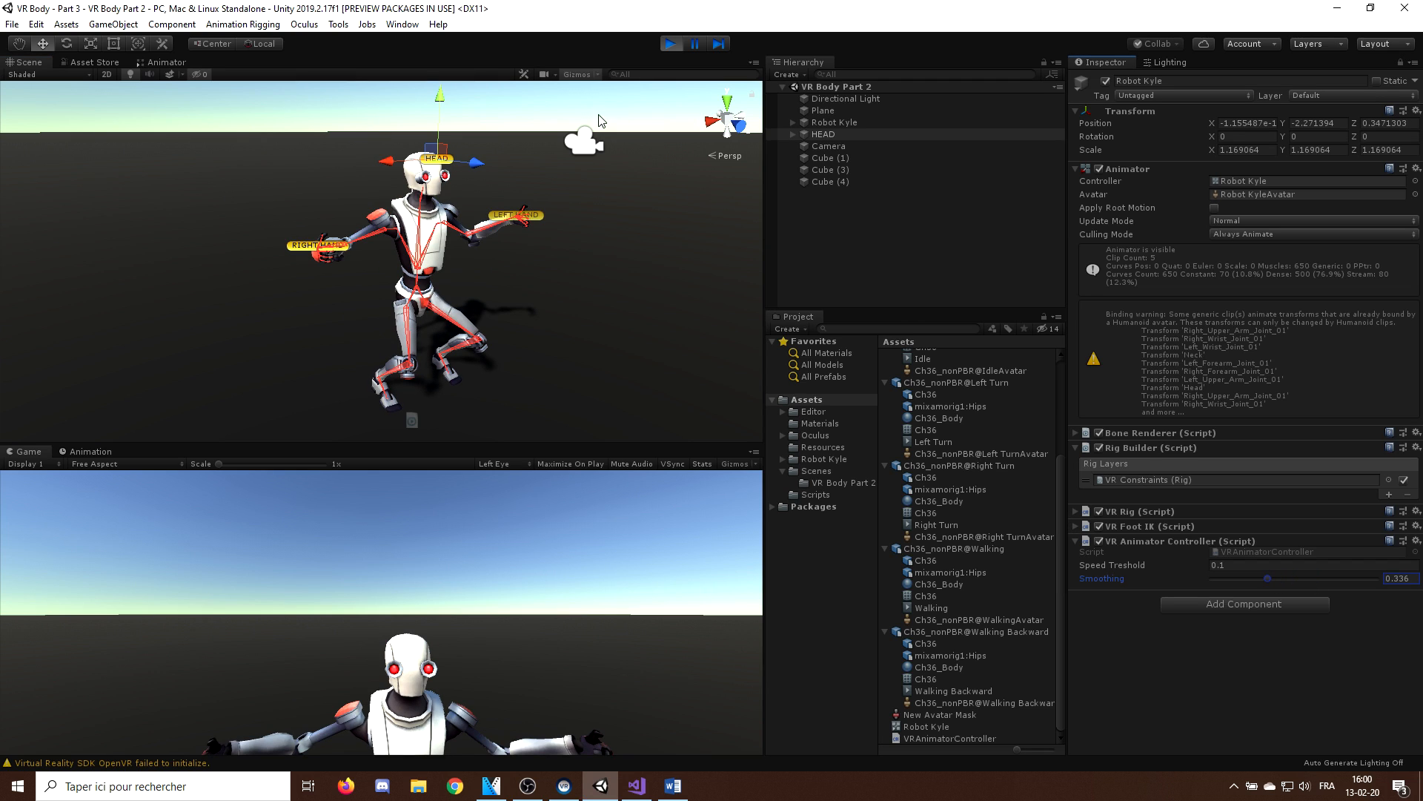
mouse_move(476, 163)
left_mouse_down()
mouse_move(247, 203)
mouse_move(422, 187)
left_mouse_up()
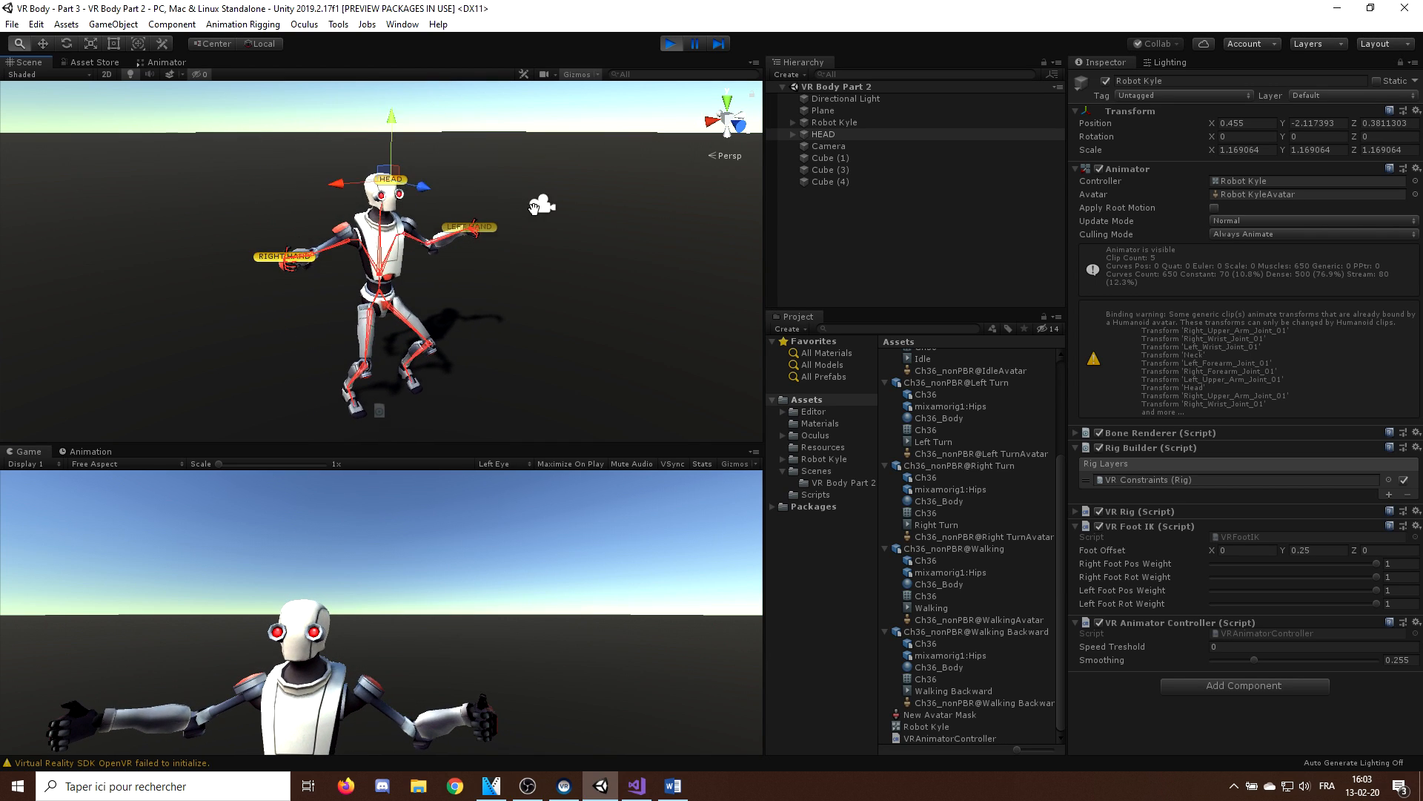
middle_click_drag(422, 186, 440, 169)
left_click(668, 46)
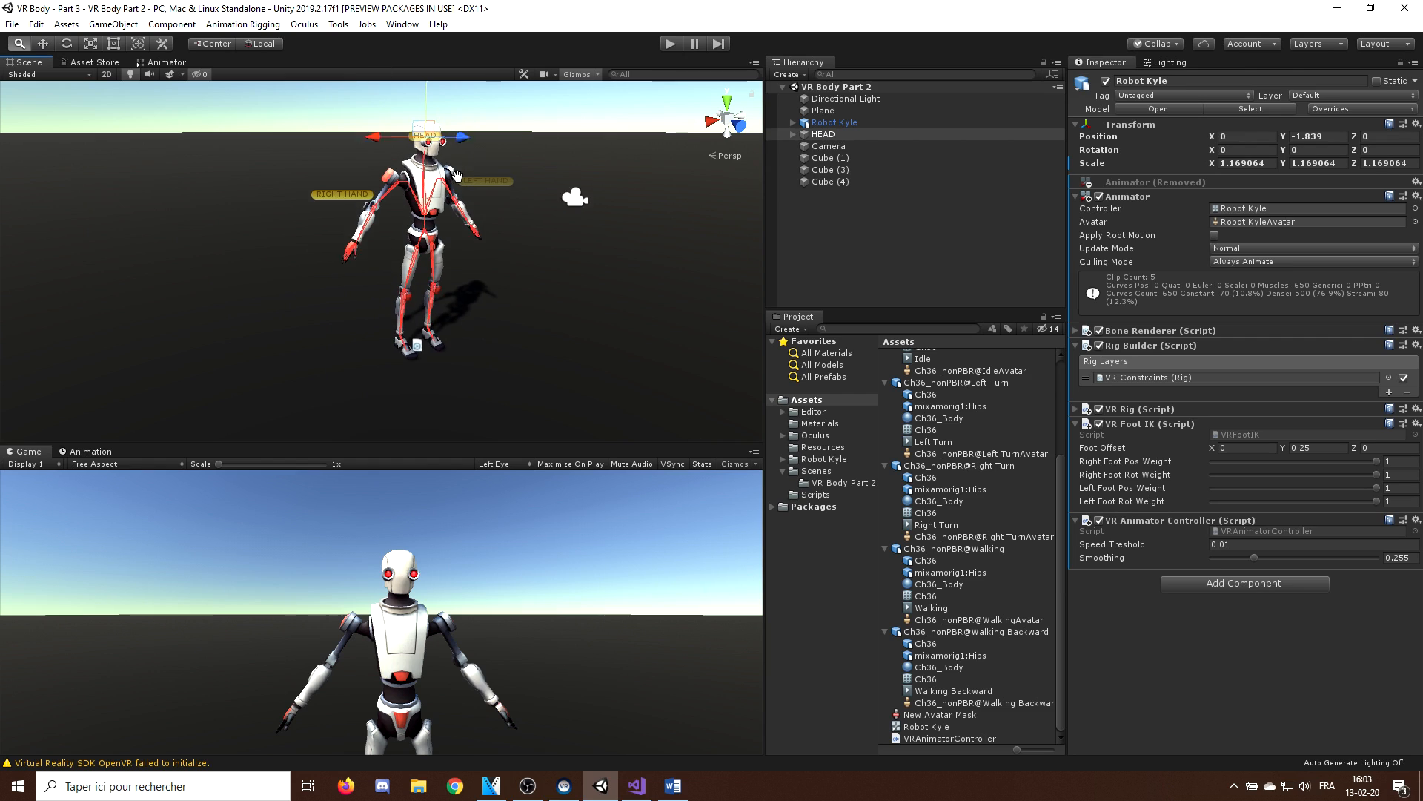
- Set the blend tree's Walking Pos Y to 0.25 and Walking Backward to -0.25
middle_click_drag(667, 146, 606, 176)
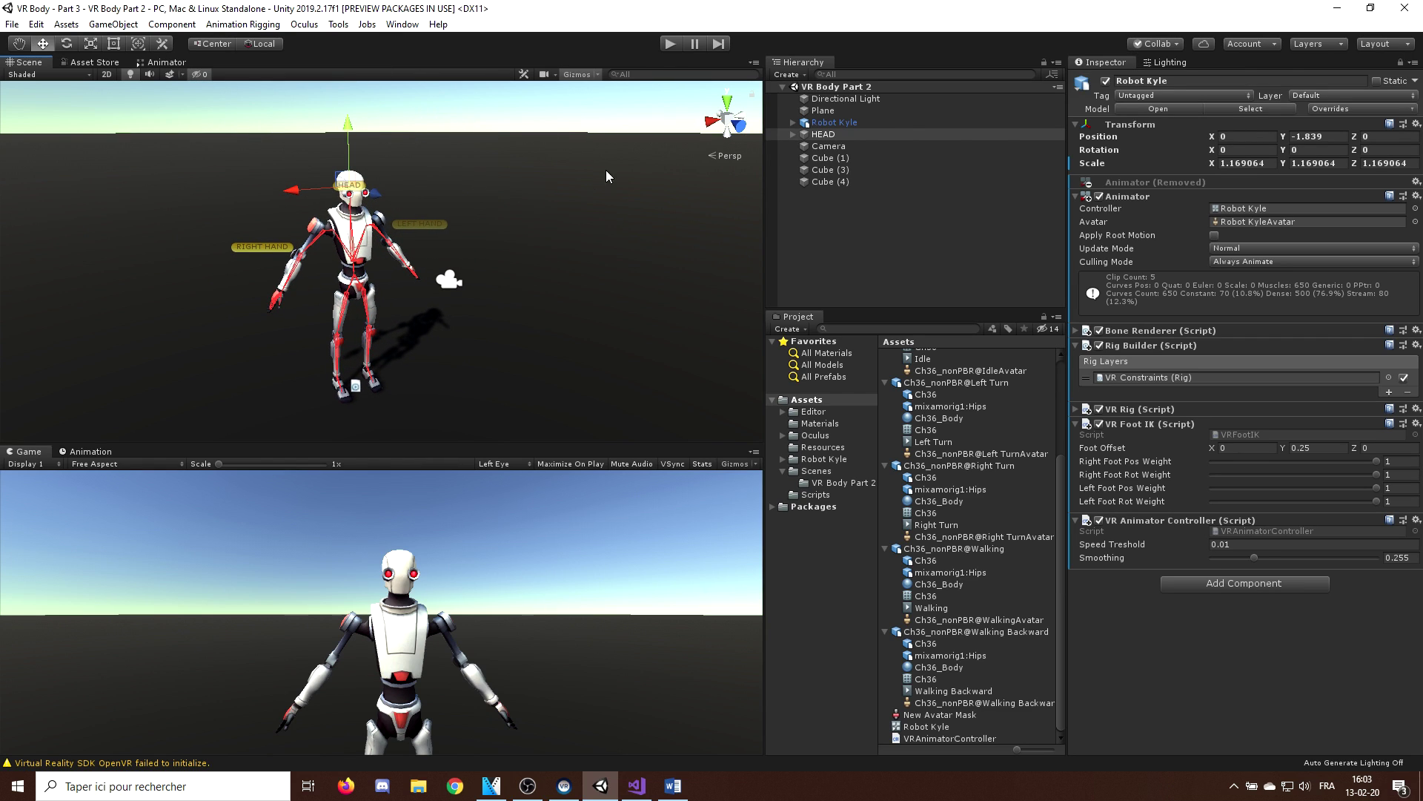
left_click(160, 60)
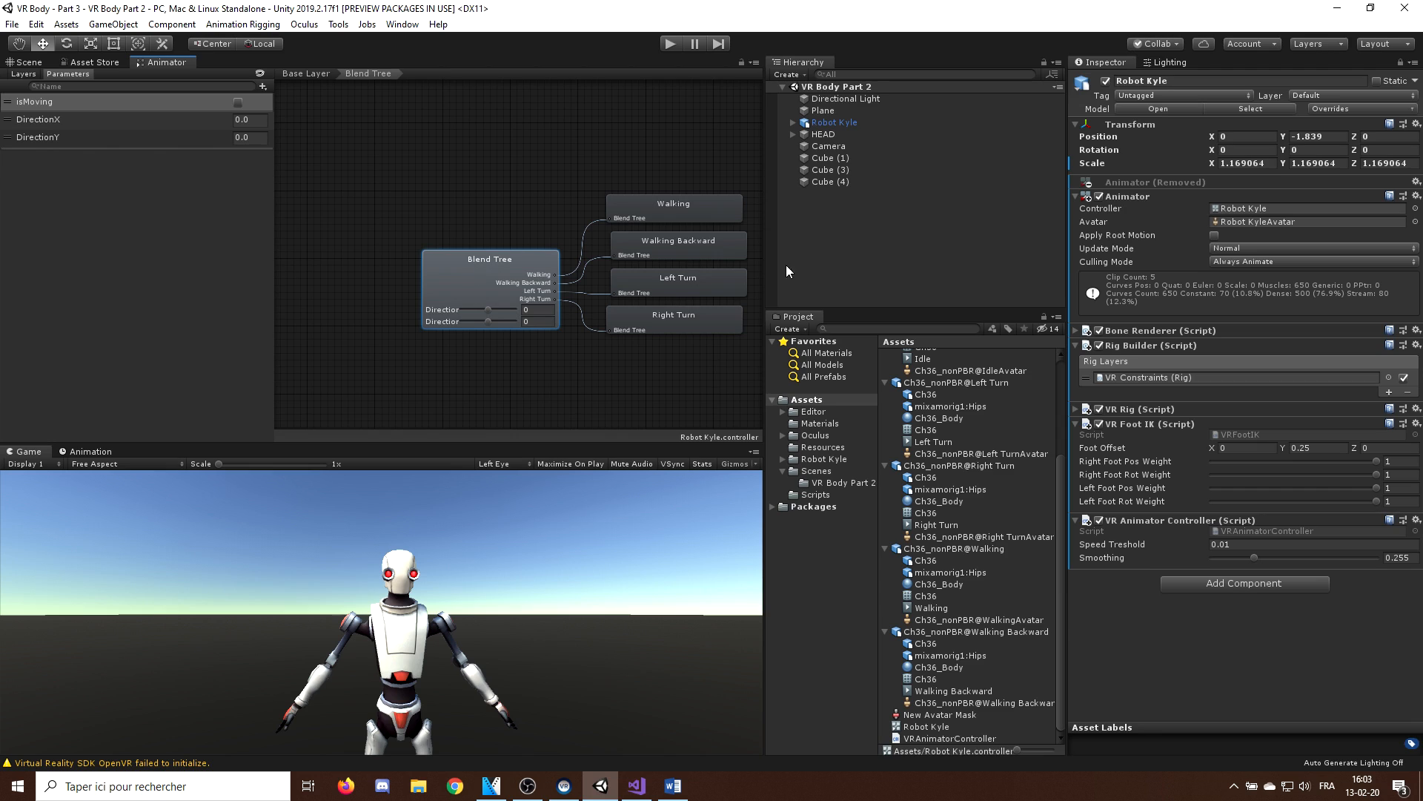
left_click(1404, 64)
type("0.25")
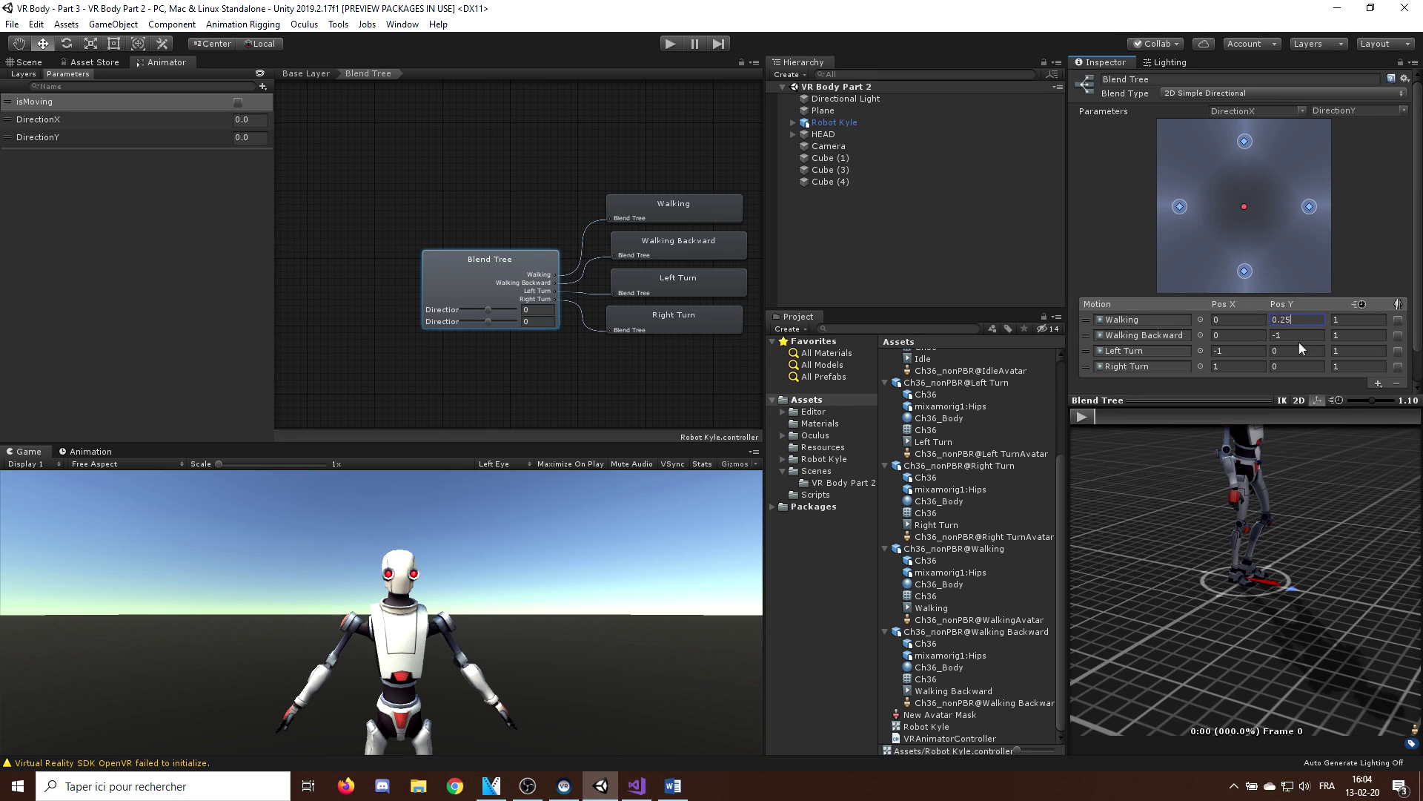
left_click(1293, 335)
type("-0.25")
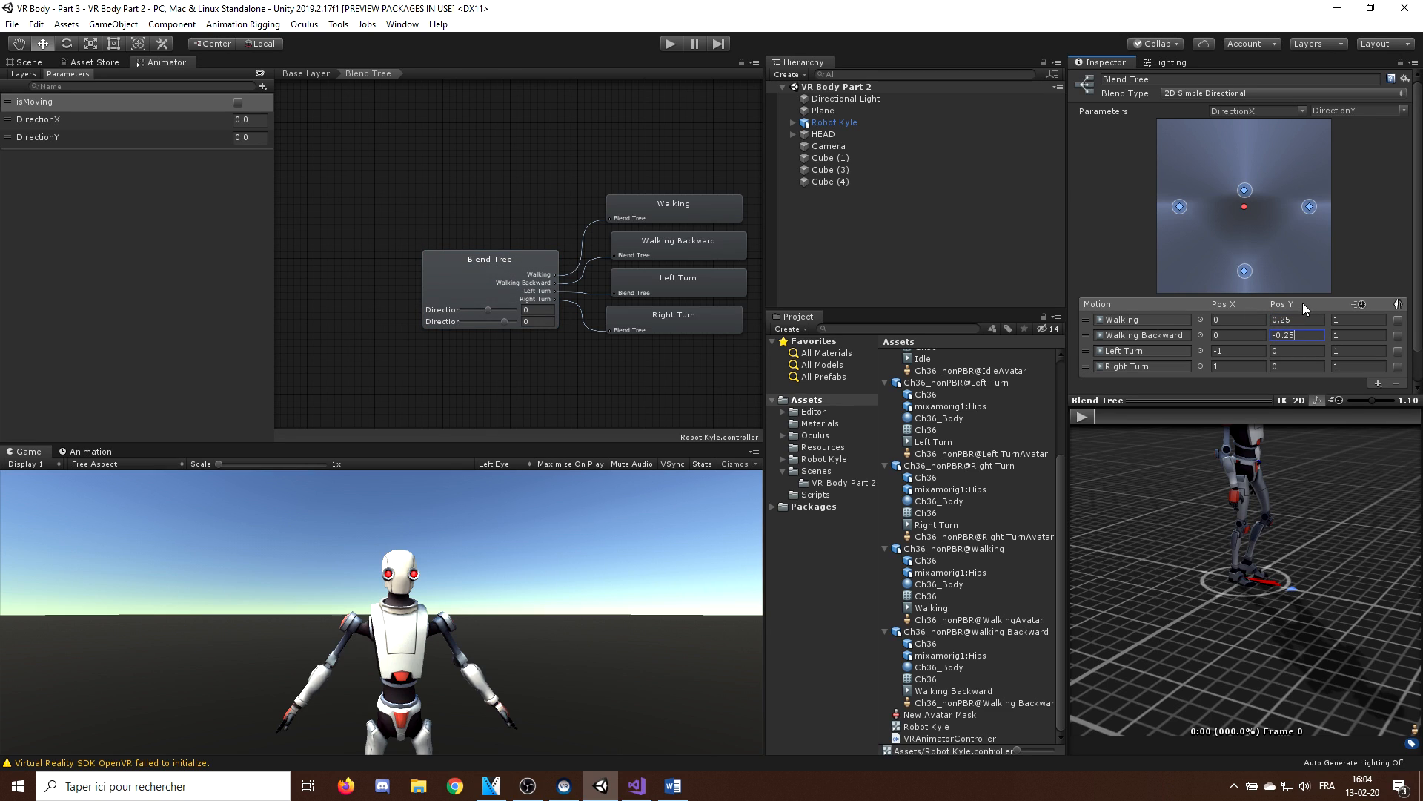
left_click(1304, 319)
left_click(669, 45)
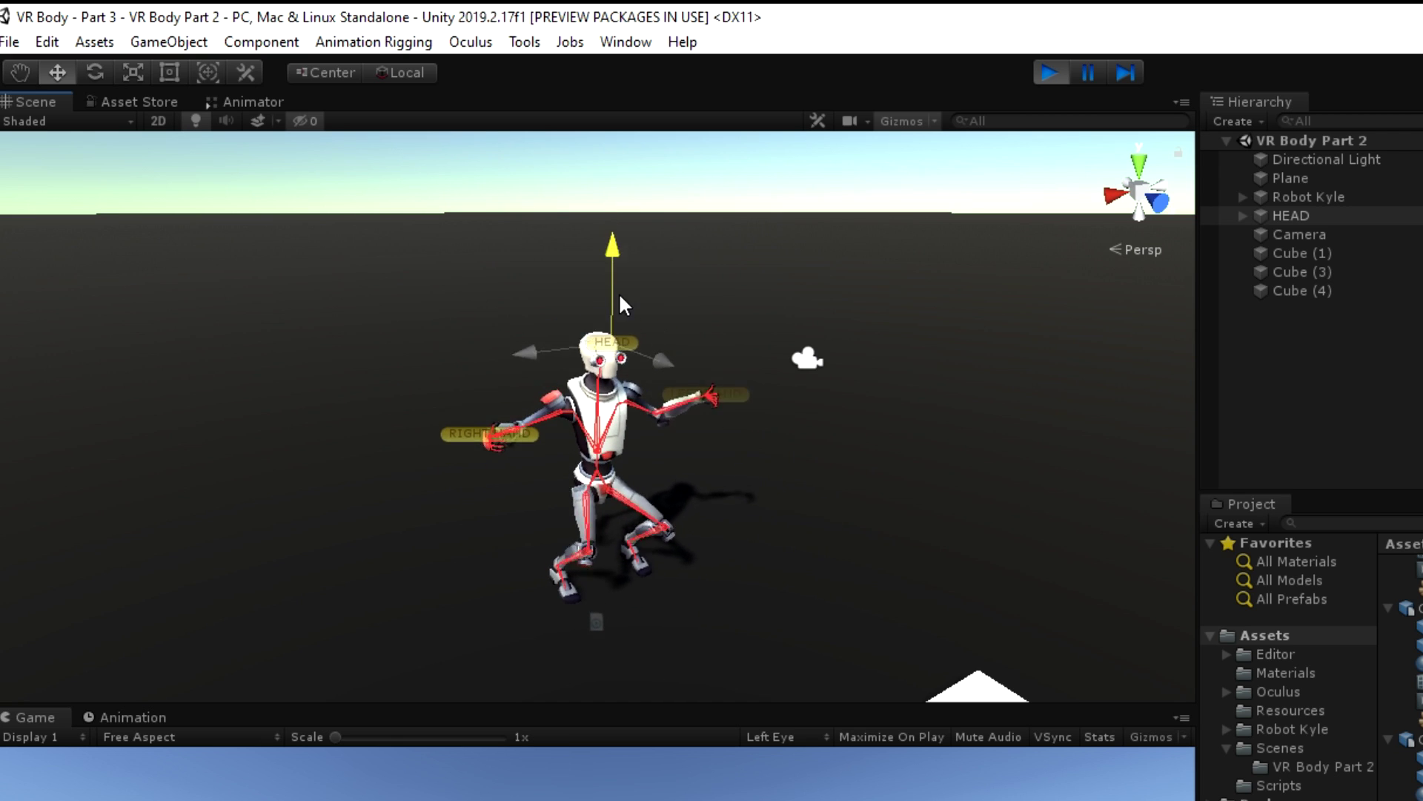
- Move the HEAD target to make the robot walk with the tighter blend, then stop play
left_click_drag(621, 303, 614, 192)
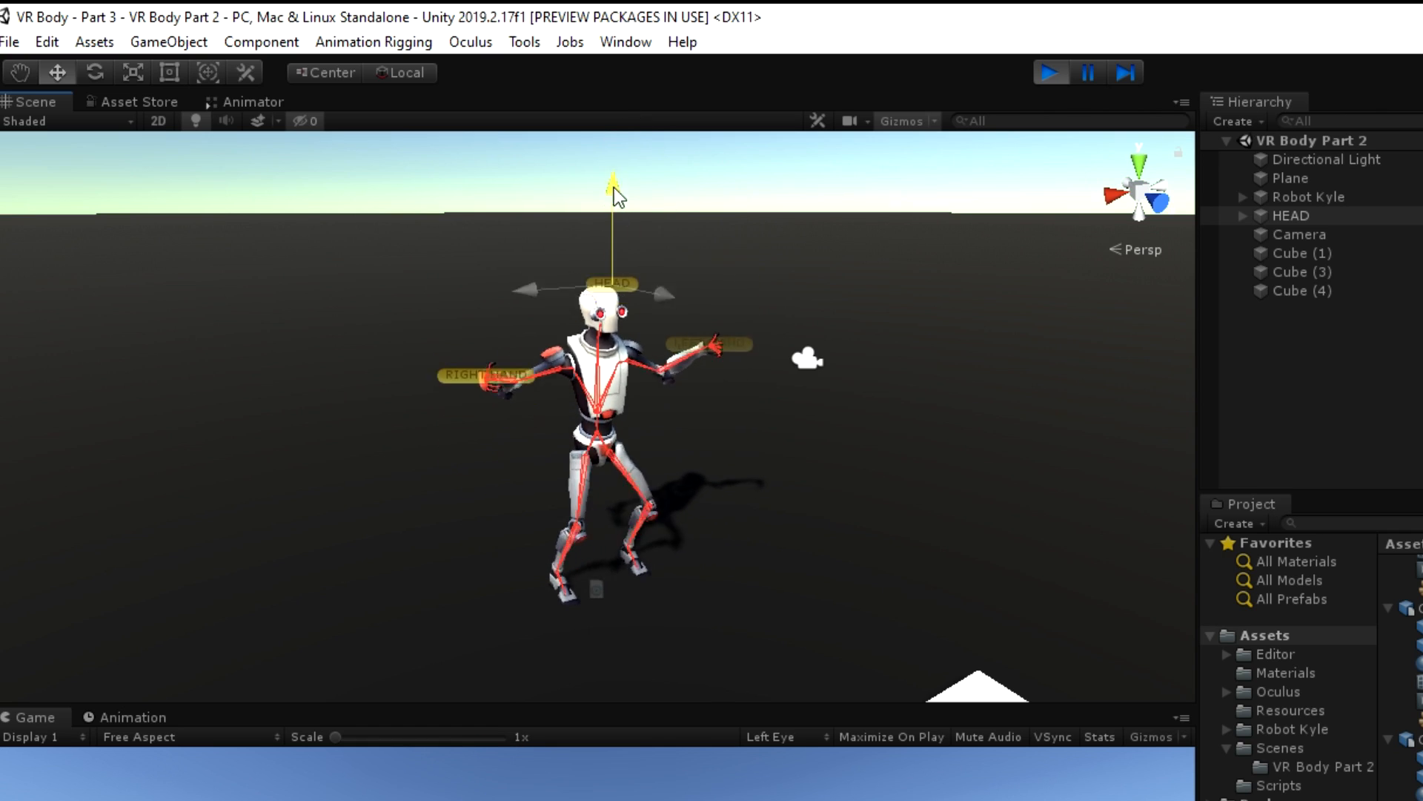
left_click_drag(614, 188, 609, 258)
mouse_move(678, 366)
left_mouse_down()
mouse_move(704, 368)
mouse_move(491, 322)
mouse_move(574, 317)
mouse_move(416, 341)
mouse_move(488, 333)
mouse_move(463, 340)
mouse_move(368, 334)
mouse_move(467, 332)
left_mouse_up()
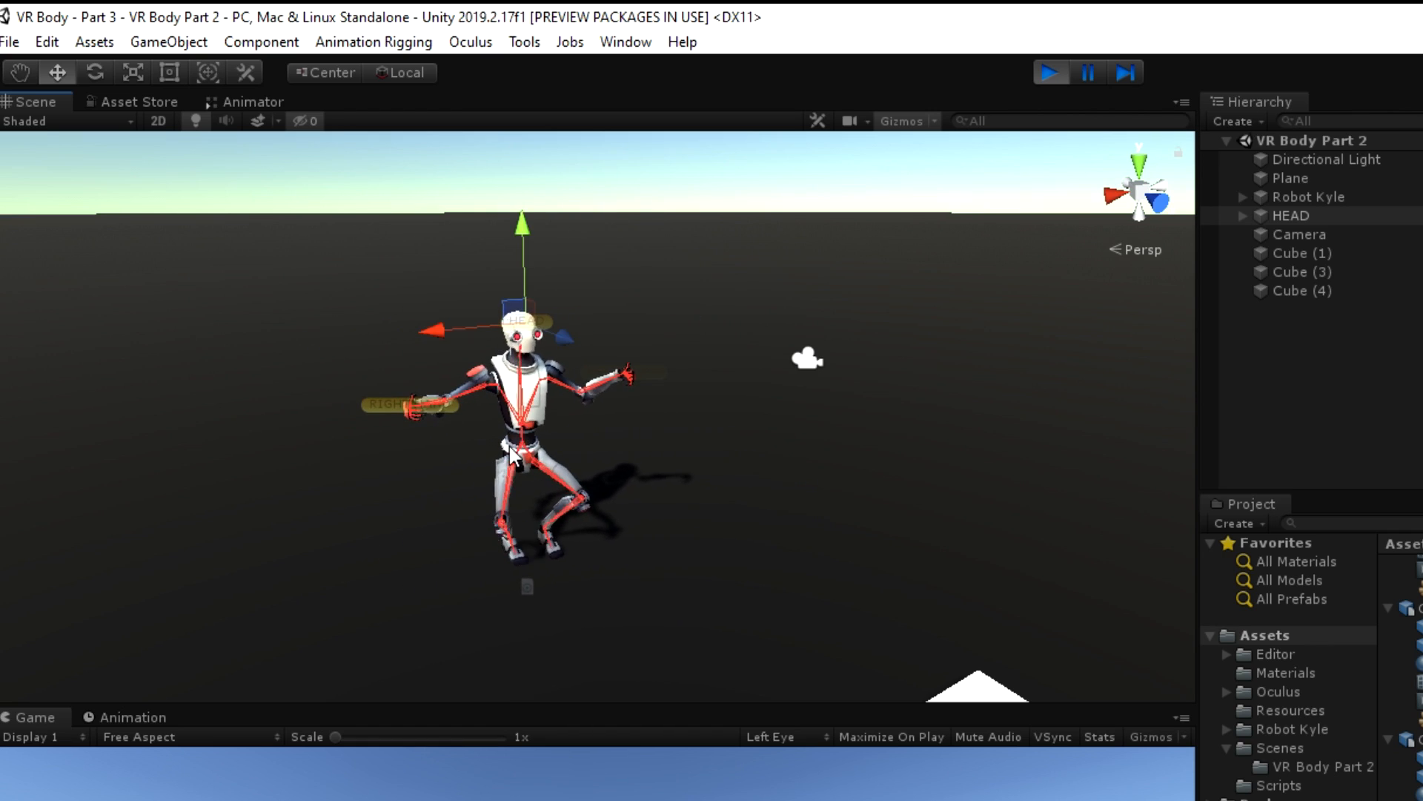
scroll(514, 453, "down", 1)
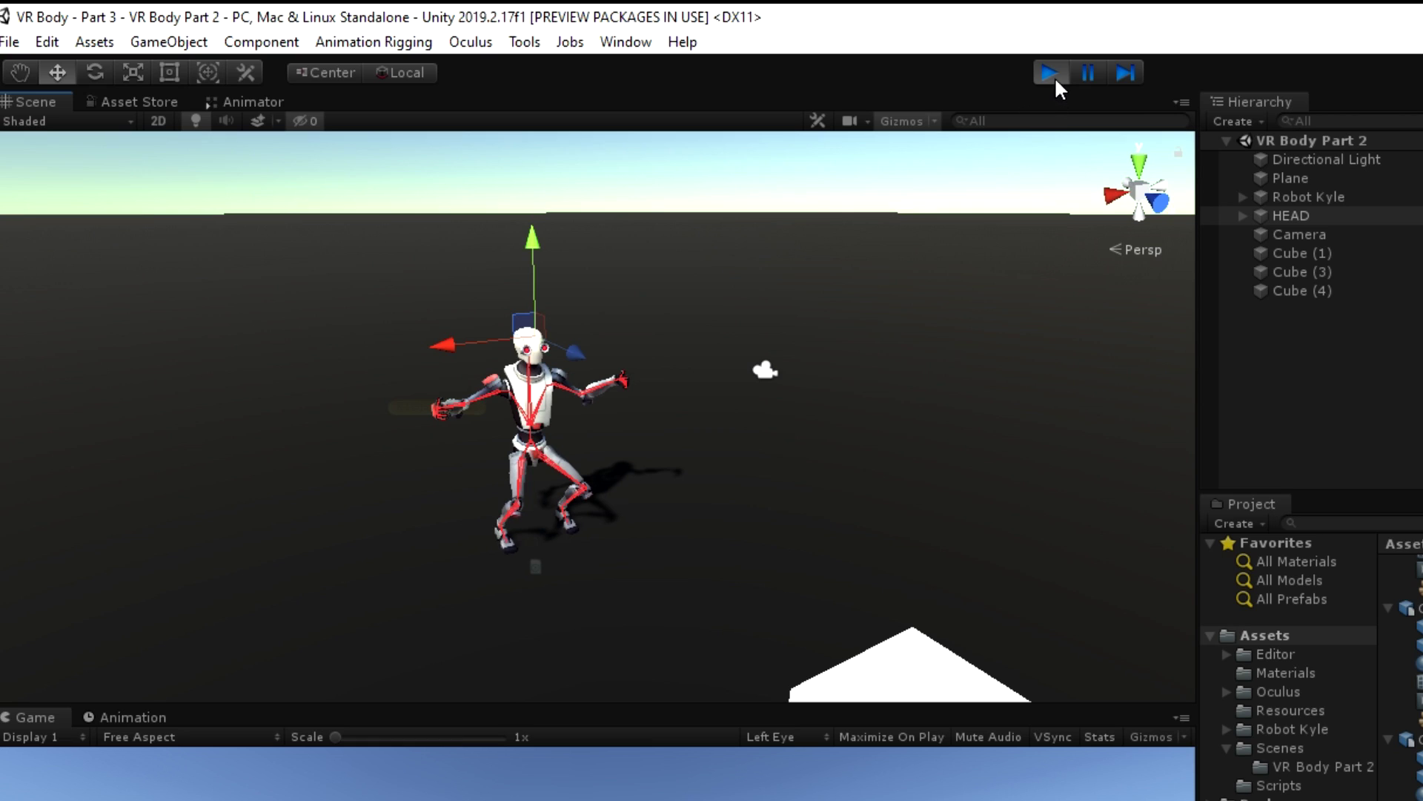
left_click(1051, 74)
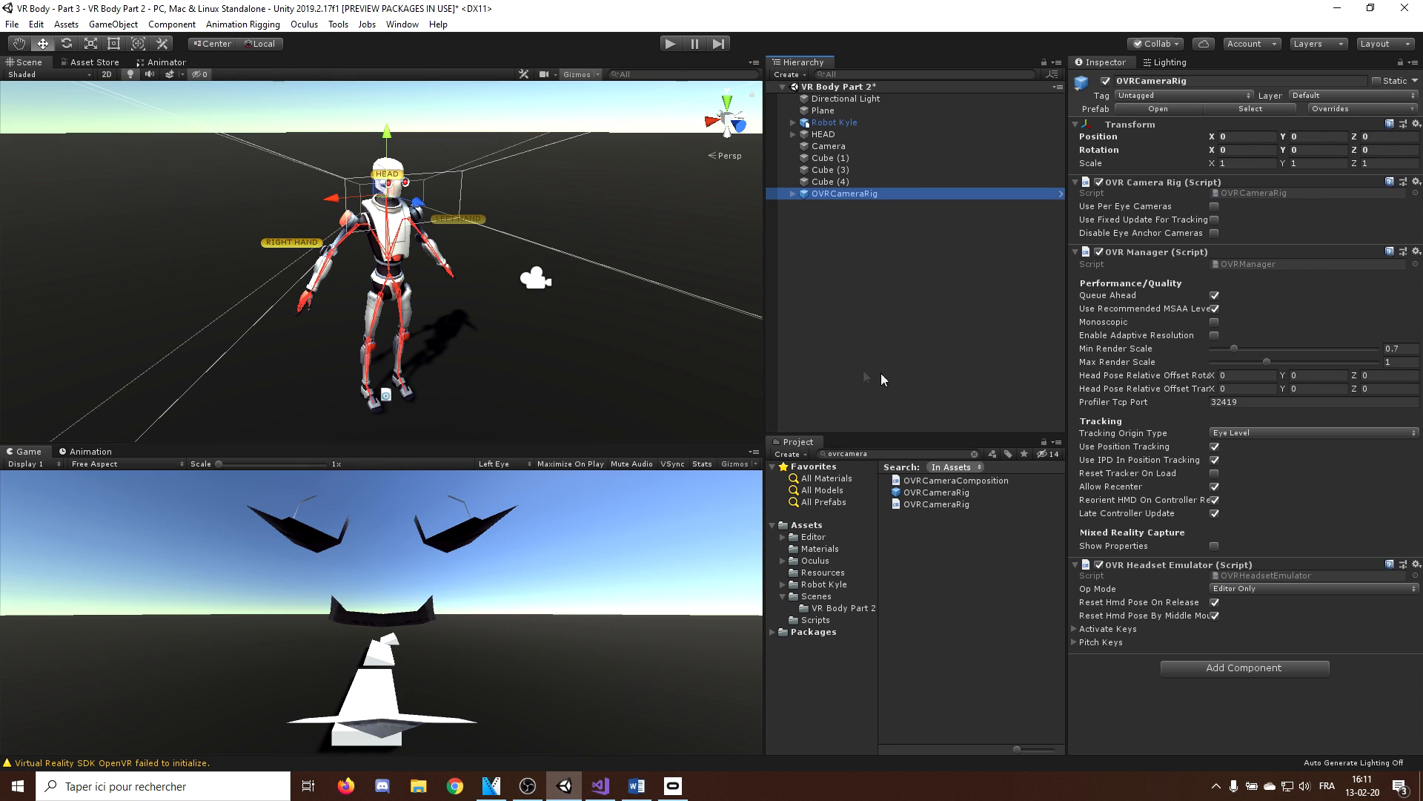
- Parent LEFT HAND, RIGHT HAND and HEAD under the OVRCameraRig anchors and zero HEAD's position
mouse_move(446, 256)
middle_mouse_down()
mouse_move(589, 238)
mouse_move(576, 243)
middle_mouse_up()
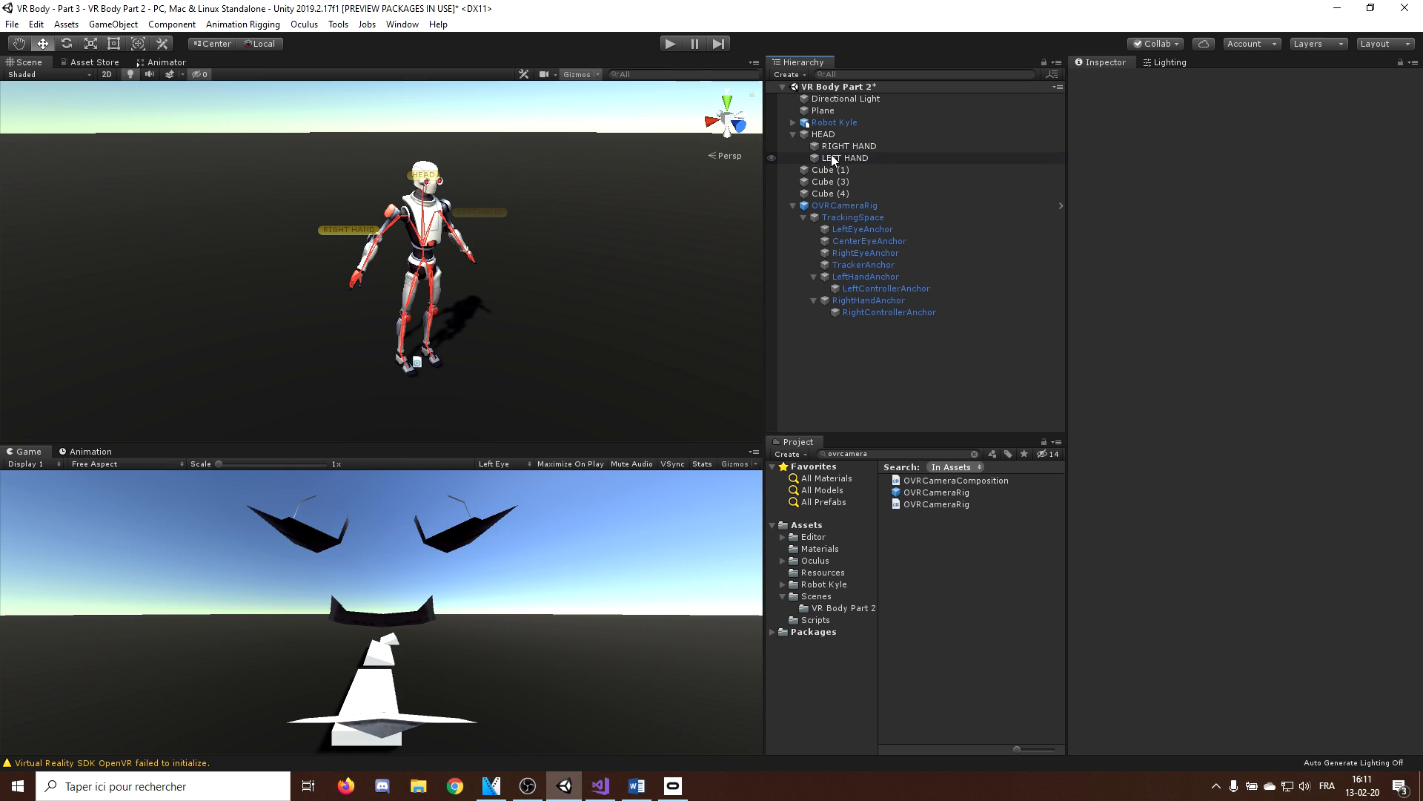
left_click_drag(845, 158, 856, 278)
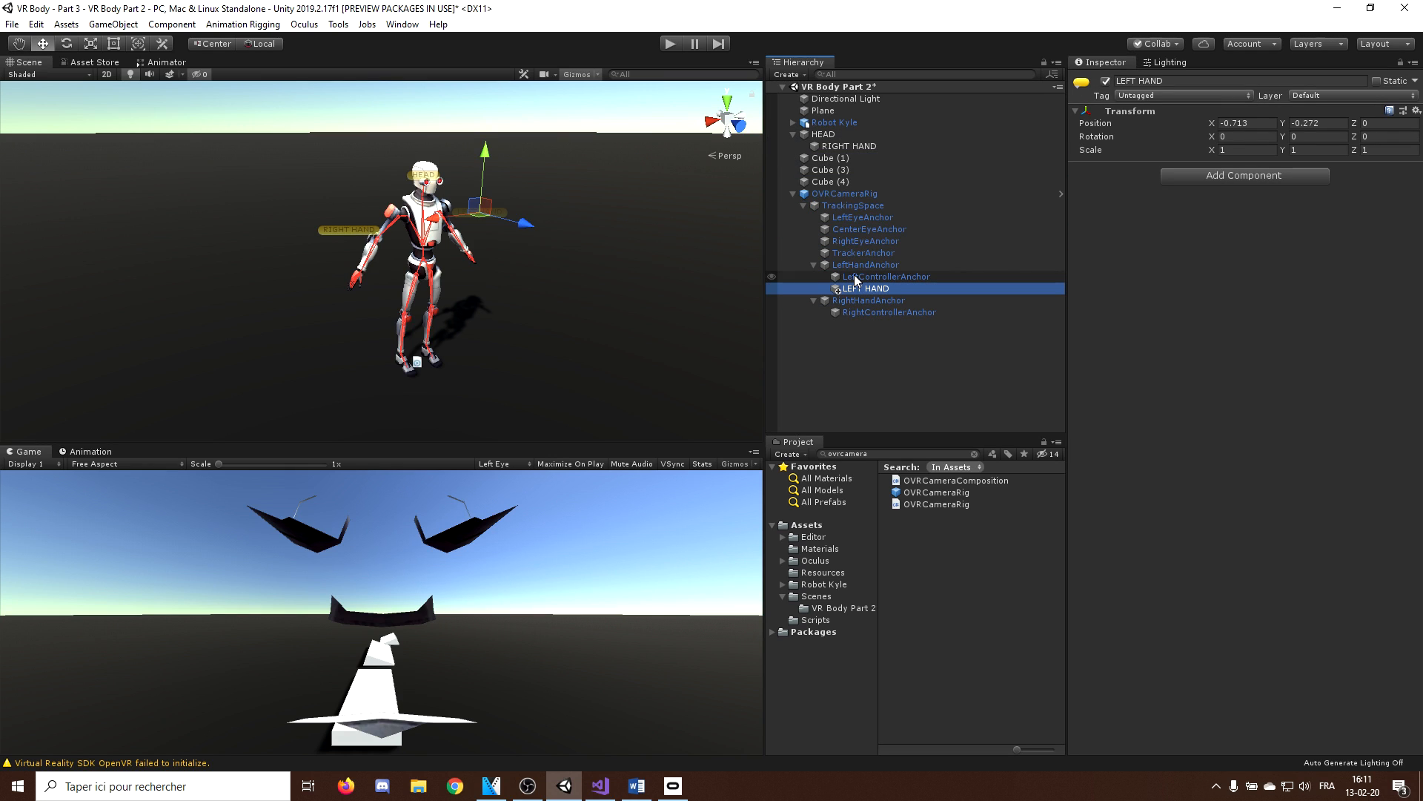
left_click_drag(849, 146, 855, 312)
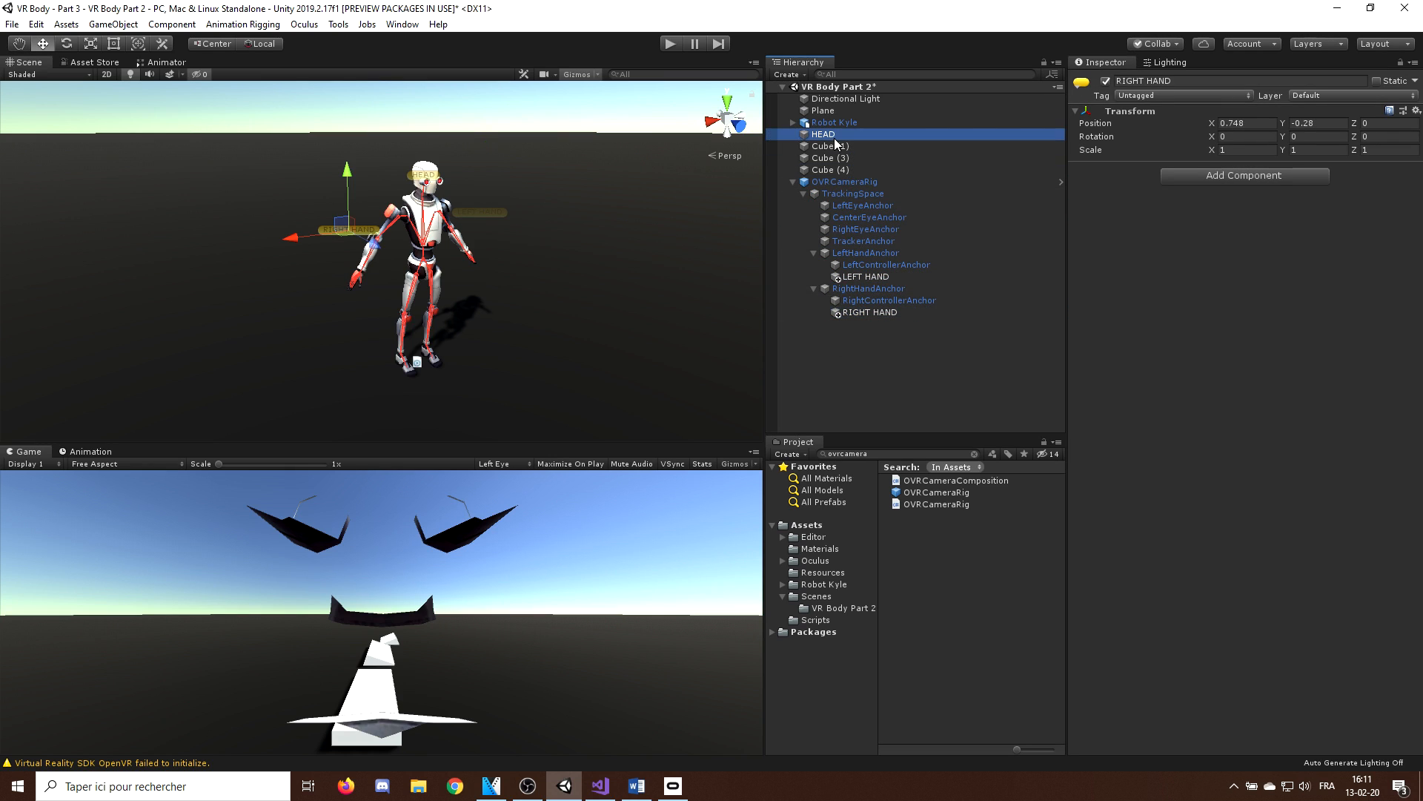
left_click(824, 134)
left_click_drag(822, 133, 860, 219)
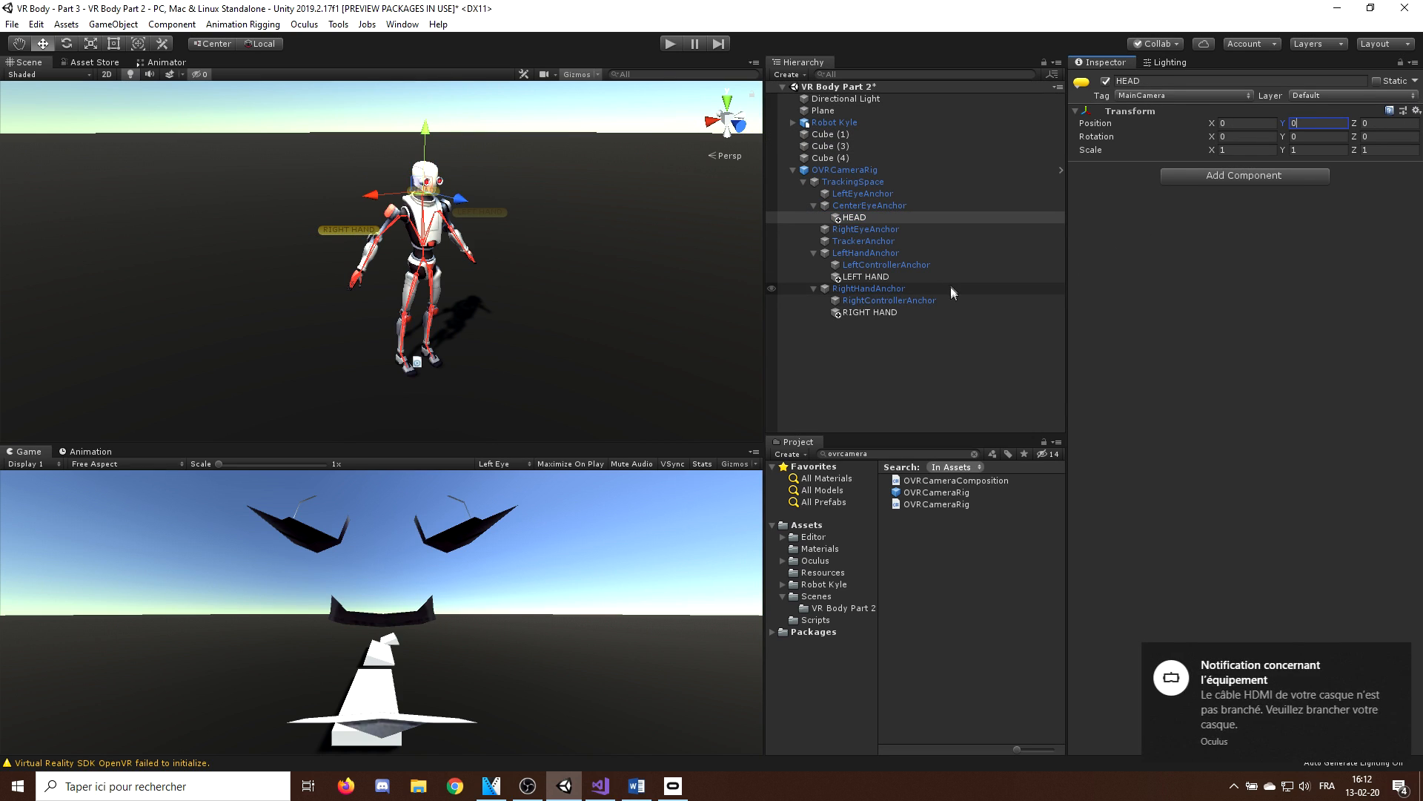
type("0")
key("Tab")
type("0")
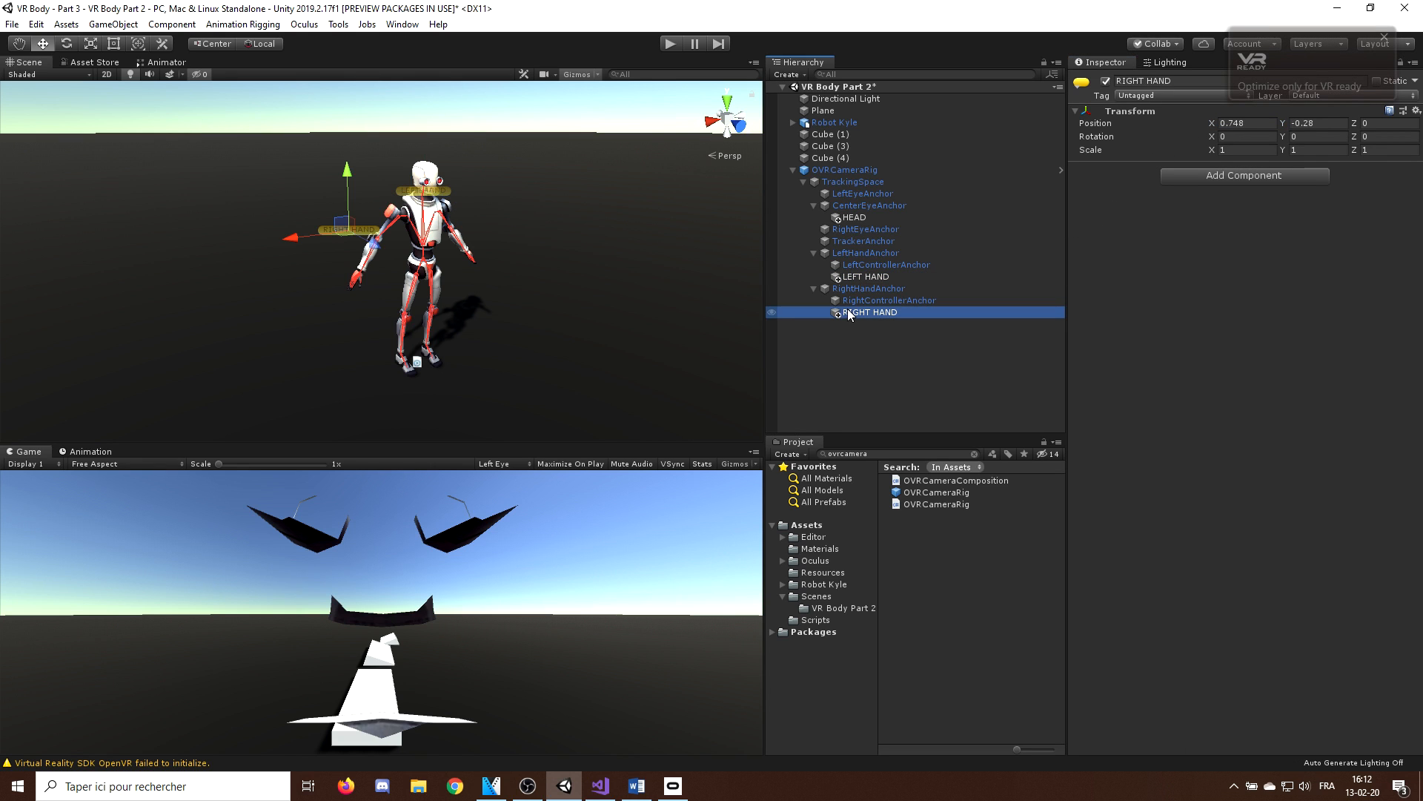
- Run the scene to see the robot's arms follow the headset and controllers in first person
left_click(670, 43)
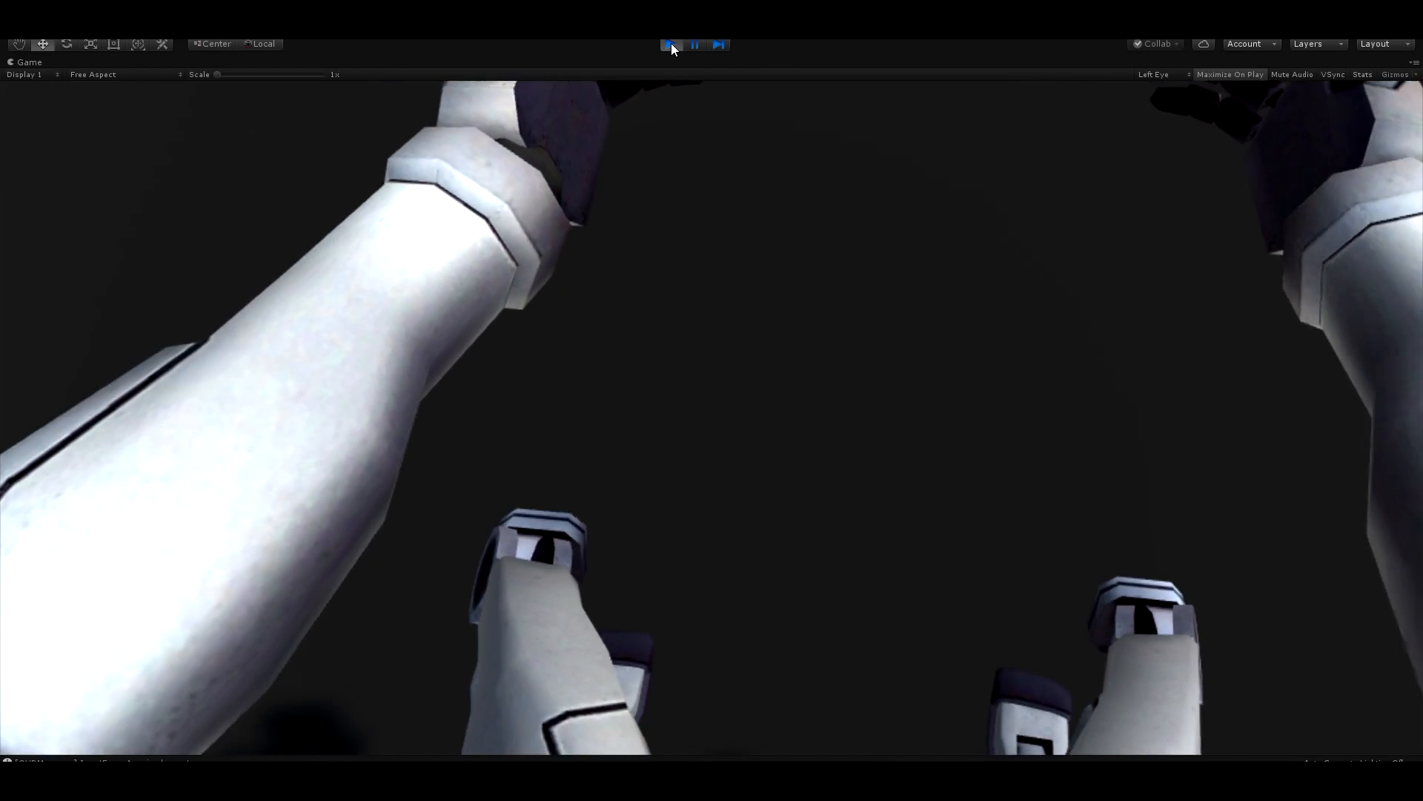